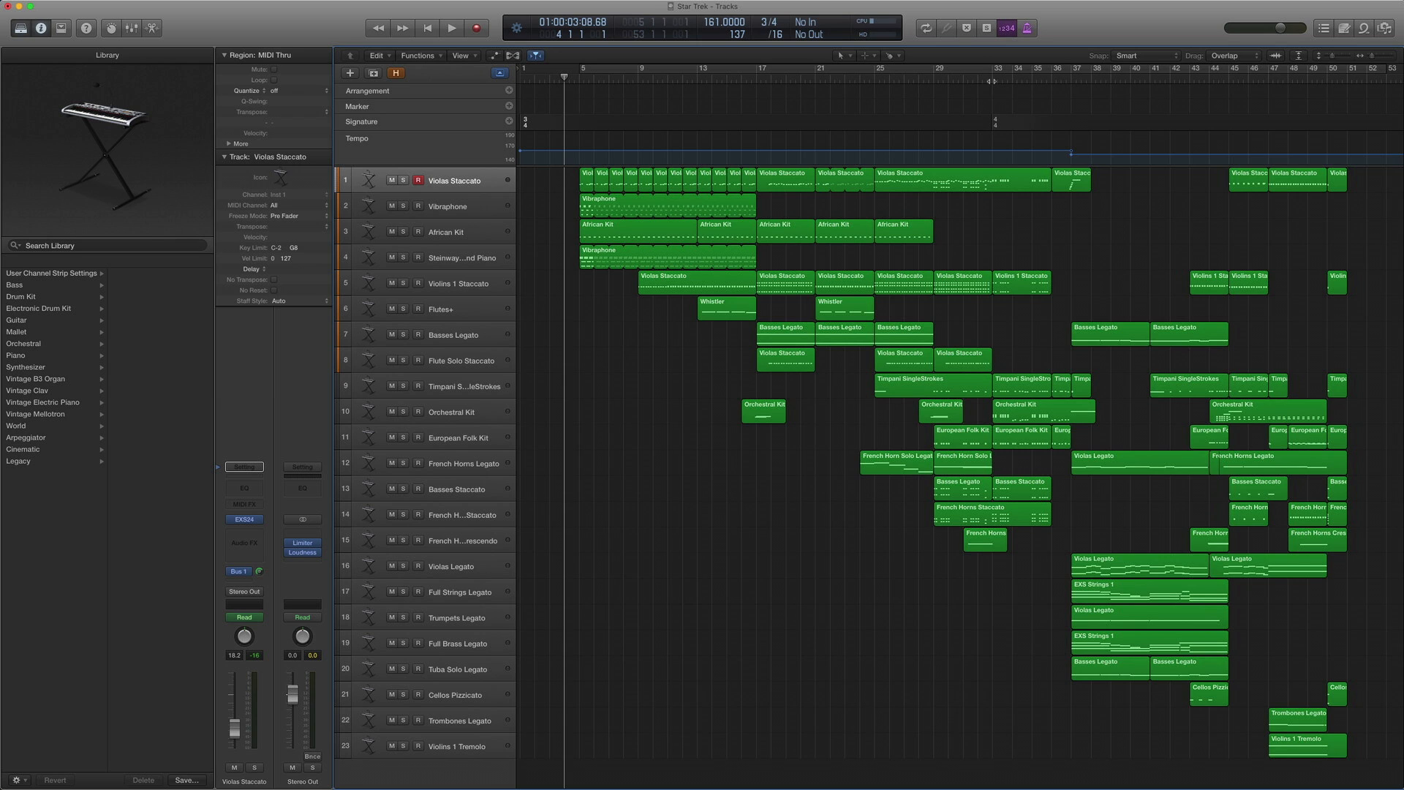
Review the project's tempo event list and step the playhead between bars 37 and 33 to check tempo and time signature changes
{"action": "key", "text": "shift+t"}
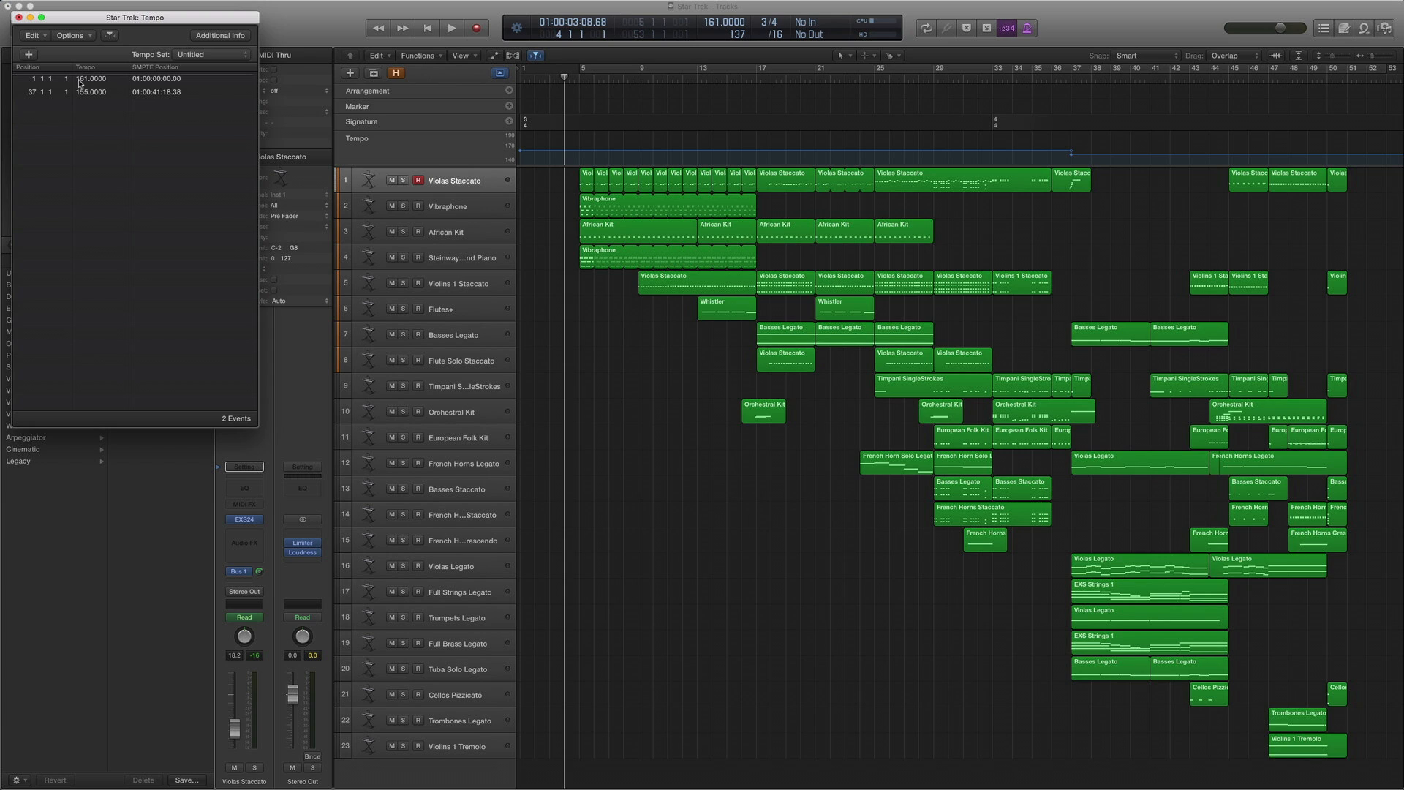
{"action": "left_click", "coordinate": [19, 18]}
{"action": "left_click", "coordinate": [1074, 80]}
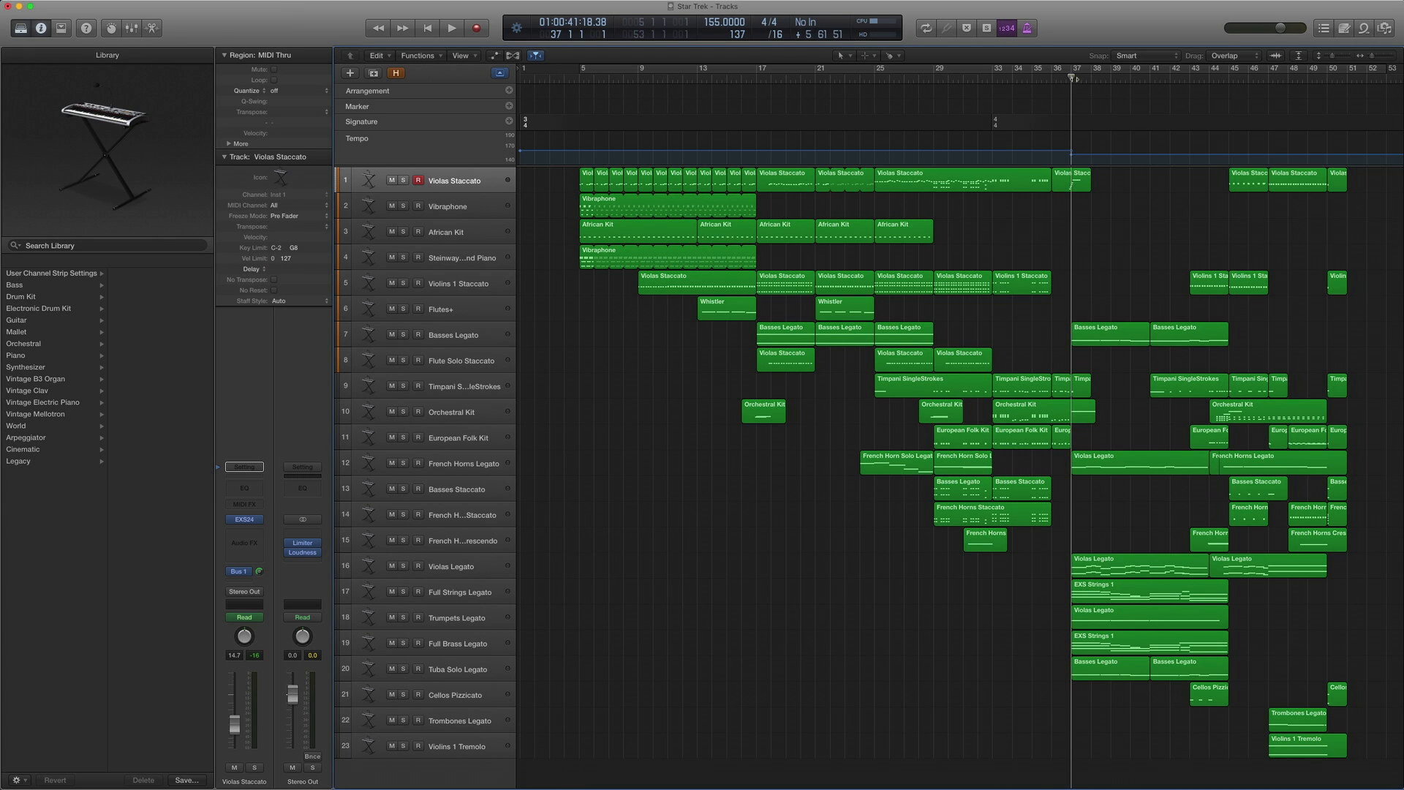
{"action": "key", "text": "comma"}
{"action": "key", "text": "comma"}
{"action": "key", "text": "comma"}
{"action": "key", "text": "comma"}
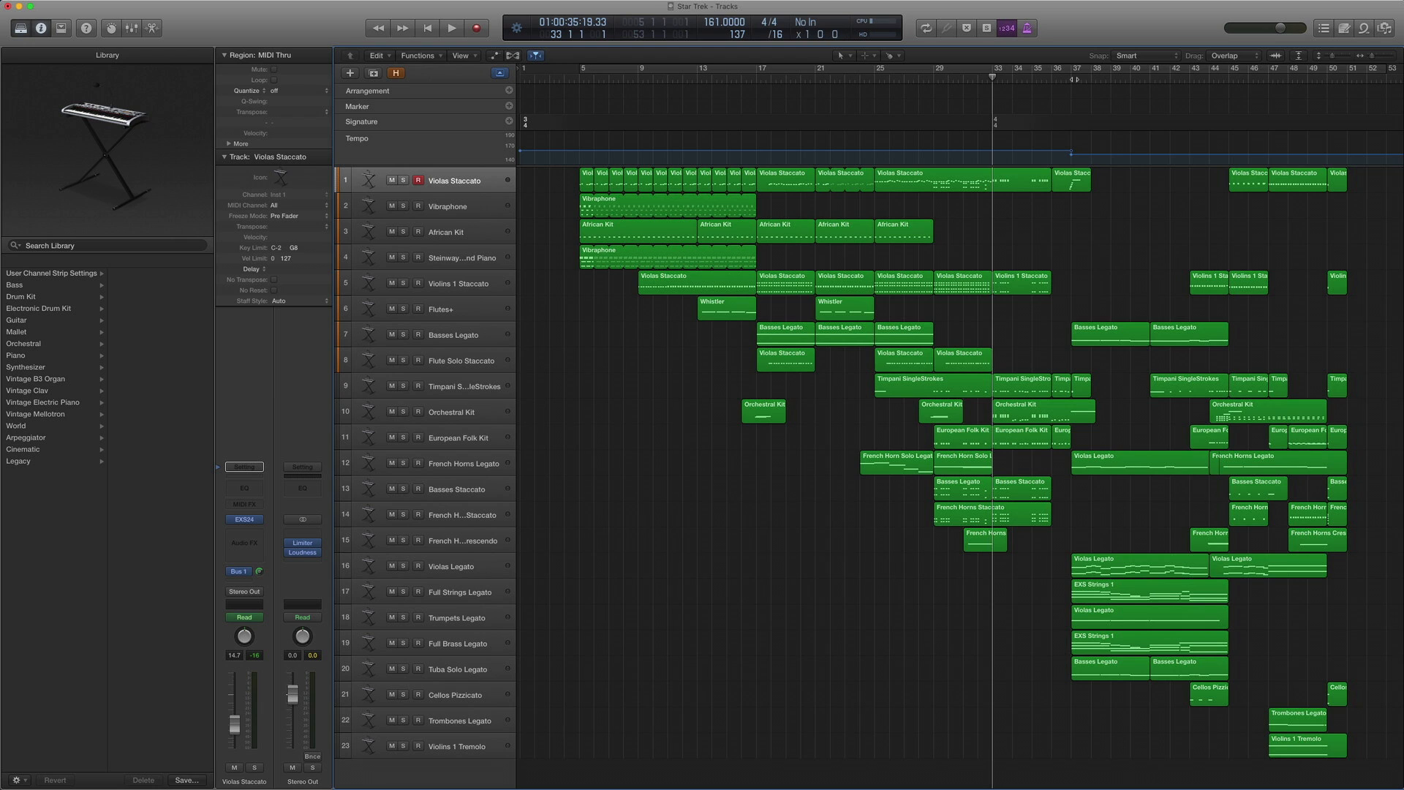
{"action": "key", "text": "period"}
{"action": "key", "text": "period"}
{"action": "key", "text": "period"}
{"action": "key", "text": "period"}
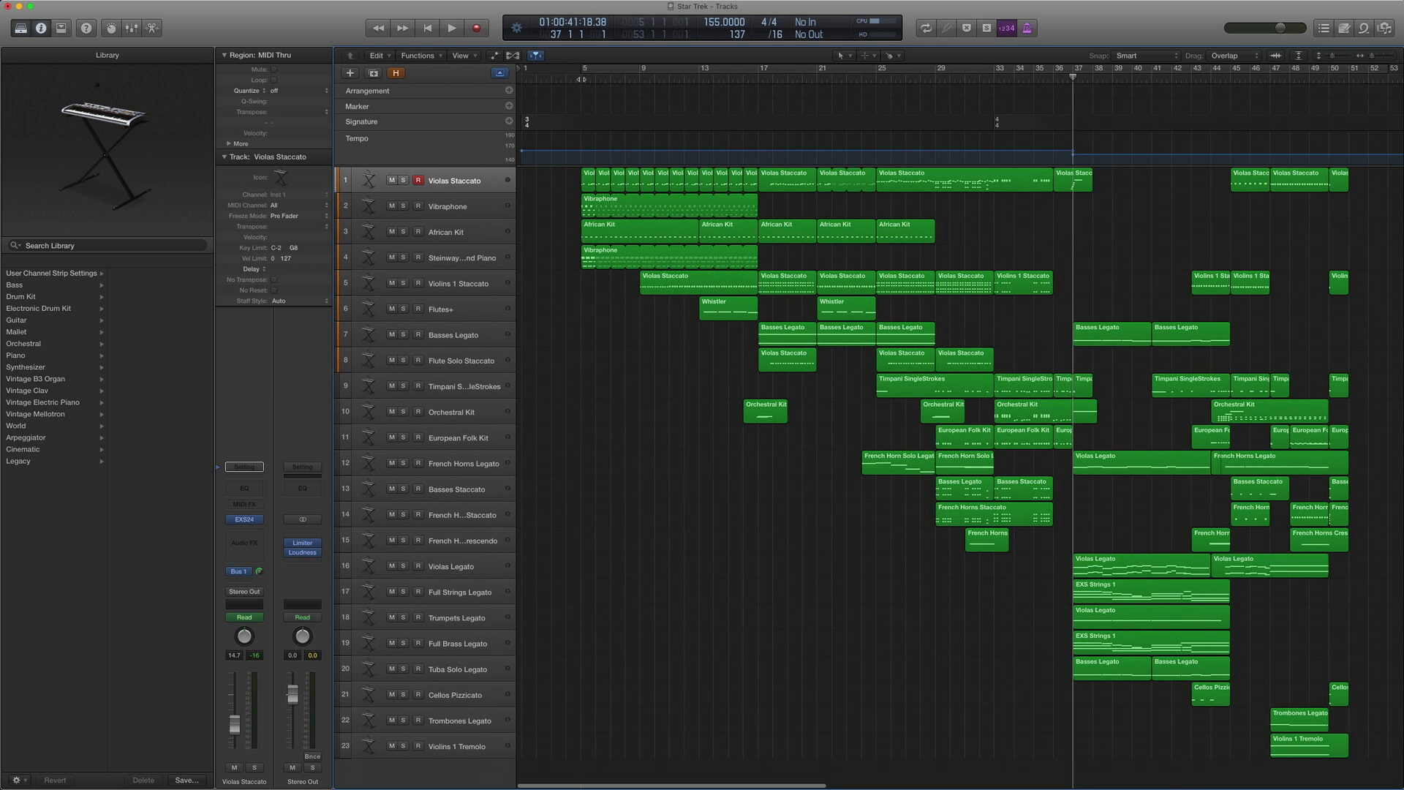
Play the full arrangement from bar 5 to just past the last regions and stop playback
{"action": "left_click", "coordinate": [581, 78]}
{"action": "key", "text": "comma"}
{"action": "key", "text": "period"}
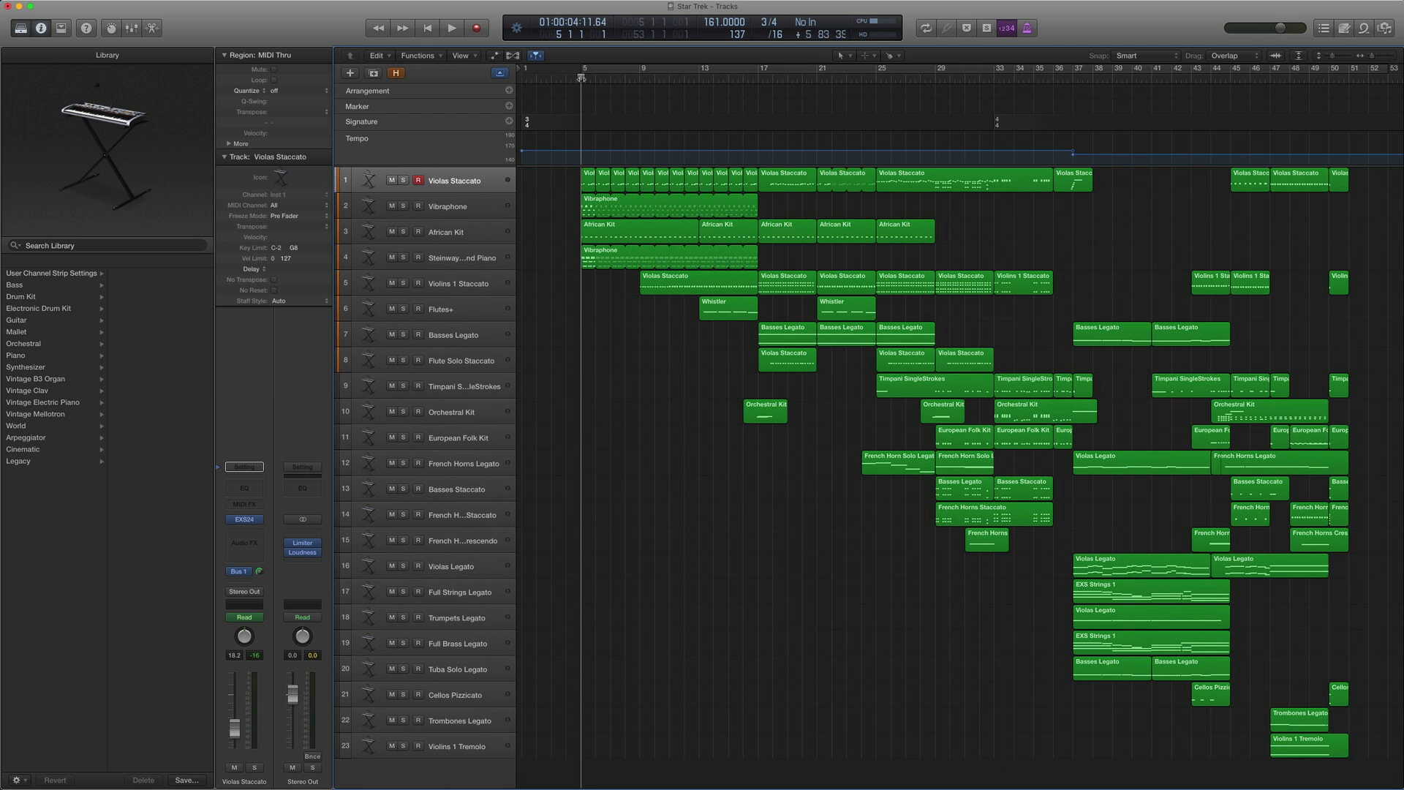
{"action": "key", "text": "space"}
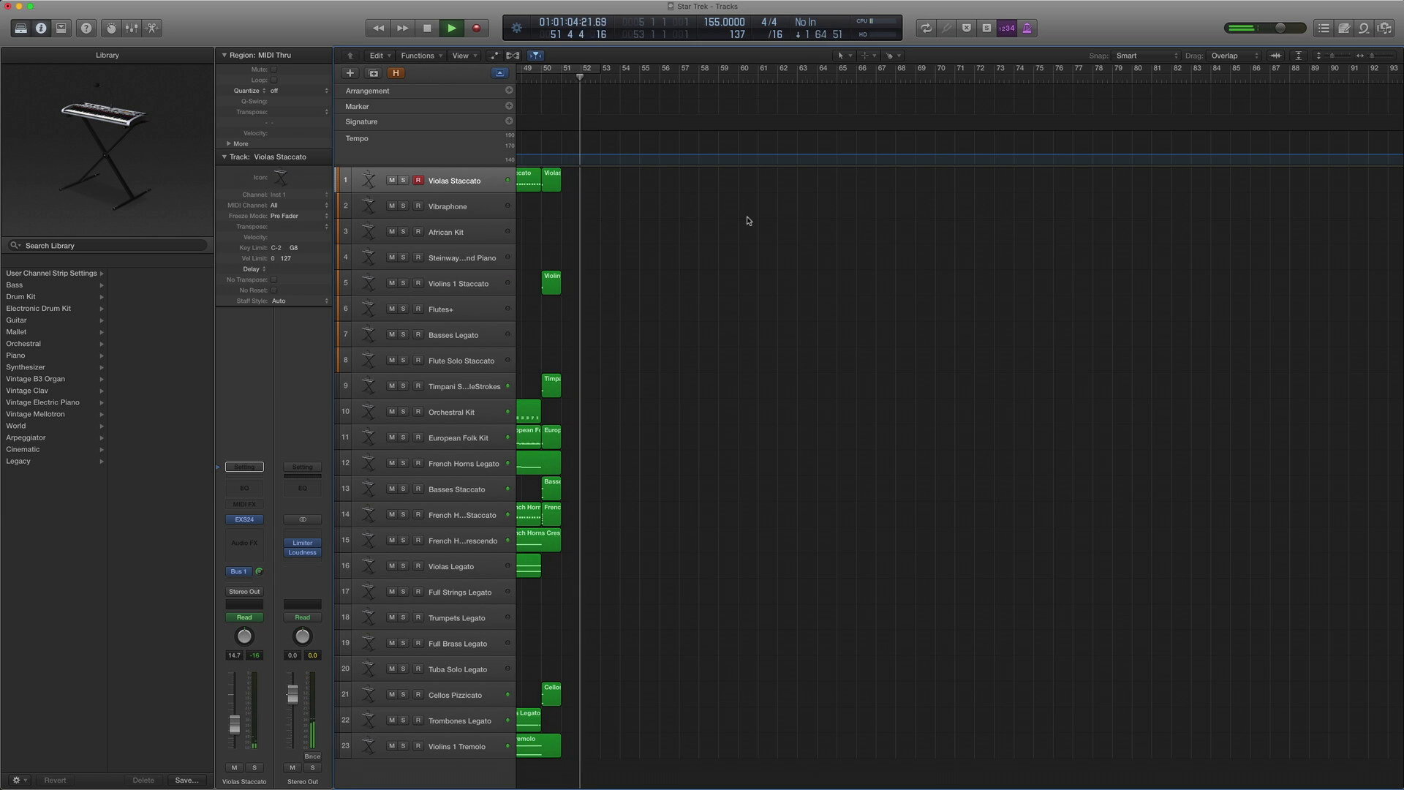
{"action": "key", "text": "space"}
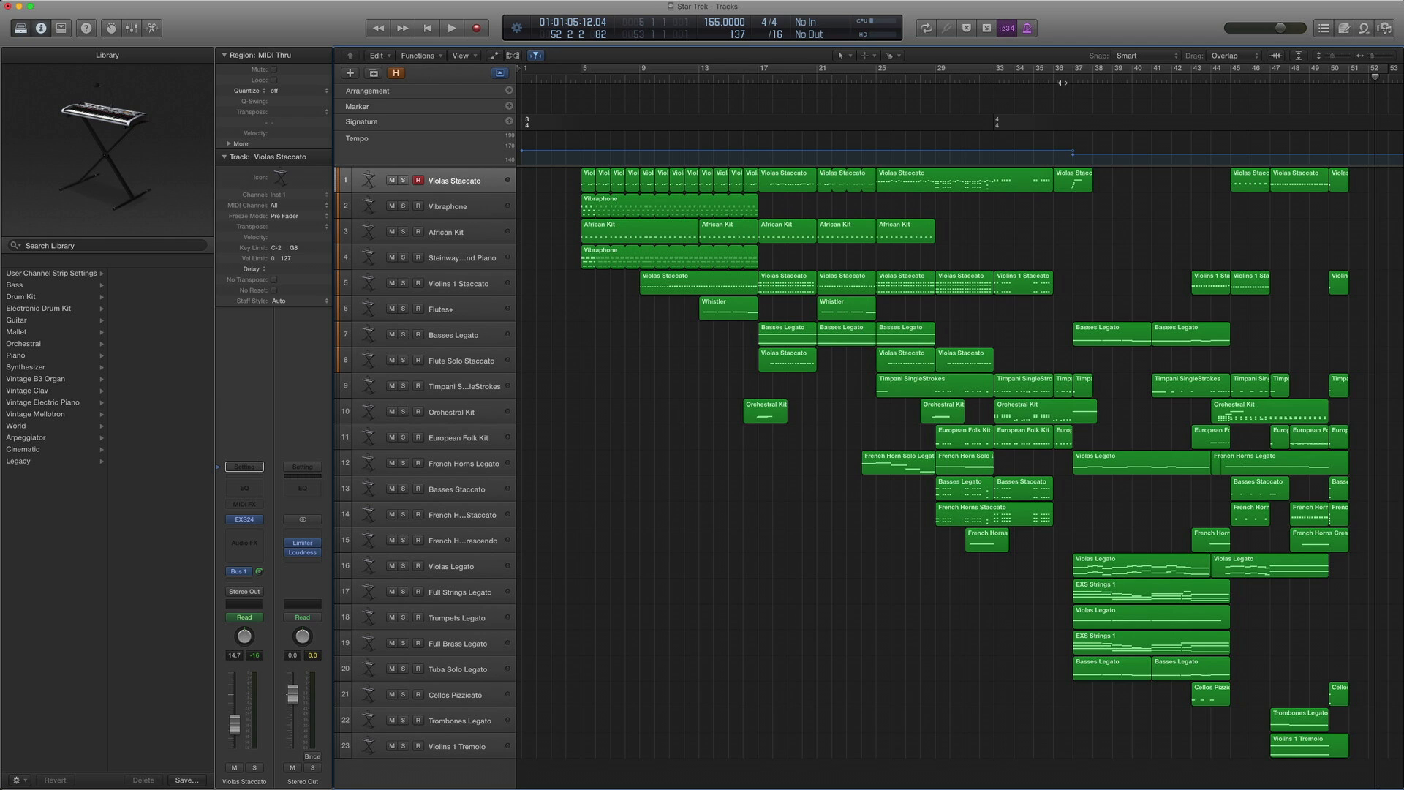
Select the twelve short regions from bar 5 to 17 on the Violas Staccato track and show their notes in the Piano Roll
{"action": "left_click_drag", "start_coordinate": [1097, 296], "coordinate": [1208, 716]}
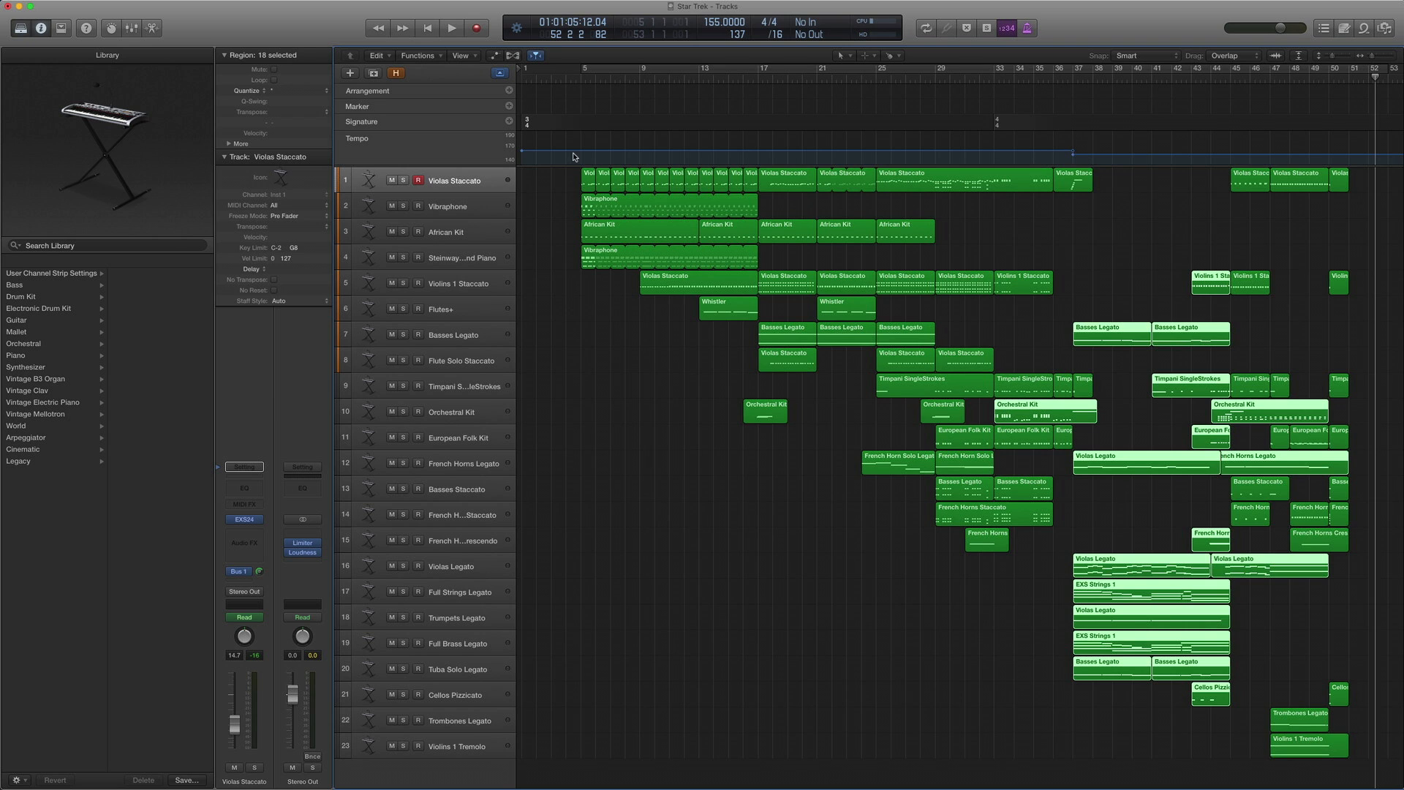
{"action": "left_click", "coordinate": [469, 187]}
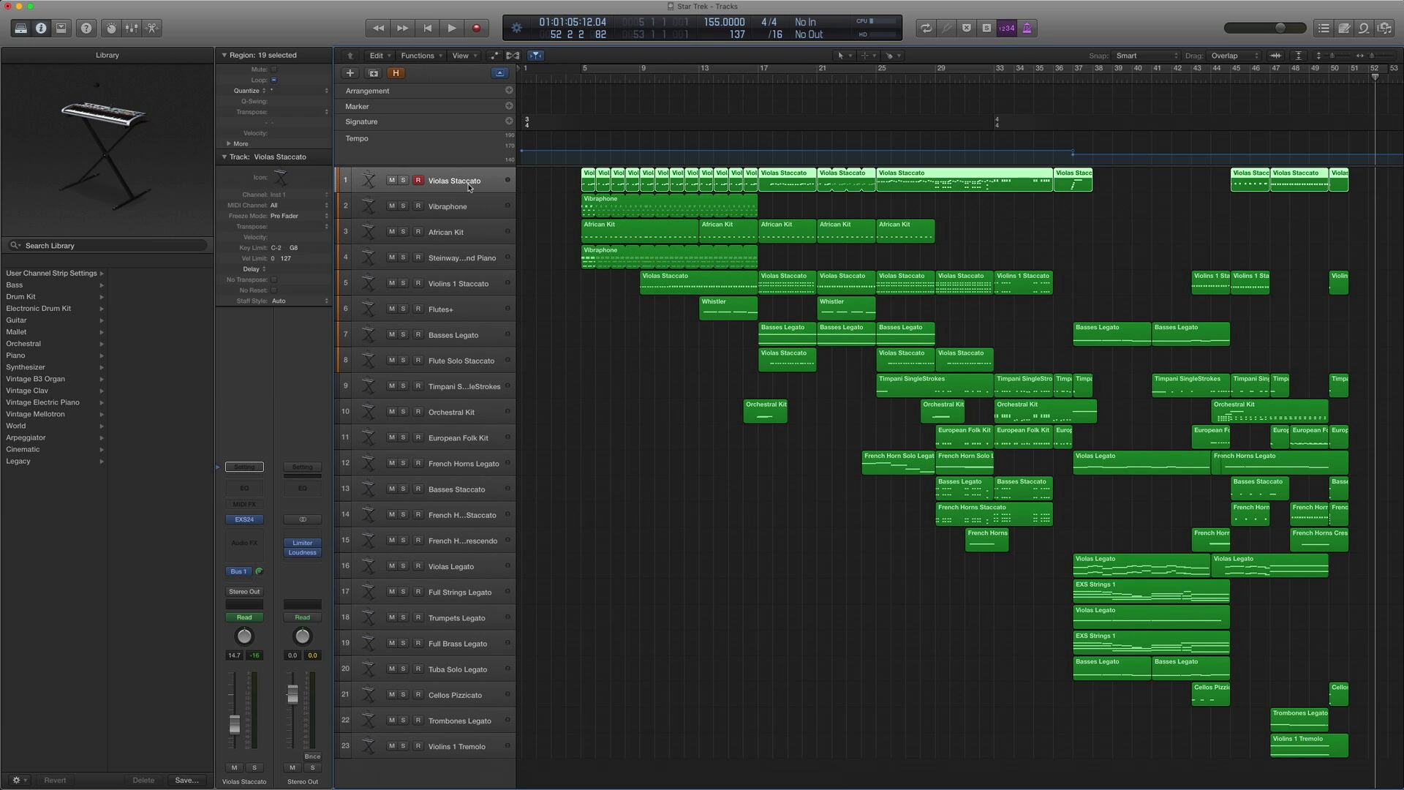
{"action": "left_click", "coordinate": [565, 178]}
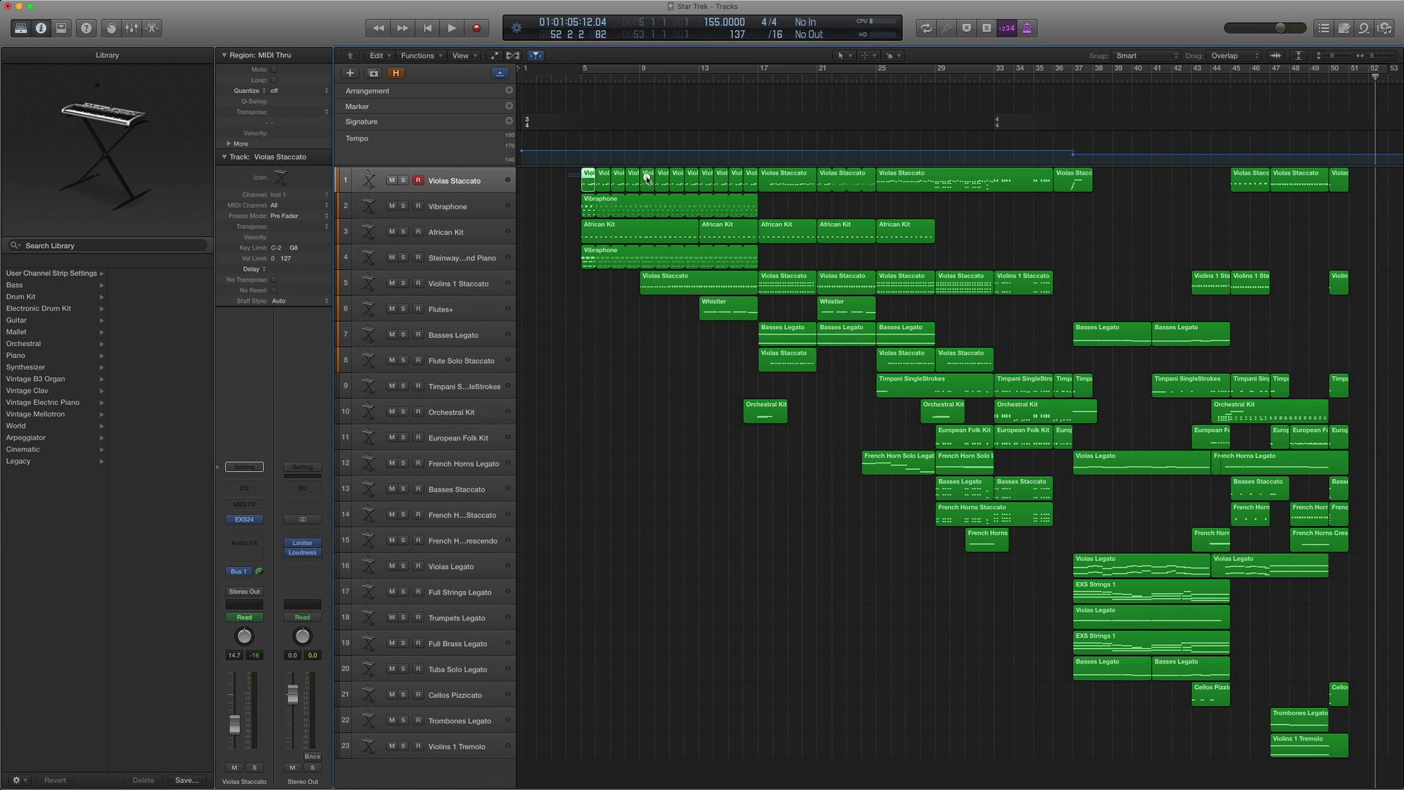
{"action": "left_click_drag", "start_coordinate": [647, 177], "coordinate": [744, 180]}
{"action": "double_click", "coordinate": [751, 178]}
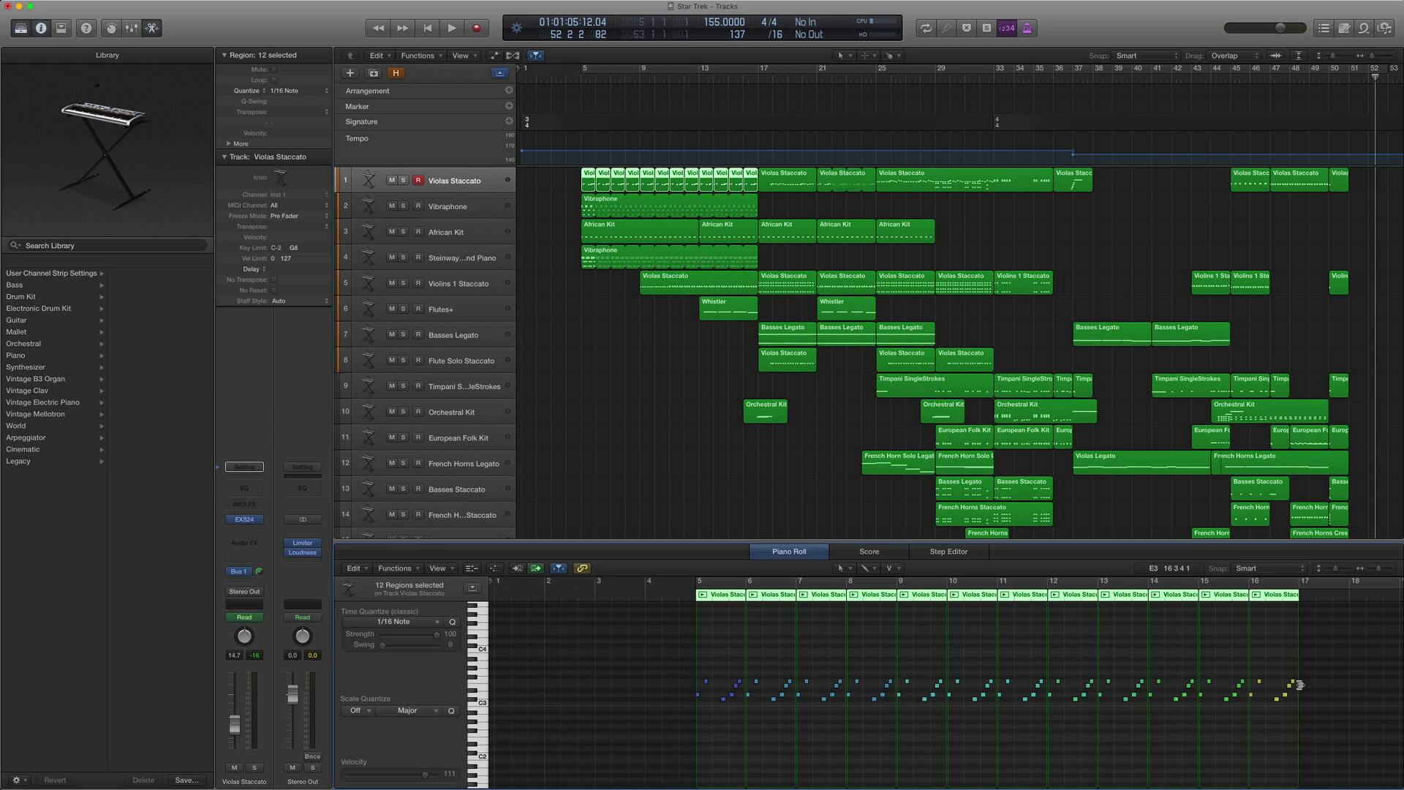
{"action": "left_click_drag", "start_coordinate": [556, 190], "coordinate": [744, 183]}
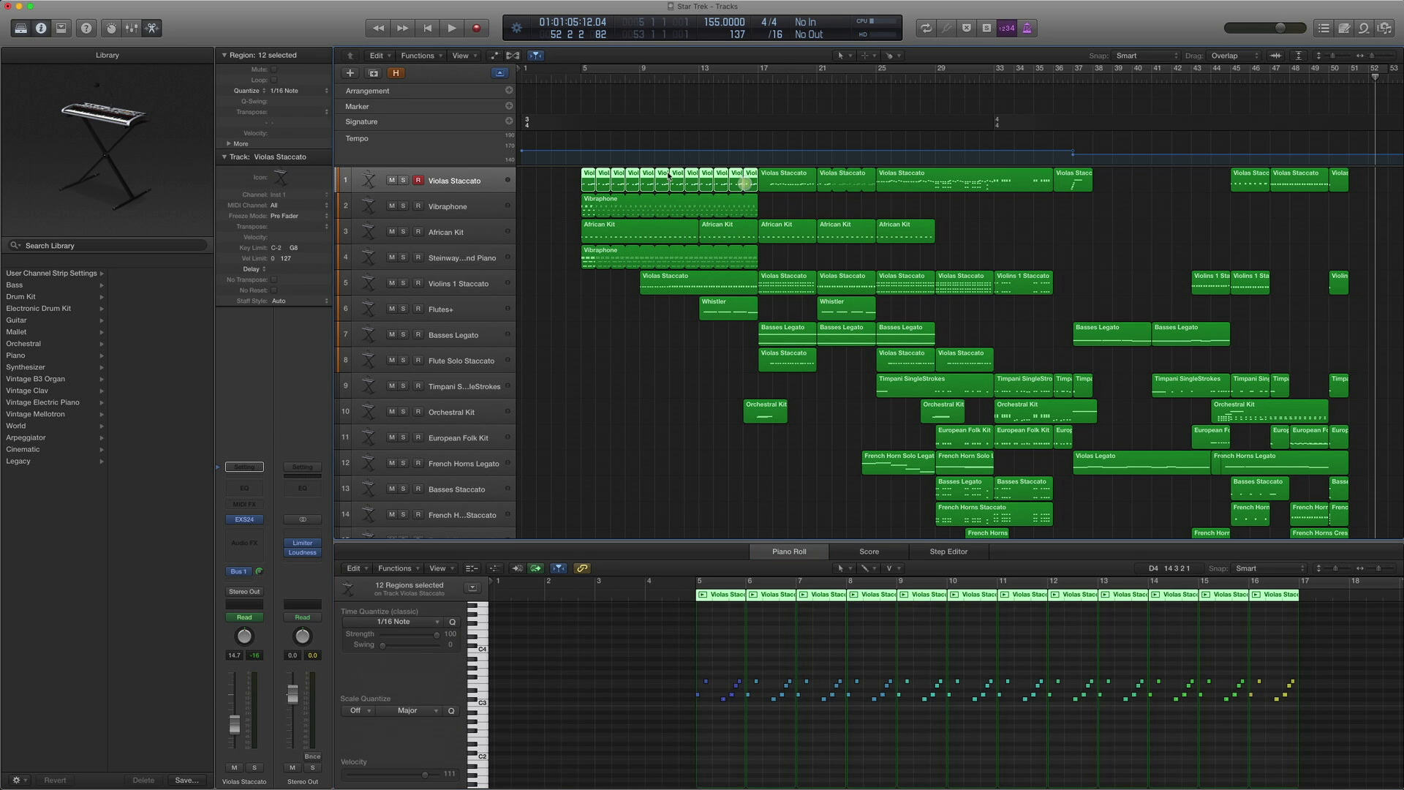
Solo the twelve selected Violas Staccato regions, play them from bar 5 to bar 17, and turn solo off
{"action": "key", "text": "ctrl+s"}
{"action": "double_click", "coordinate": [582, 79]}
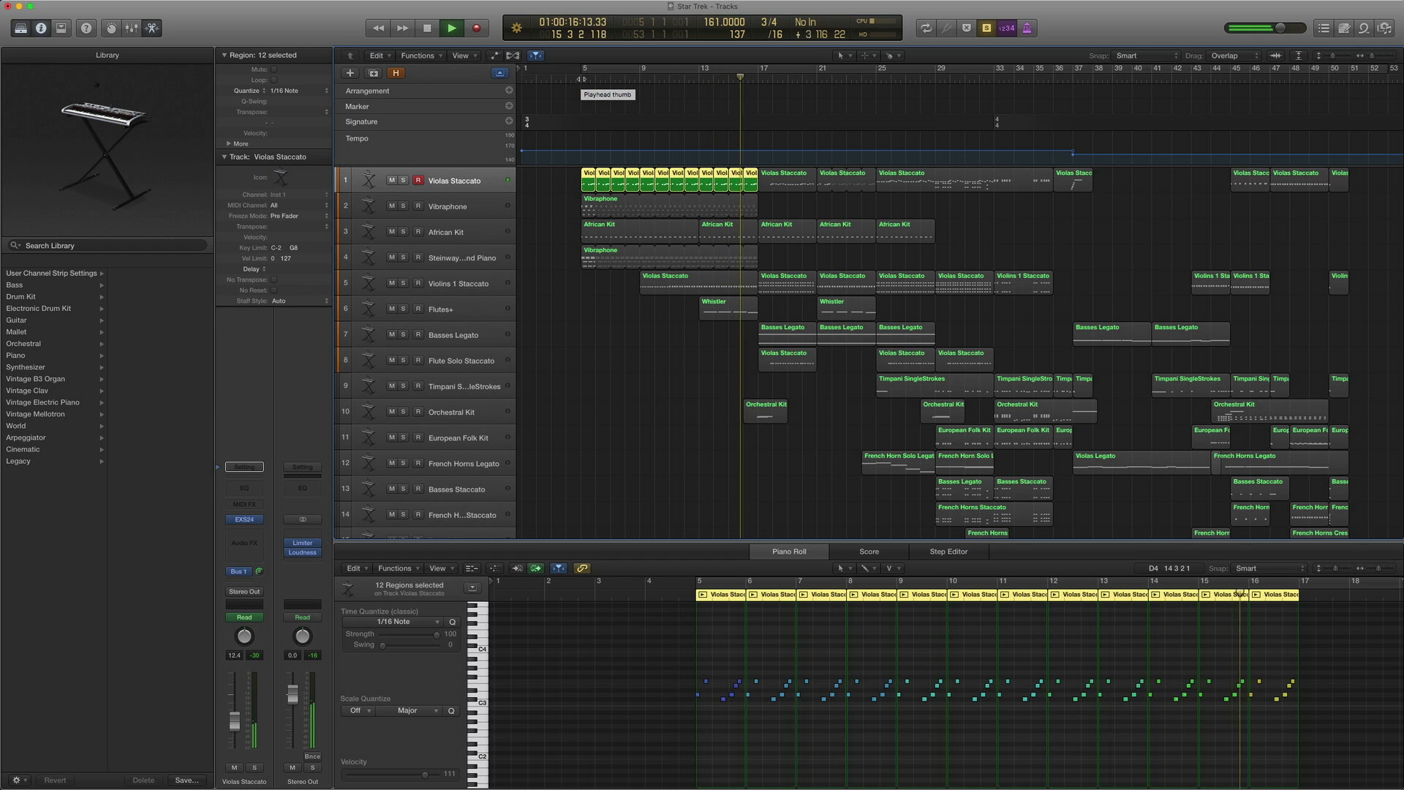
{"action": "key", "text": "space"}
{"action": "key", "text": "super+a"}
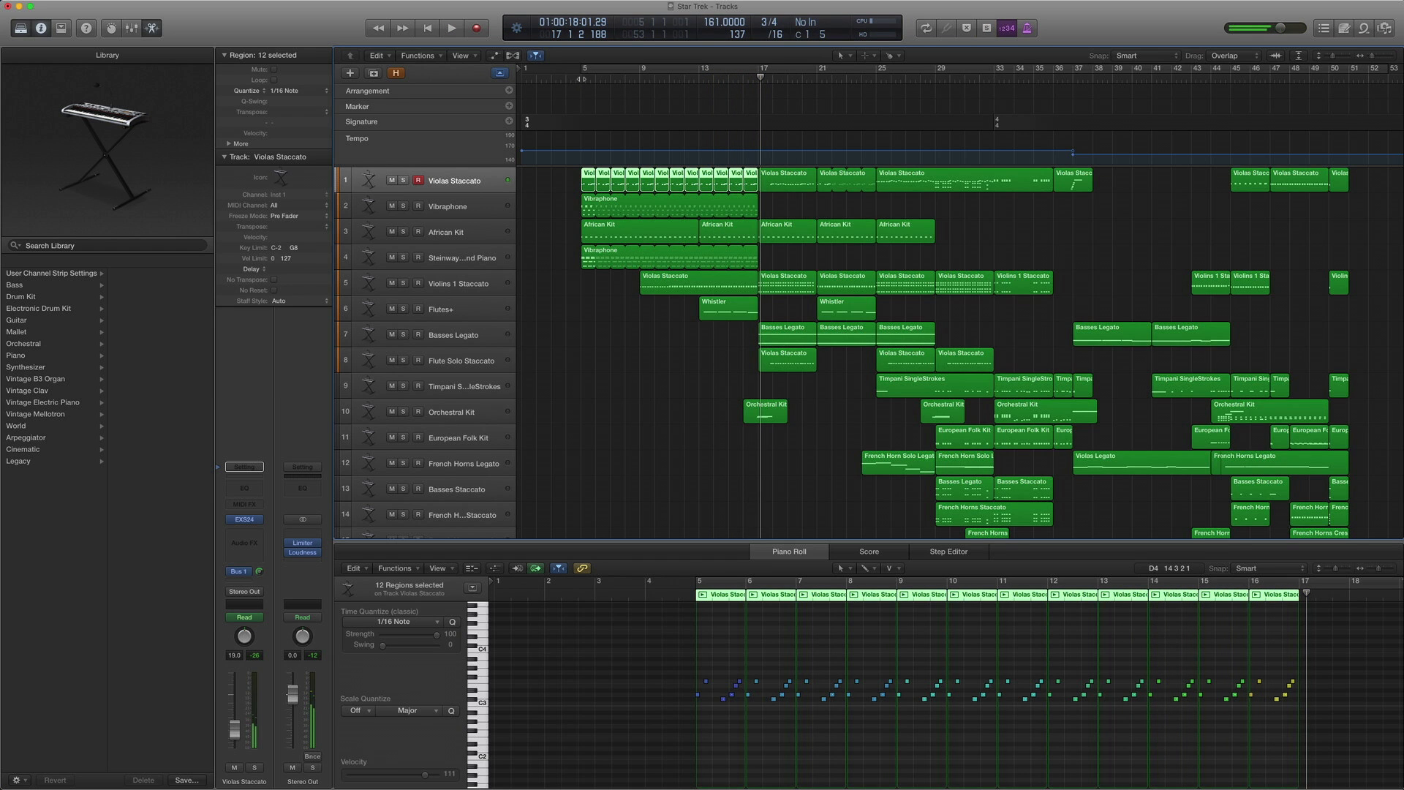
Display the volume automation on the tracks to examine its curves, and hide it again
{"action": "scroll", "coordinate": [527, 206], "scroll_direction": "right", "scroll_amount": 1}
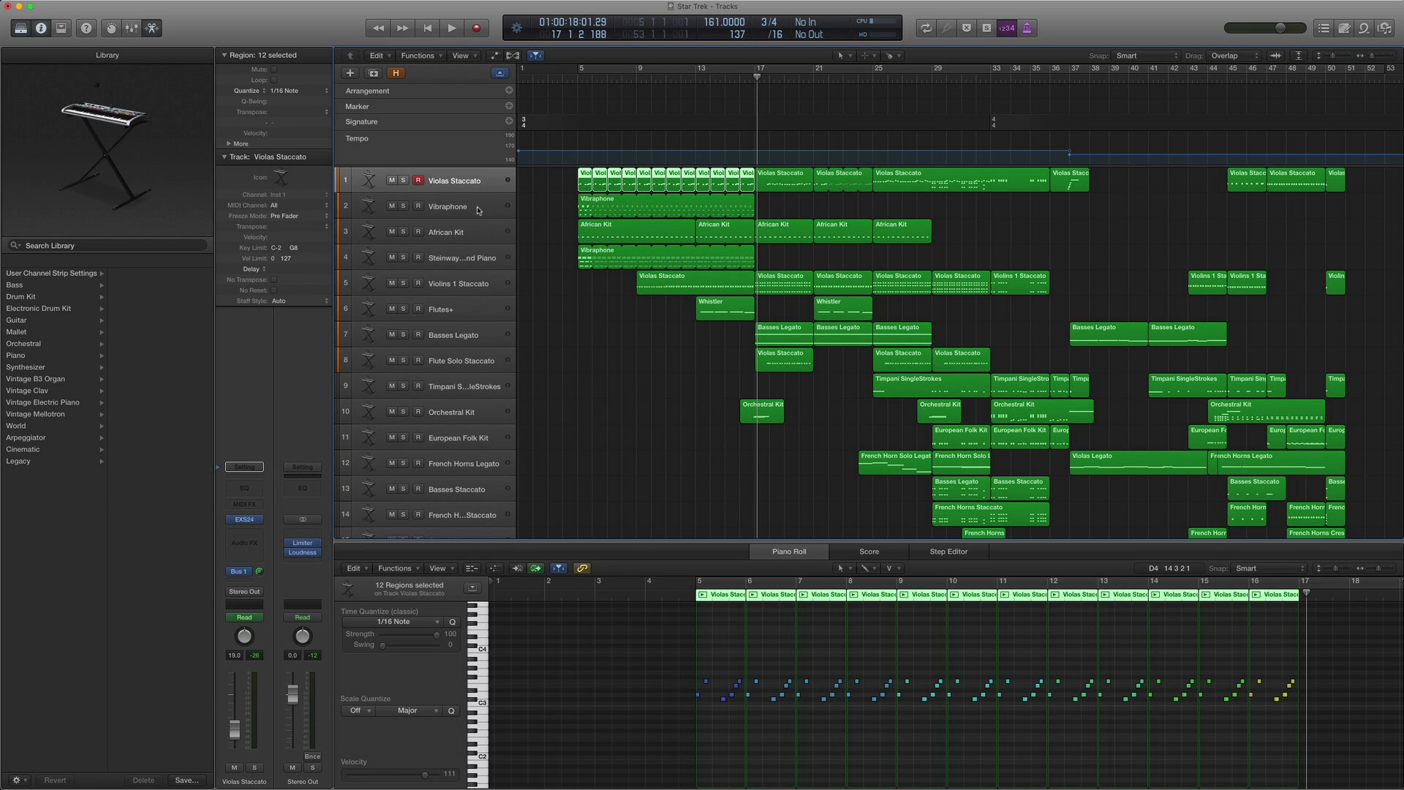
{"action": "key", "text": "ctrl+a"}
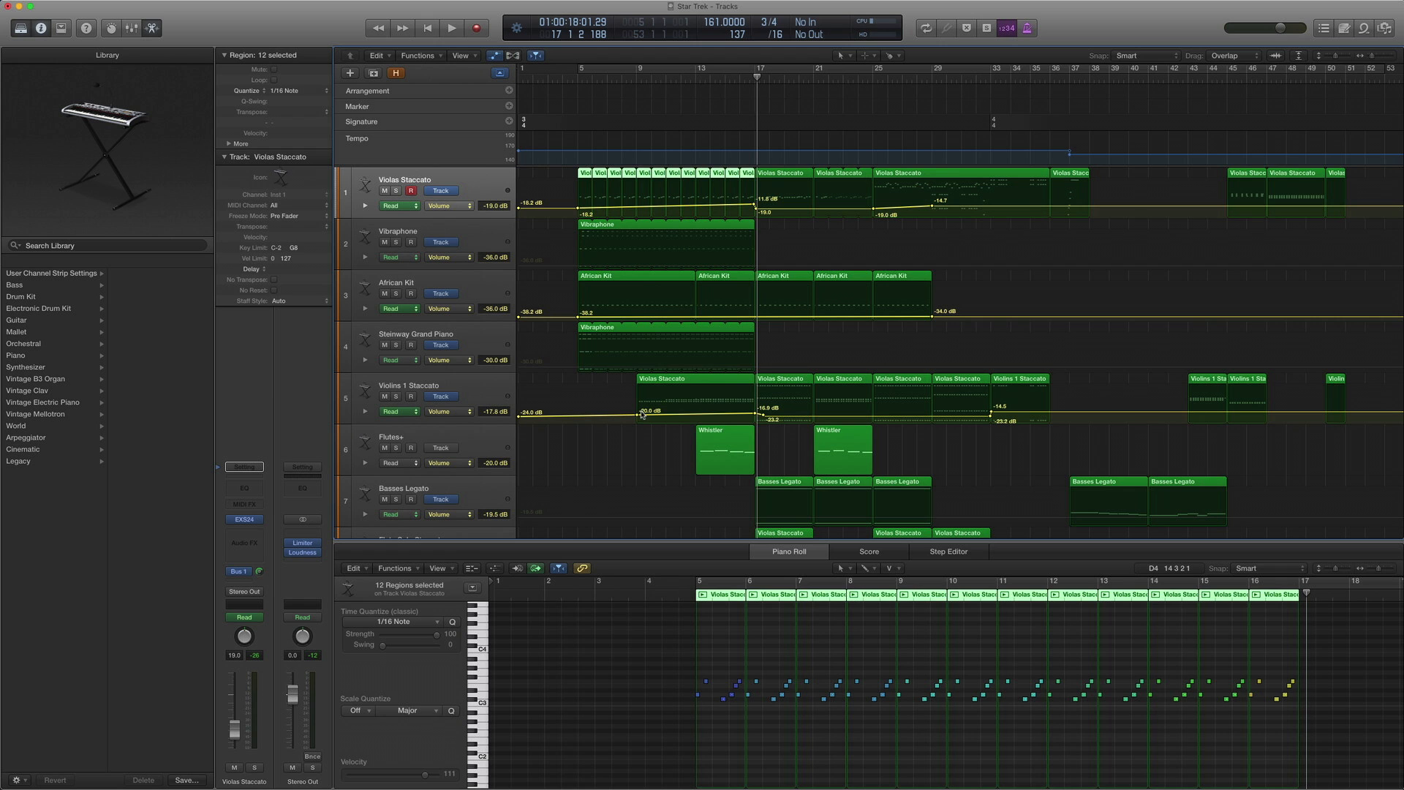
{"action": "key", "text": "ctrl+a"}
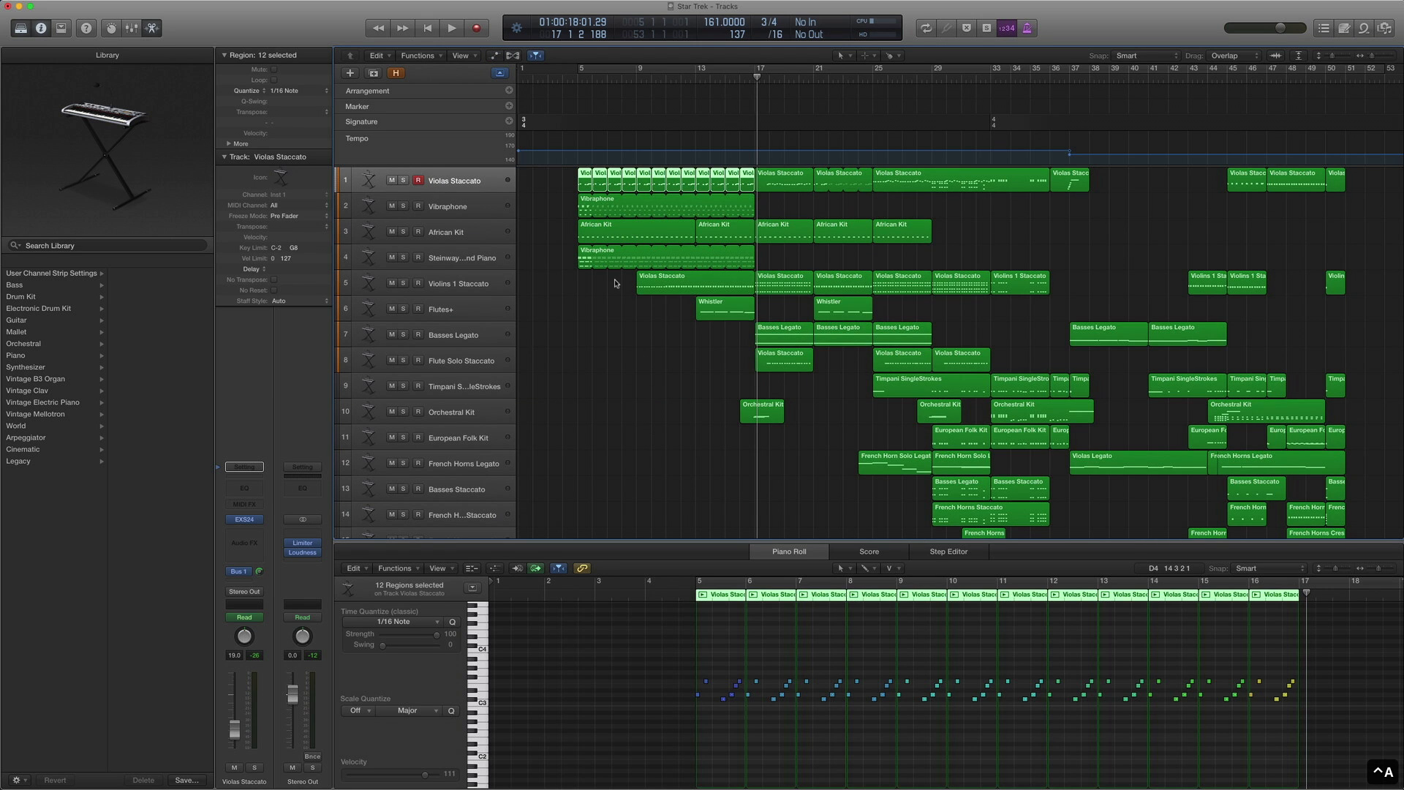
Select the Violas Staccato track and browse the library folders holding its EXS24 strings instrument
{"action": "left_click", "coordinate": [660, 283]}
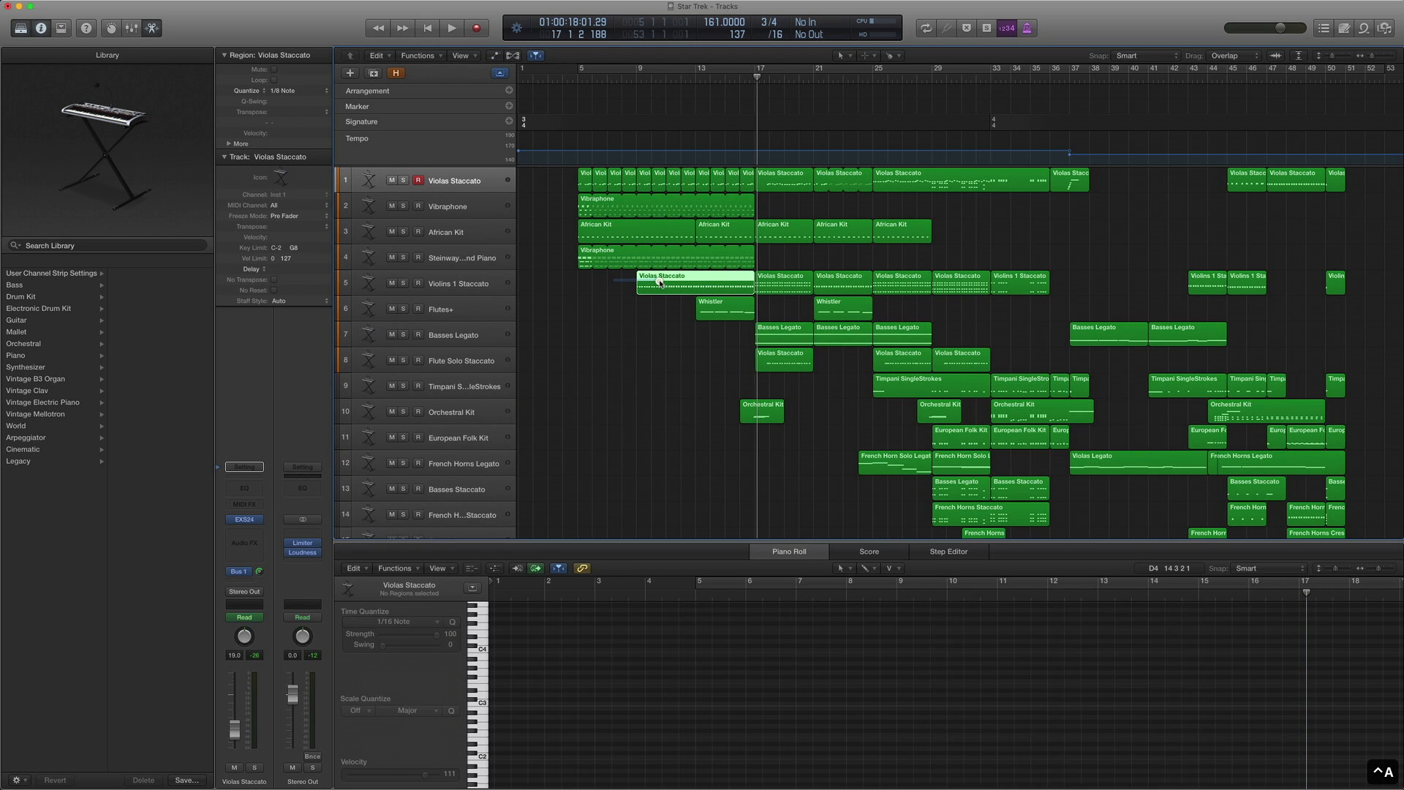
{"action": "left_click", "coordinate": [468, 279]}
{"action": "left_click", "coordinate": [463, 180]}
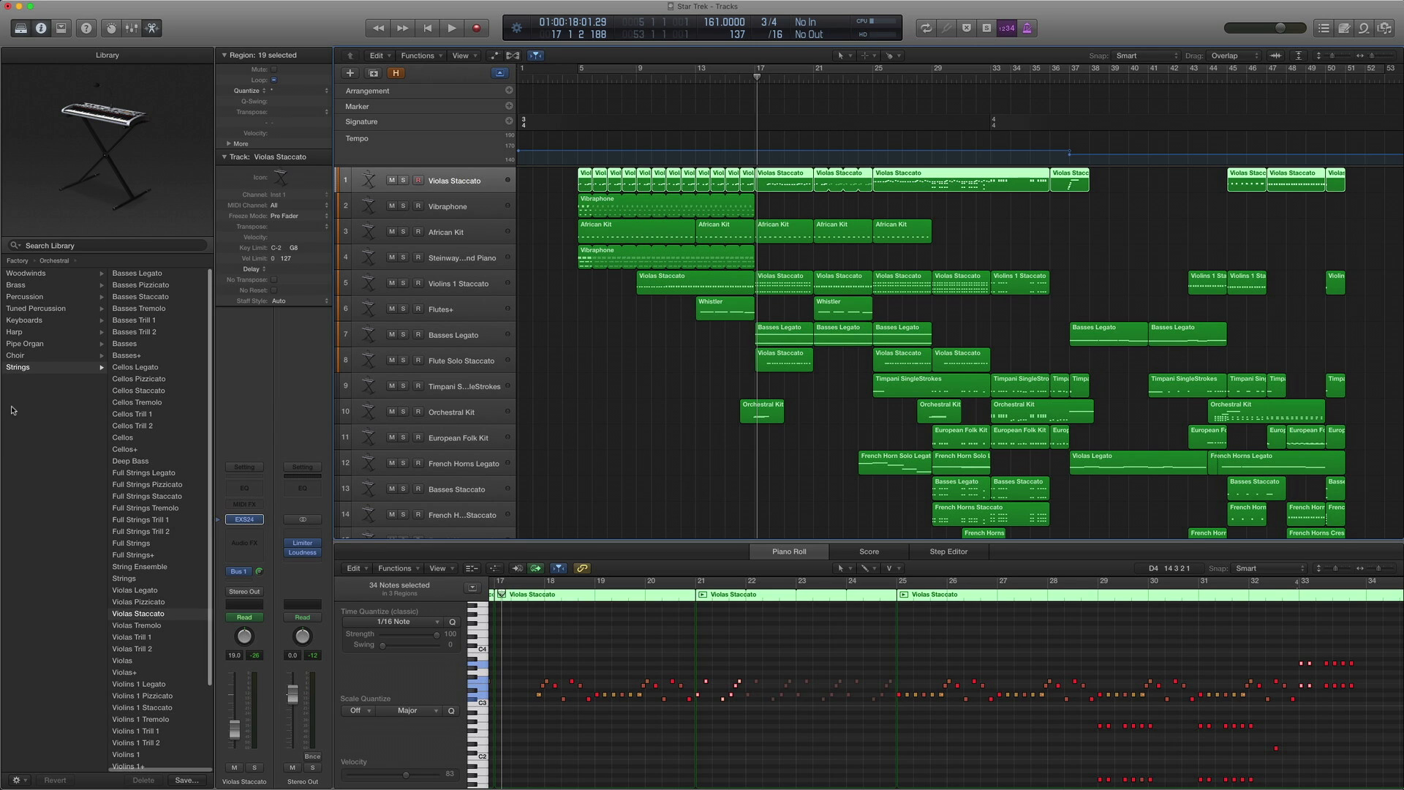
{"action": "scroll", "coordinate": [13, 410], "scroll_direction": "left", "scroll_amount": 5}
{"action": "scroll", "coordinate": [41, 381], "scroll_direction": "right", "scroll_amount": 5}
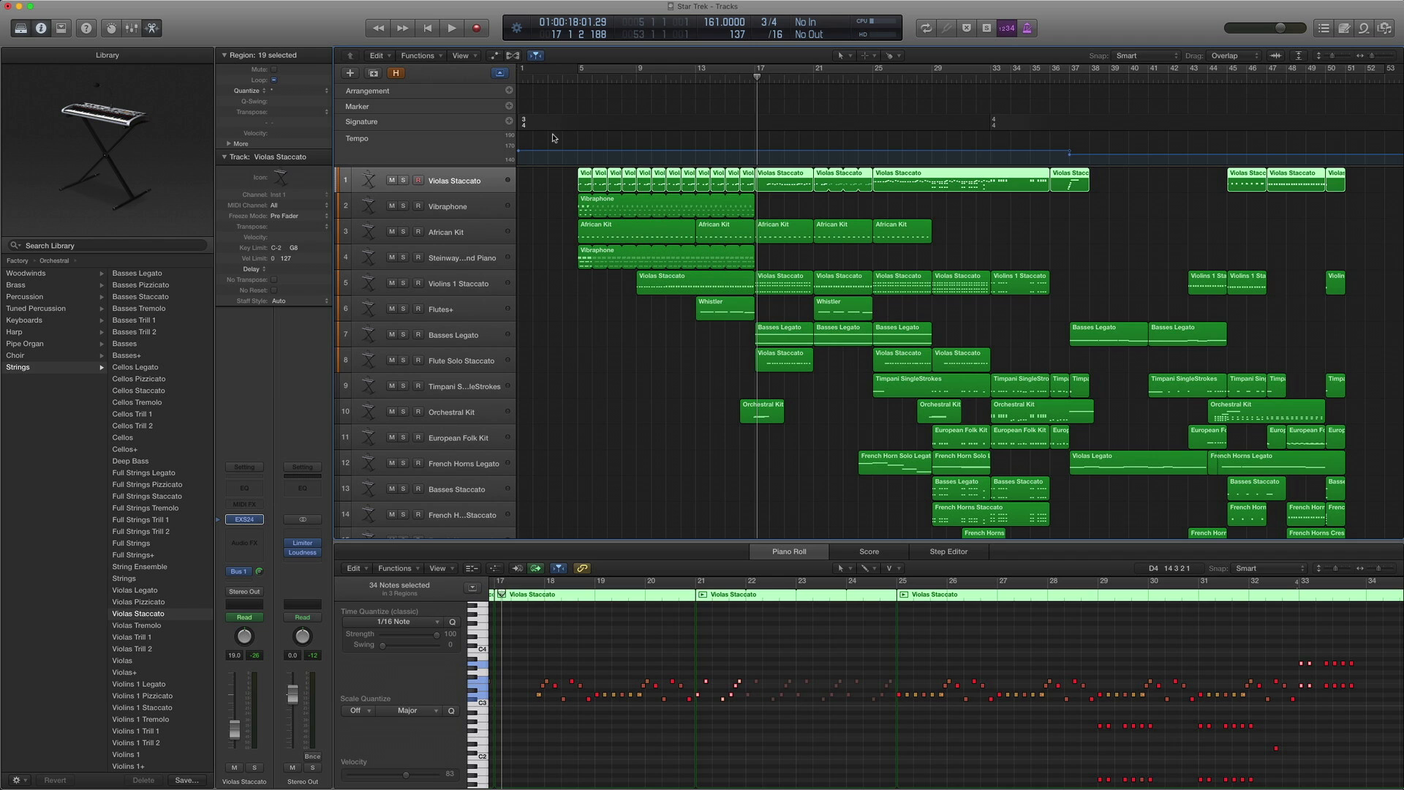
Select the Vibraphone track and browse the library folders holding its EXS24 mallet instrument
{"action": "left_click", "coordinate": [447, 207]}
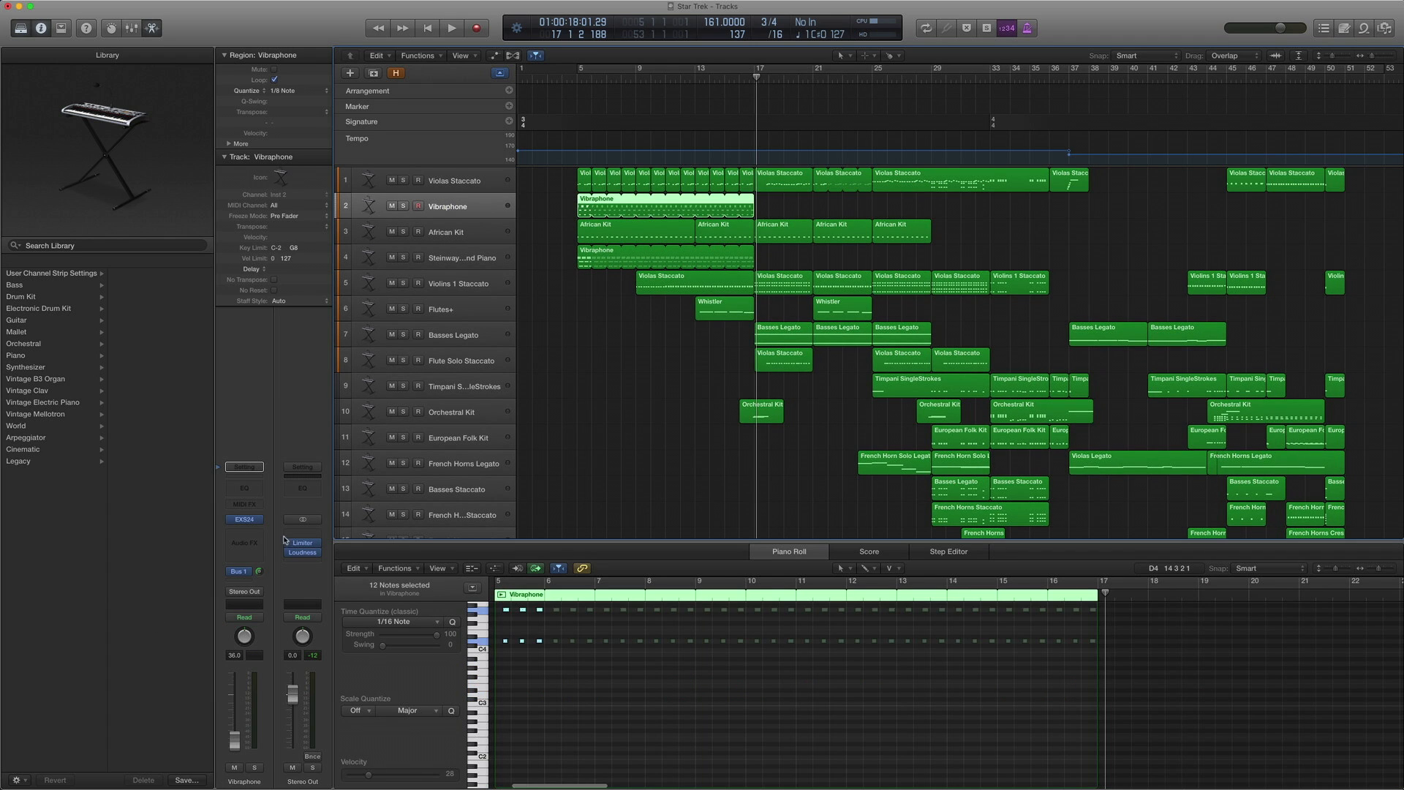
{"action": "left_click", "coordinate": [217, 520]}
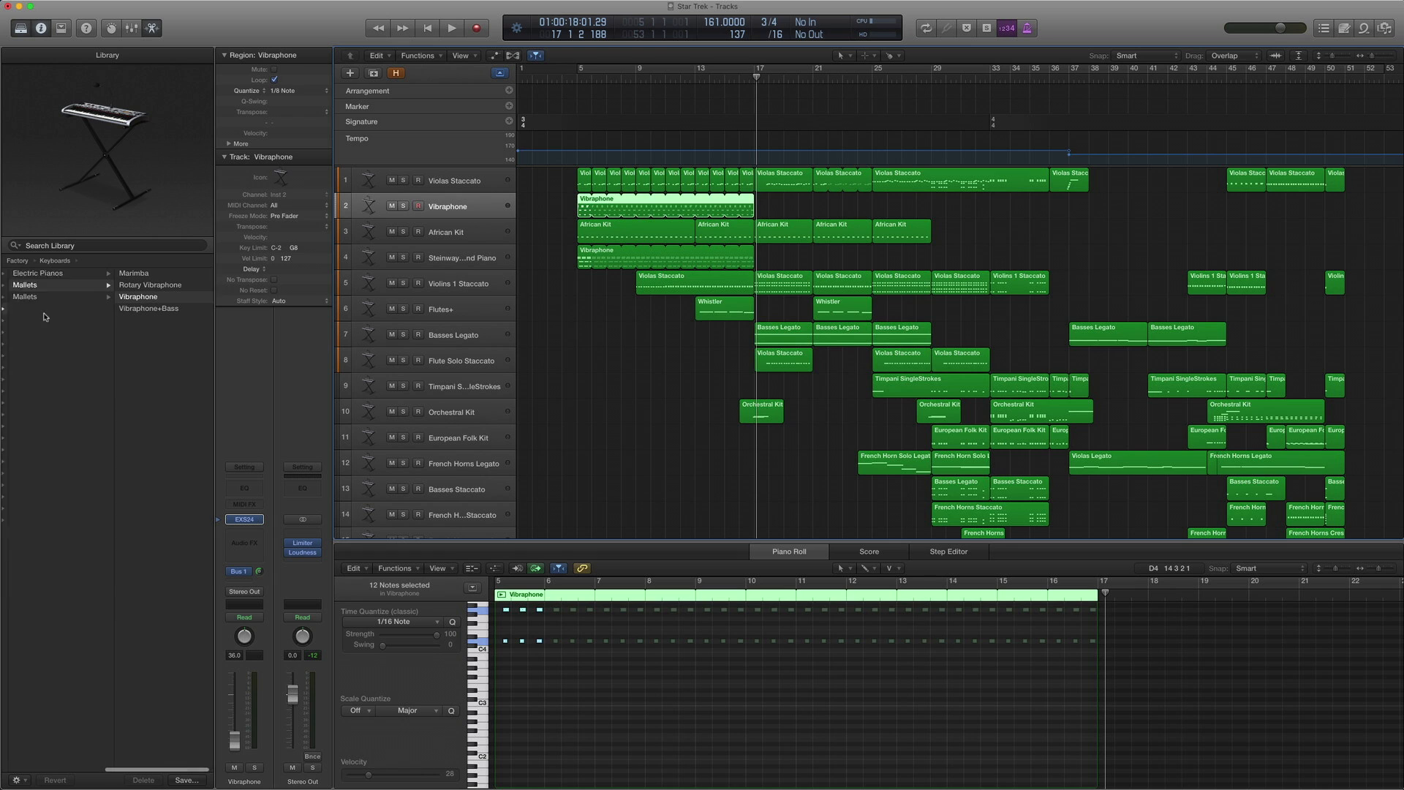
{"action": "scroll", "coordinate": [49, 311], "scroll_direction": "left", "scroll_amount": 5}
{"action": "scroll", "coordinate": [49, 311], "scroll_direction": "left", "scroll_amount": 3}
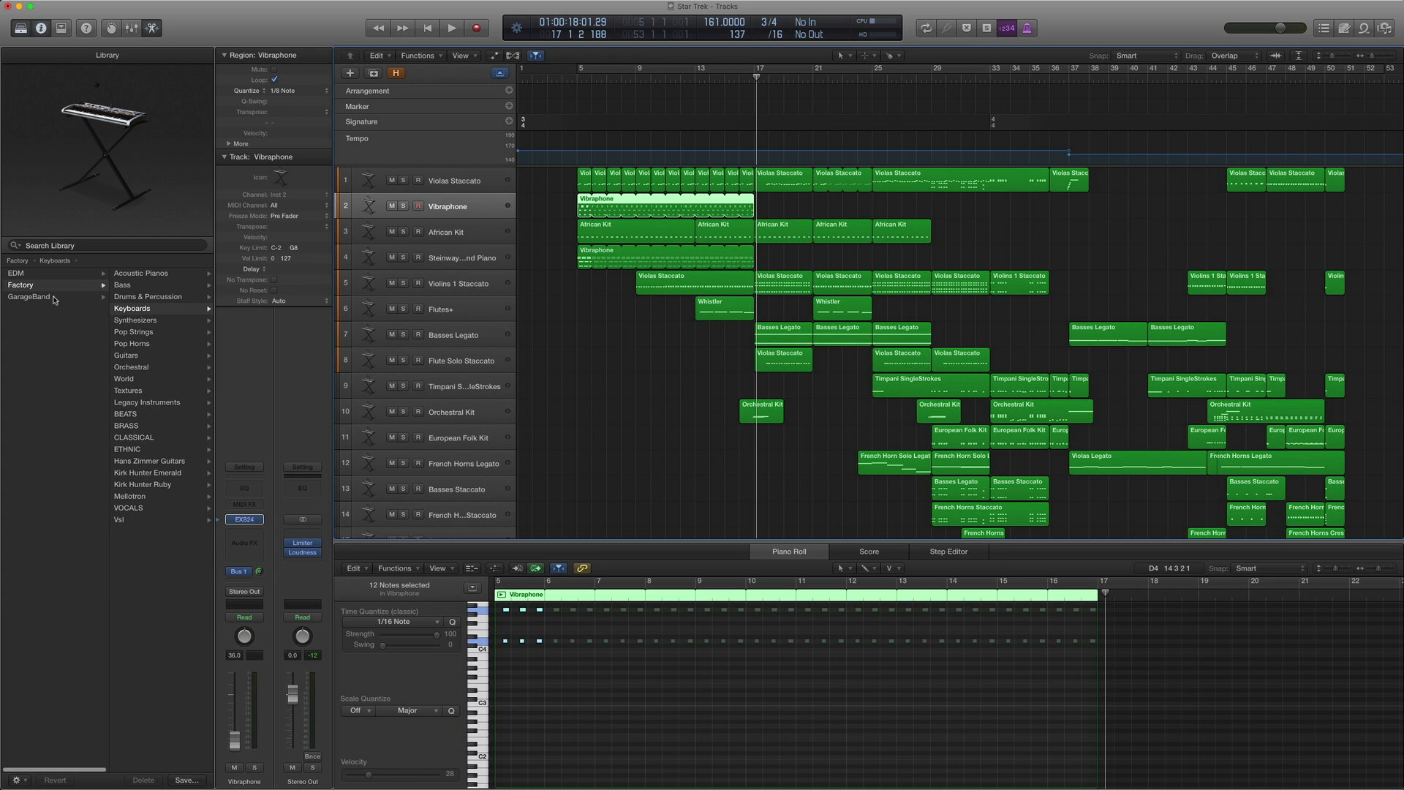
{"action": "scroll", "coordinate": [85, 312], "scroll_direction": "right", "scroll_amount": 5}
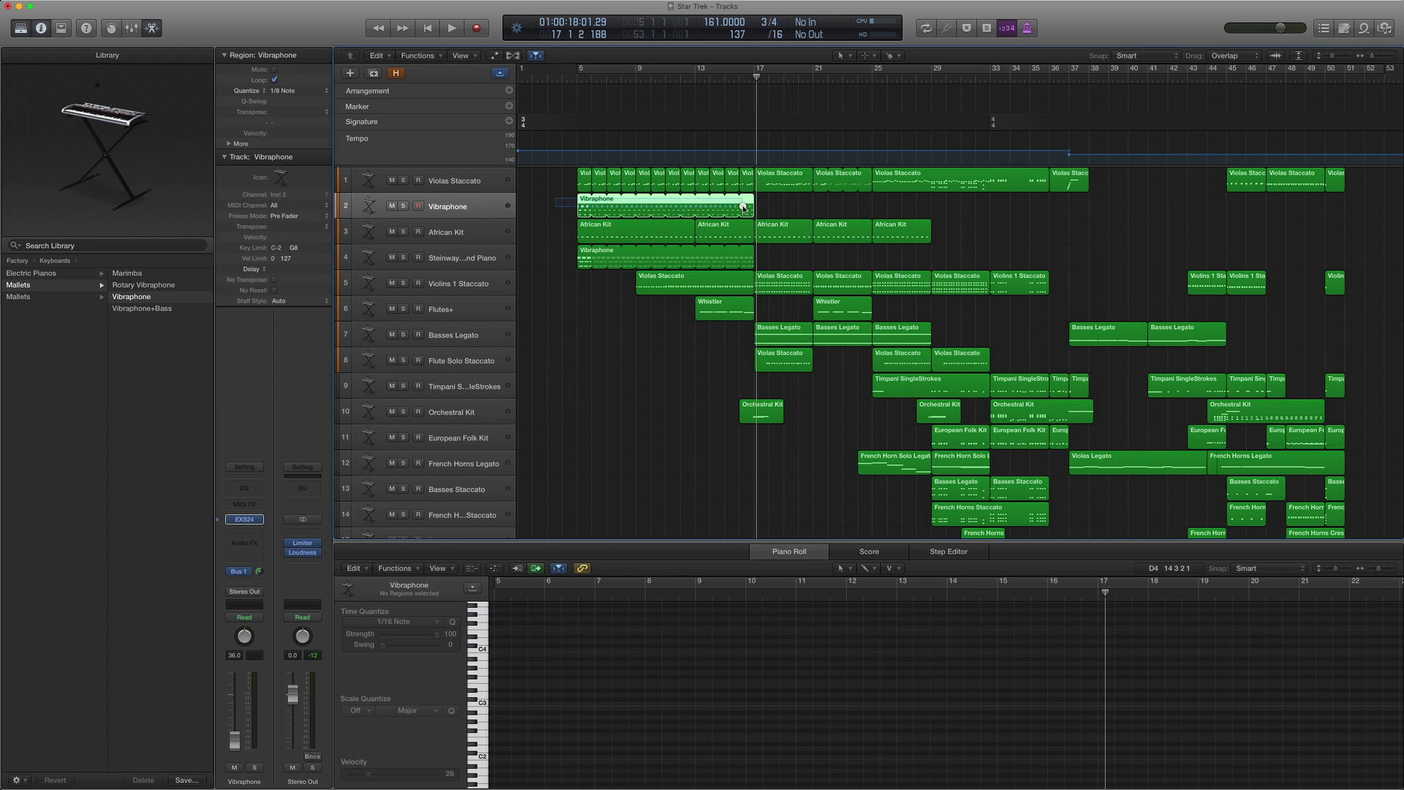
Solo the Vibraphone track's region, play a few bars from bar 5, and turn solo off
{"action": "key", "text": "ctrl+s"}
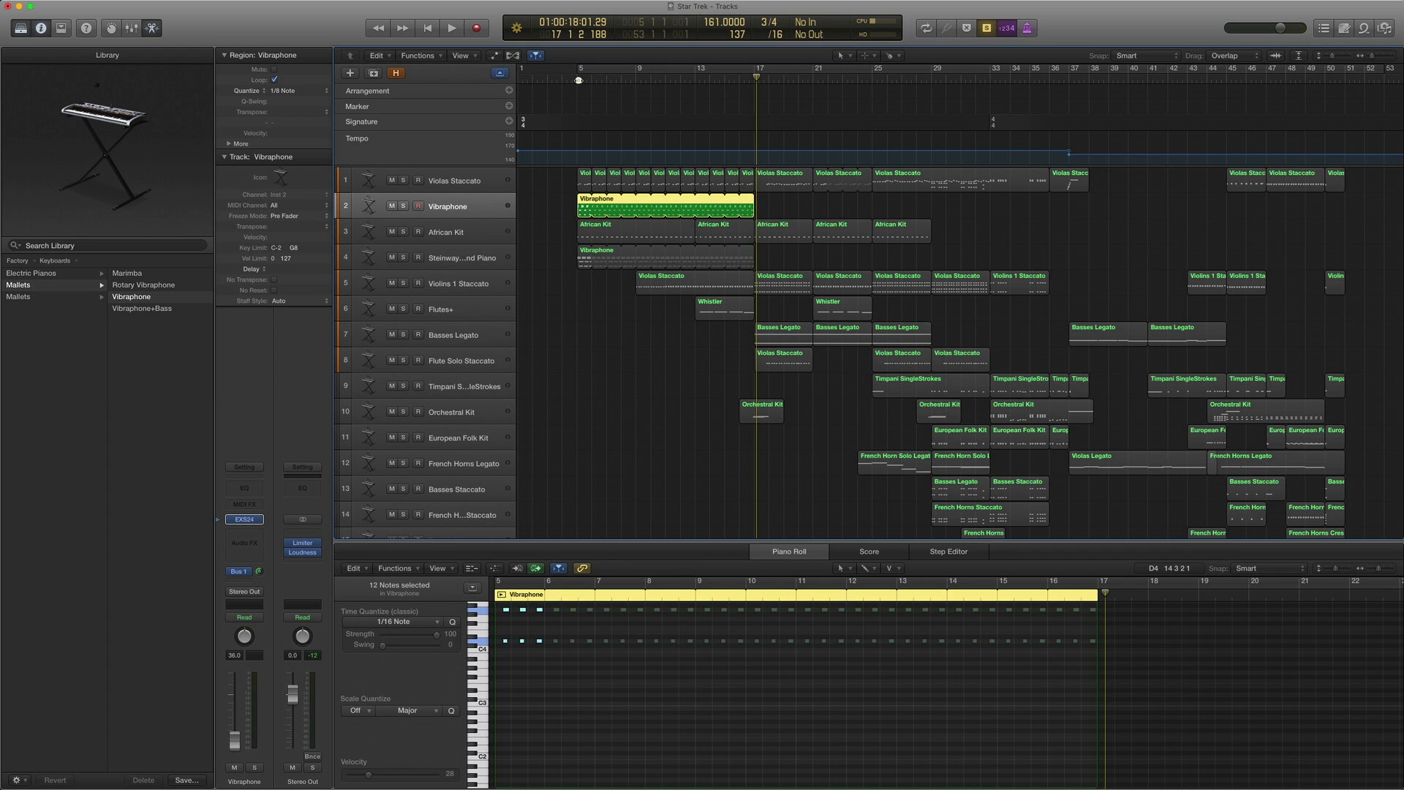
{"action": "double_click", "coordinate": [578, 80]}
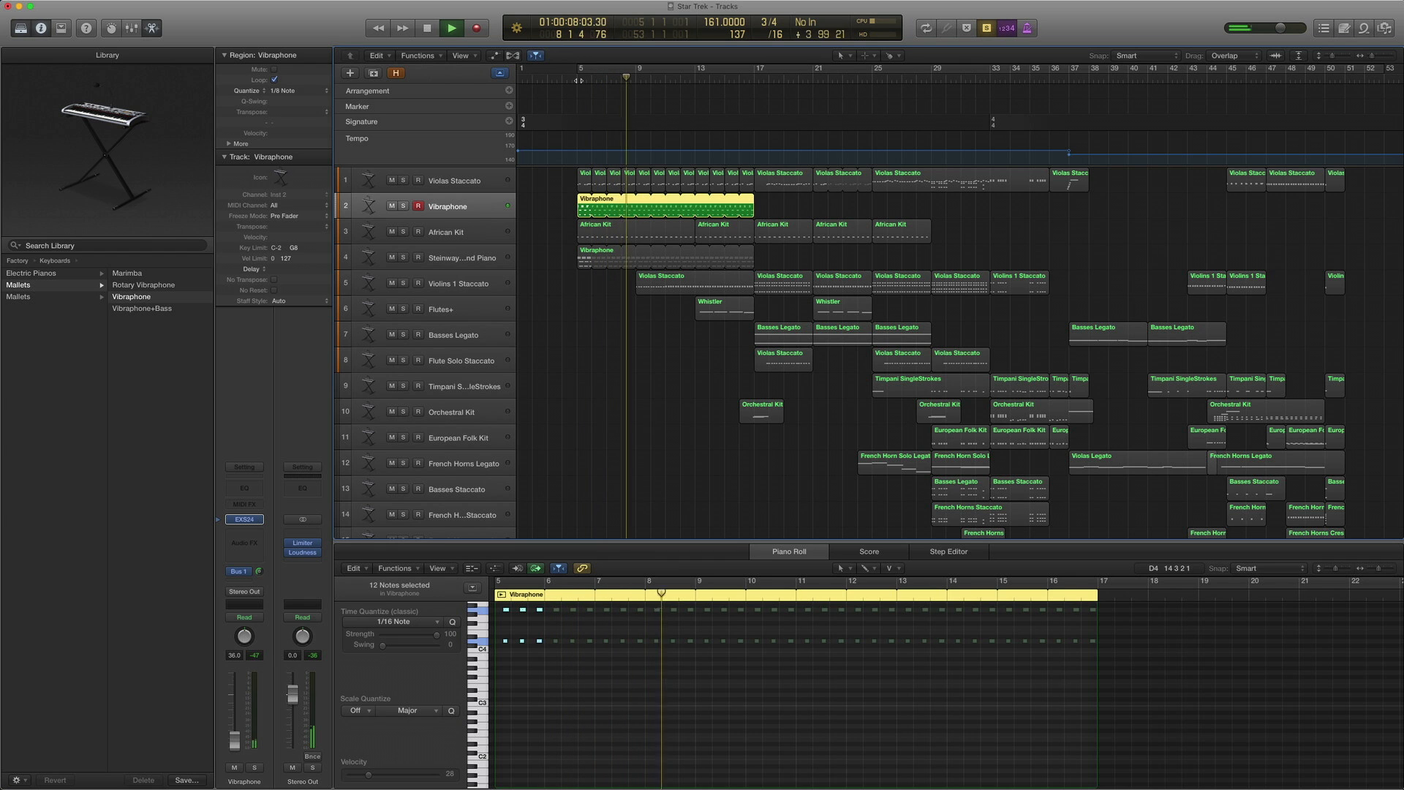
{"action": "key", "text": "space"}
{"action": "key", "text": "ctrl+s"}
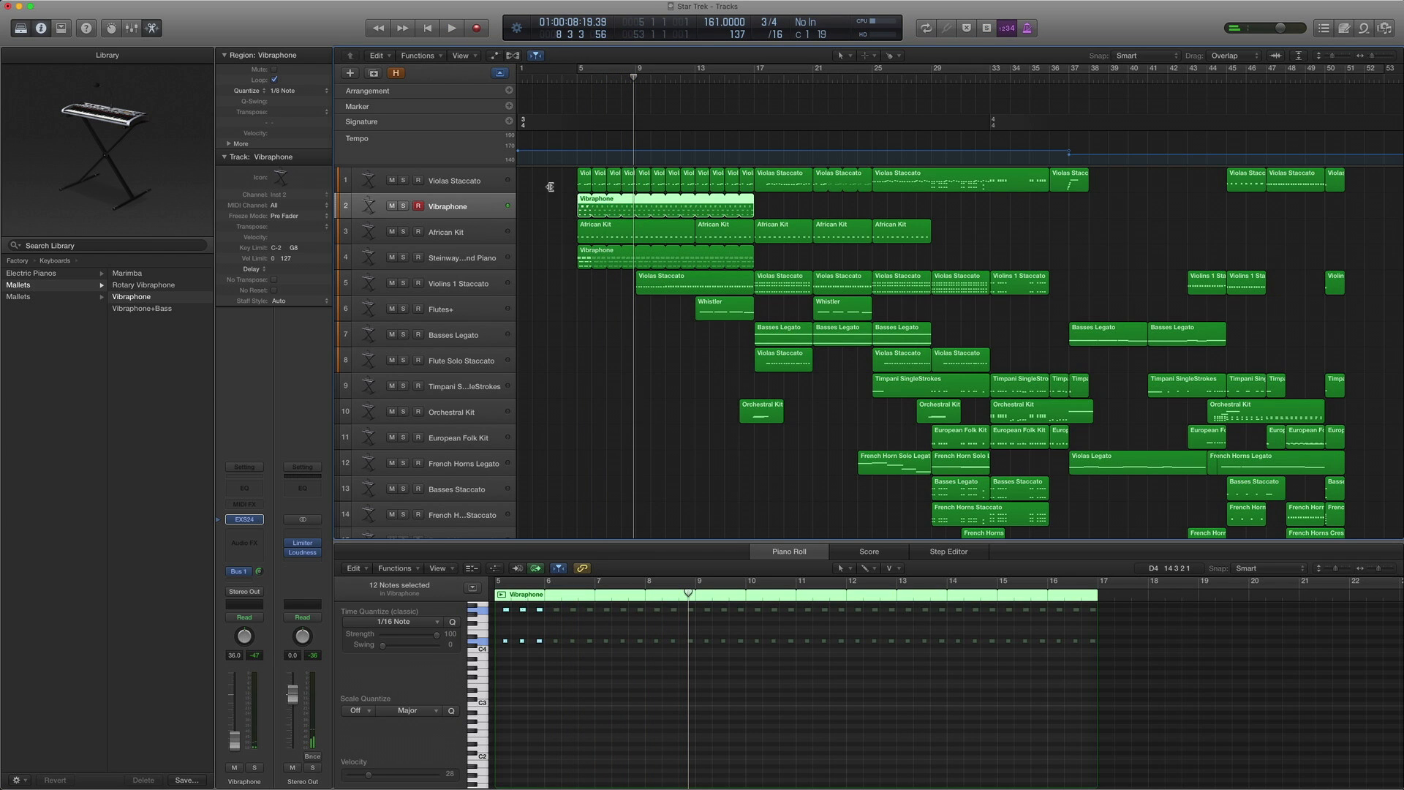
Select the Steinway Grand Piano track and browse the library folders holding its EXS24 acoustic piano instrument
{"action": "left_click", "coordinate": [474, 257]}
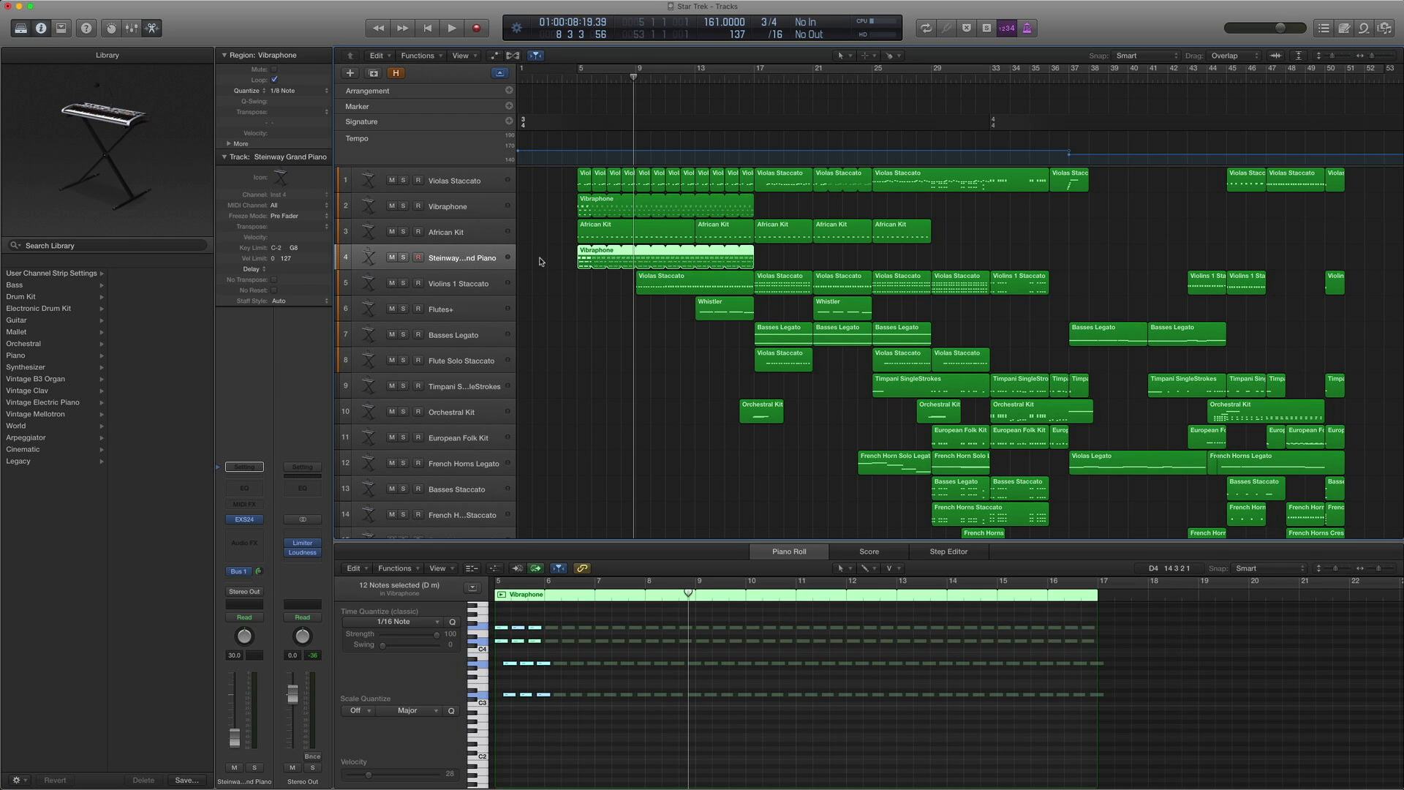
{"action": "left_click", "coordinate": [218, 518]}
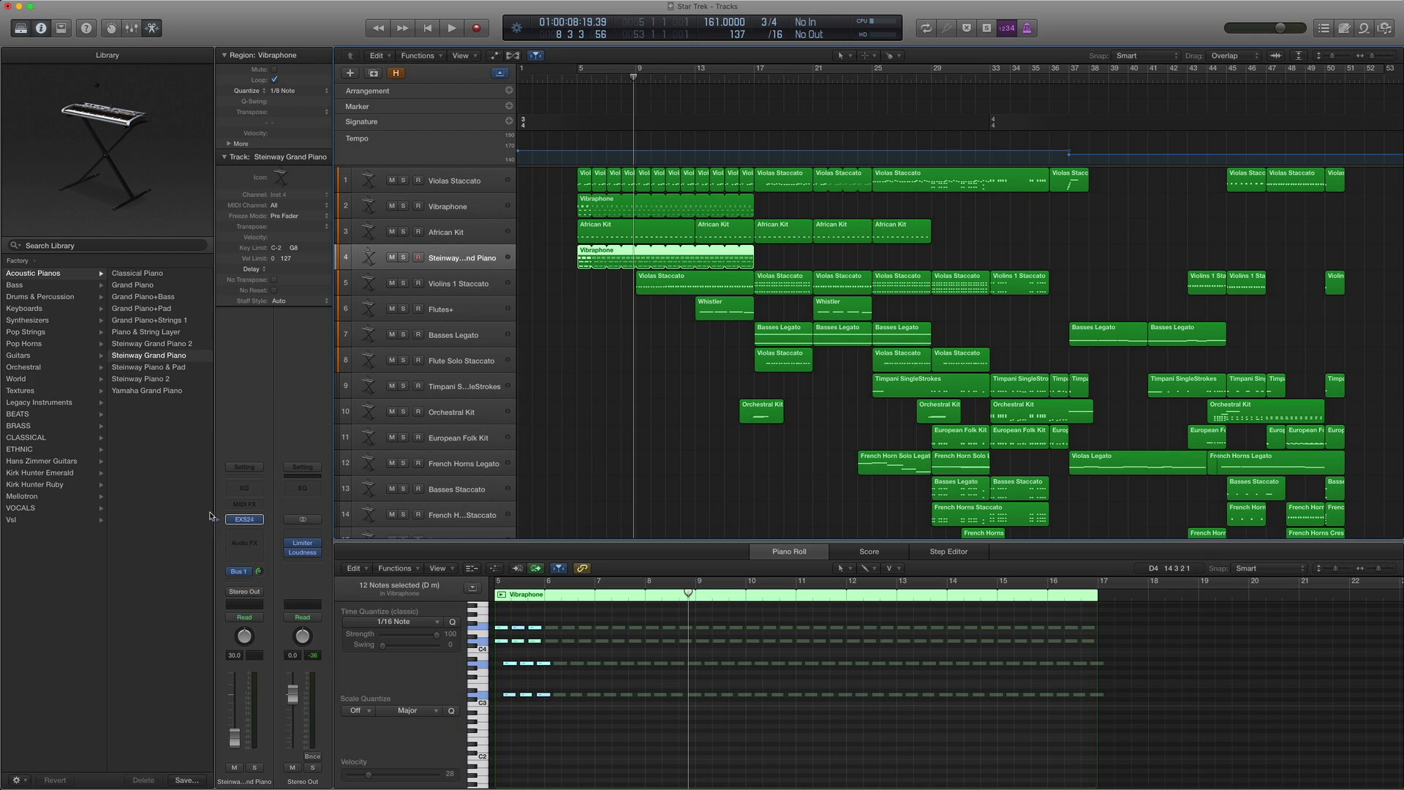
{"action": "scroll", "coordinate": [102, 381], "scroll_direction": "left", "scroll_amount": 3}
{"action": "scroll", "coordinate": [106, 307], "scroll_direction": "right", "scroll_amount": 6}
Solo the Steinway Grand Piano track's region and play a few bars from bar 5
{"action": "key", "text": "ctrl+s"}
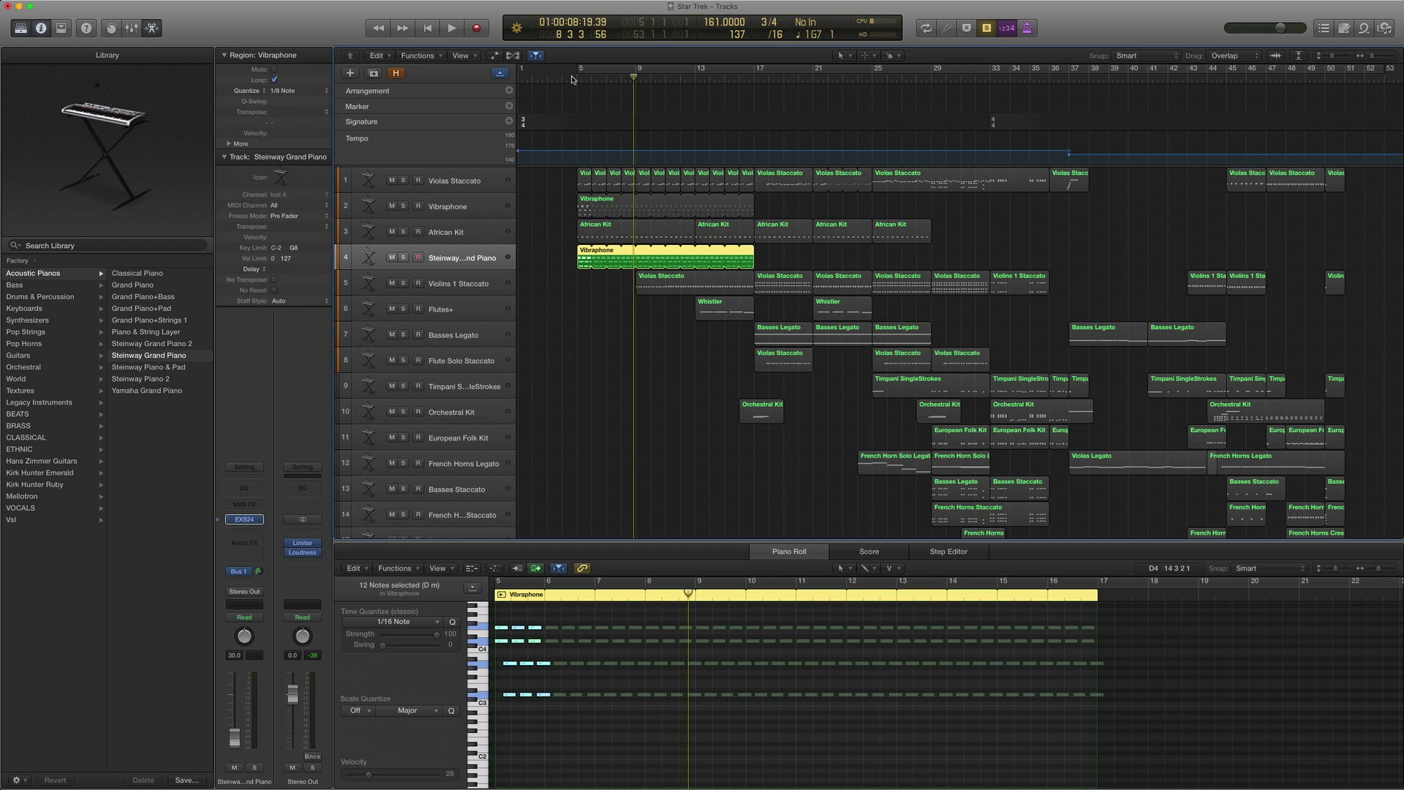
{"action": "key", "text": "shift+space"}
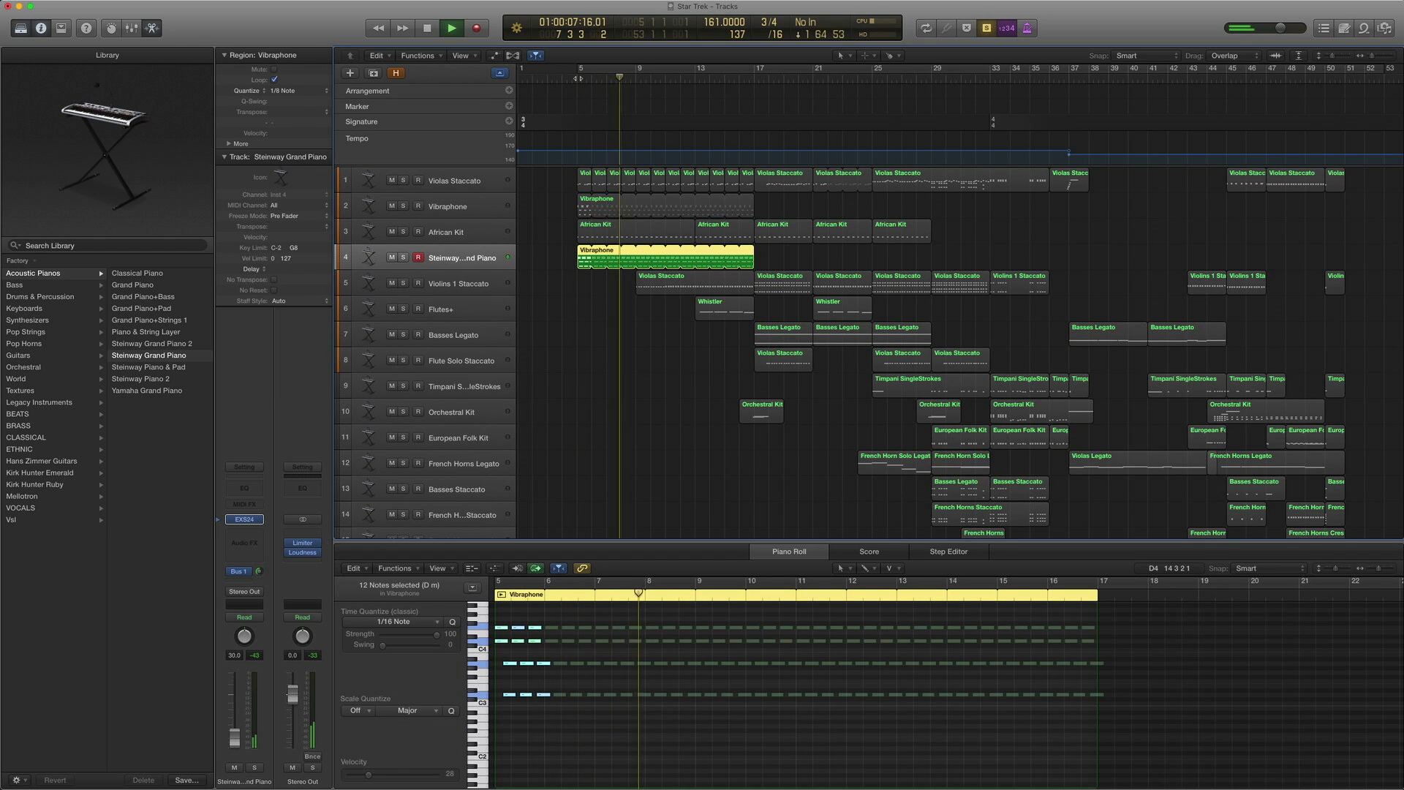
{"action": "key", "text": "space"}
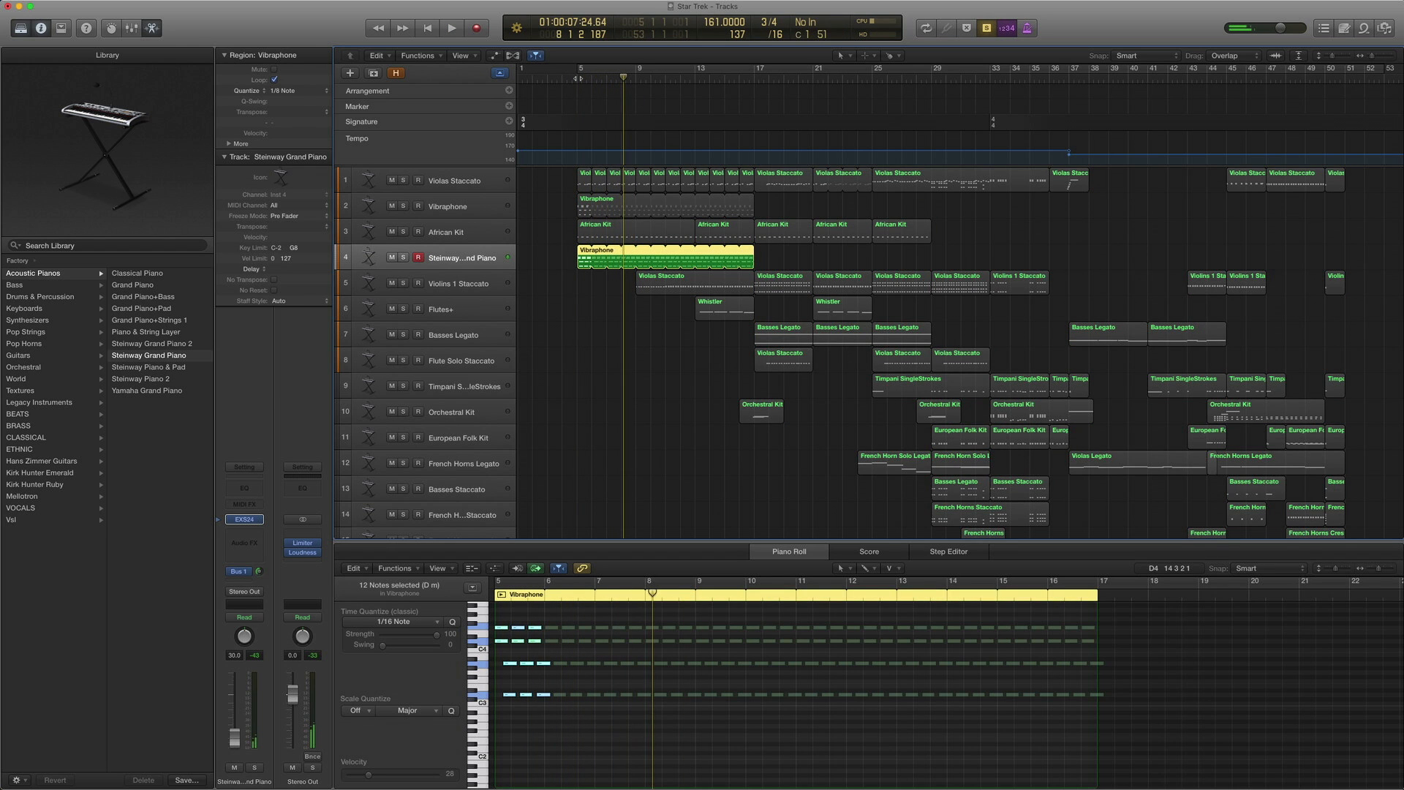
Open the Space Designer reverb on the Bus 1 aux channel and check the 03.5s Large Hall preset among the large-space halls
{"action": "left_click", "coordinate": [241, 573]}
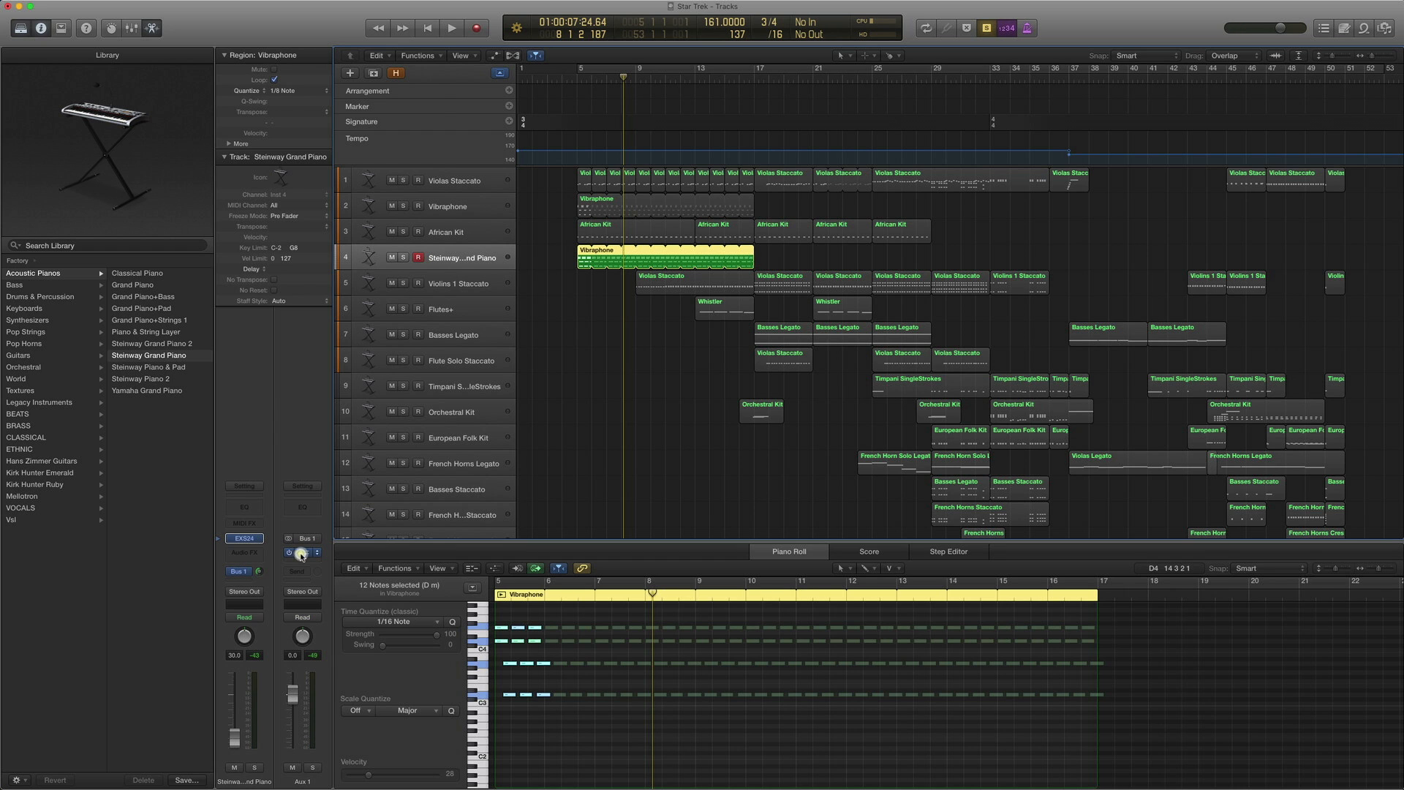
{"action": "left_click", "coordinate": [301, 554]}
{"action": "left_click", "coordinate": [147, 52]}
{"action": "mouse_move", "coordinate": [146, 249]}
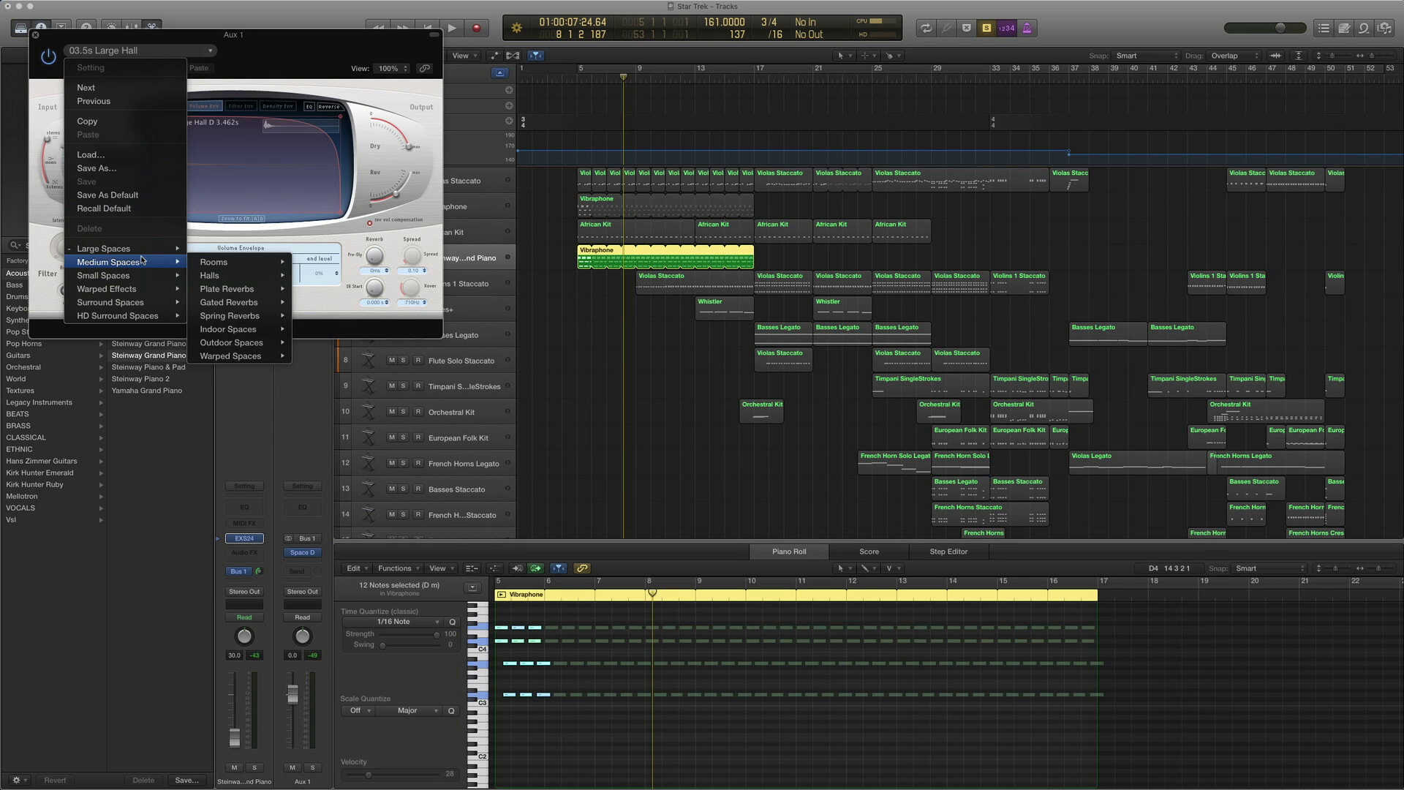
{"action": "mouse_move", "coordinate": [246, 265]}
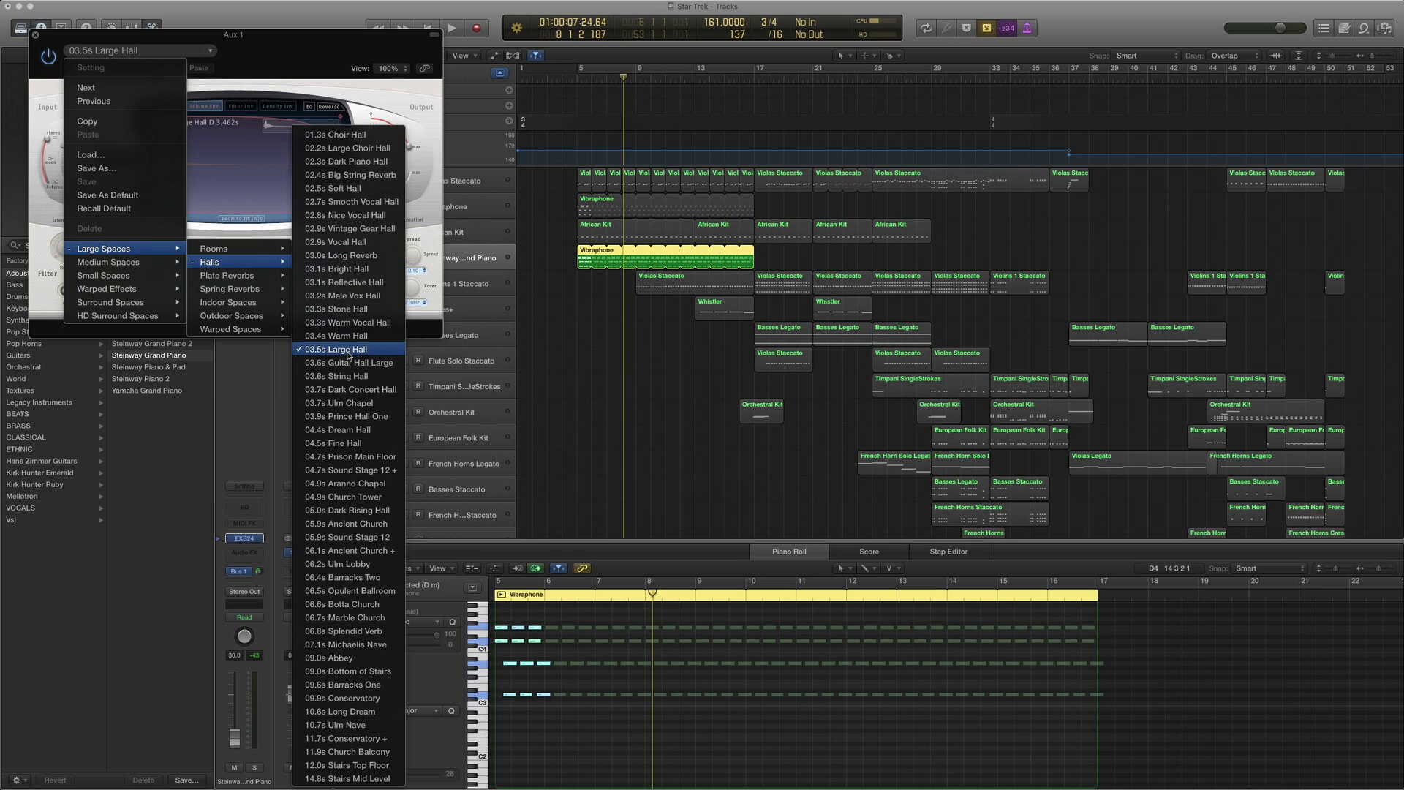
{"action": "left_click", "coordinate": [319, 347]}
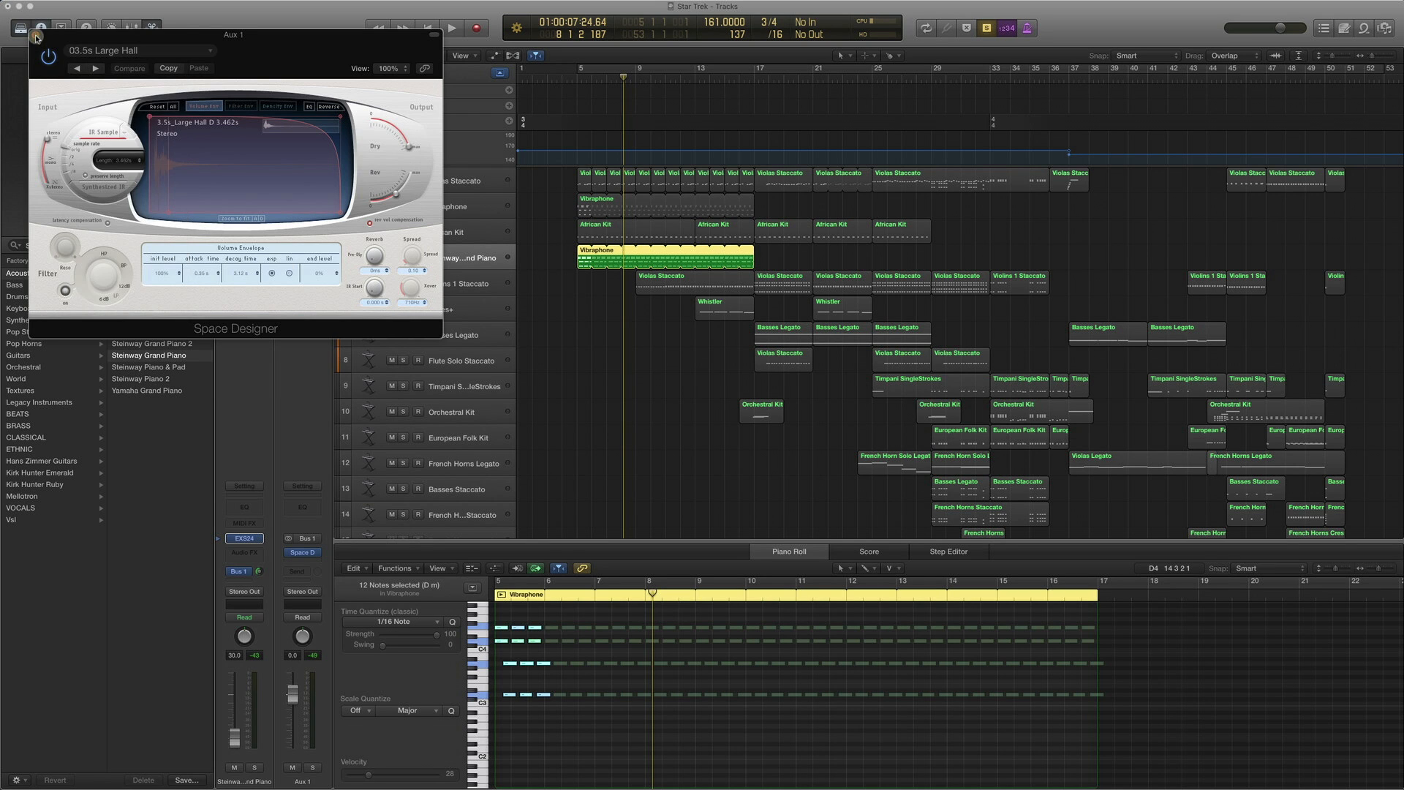
{"action": "left_click", "coordinate": [35, 36]}
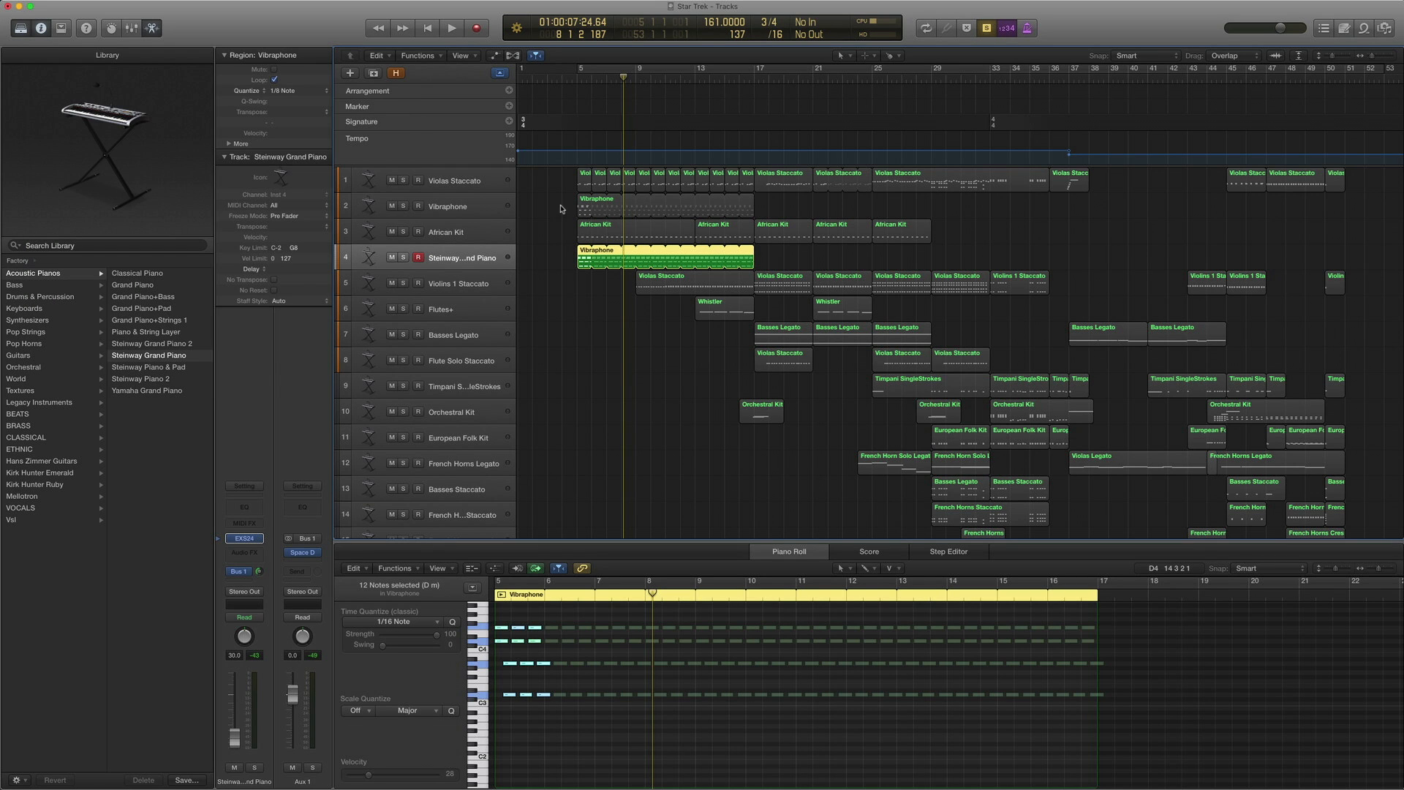
Play the soloed Vibraphone and Steinway Grand Piano regions together from bar 5, and clear the region selection
{"action": "left_click_drag", "start_coordinate": [561, 209], "coordinate": [750, 213]}
{"action": "key", "text": "shift+space"}
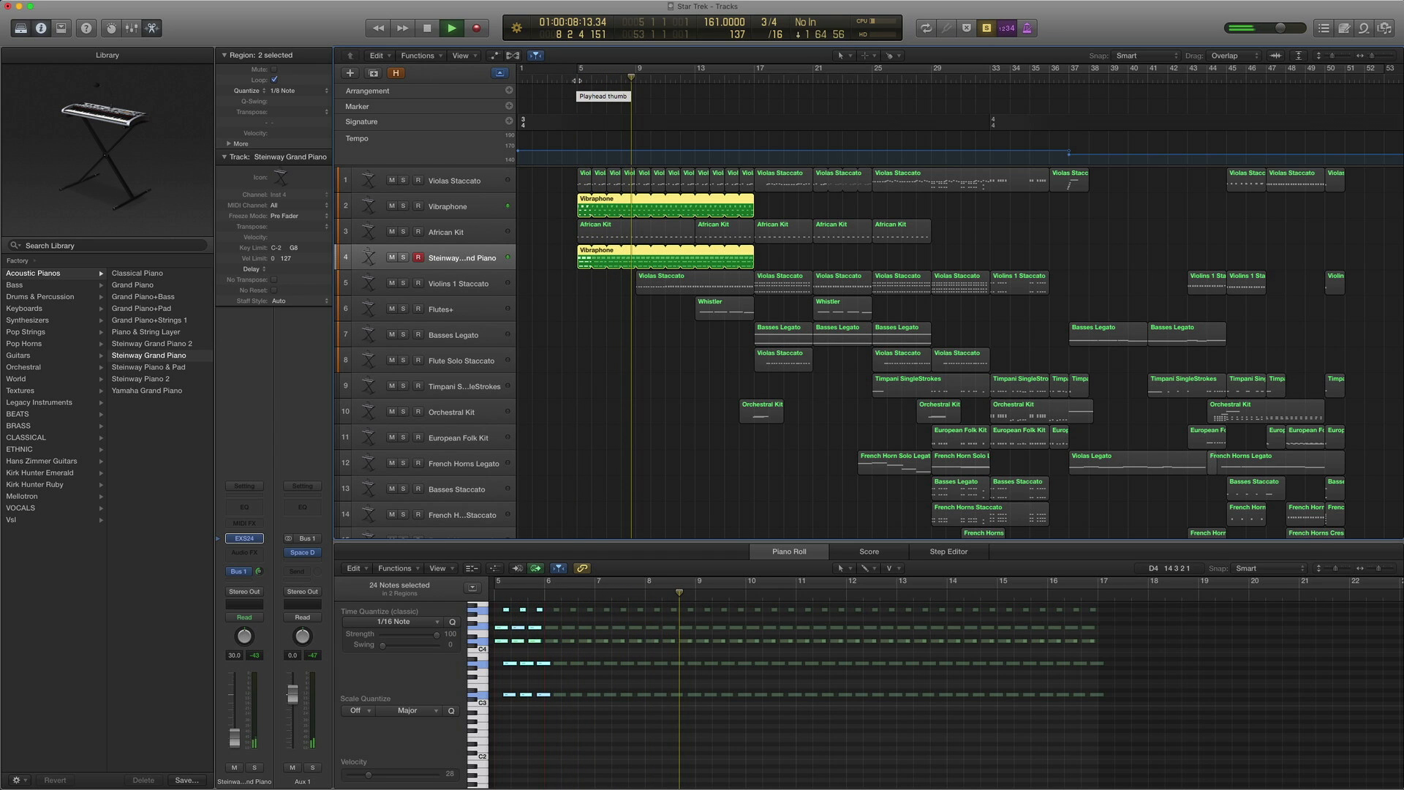
{"action": "key", "text": "space"}
{"action": "left_click", "coordinate": [554, 260]}
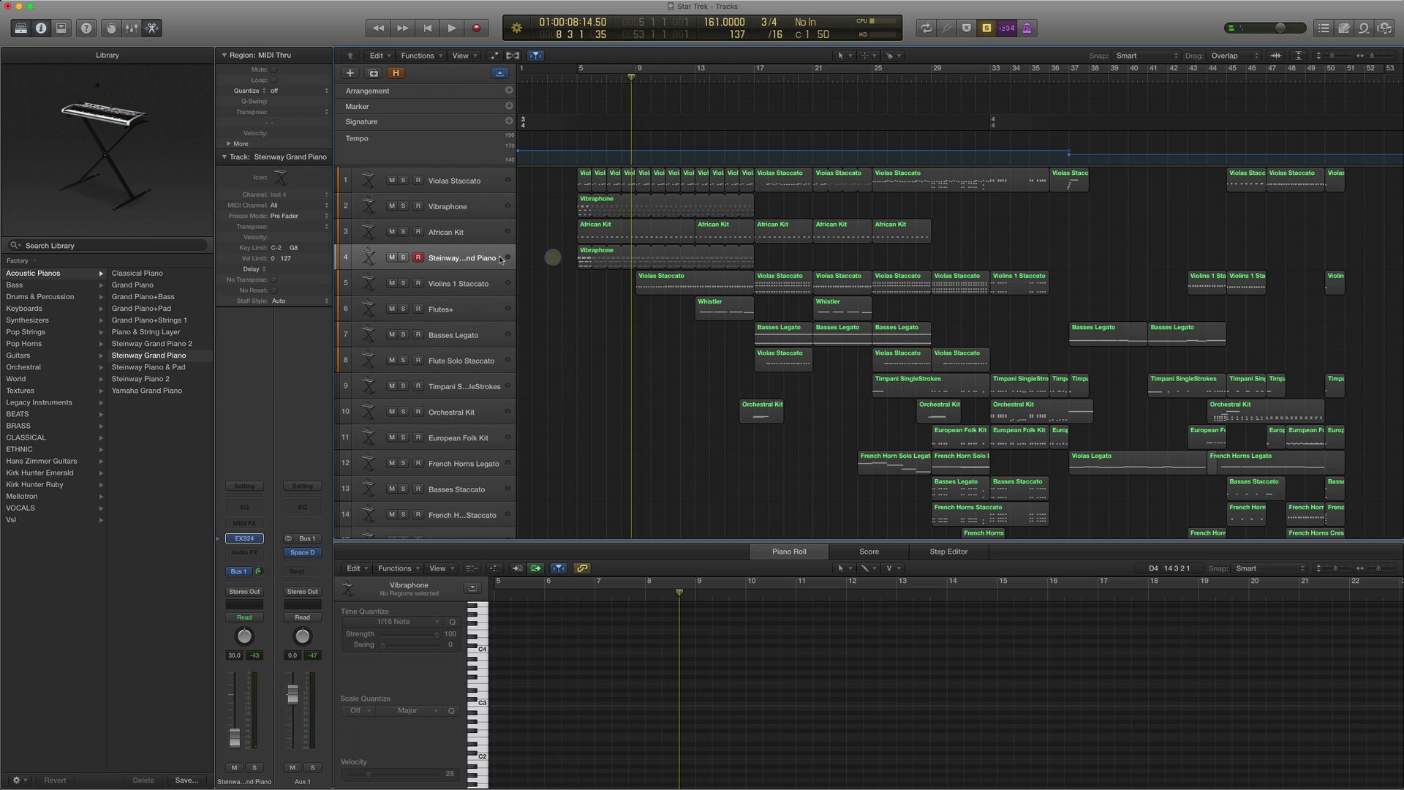
Compare the two parts by playing the Vibraphone track's region alone from bar 5 and the Steinway Grand Piano track's region alone
{"action": "left_click", "coordinate": [583, 261]}
{"action": "left_click", "coordinate": [581, 209]}
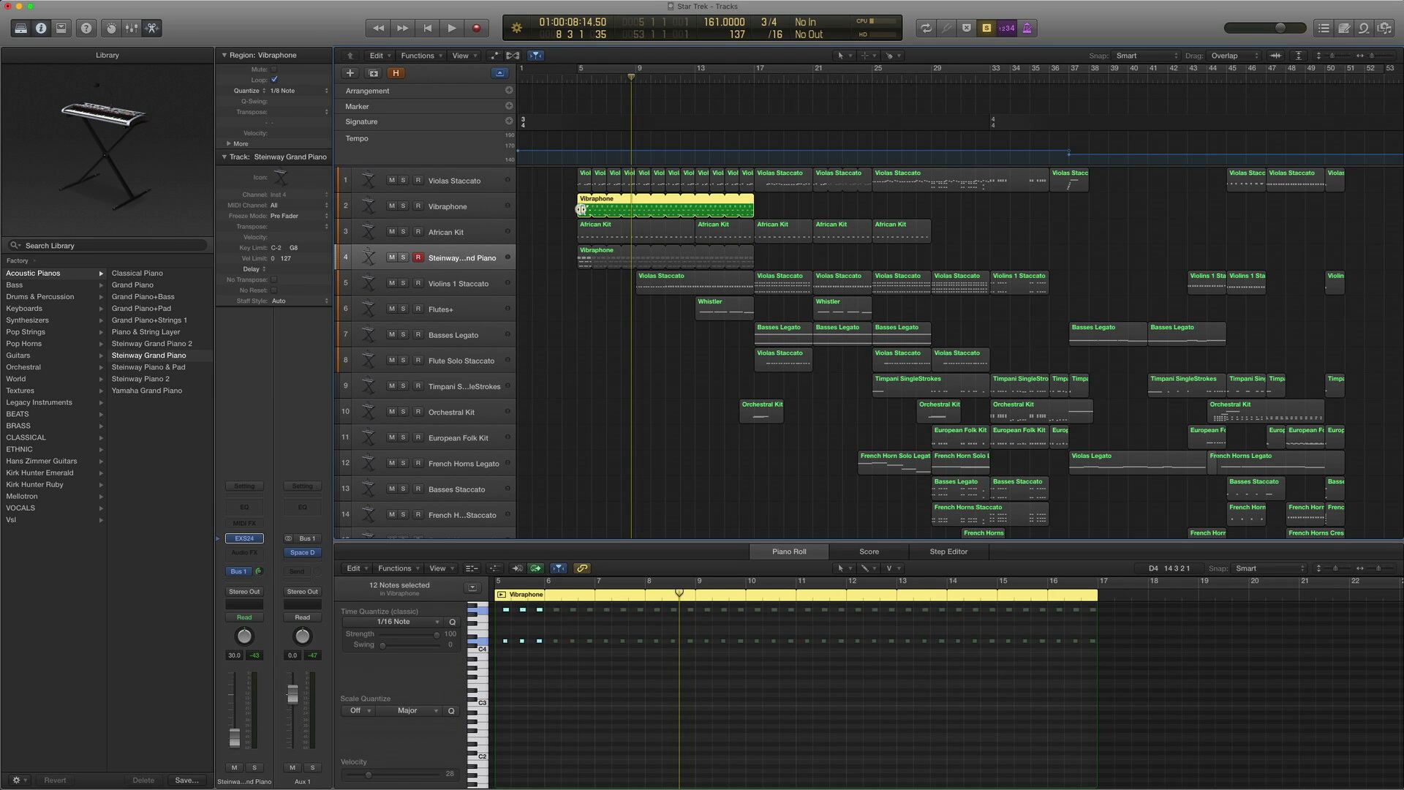
{"action": "key", "text": "shift+space"}
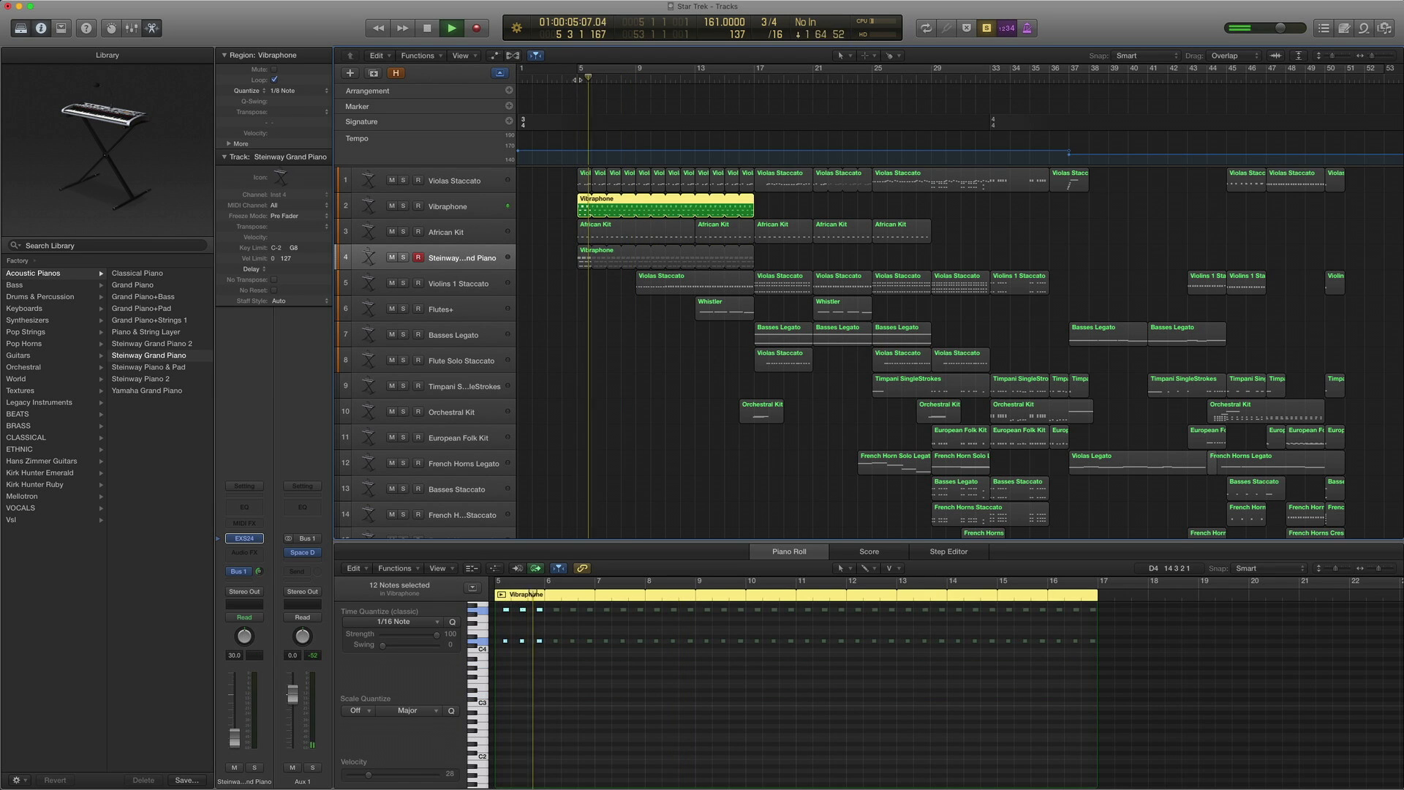
{"action": "left_click", "coordinate": [583, 260]}
{"action": "key", "text": "shift+space"}
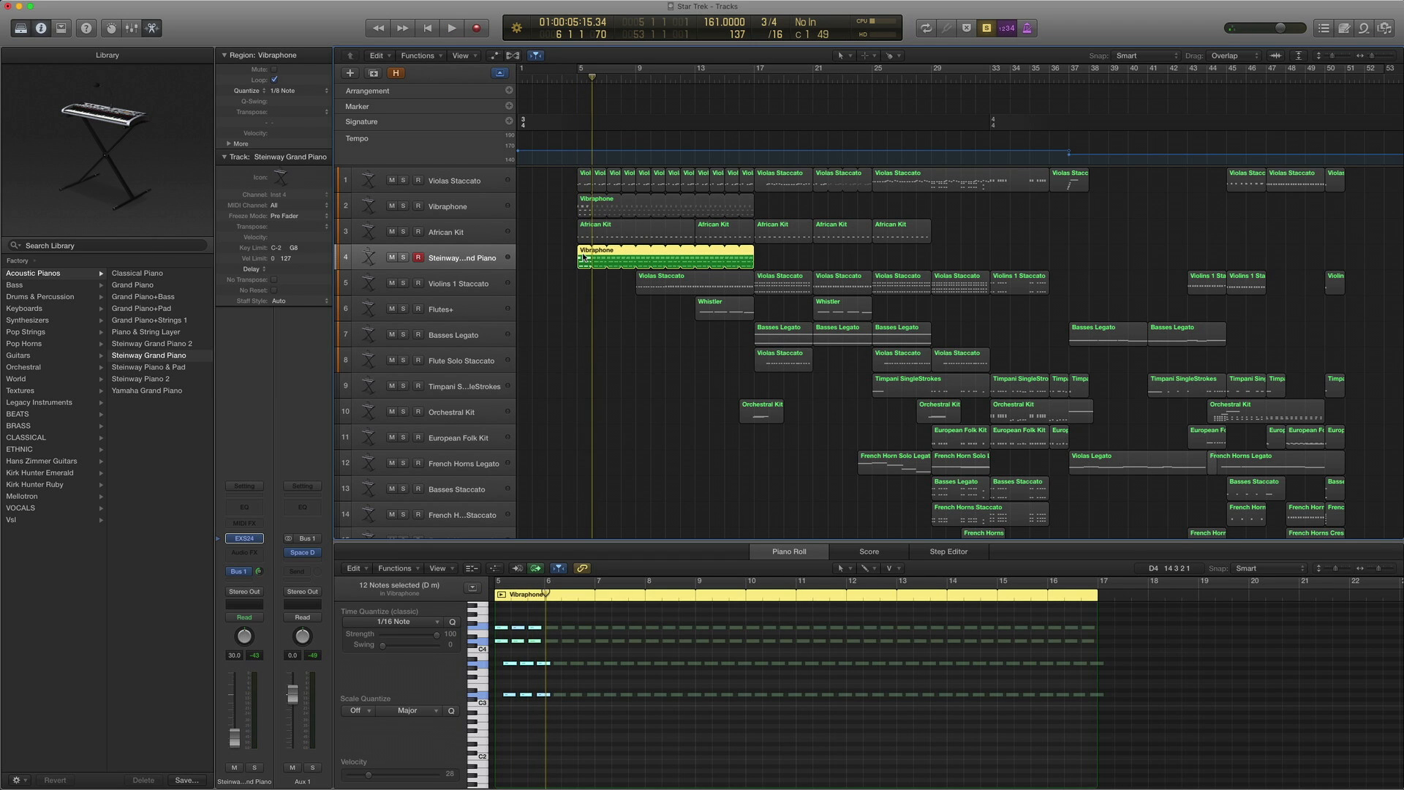
Select the African Kit track, check its Bus 1 send, and briefly show the track automation to view its volume curve
{"action": "left_click", "coordinate": [479, 234]}
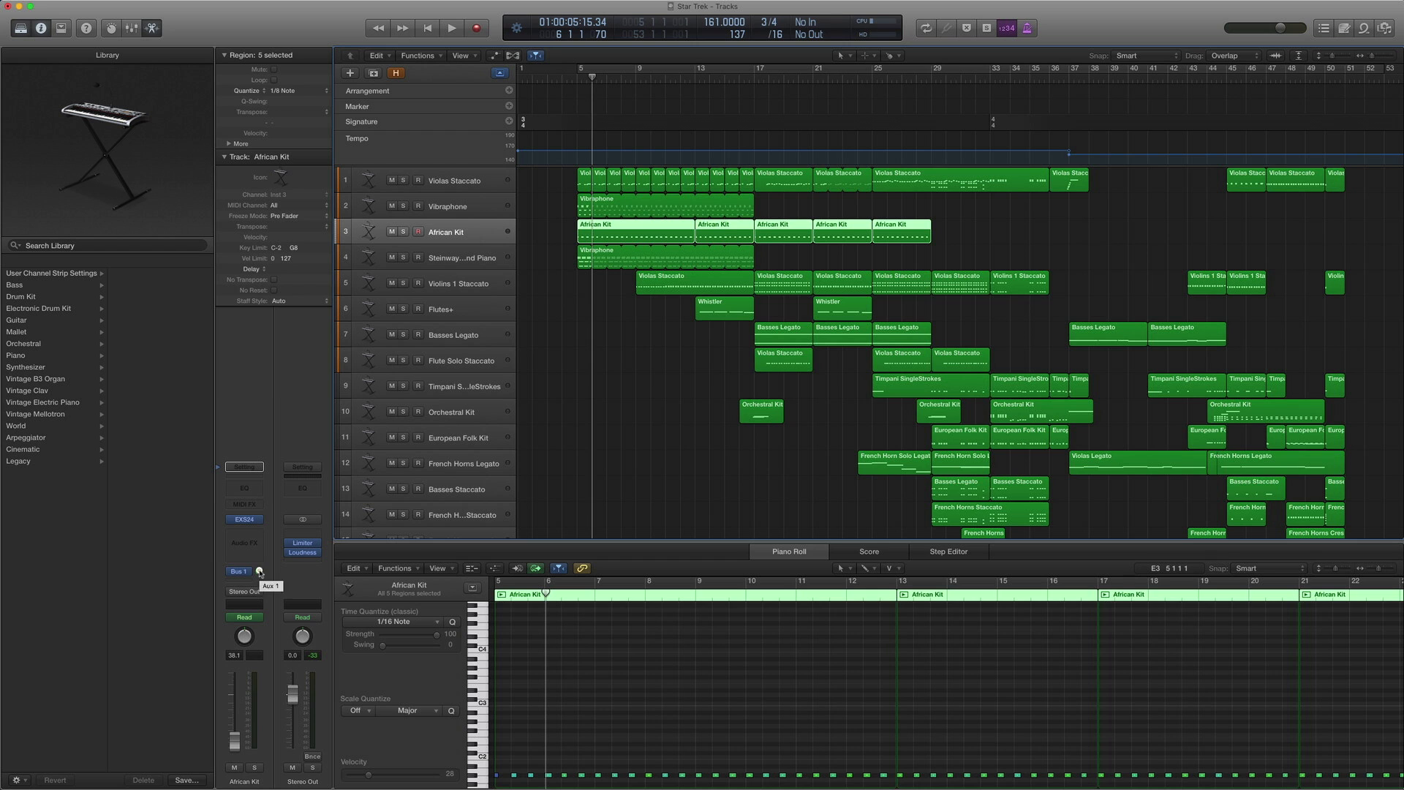
{"action": "mouse_move", "coordinate": [260, 573]}
{"action": "key", "text": "a"}
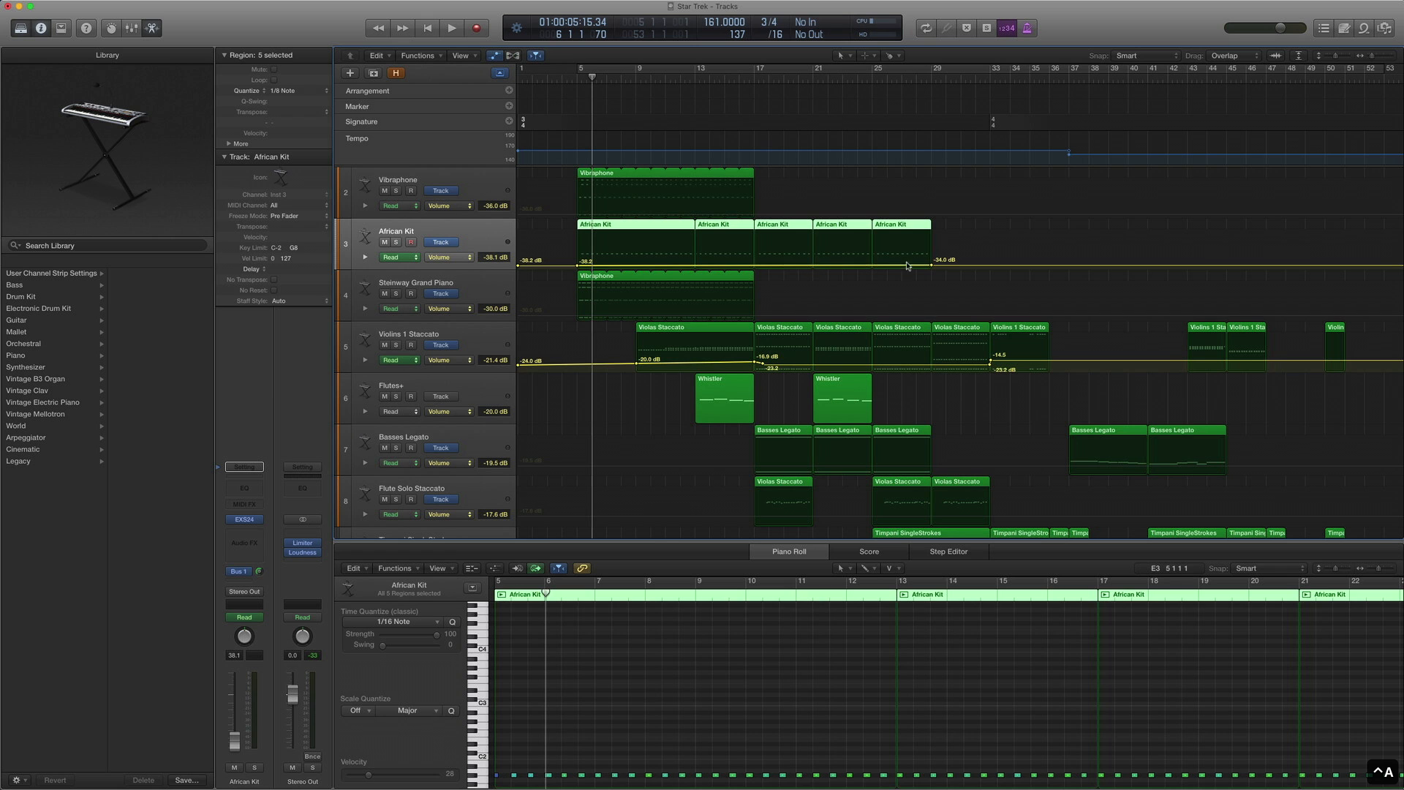
{"action": "key", "text": "a"}
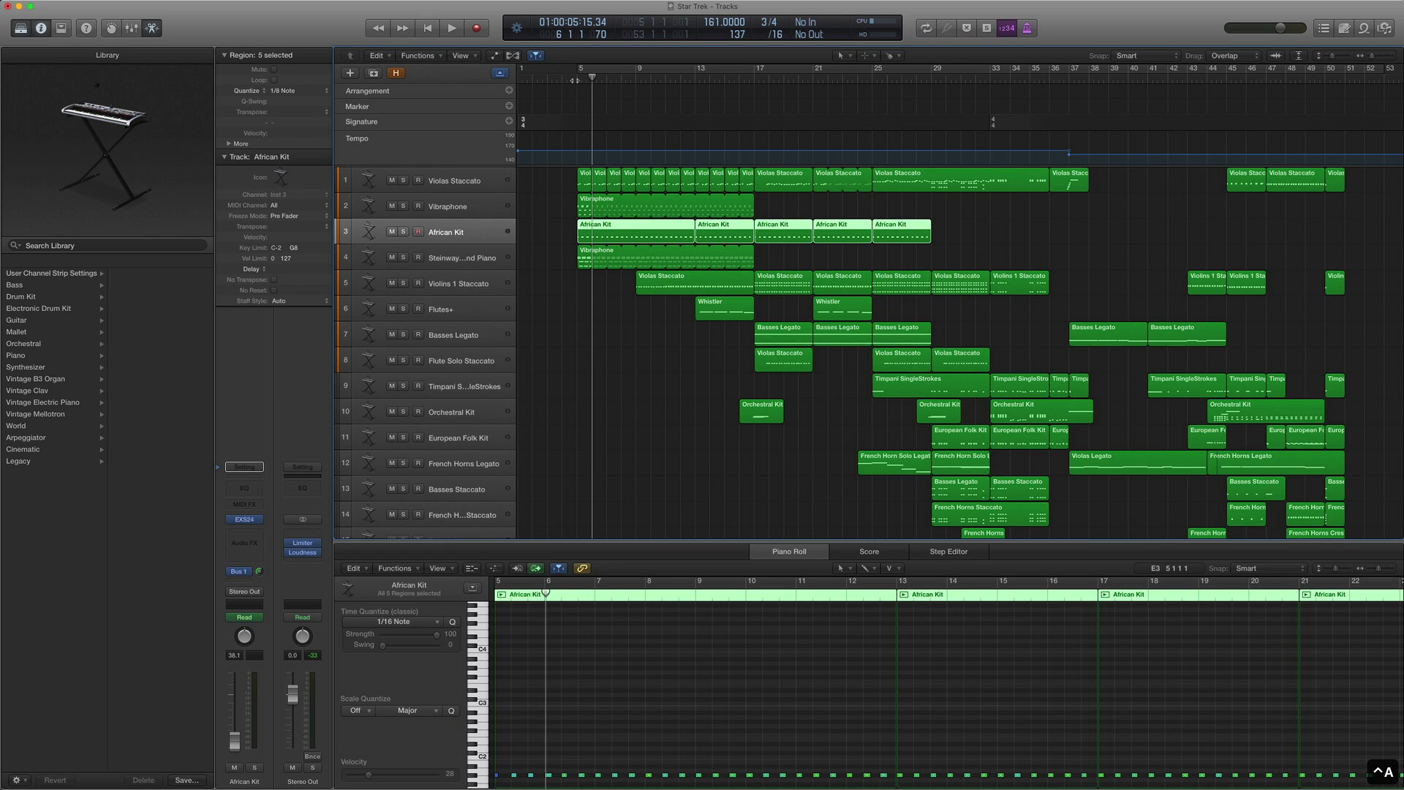
Solo the African Kit track's regions and play a few bars from bar 5
{"action": "key", "text": "ctrl+s"}
{"action": "key", "text": "space"}
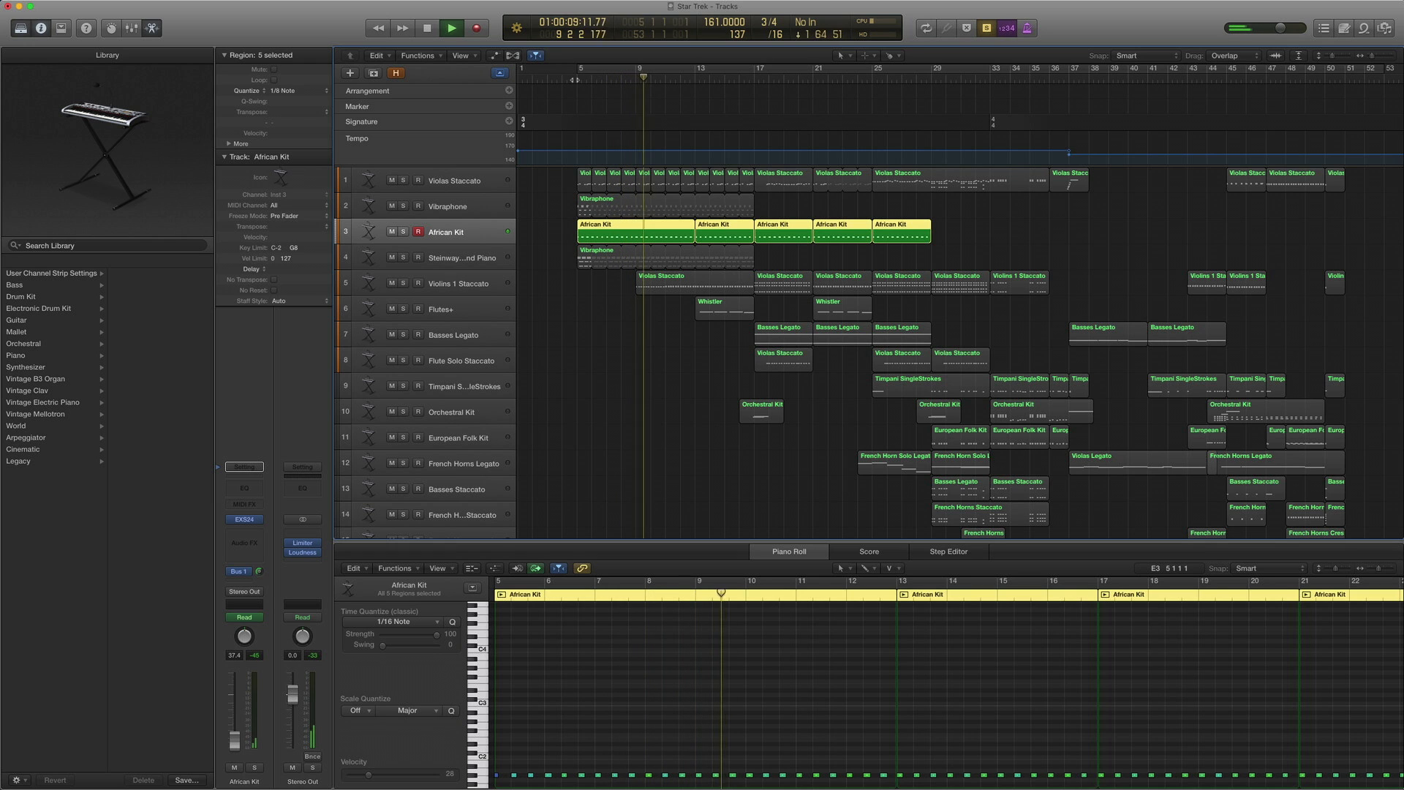
{"action": "key", "text": "space"}
Play the opening regions of the first four tracks together in solo from bar 5, and turn solo off
{"action": "left_click_drag", "start_coordinate": [552, 308], "coordinate": [618, 180]}
{"action": "double_click", "coordinate": [577, 81]}
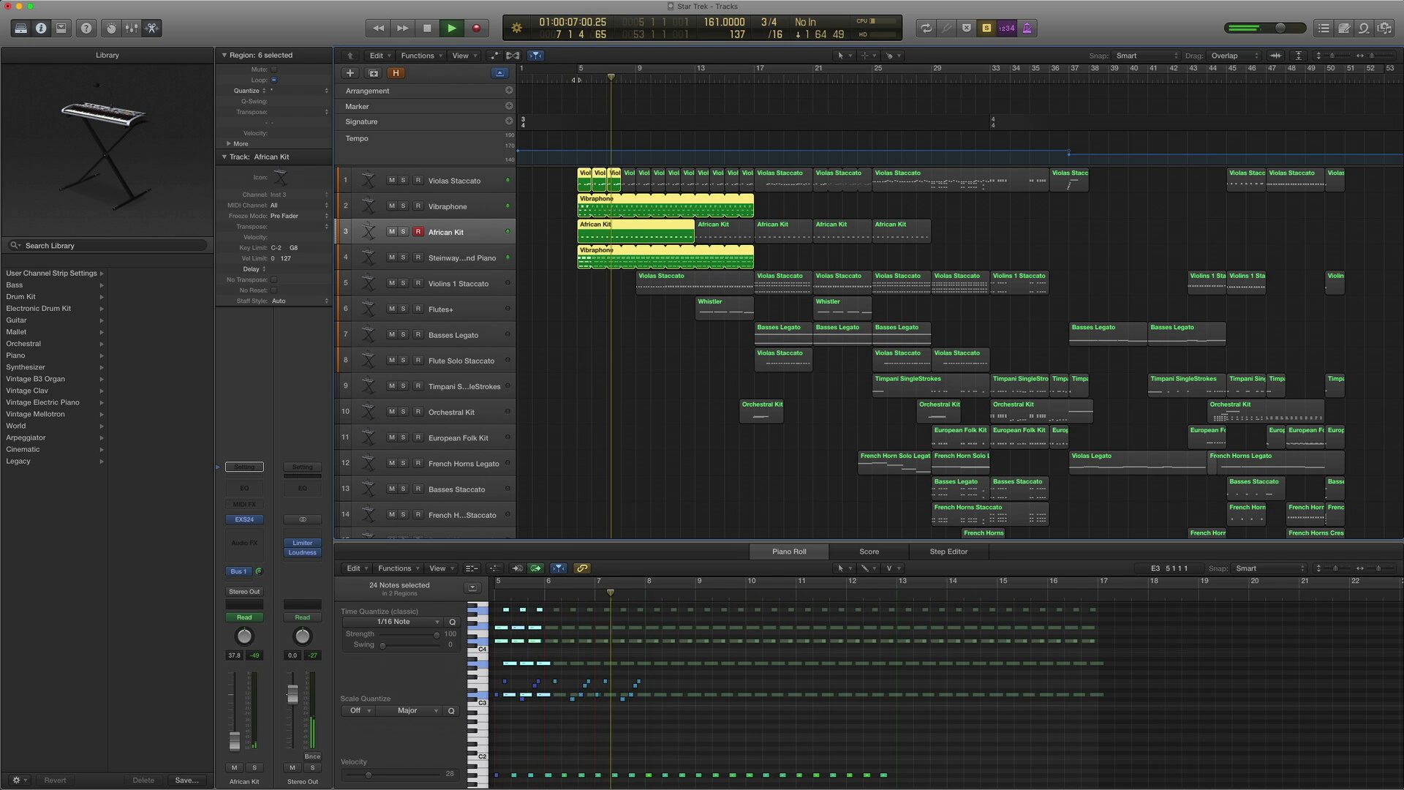
{"action": "key", "text": "space"}
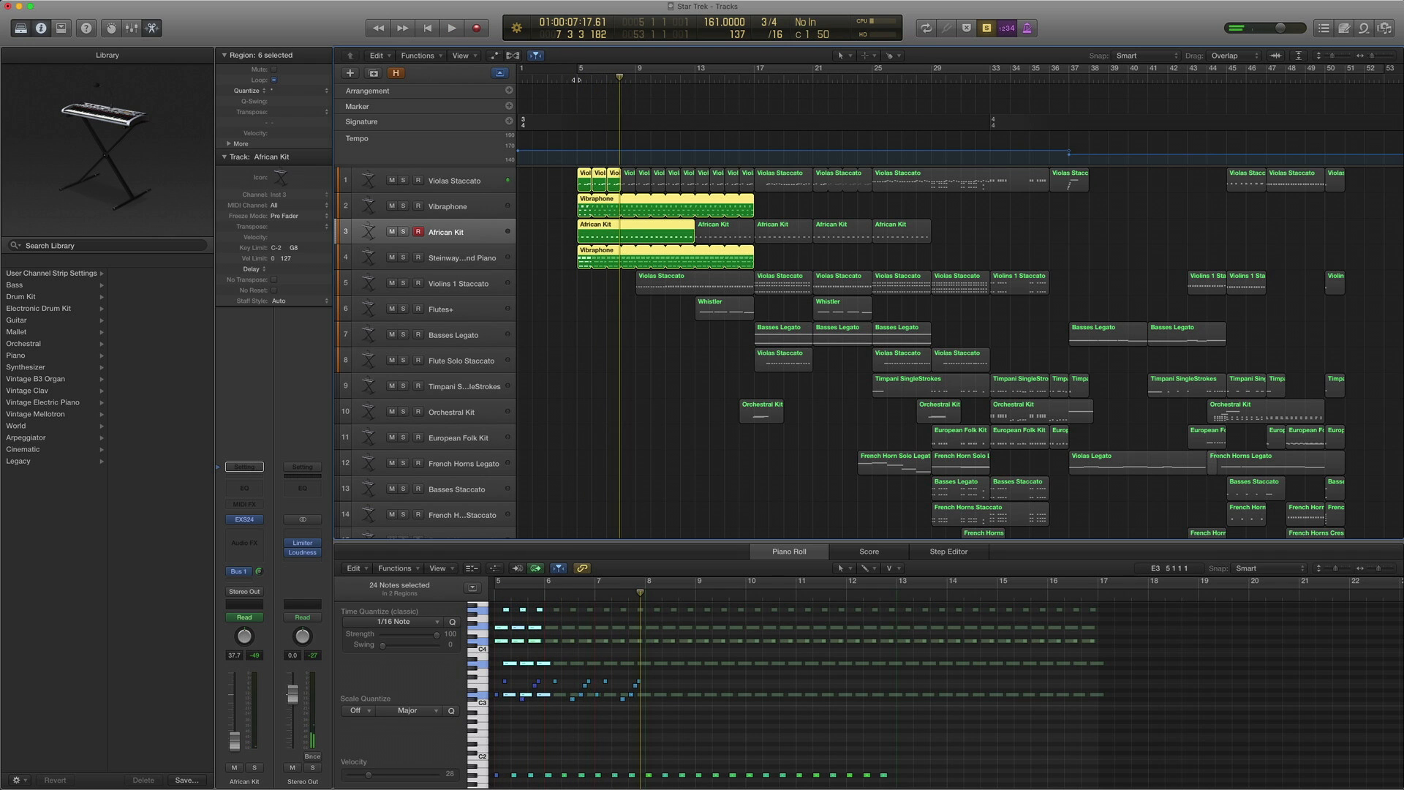
{"action": "key", "text": "ctrl+s"}
Select the Violins 1 Staccato track and browse the library's Orchestral Strings folder holding its EXS24 instrument
{"action": "left_click", "coordinate": [471, 290]}
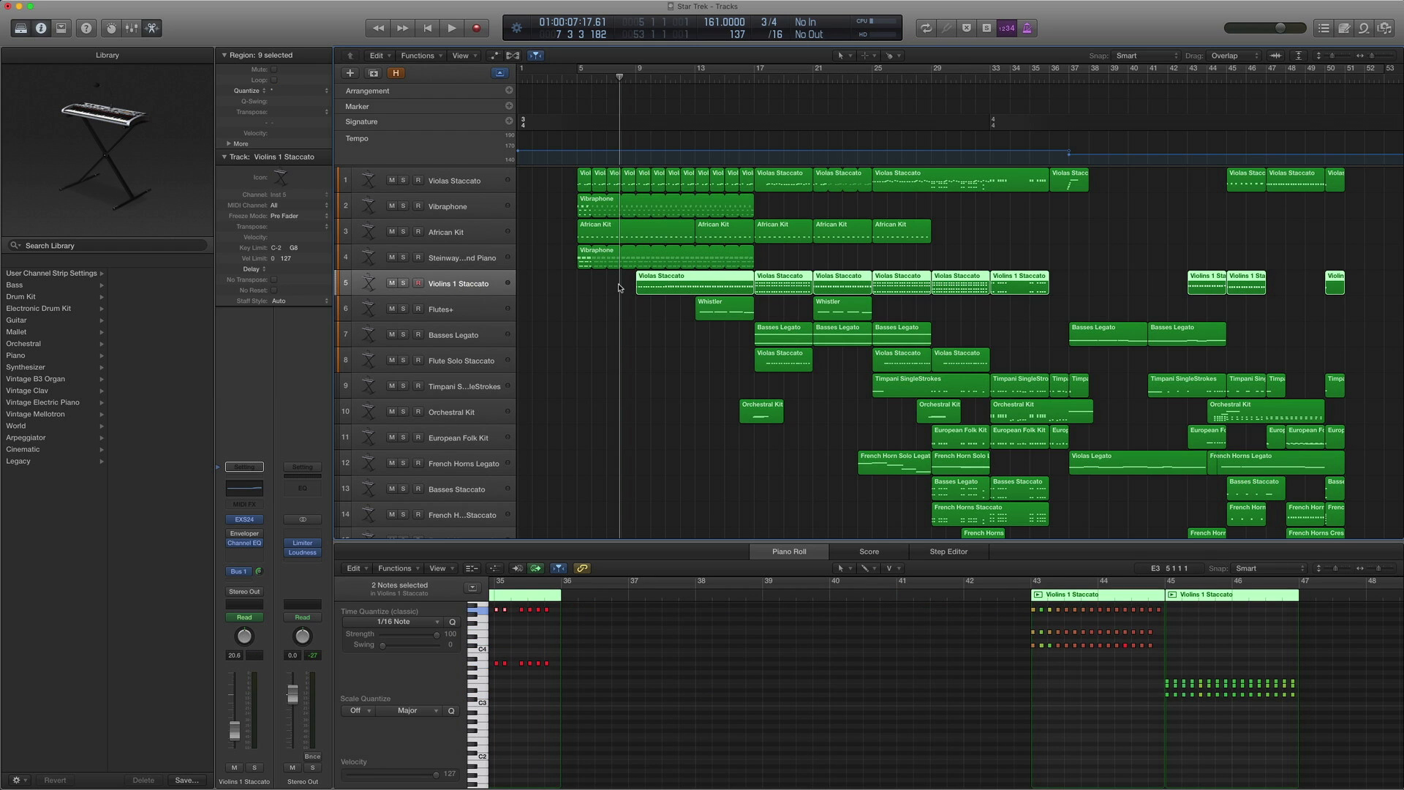
{"action": "left_click", "coordinate": [226, 523]}
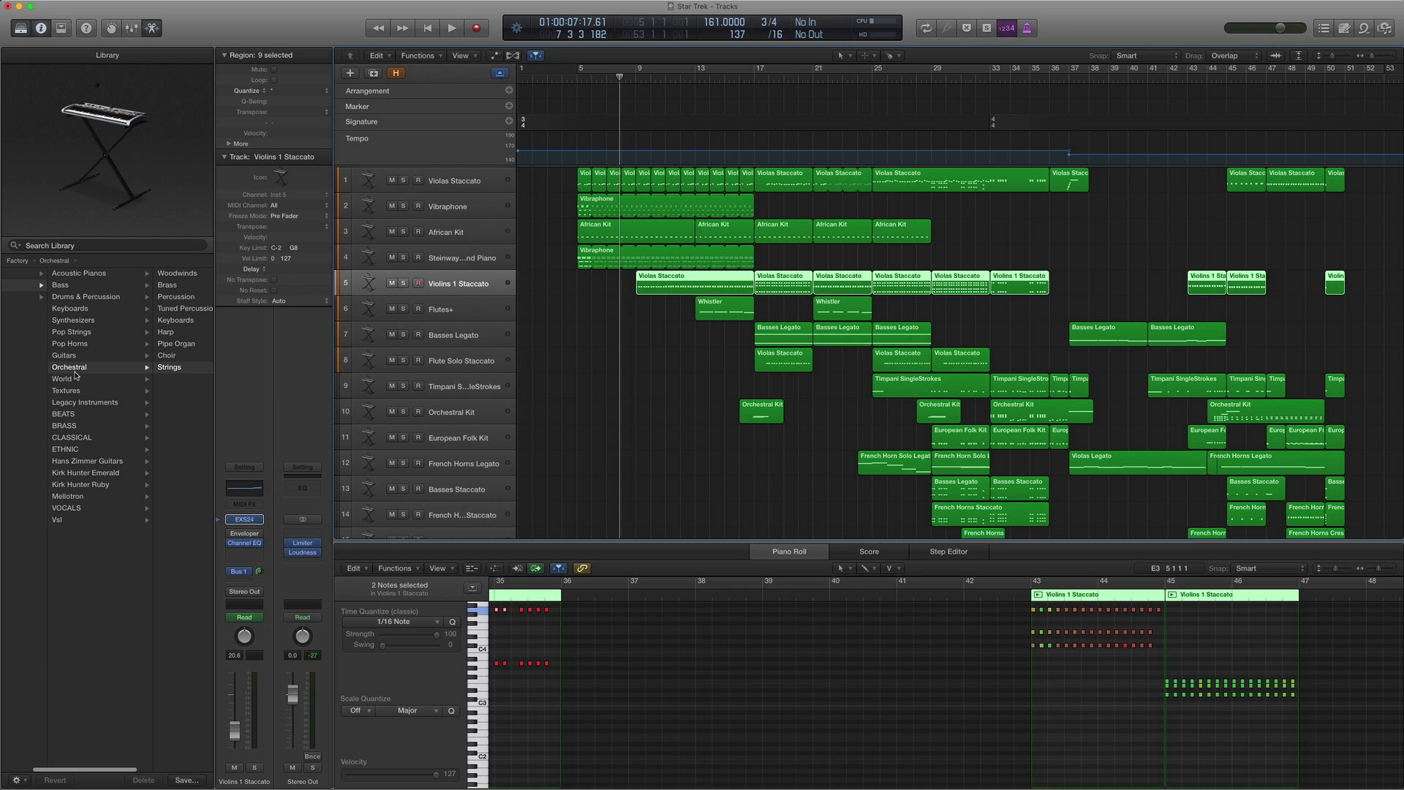
{"action": "left_click", "coordinate": [169, 366]}
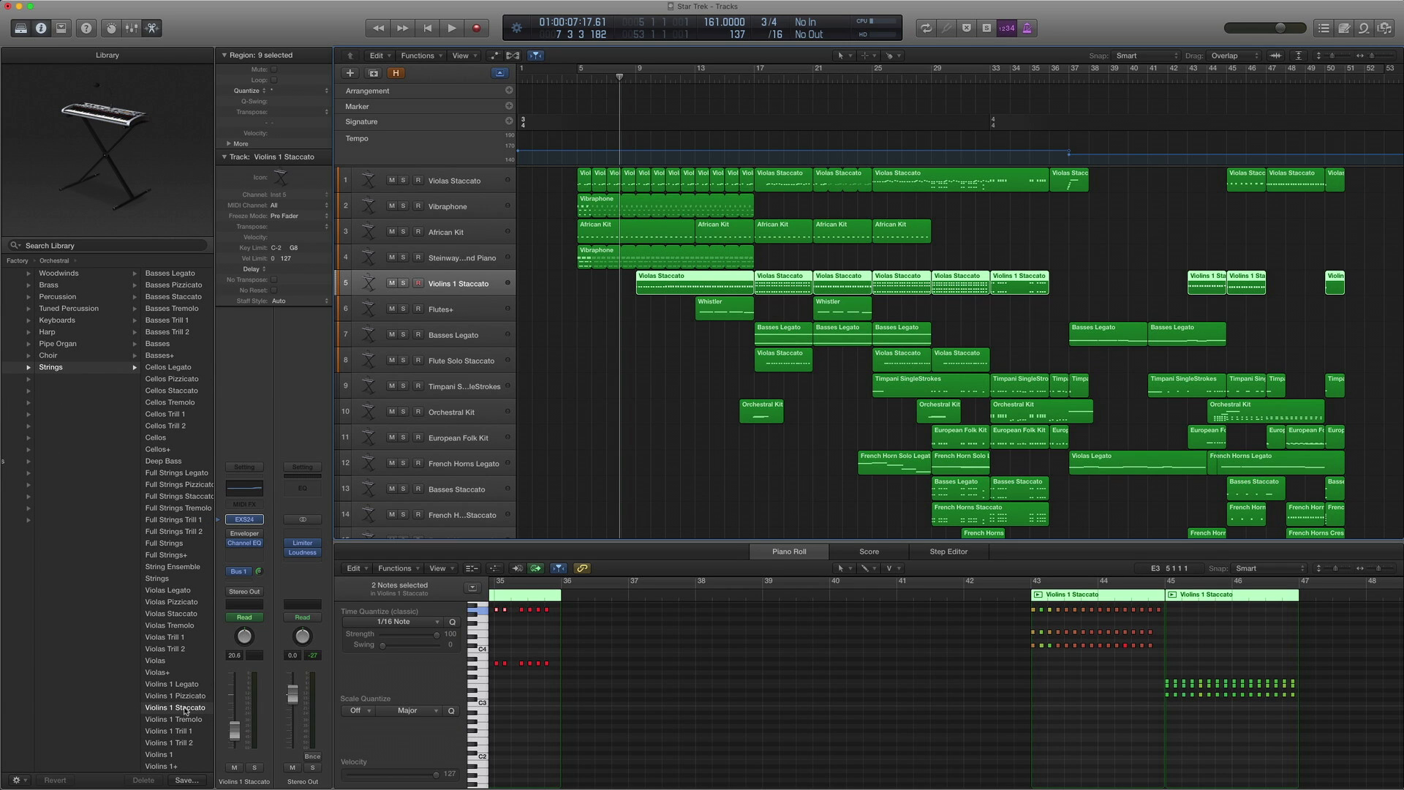
{"action": "scroll", "coordinate": [185, 709], "scroll_direction": "down", "scroll_amount": 1}
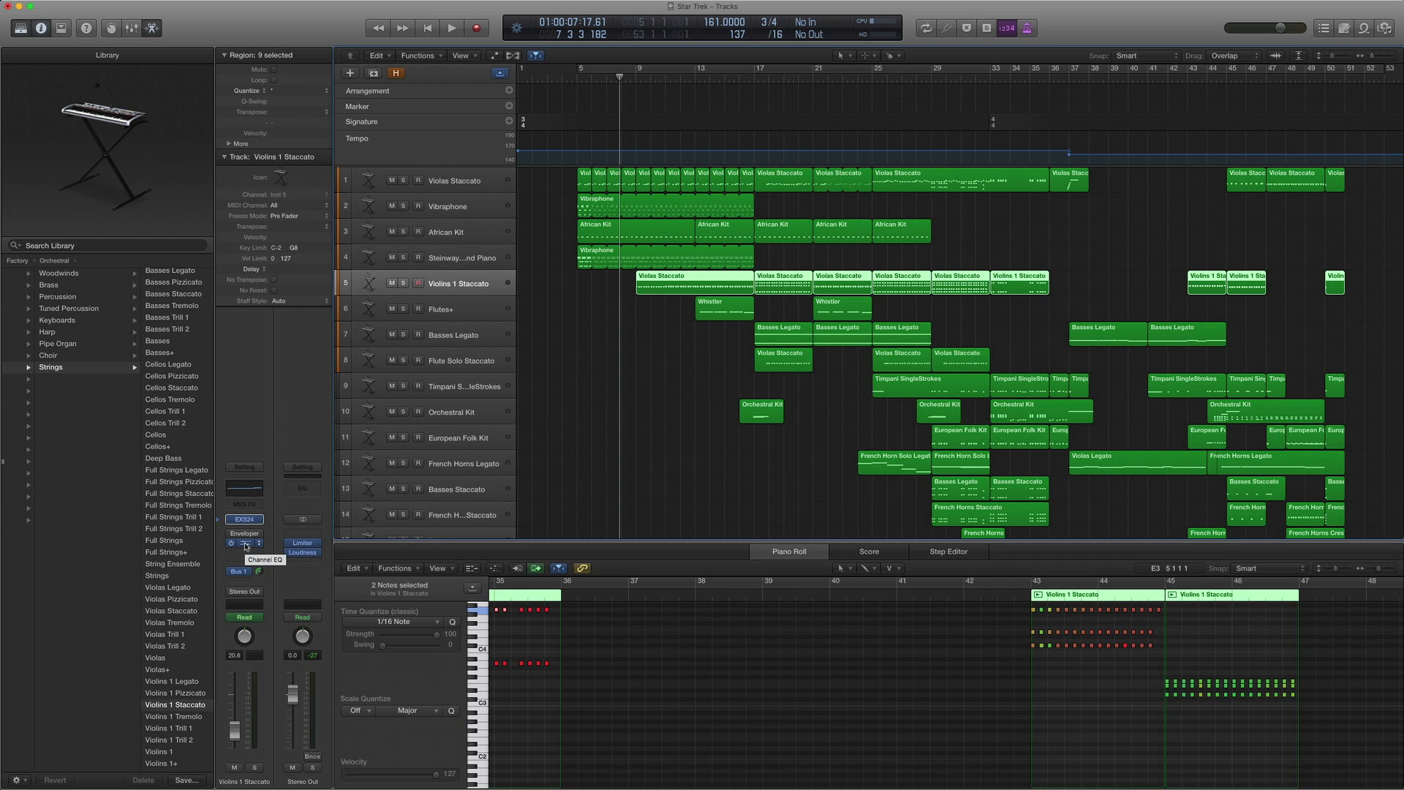
Solo the first region on the Violins 1 Staccato track, play it with the Channel EQ bypassed, and turn solo off
{"action": "scroll", "coordinate": [593, 344], "scroll_direction": "down", "scroll_amount": 1}
{"action": "left_click", "coordinate": [665, 279]}
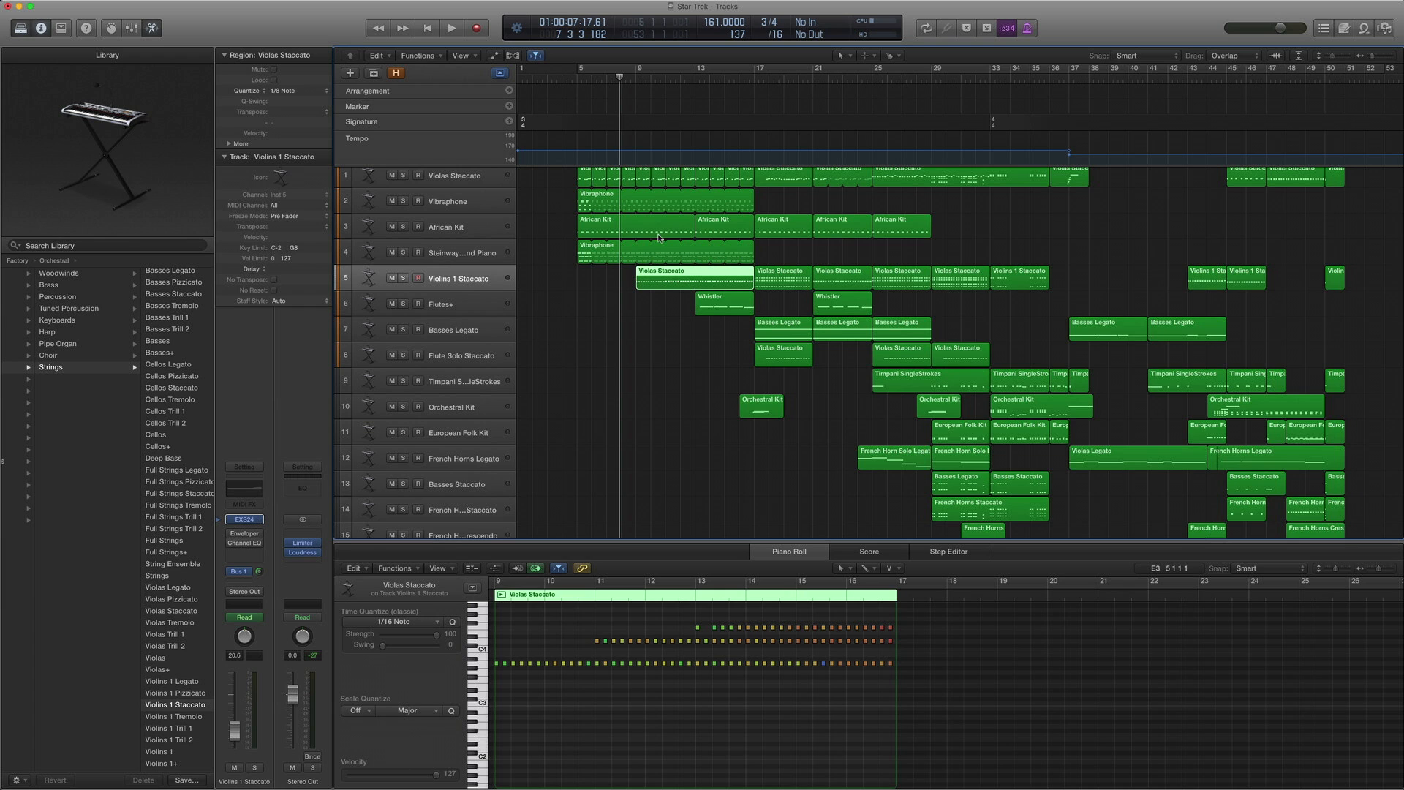
{"action": "left_click", "coordinate": [695, 277]}
{"action": "key", "text": "ctrl+s"}
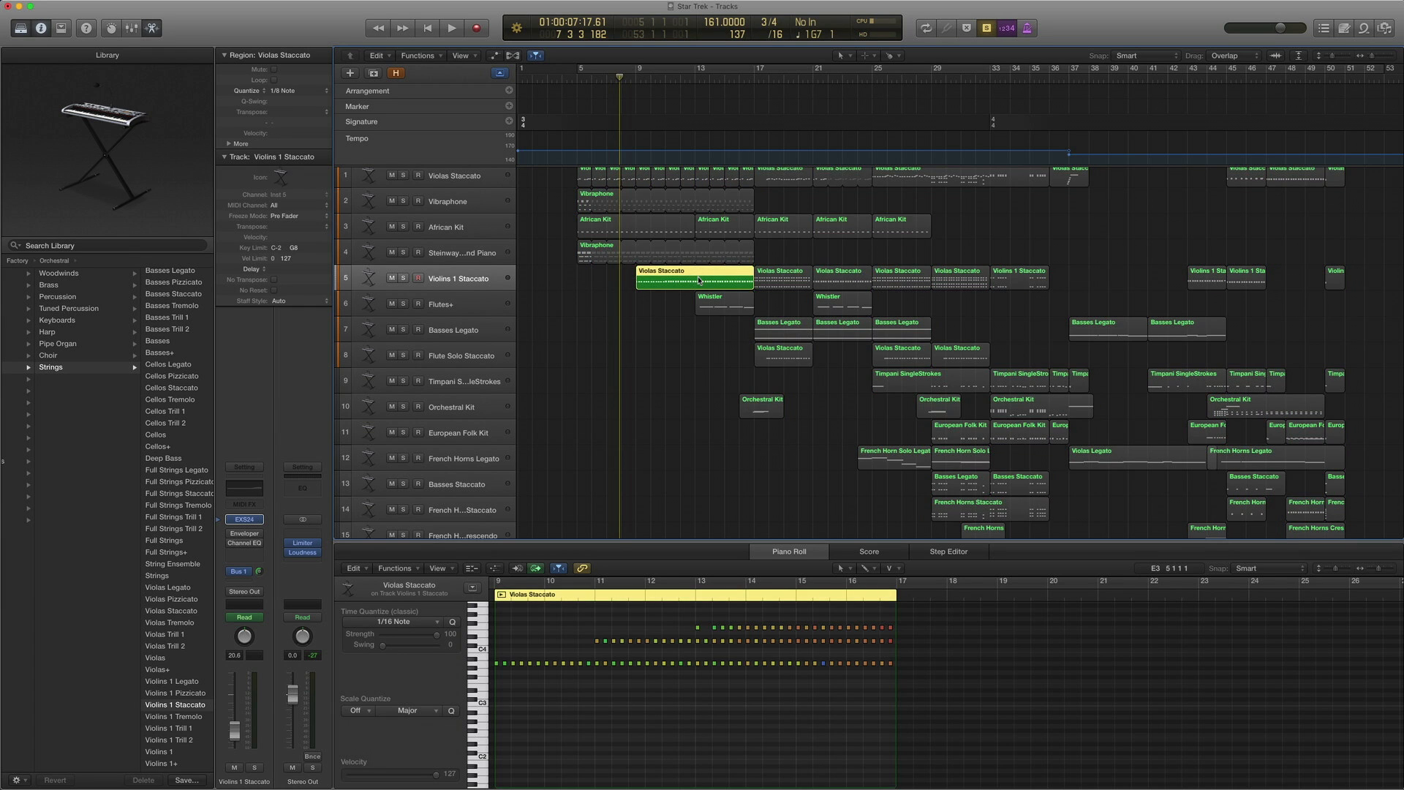
{"action": "key", "text": "space"}
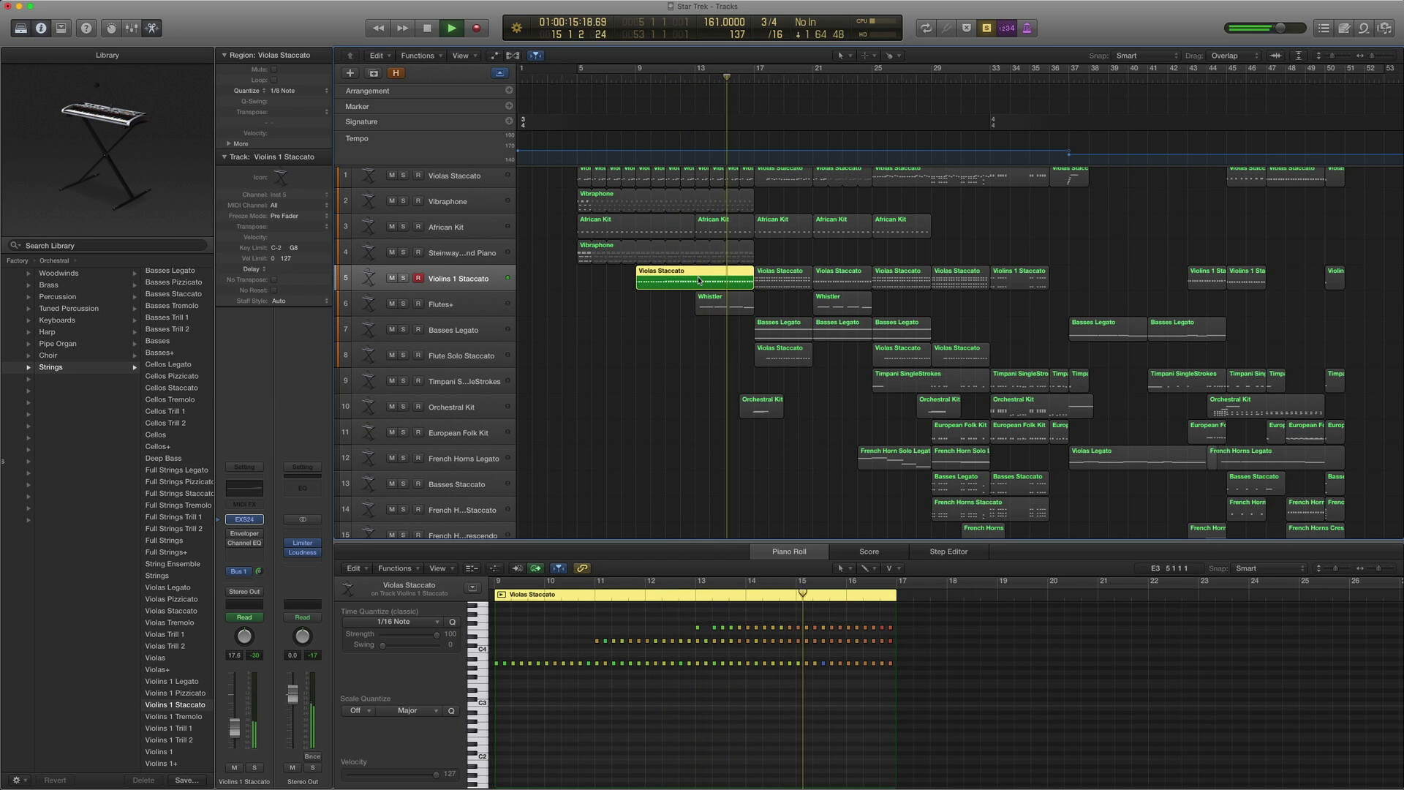
{"action": "key", "text": "space"}
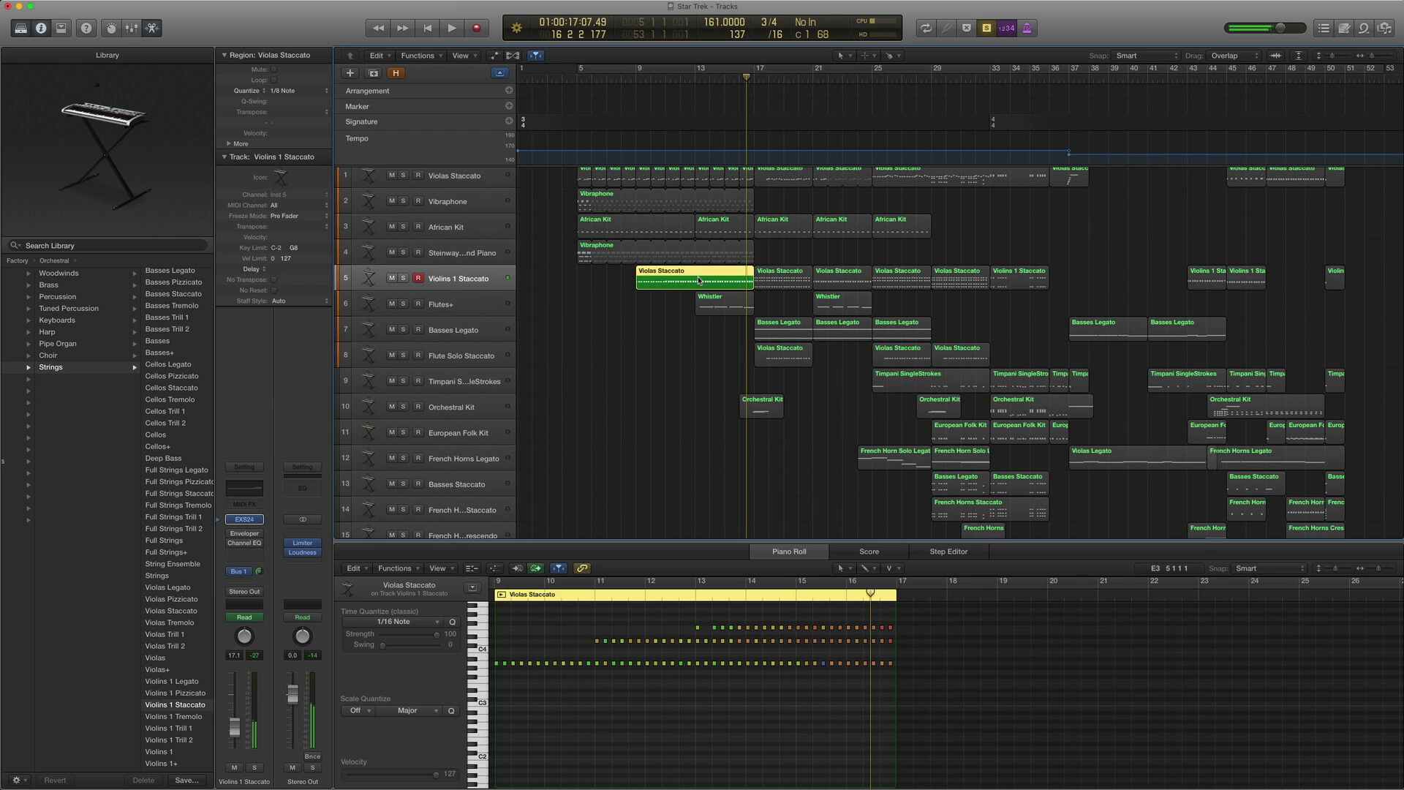
{"action": "key", "text": "ctrl+s"}
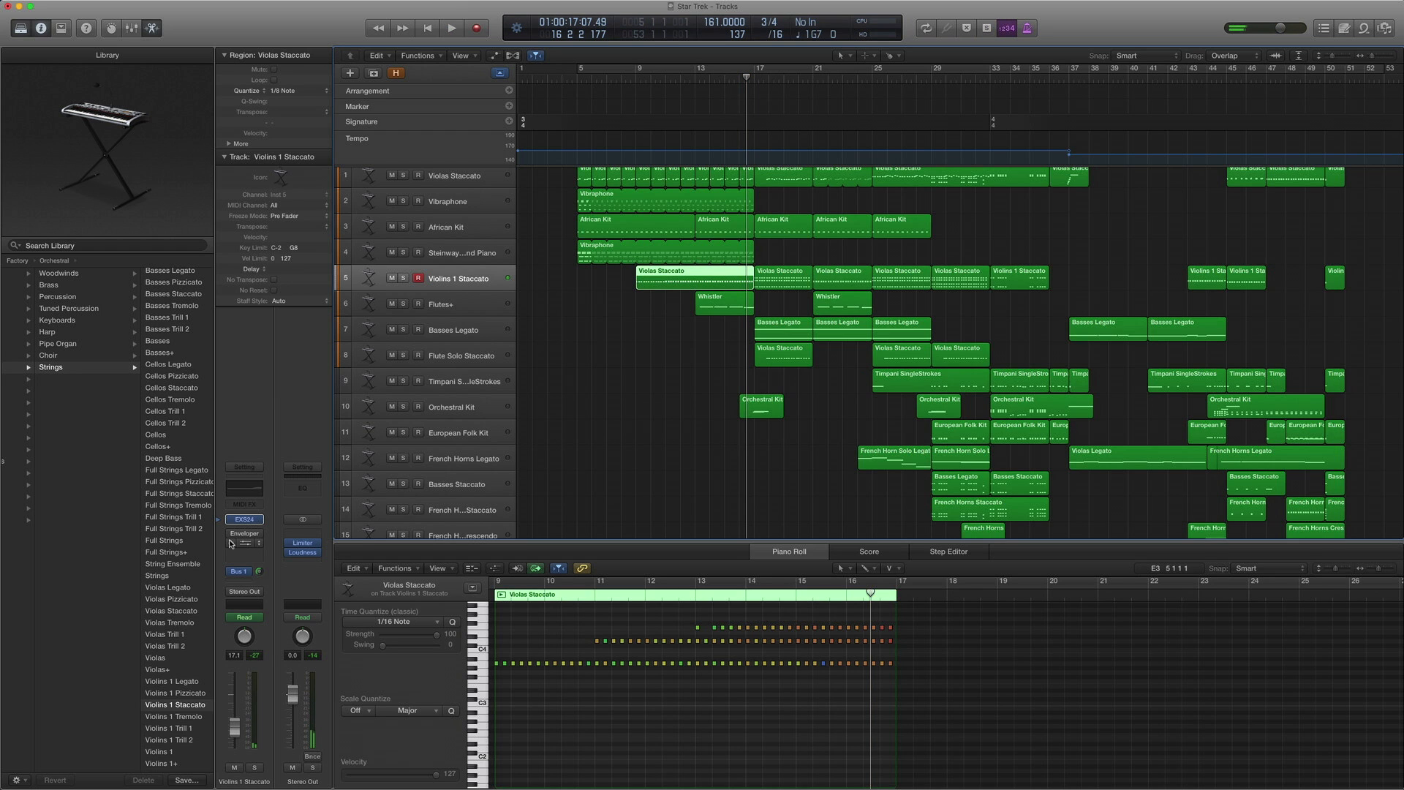
Switch the Violins 1 Staccato track's Channel EQ back on and inspect its high-frequency boost in the plug-in window
{"action": "left_click", "coordinate": [230, 542]}
{"action": "left_click", "coordinate": [256, 543]}
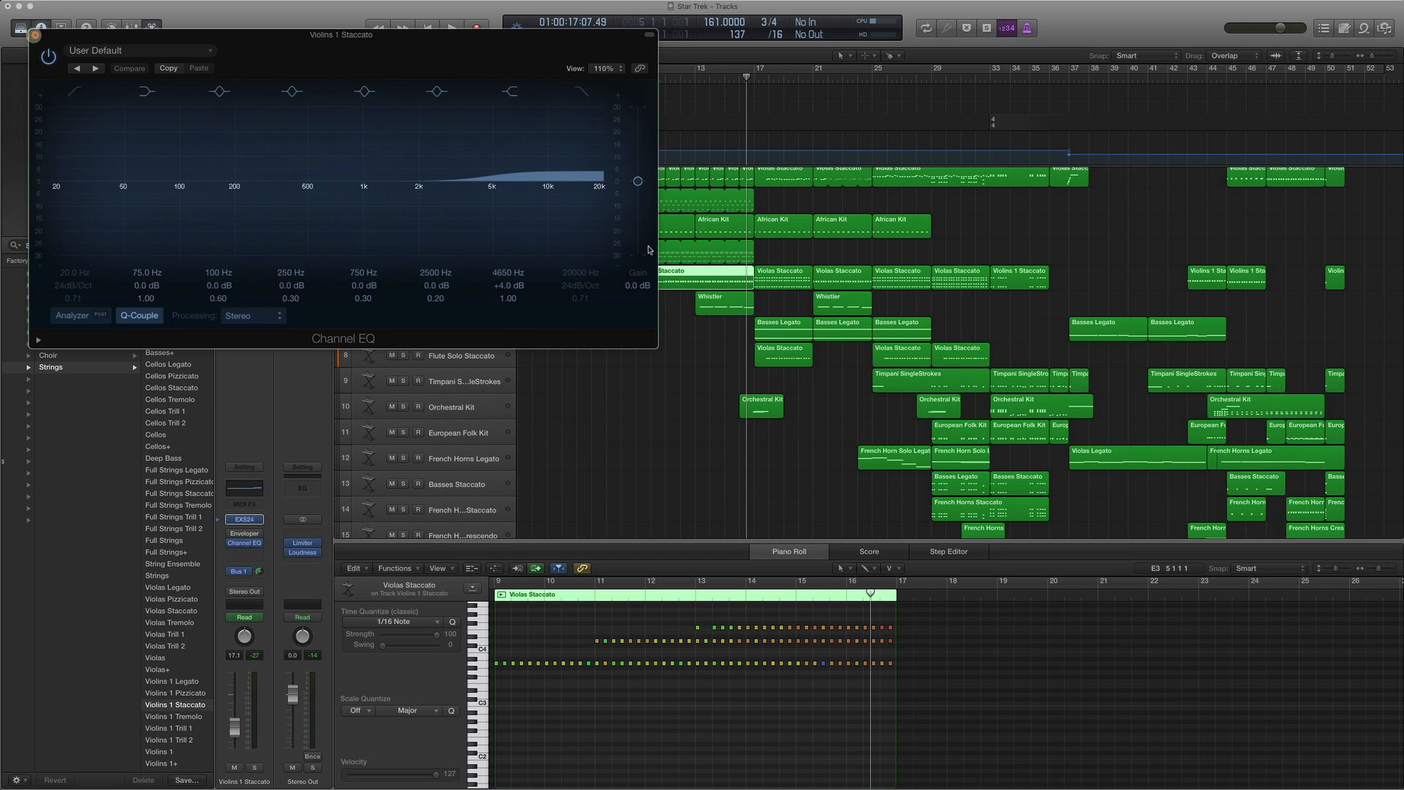
{"action": "left_click", "coordinate": [34, 36]}
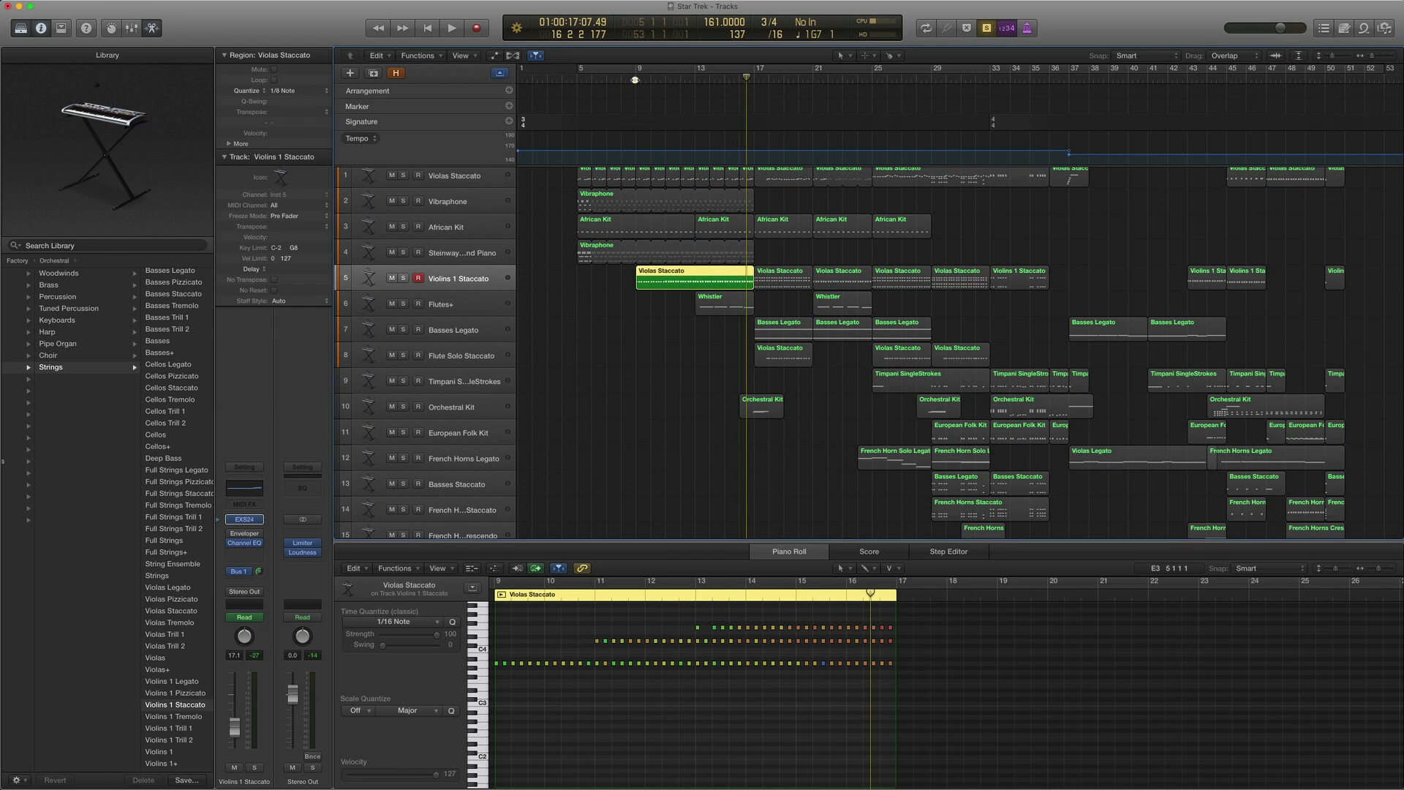
Replay the soloed first Violins 1 Staccato region from bar 9 with the Channel EQ active, and turn solo off
{"action": "double_click", "coordinate": [635, 79]}
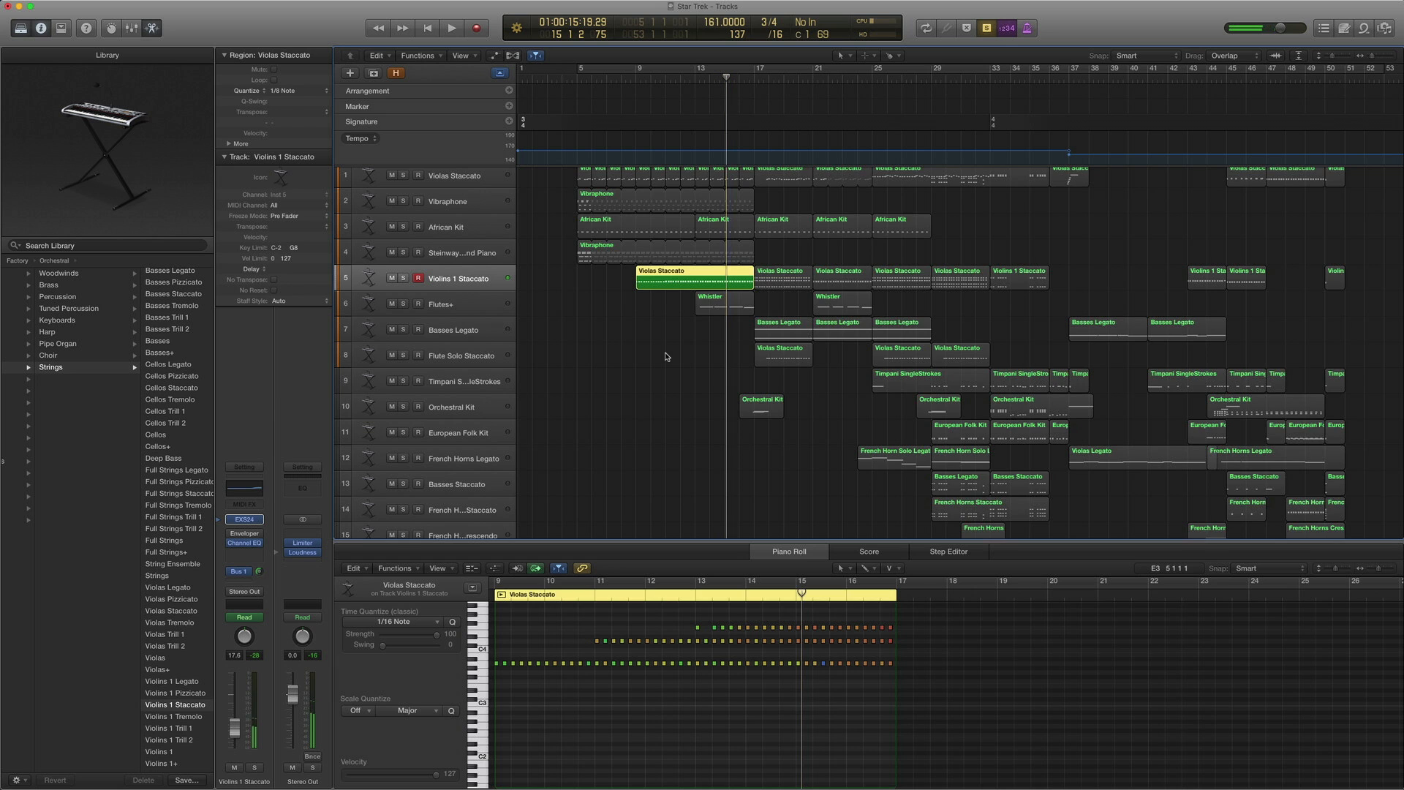
{"action": "key", "text": "super+a"}
Solo the early regions of the first five tracks, play them together from bar 13 to bar 17, and turn solo off
{"action": "scroll", "coordinate": [661, 320], "scroll_direction": "right", "scroll_amount": 1}
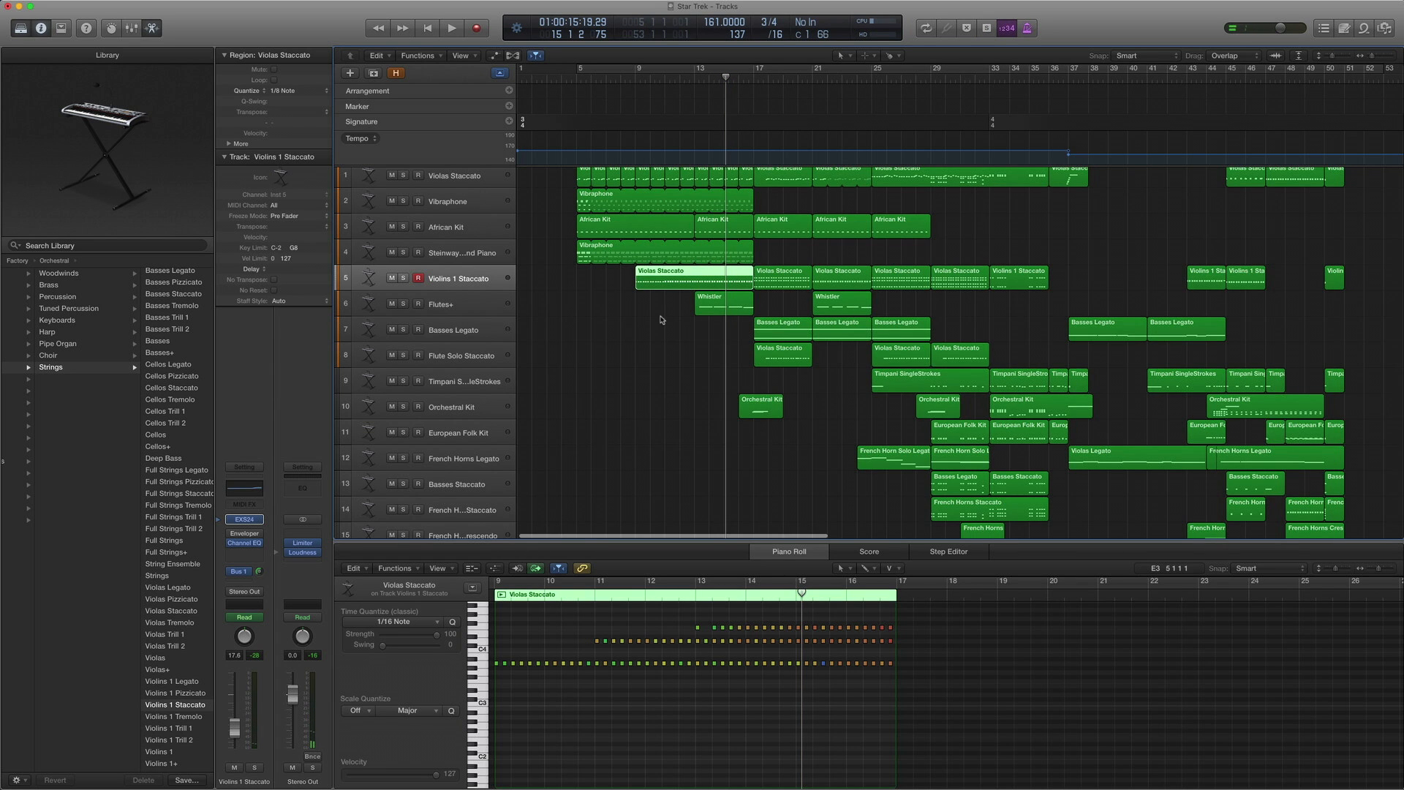
{"action": "scroll", "coordinate": [661, 319], "scroll_direction": "up", "scroll_amount": 1}
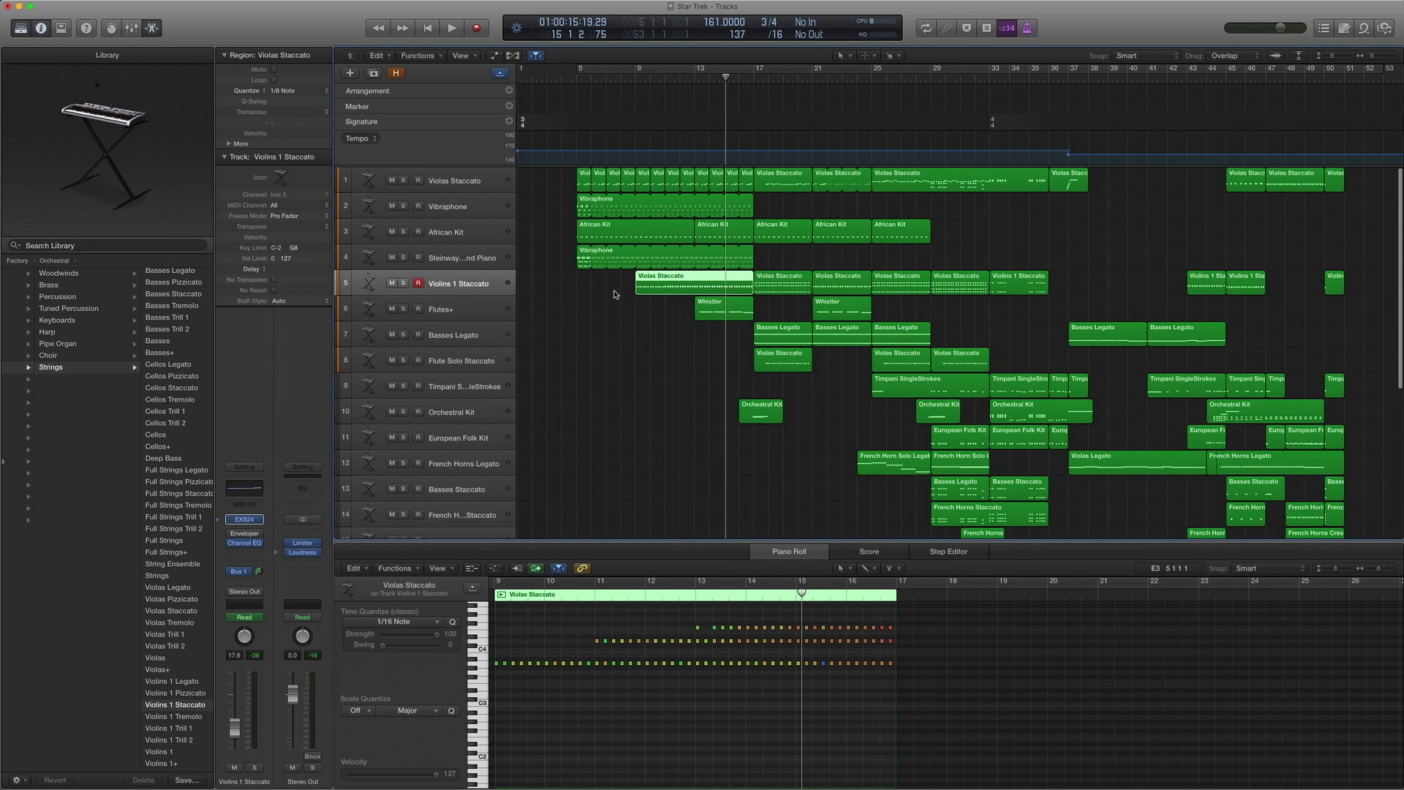
{"action": "left_click_drag", "start_coordinate": [614, 292], "coordinate": [755, 175]}
{"action": "key", "text": "ctrl+s"}
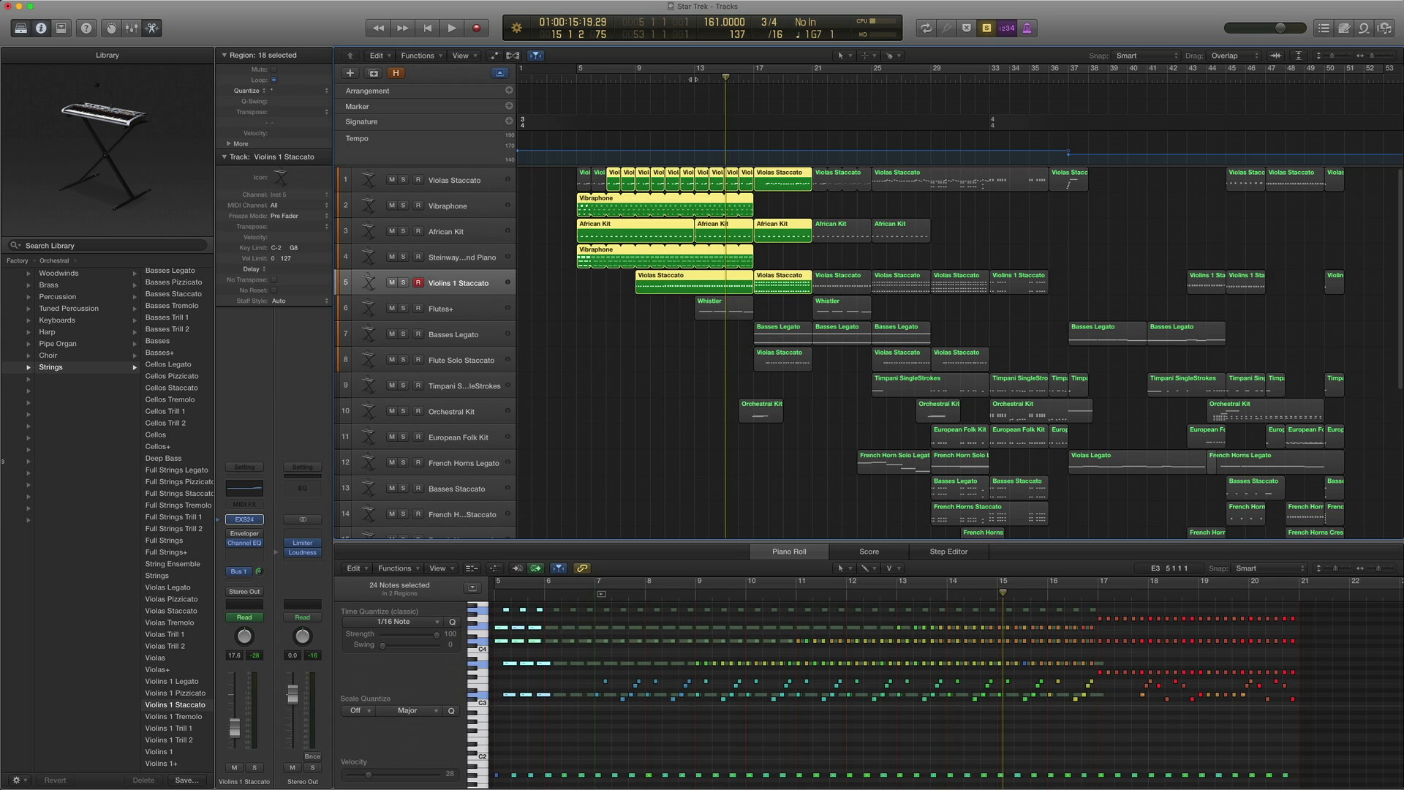
{"action": "double_click", "coordinate": [693, 79]}
{"action": "scroll", "coordinate": [864, 364], "scroll_direction": "right", "scroll_amount": 6}
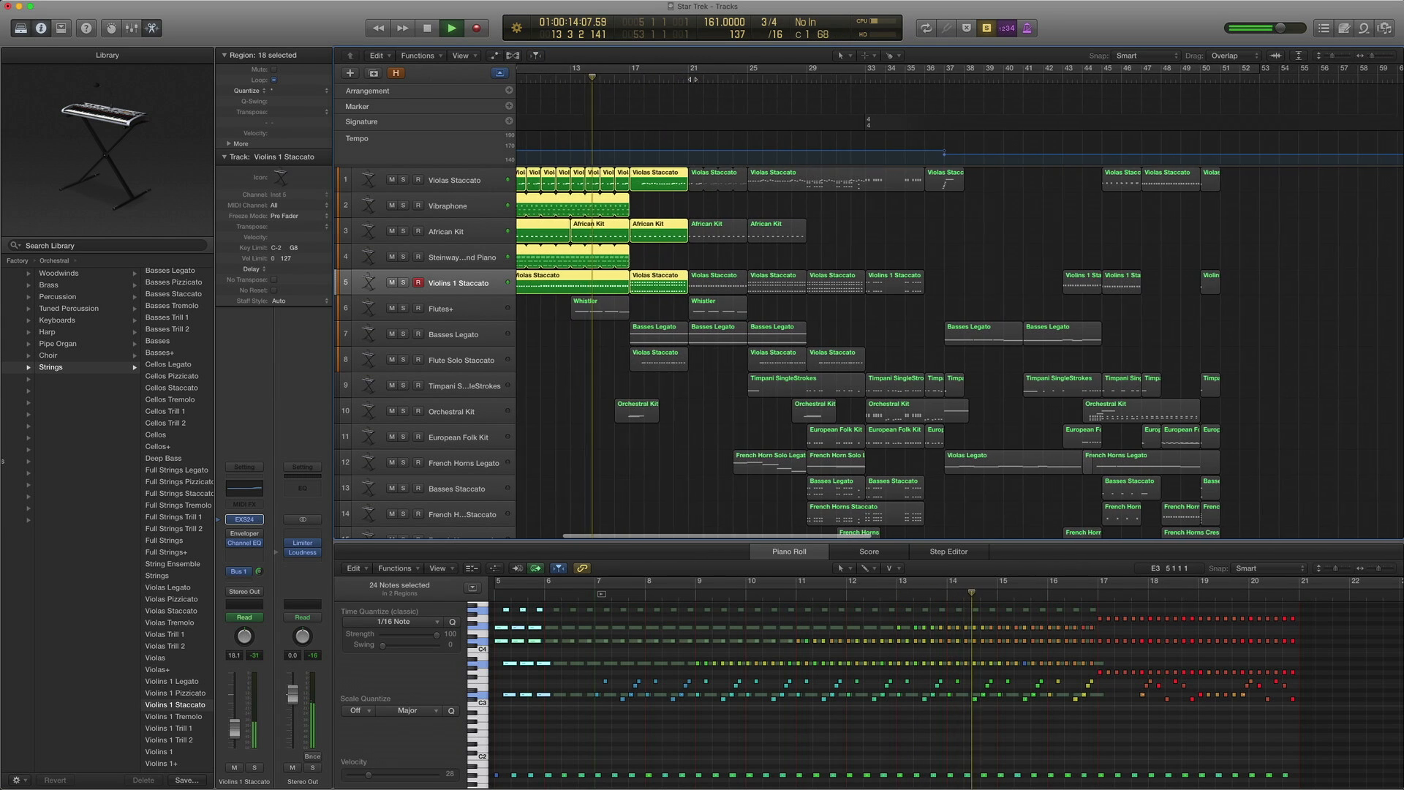
{"action": "scroll", "coordinate": [863, 364], "scroll_direction": "left", "scroll_amount": 4}
{"action": "scroll", "coordinate": [841, 359], "scroll_direction": "left", "scroll_amount": 2}
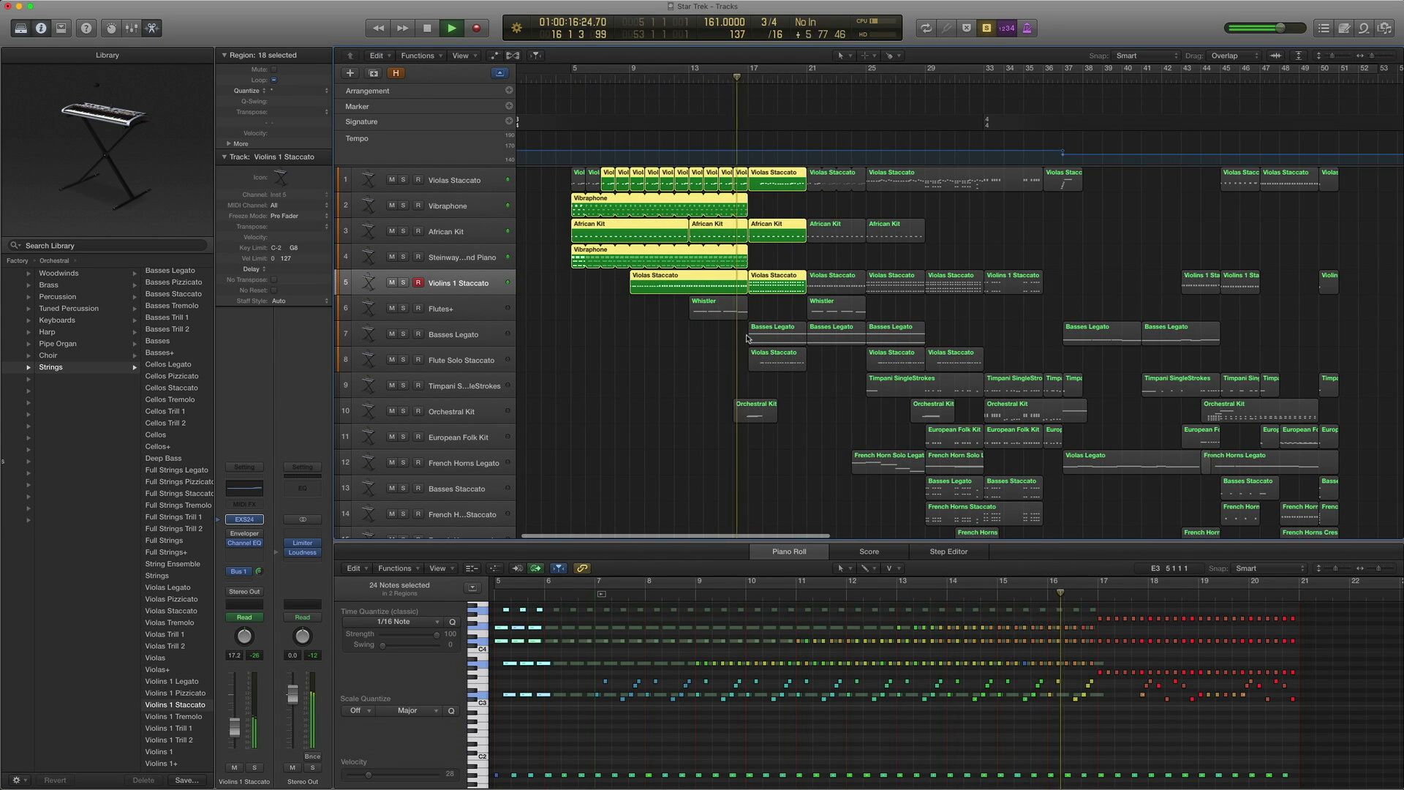
{"action": "key", "text": "space"}
{"action": "key", "text": "ctrl+s"}
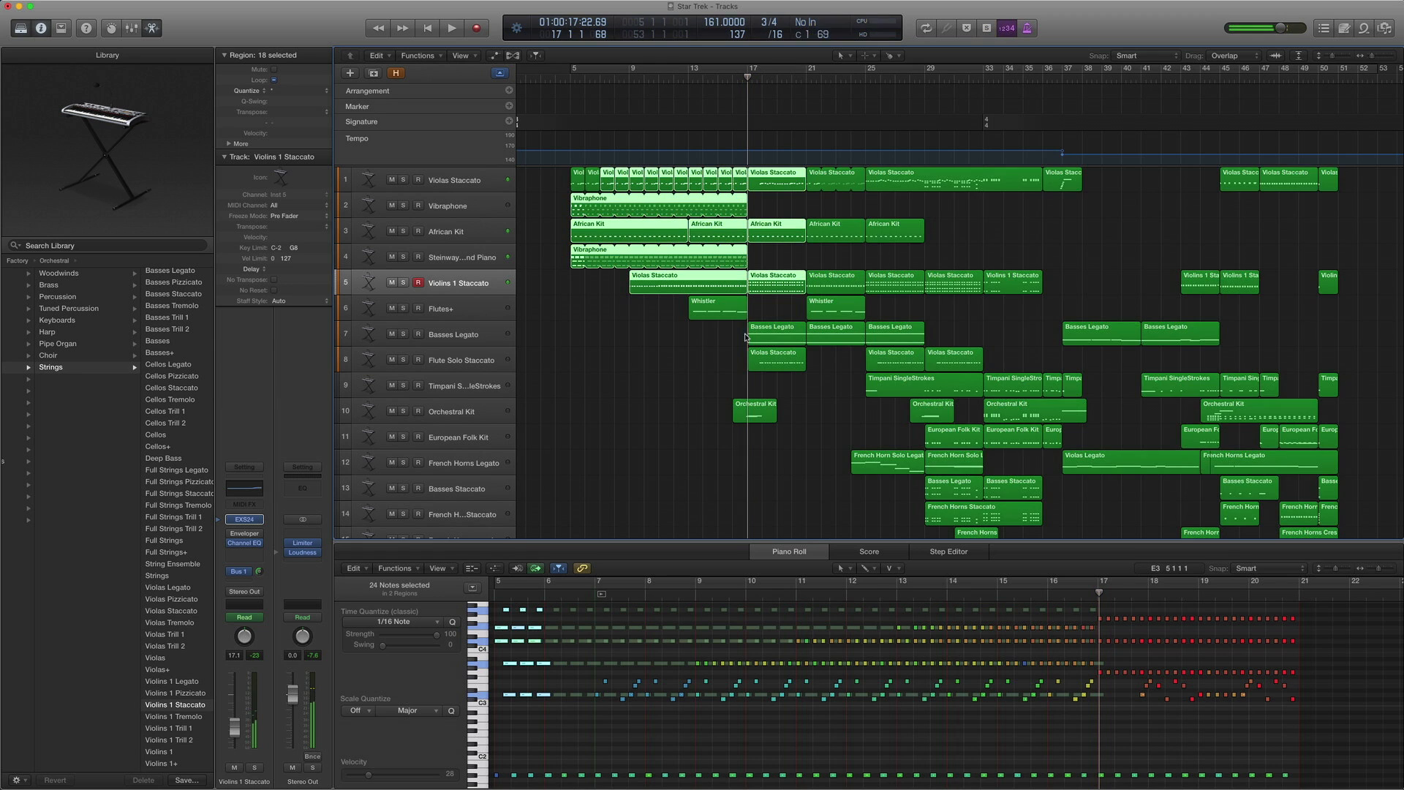
Select the Flutes+ track and locate its Flutes+ patch among the Orchestral Woodwinds in the Library
{"action": "left_click", "coordinate": [464, 316]}
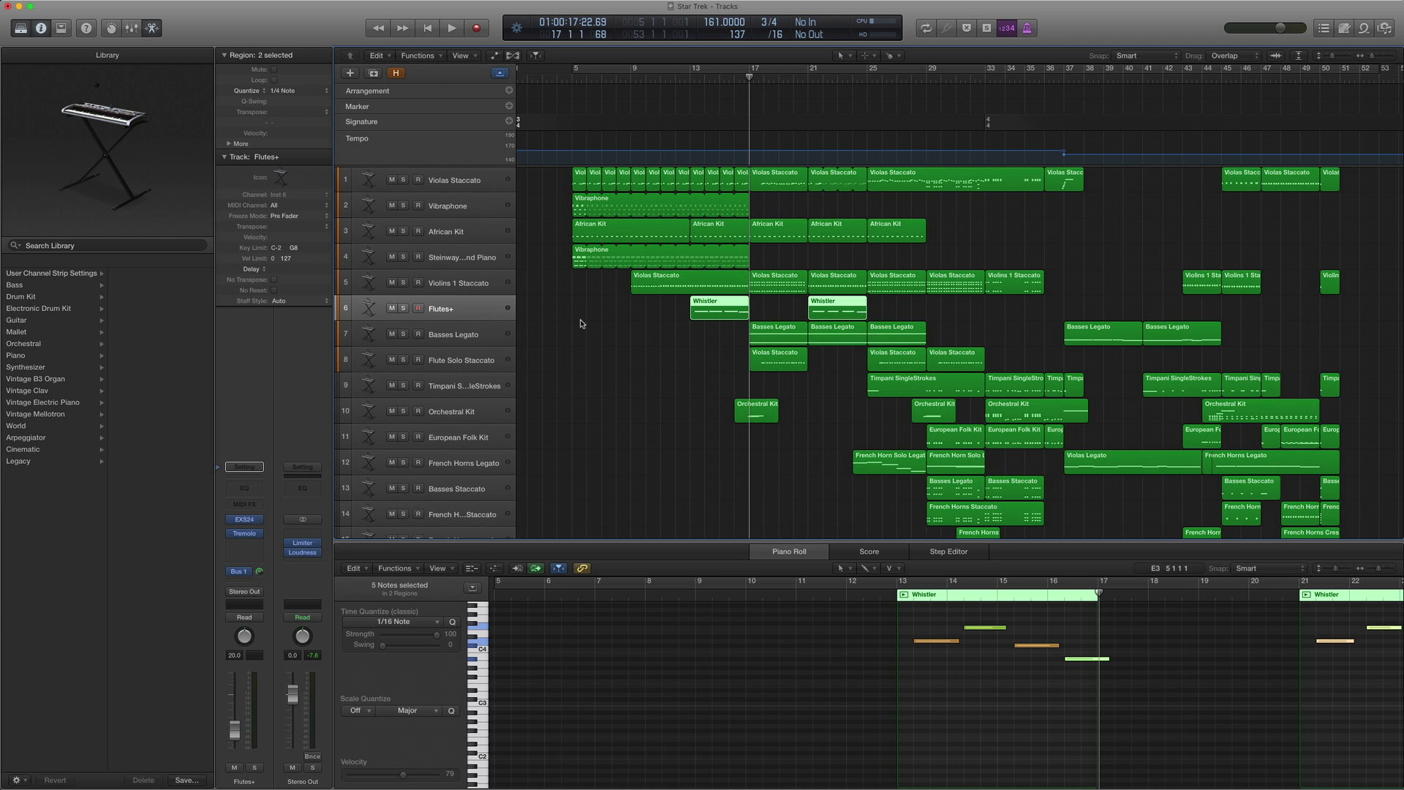
{"action": "left_click", "coordinate": [220, 520]}
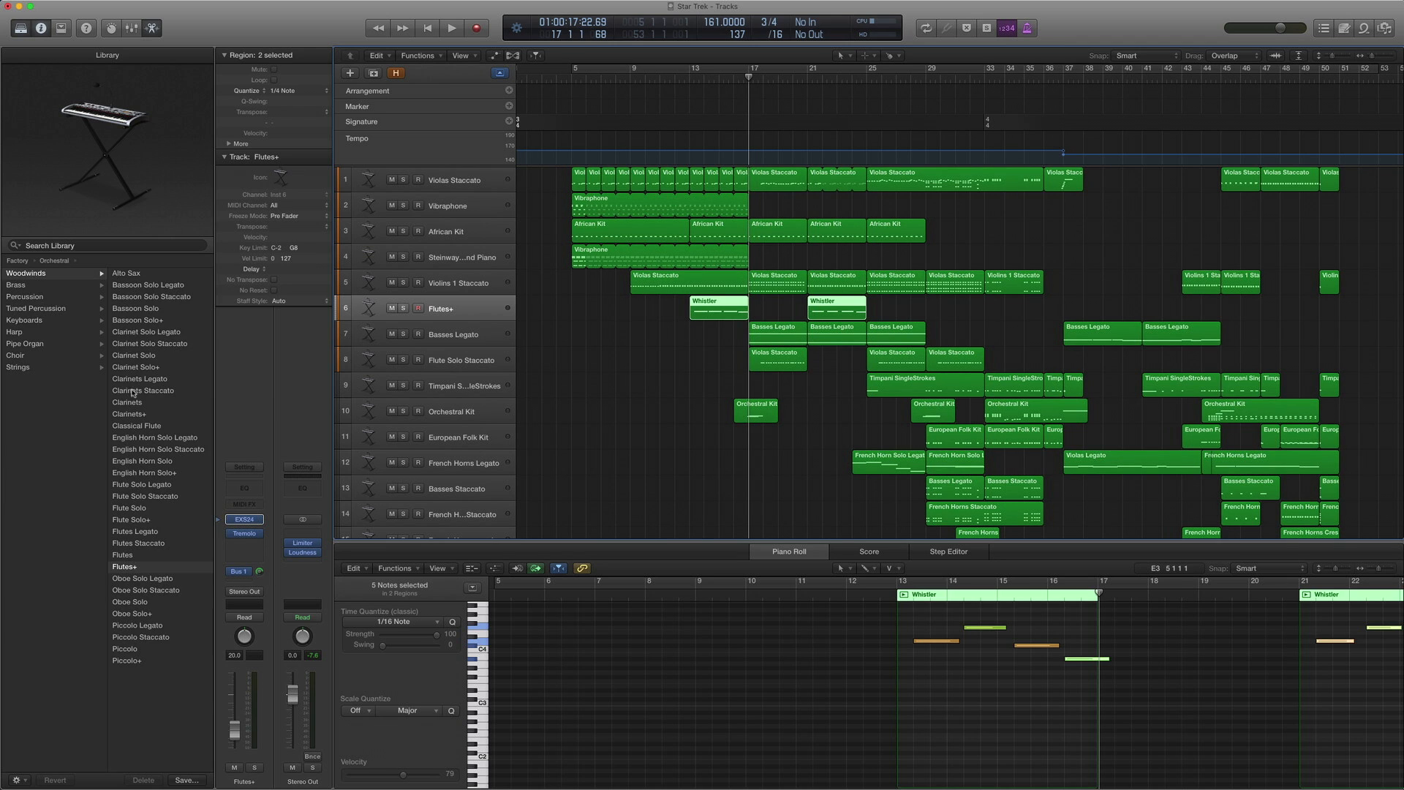
{"action": "scroll", "coordinate": [133, 393], "scroll_direction": "left", "scroll_amount": 5}
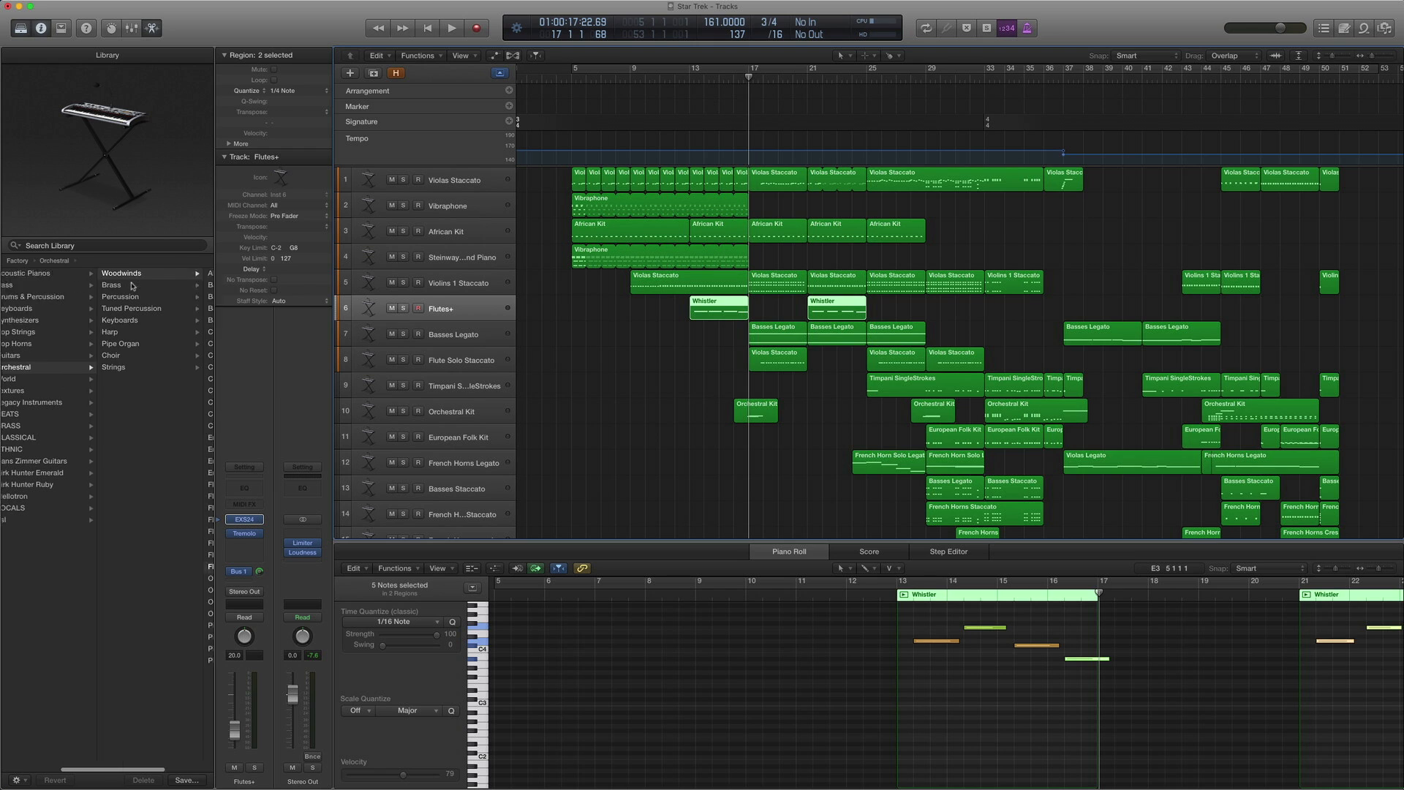
{"action": "scroll", "coordinate": [134, 329], "scroll_direction": "right", "scroll_amount": 5}
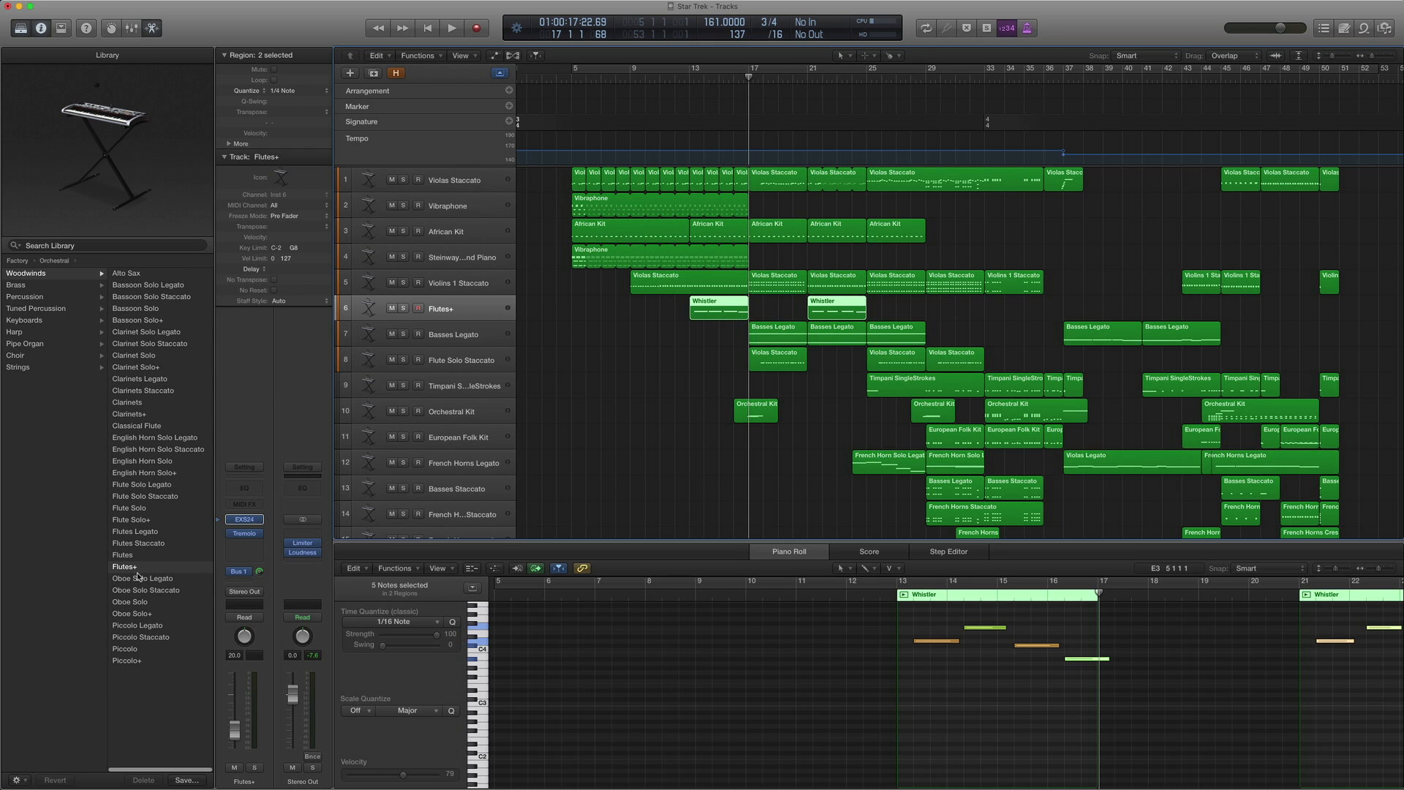
Bypass the Flutes+ track's Tremolo and play its soloed first Whistler region from bar 13
{"action": "left_click", "coordinate": [229, 533]}
{"action": "key", "text": "ctrl+s"}
{"action": "double_click", "coordinate": [692, 79]}
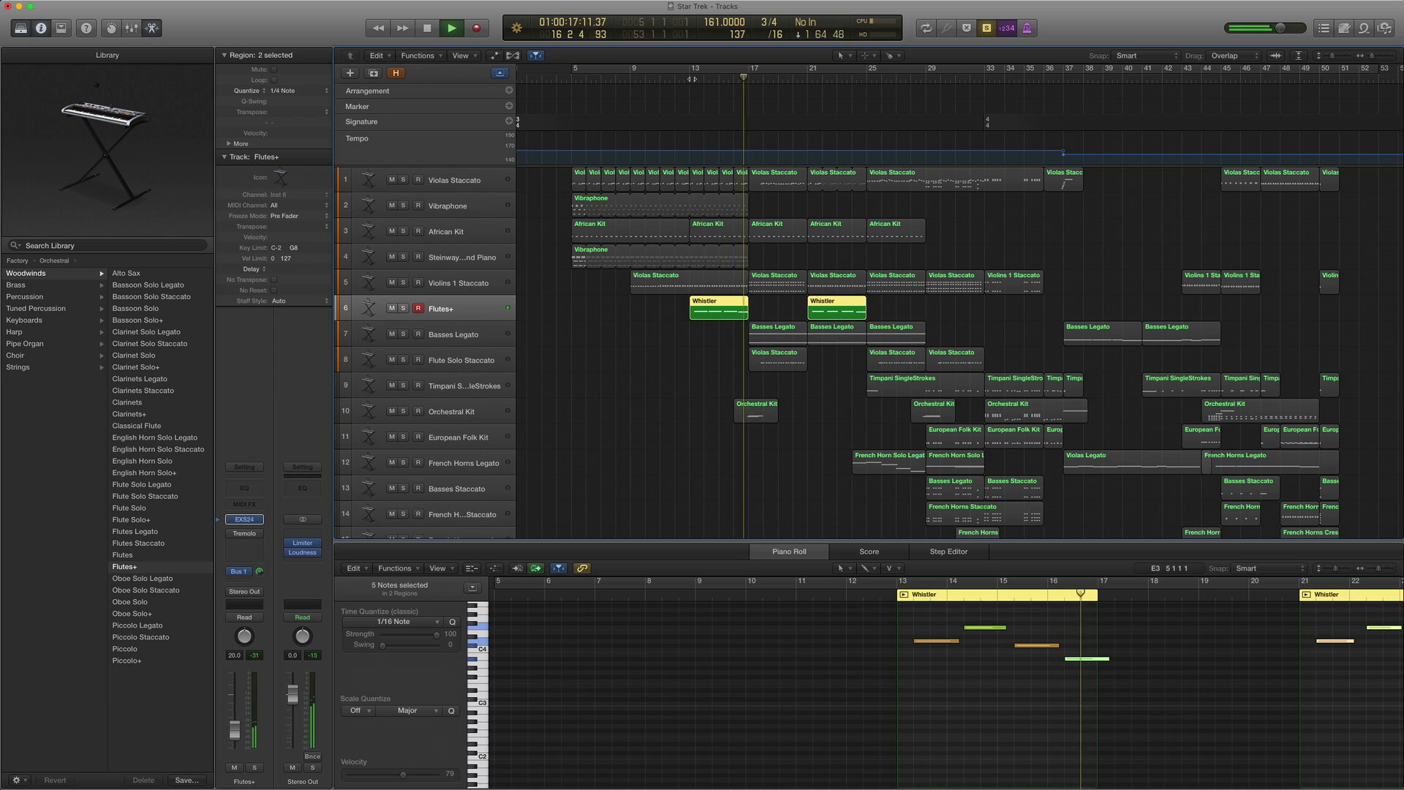
{"action": "key", "text": "space"}
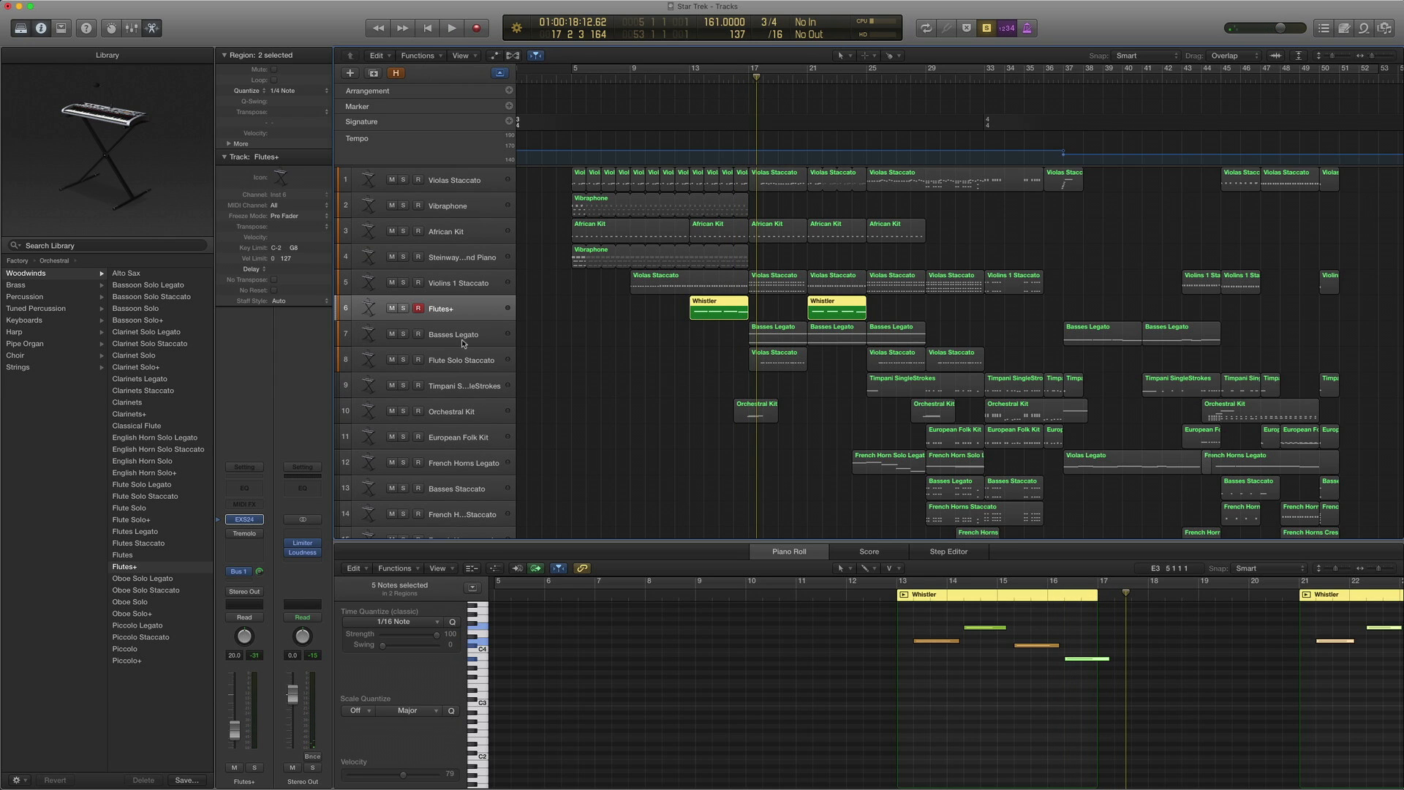
Switch the Flutes+ Tremolo back on, view its settings, and replay the soloed Whistler region from bar 13 before turning solo off
{"action": "left_click", "coordinate": [244, 534]}
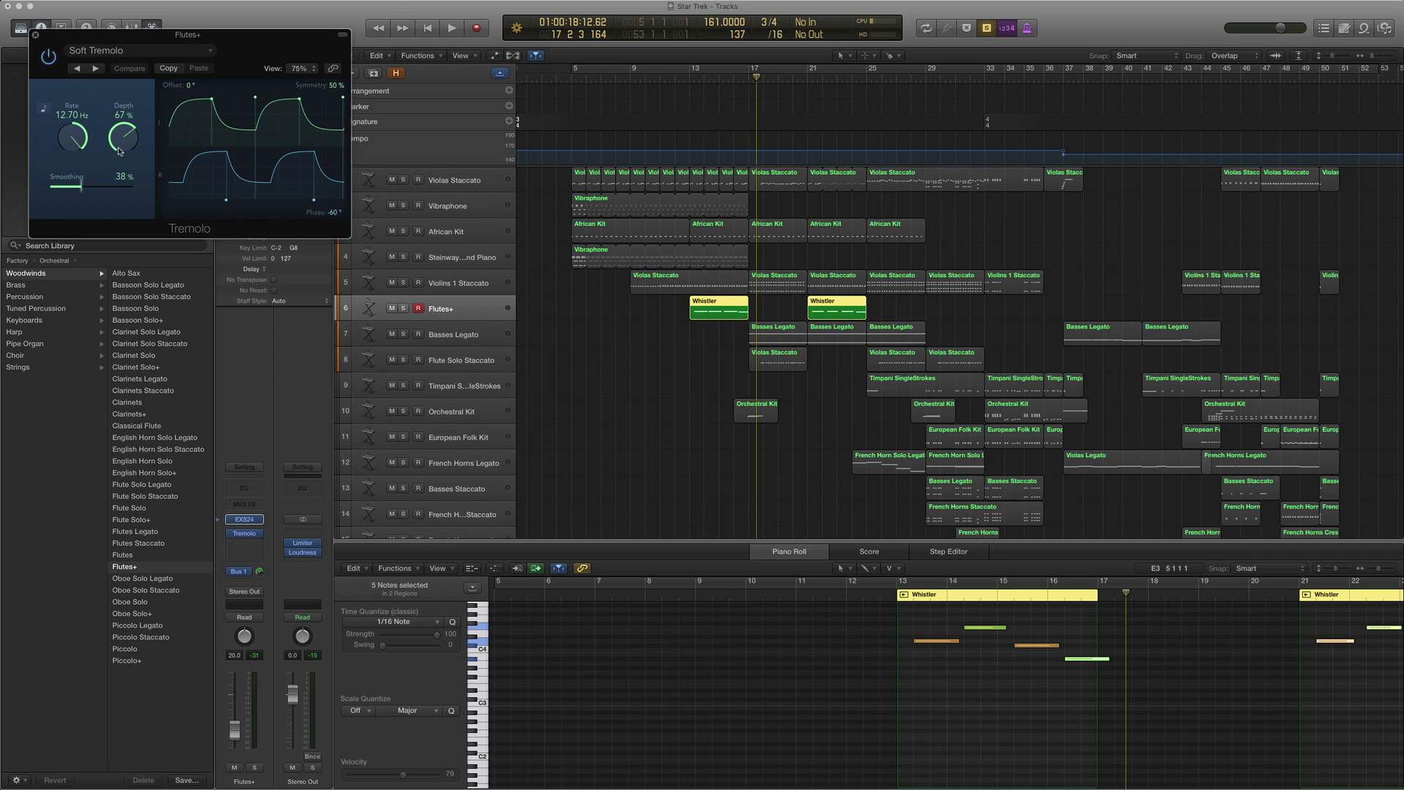
{"action": "double_click", "coordinate": [690, 82]}
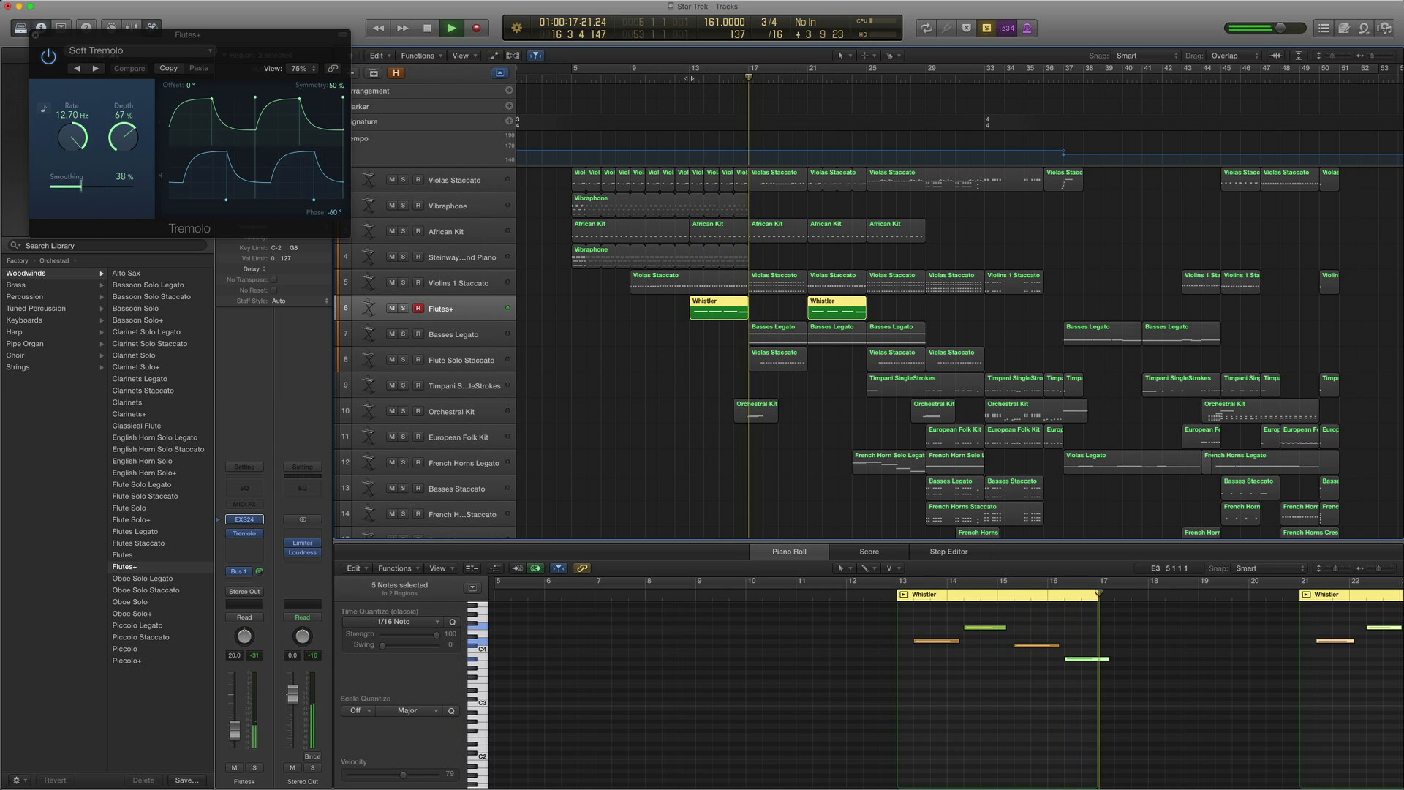
{"action": "key", "text": "space"}
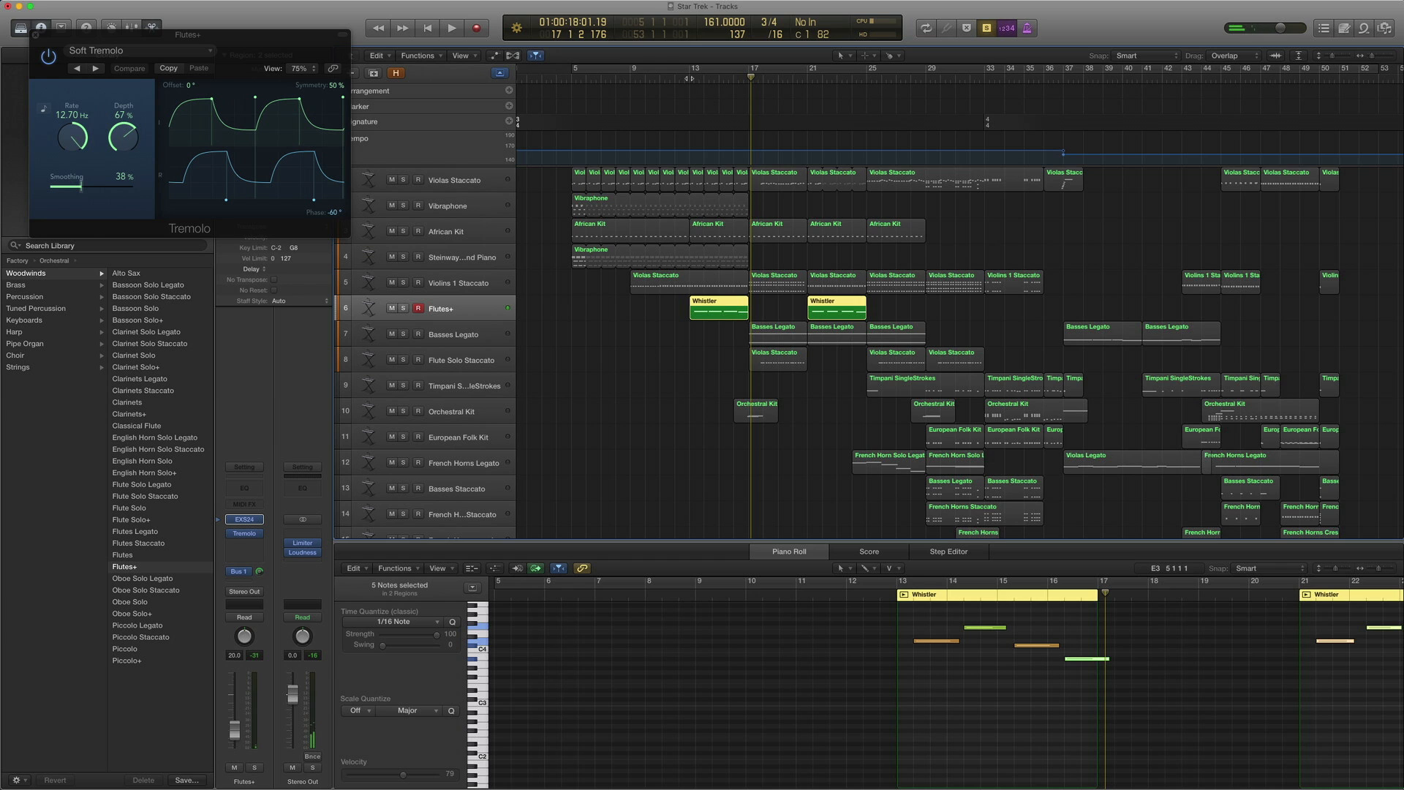
{"action": "left_click", "coordinate": [718, 382]}
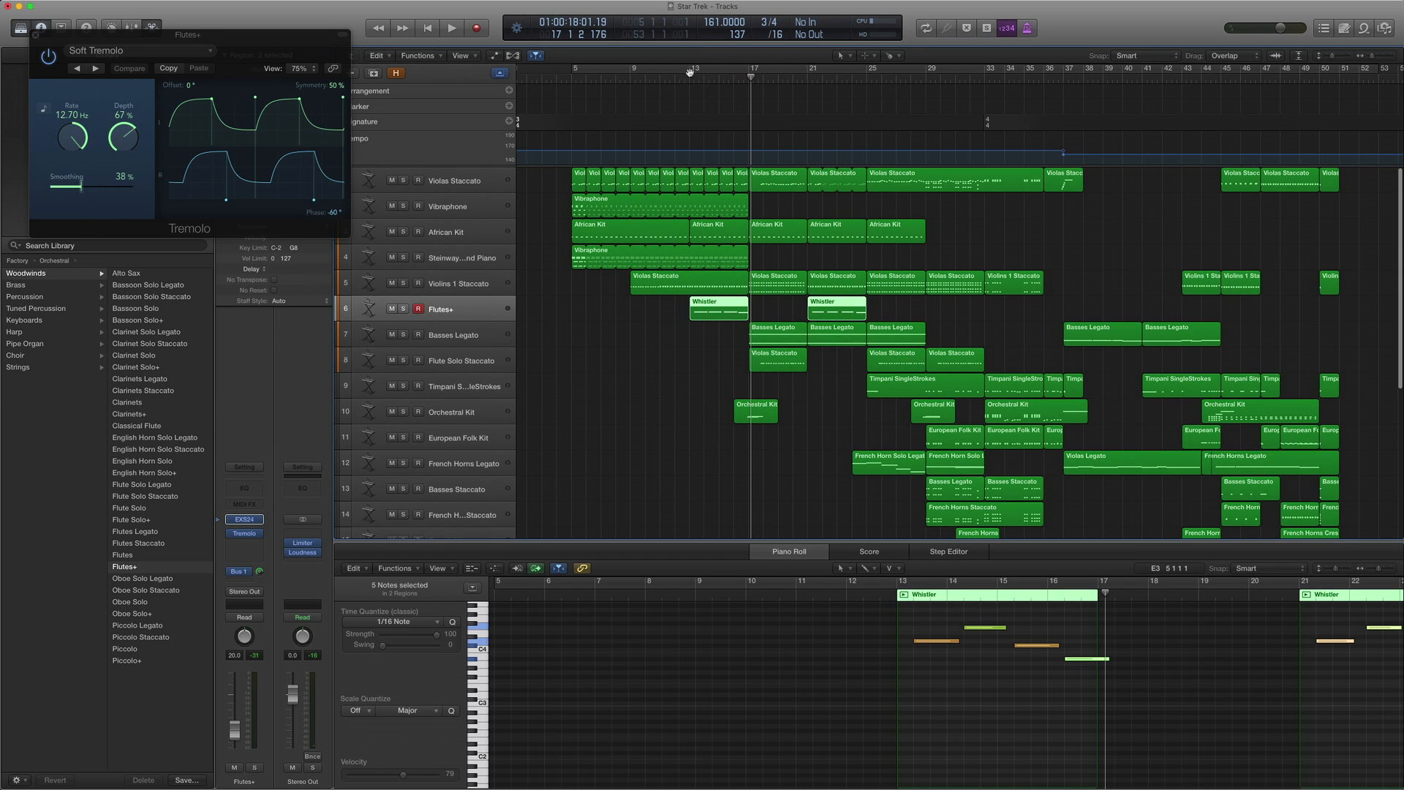
Play the full arrangement from bar 13 to about bar 17 to hear the flutes among the other tracks
{"action": "left_click", "coordinate": [685, 81]}
{"action": "key", "text": "space"}
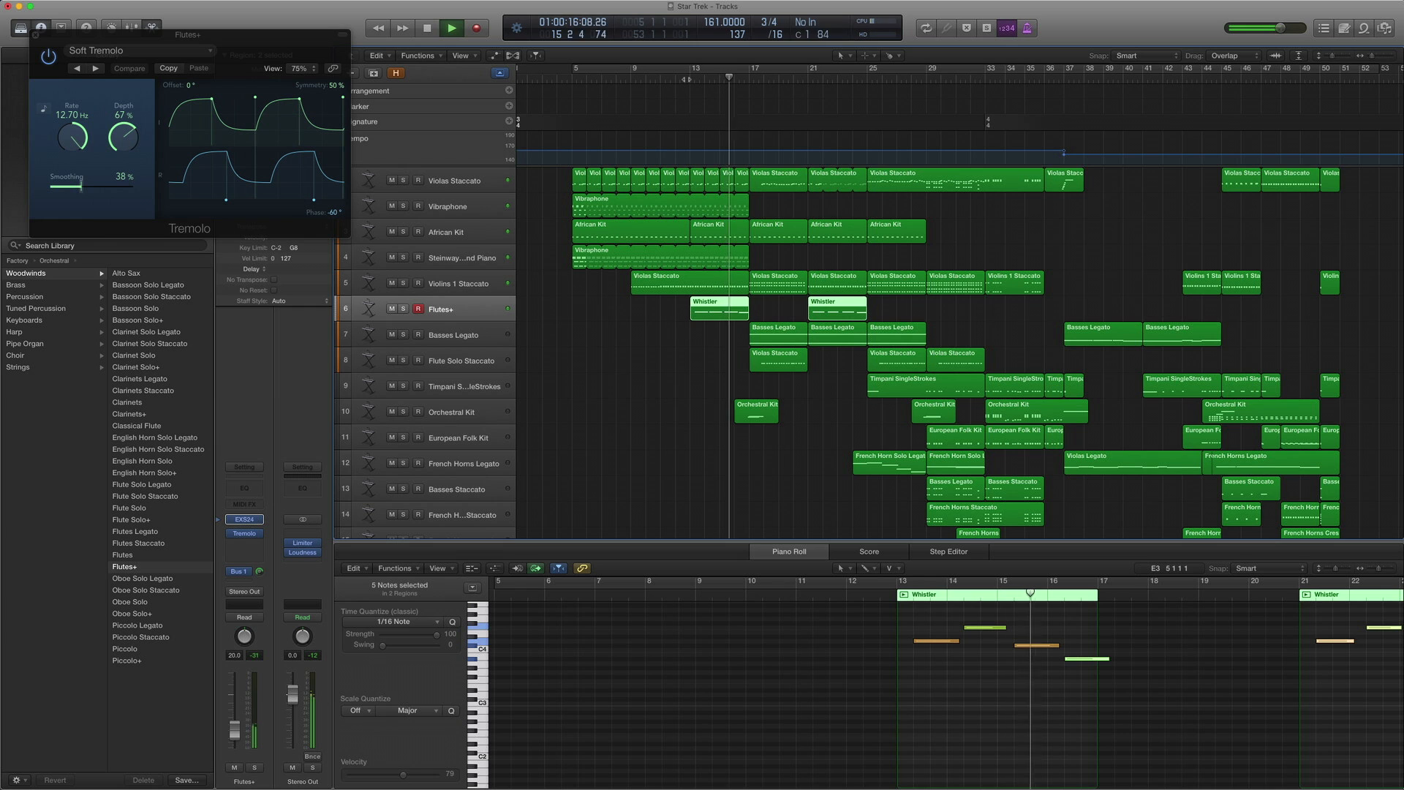
{"action": "key", "text": "space"}
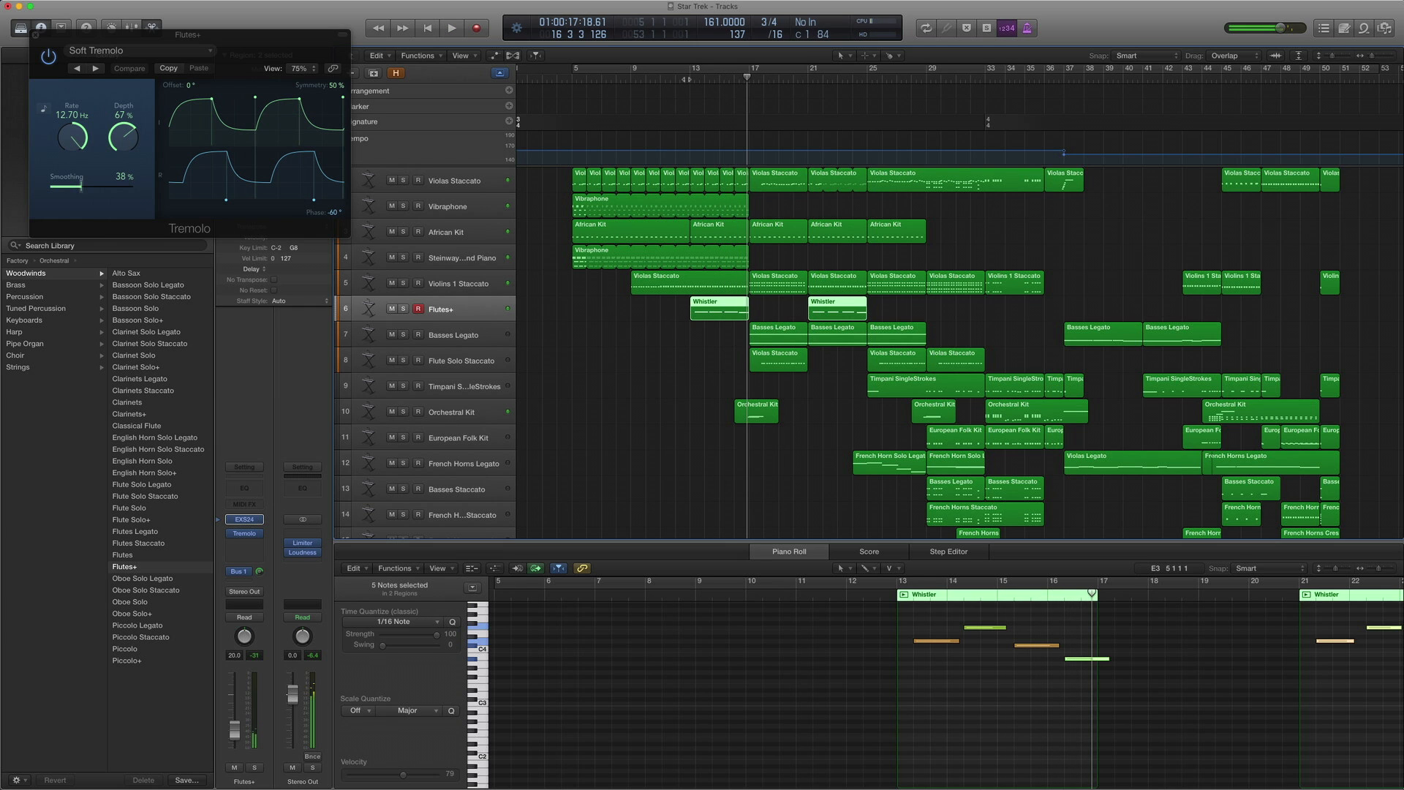
Select the Orchestral Kit track and locate its patch under Orchestral Percussion in the Library
{"action": "scroll", "coordinate": [757, 309], "scroll_direction": "left", "scroll_amount": 5}
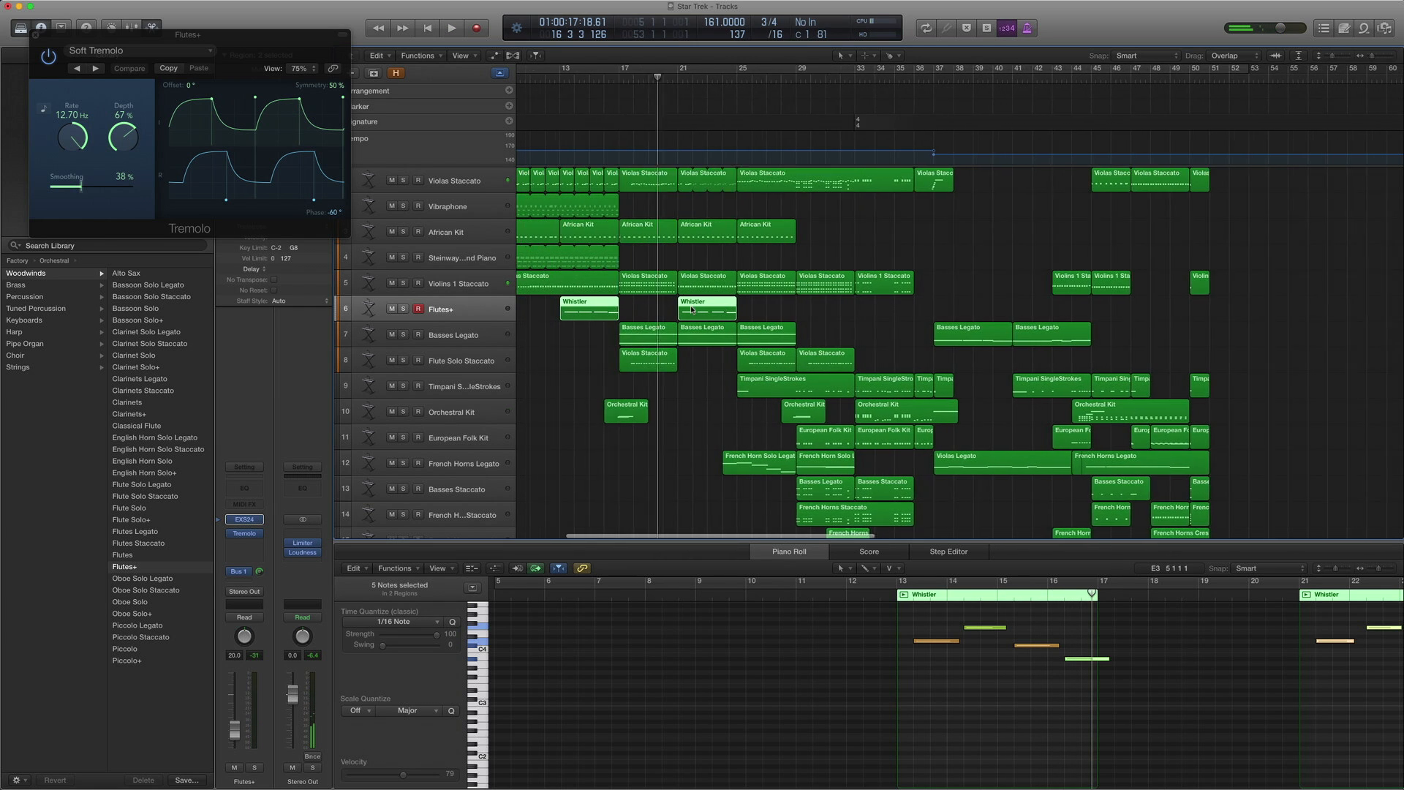
{"action": "left_click", "coordinate": [441, 404]}
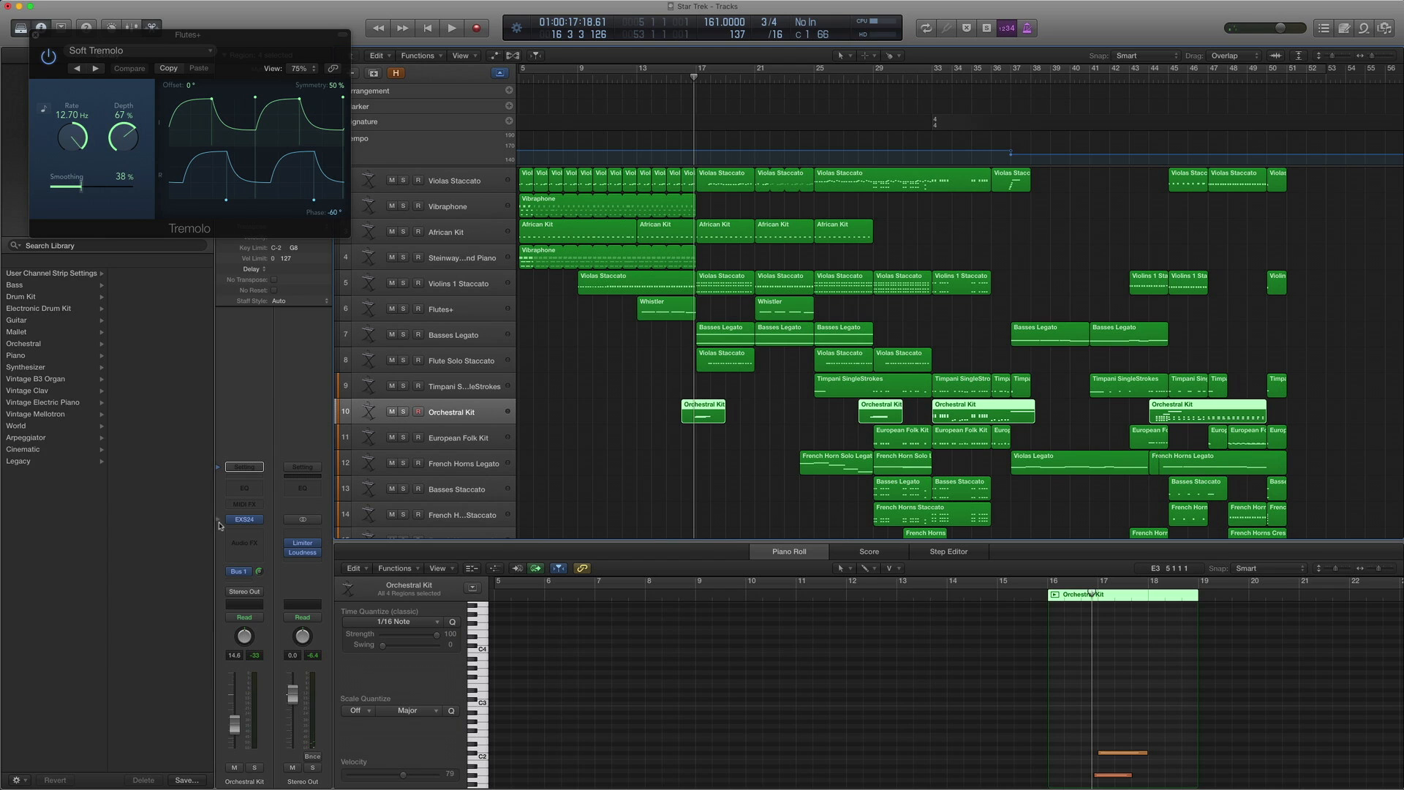
{"action": "scroll", "coordinate": [136, 408], "scroll_direction": "left", "scroll_amount": 2}
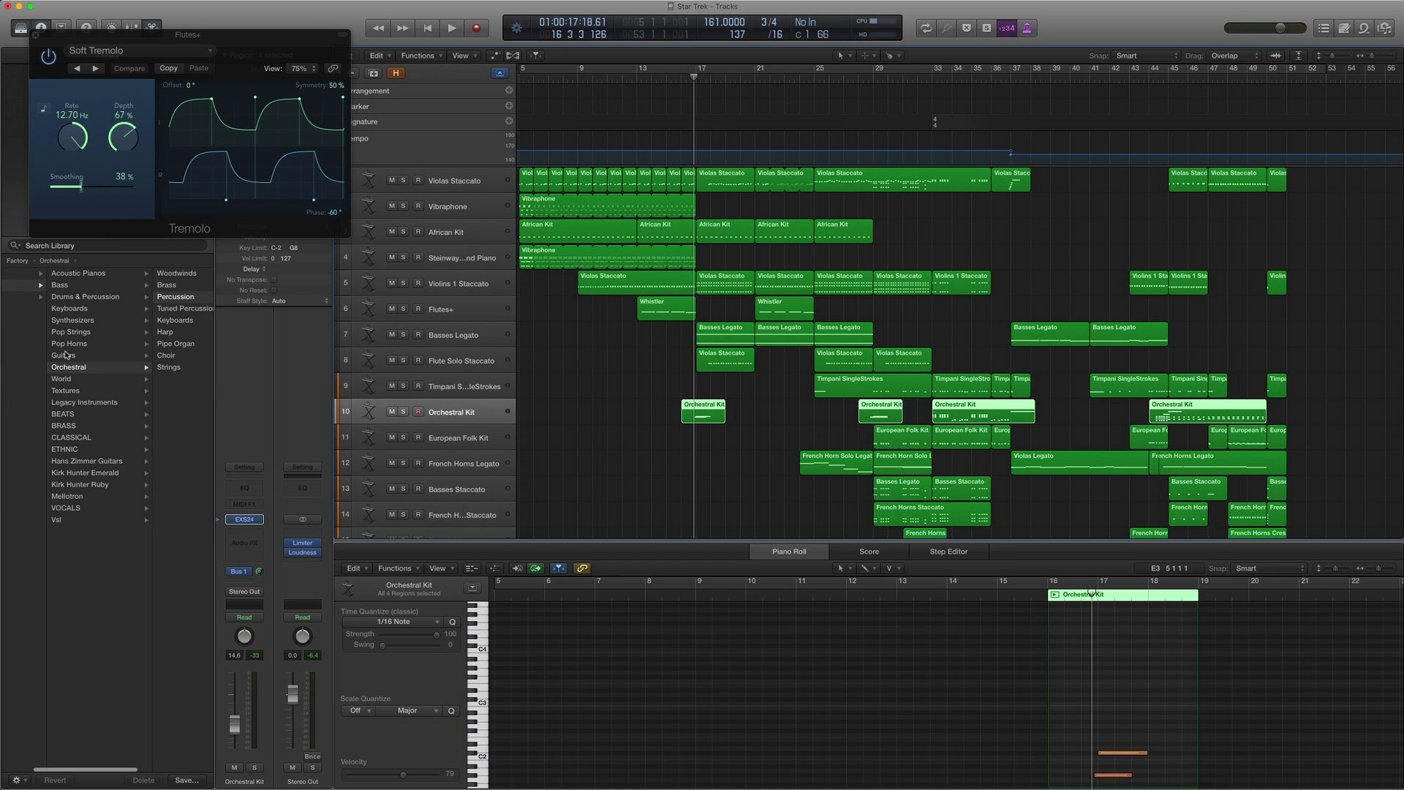
{"action": "scroll", "coordinate": [110, 329], "scroll_direction": "right", "scroll_amount": 3}
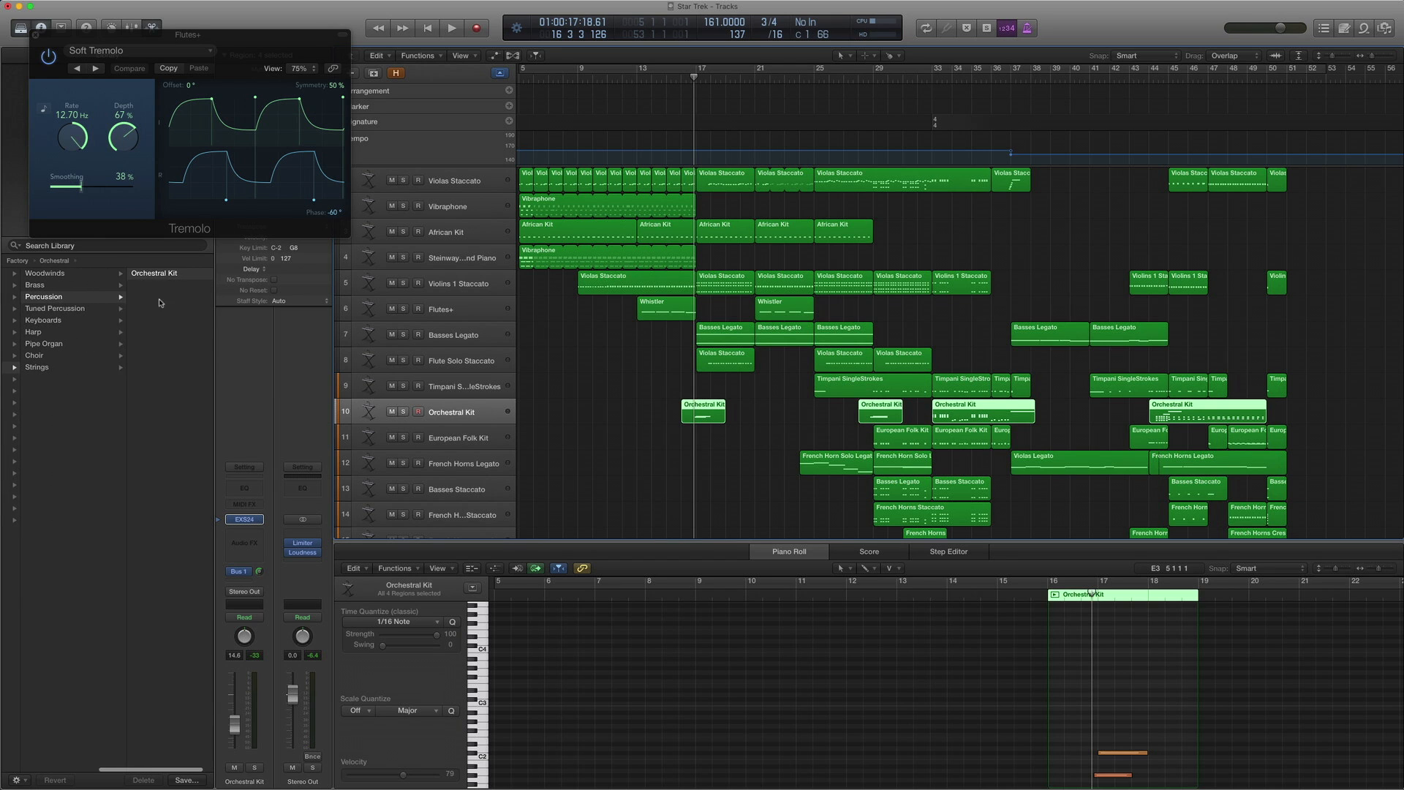
Audition the two notes around bar 17 in the first Orchestral Kit region
{"action": "scroll", "coordinate": [1024, 676], "scroll_direction": "down", "scroll_amount": 3}
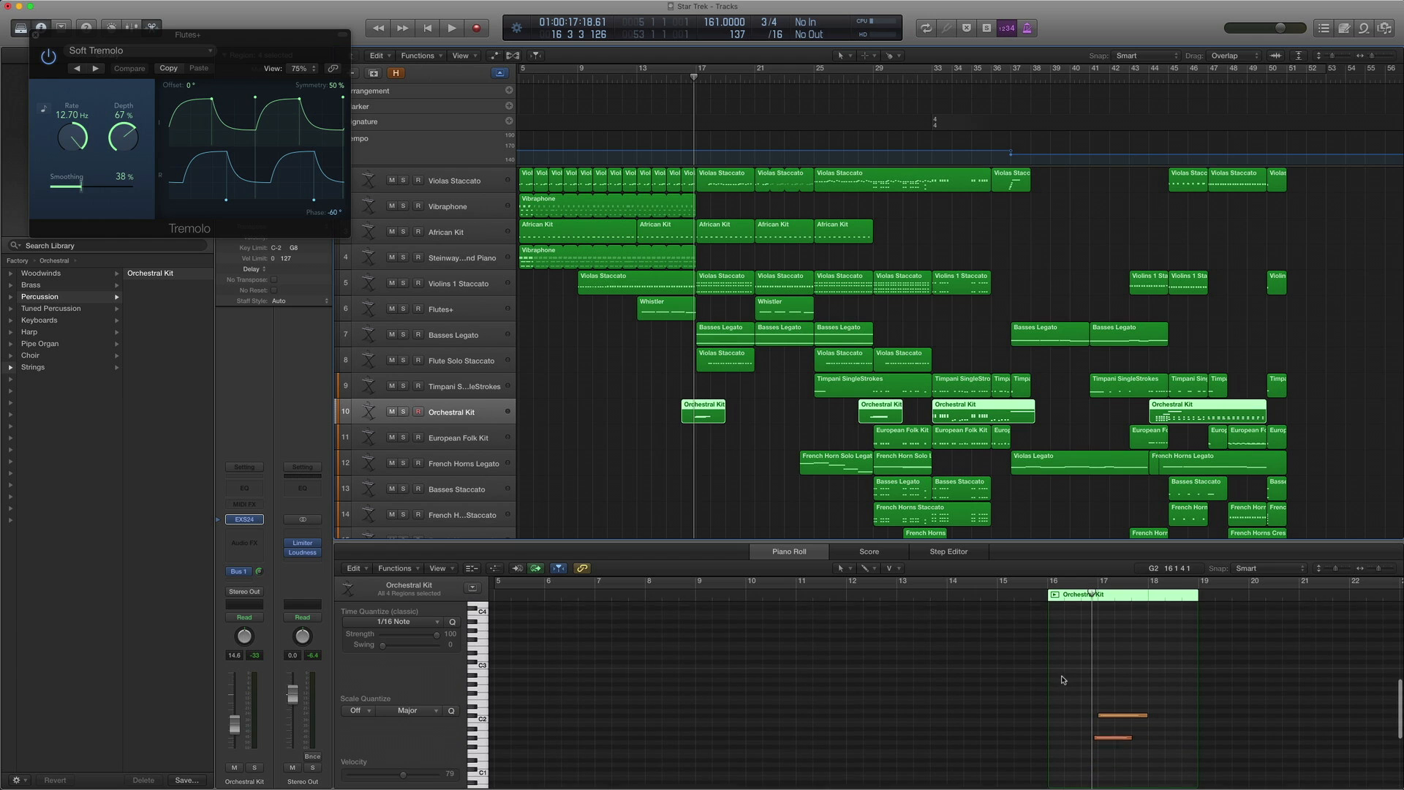
{"action": "left_click", "coordinate": [1113, 736]}
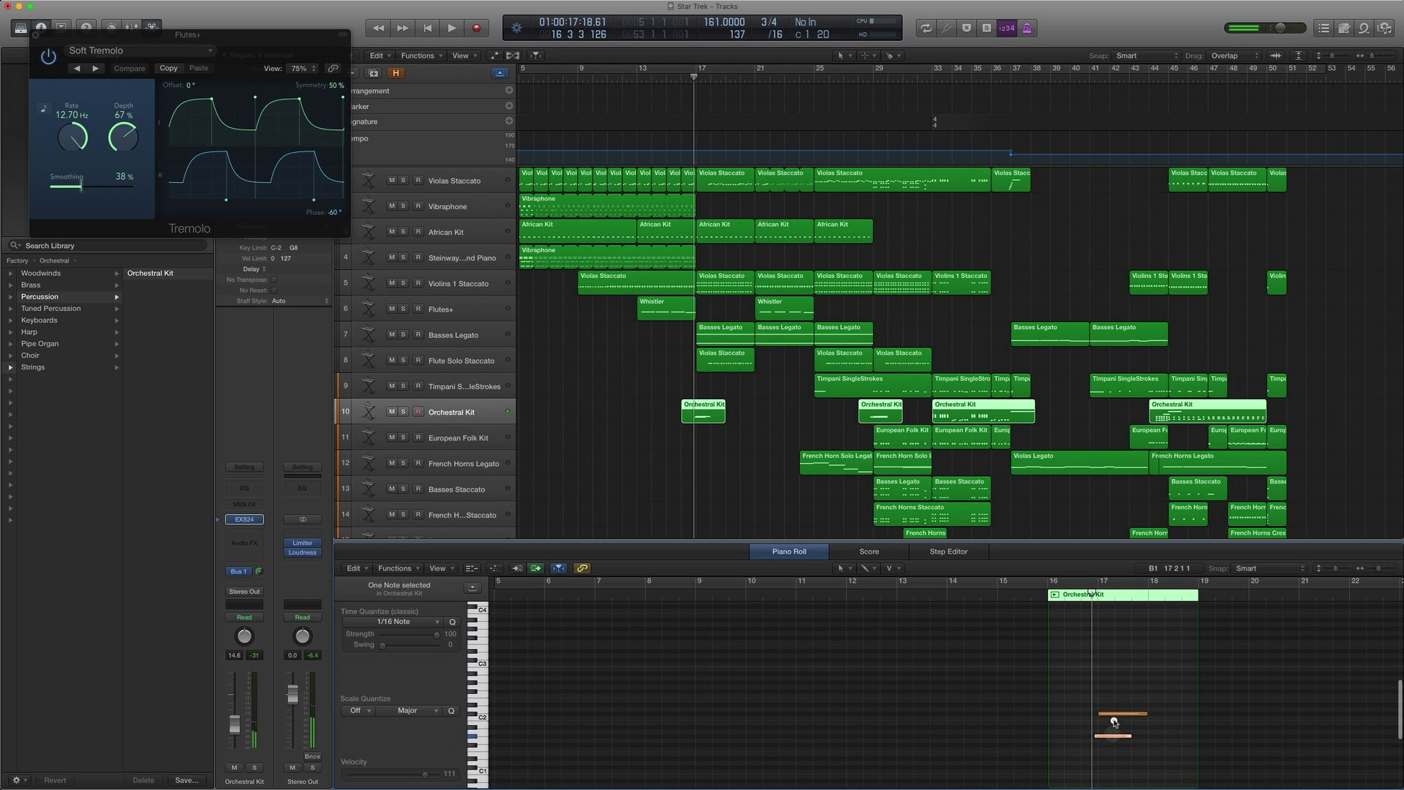
{"action": "left_click", "coordinate": [1113, 711]}
Solo the Orchestral Kit regions, play them from just before bar 17, and turn solo off
{"action": "key", "text": "ctrl+s"}
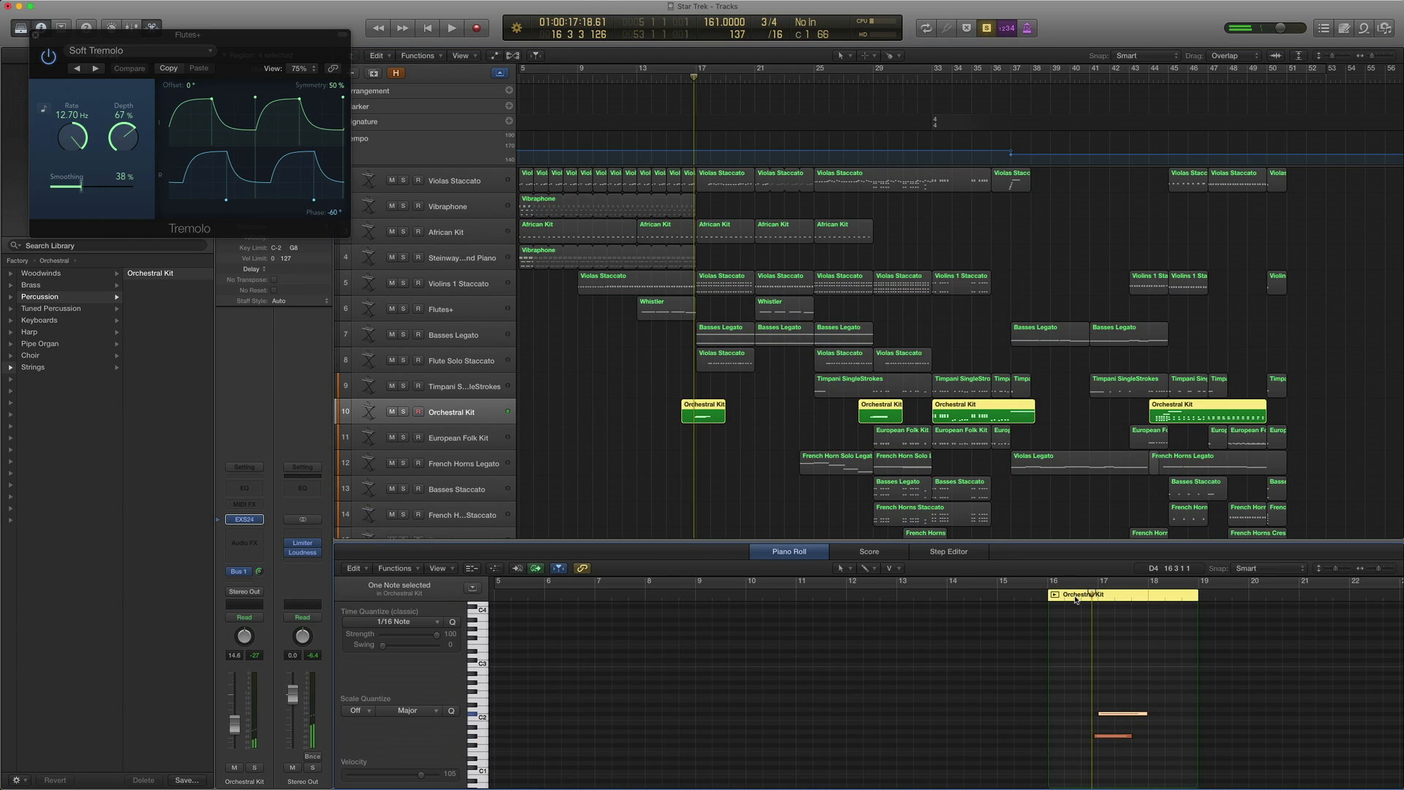
{"action": "key", "text": "space"}
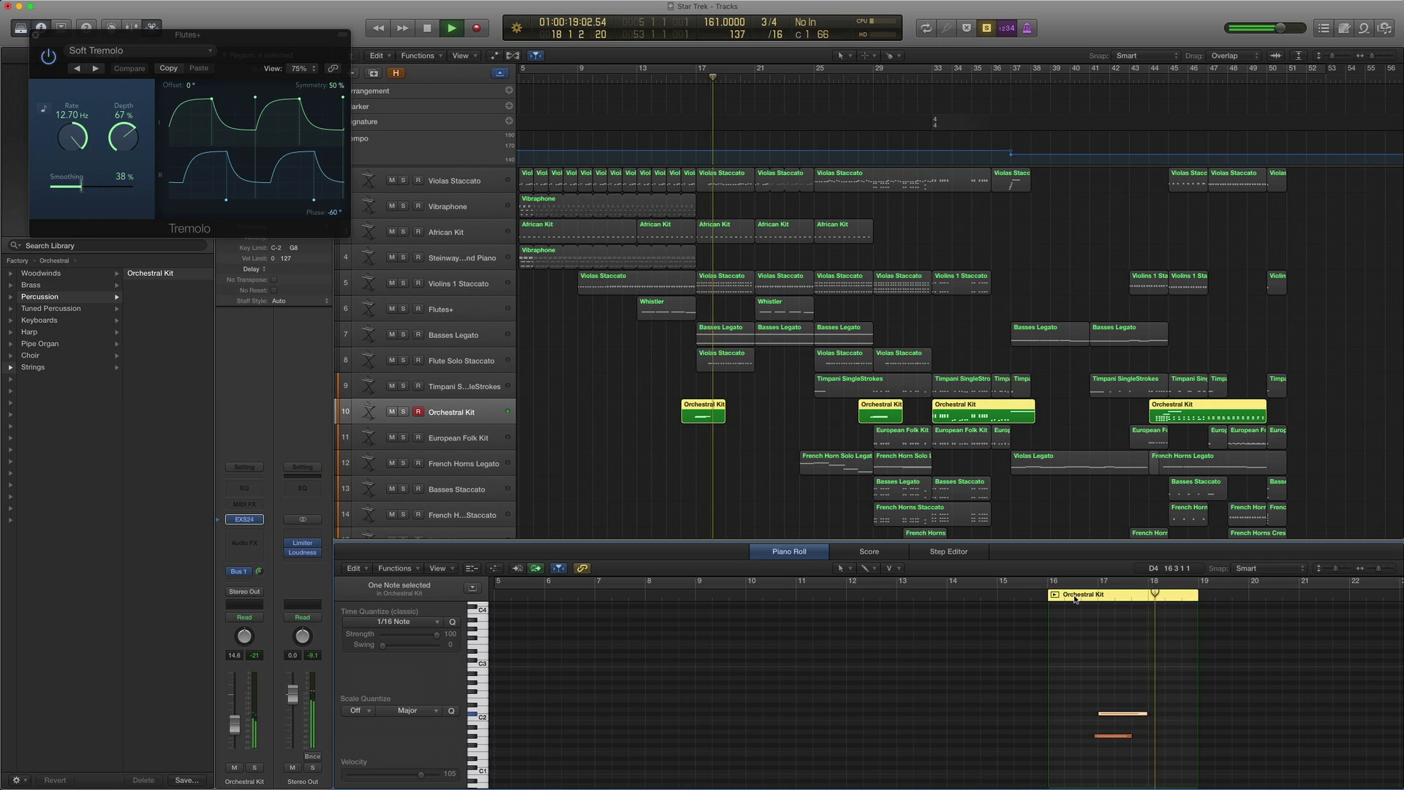
{"action": "key", "text": "space"}
{"action": "key", "text": "ctrl+s"}
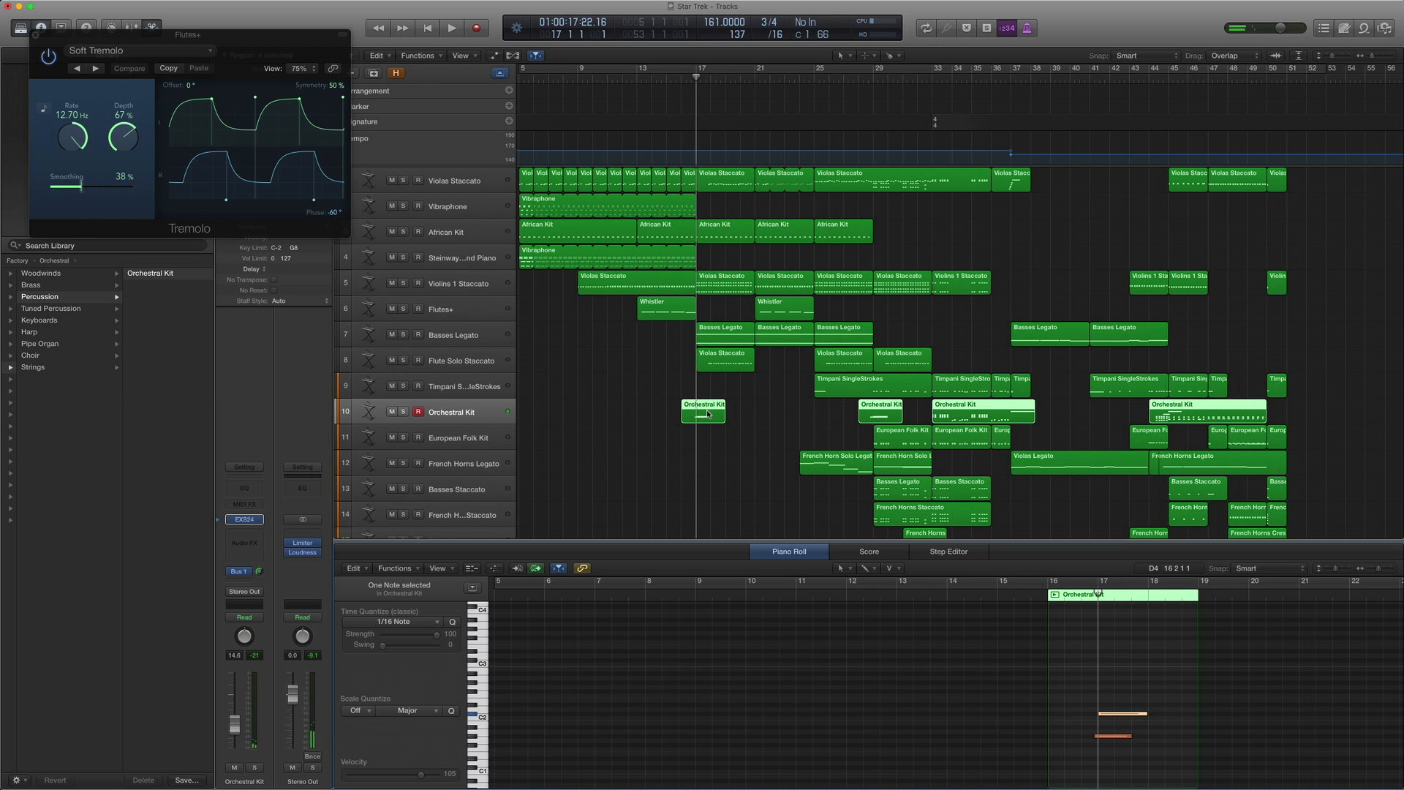
Select the Basses Legato track and locate its patch among the Orchestral Strings in the Library
{"action": "left_click", "coordinate": [428, 334]}
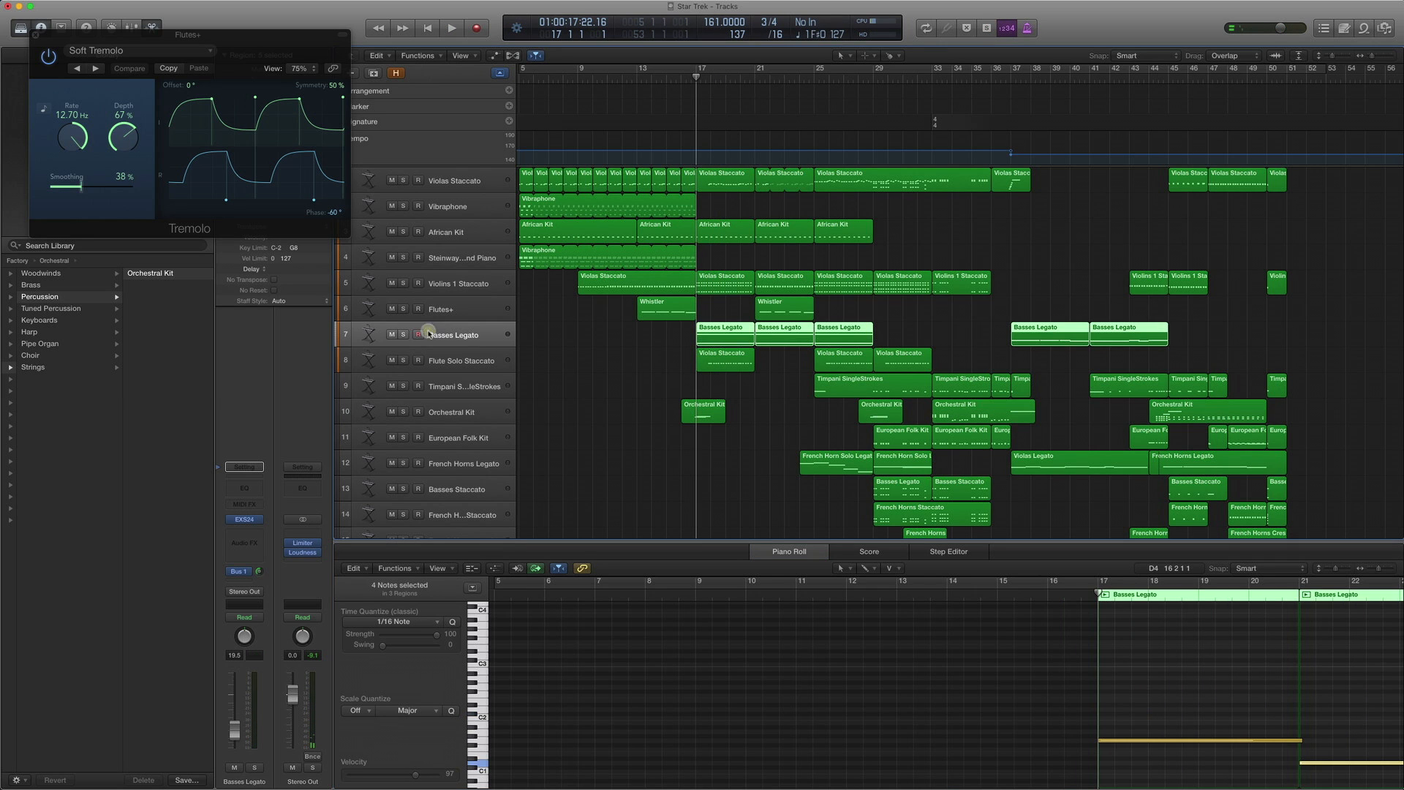
{"action": "left_click", "coordinate": [217, 520]}
{"action": "scroll", "coordinate": [49, 320], "scroll_direction": "left", "scroll_amount": 5}
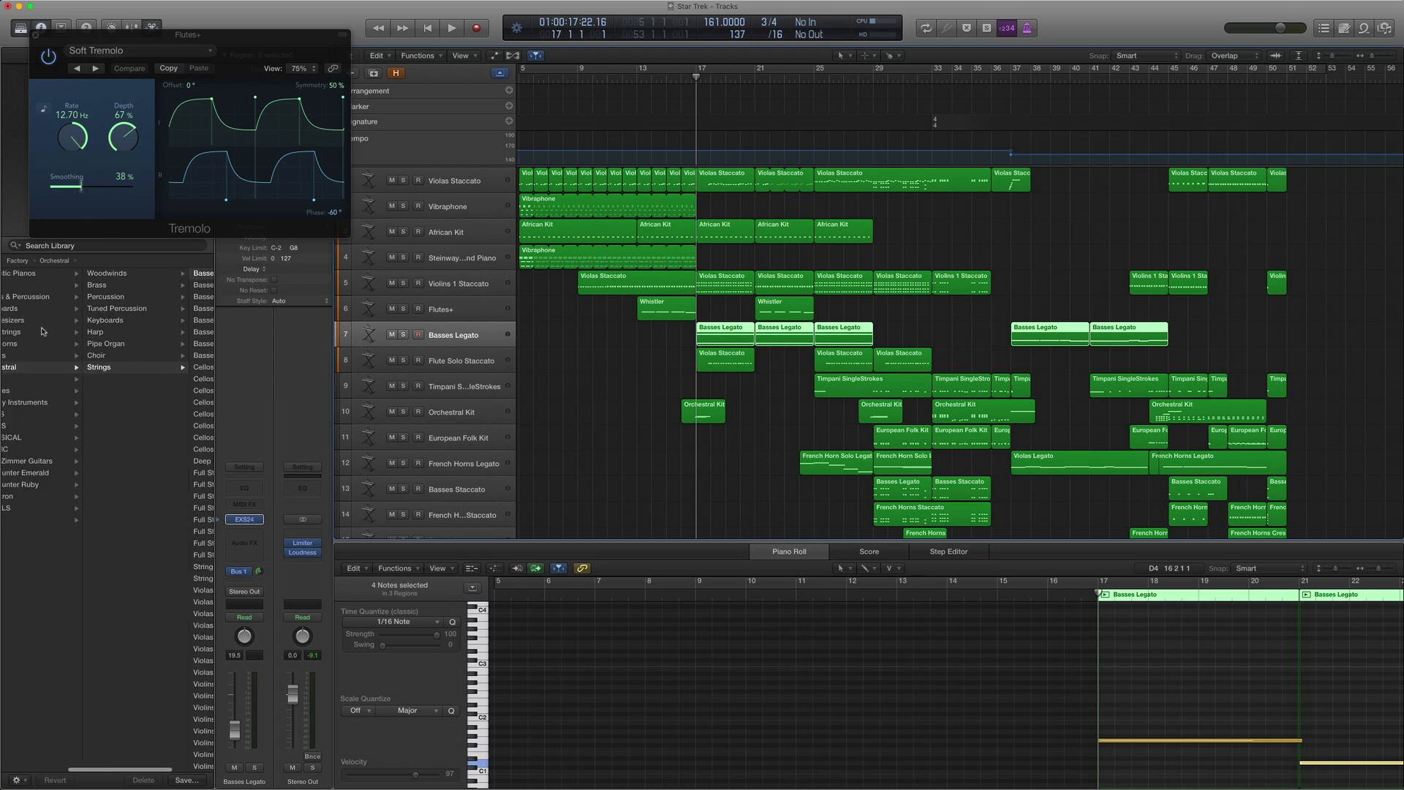
{"action": "scroll", "coordinate": [55, 368], "scroll_direction": "right", "scroll_amount": 5}
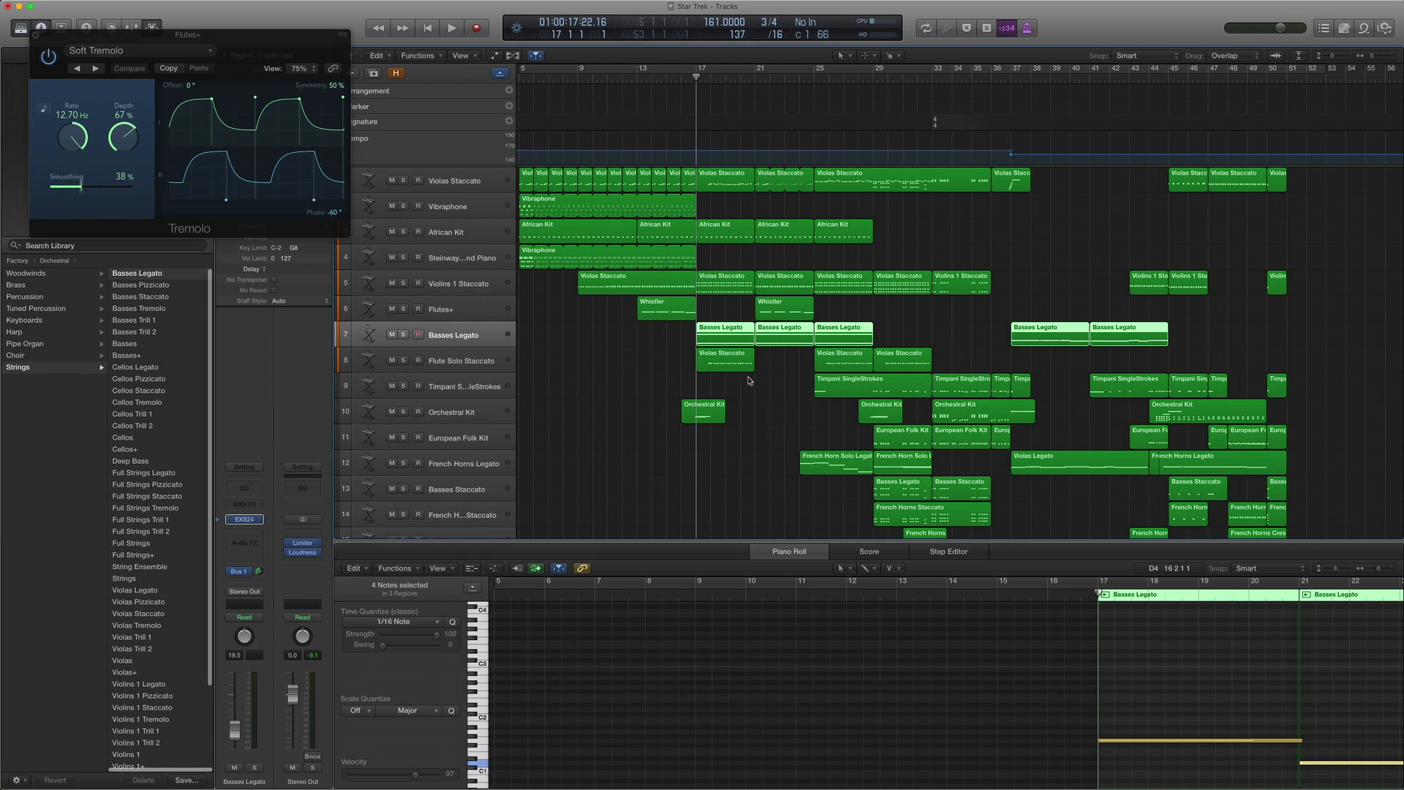
Examine the Basses Legato notes from bar 17 to 29, play them soloed from bar 17, turn solo off, and return to bar 17
{"action": "scroll", "coordinate": [1125, 717], "scroll_direction": "down", "scroll_amount": 5}
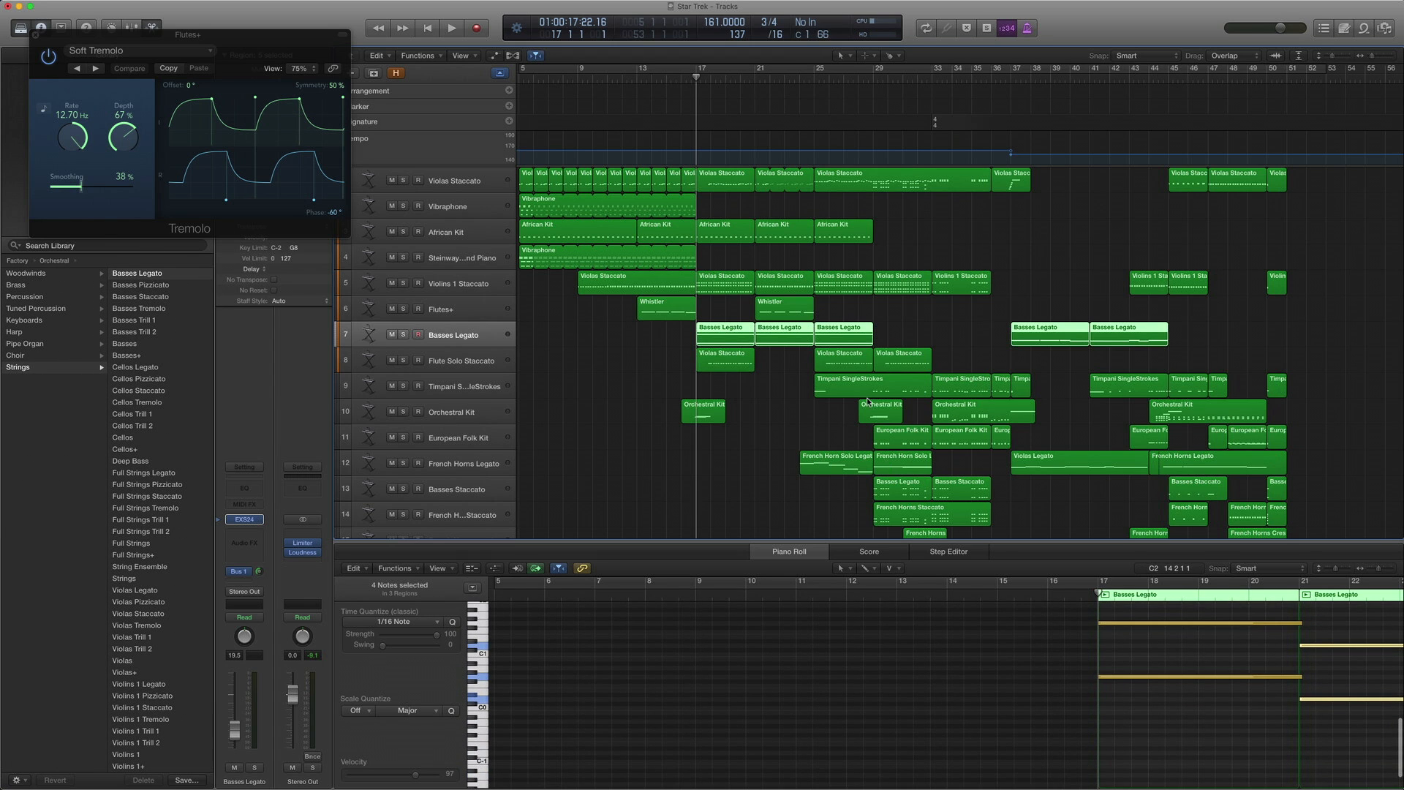
{"action": "scroll", "coordinate": [981, 753], "scroll_direction": "right", "scroll_amount": 5}
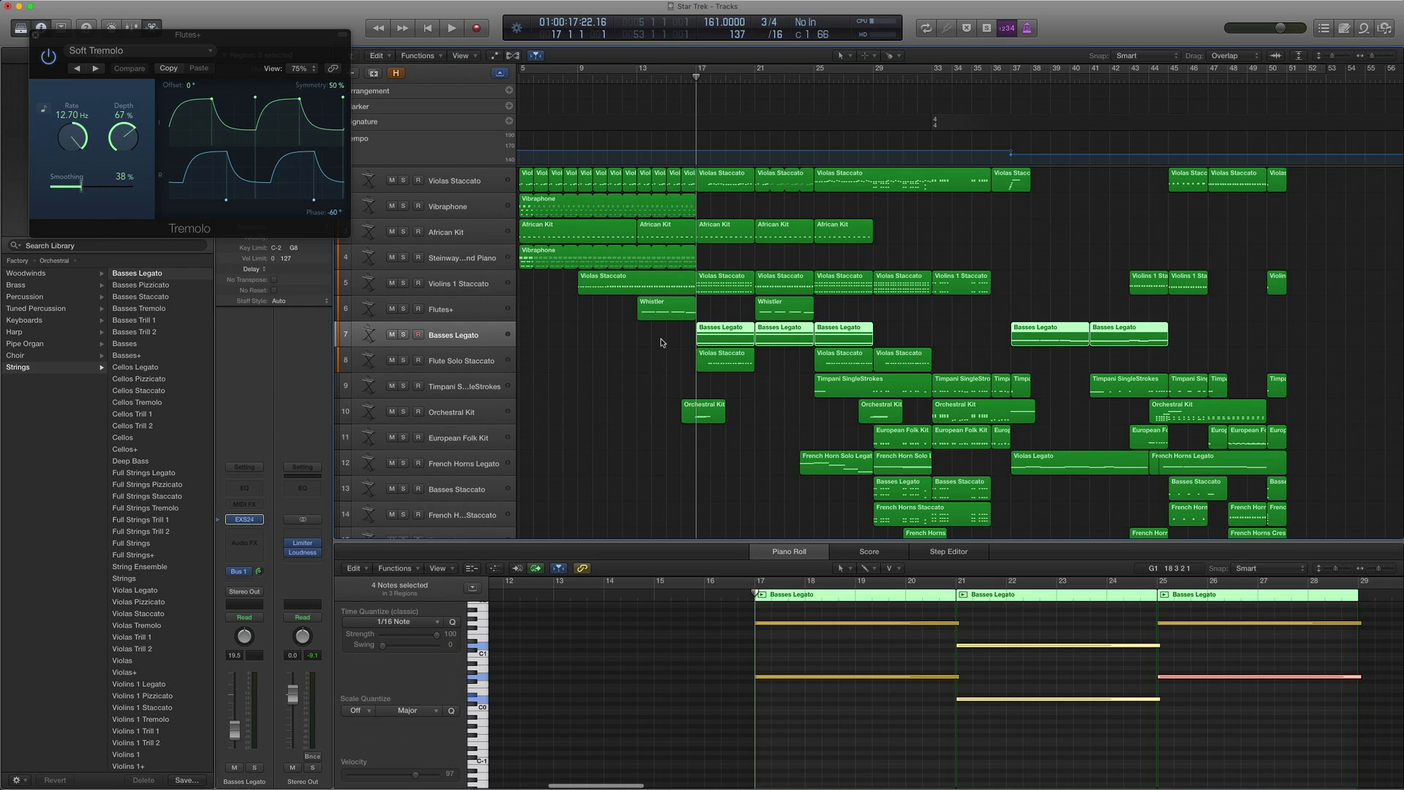
{"action": "key", "text": "ctrl+s"}
{"action": "key", "text": "space"}
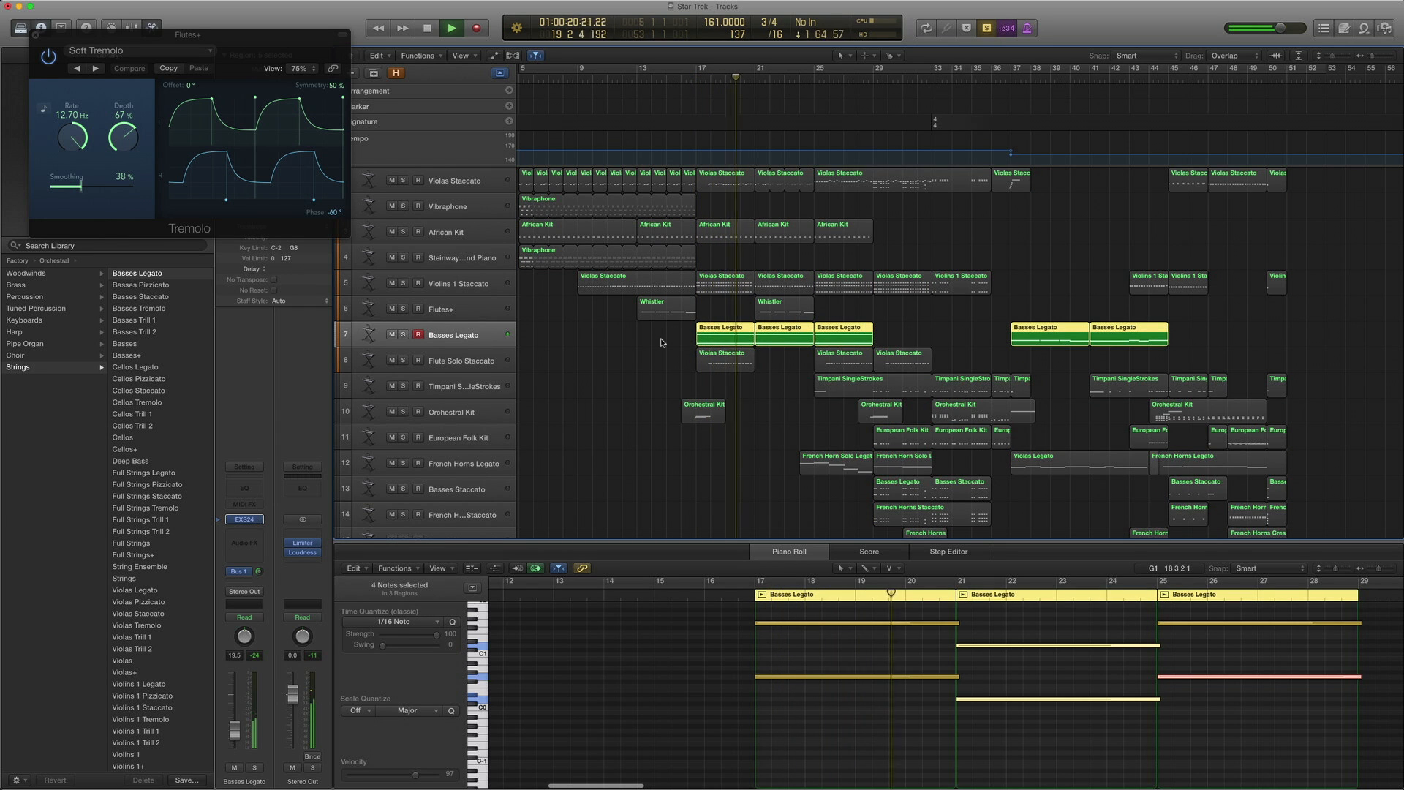
{"action": "key", "text": "space"}
{"action": "key", "text": "ctrl+s"}
{"action": "key", "text": "comma"}
{"action": "key", "text": "comma"}
{"action": "key", "text": "comma"}
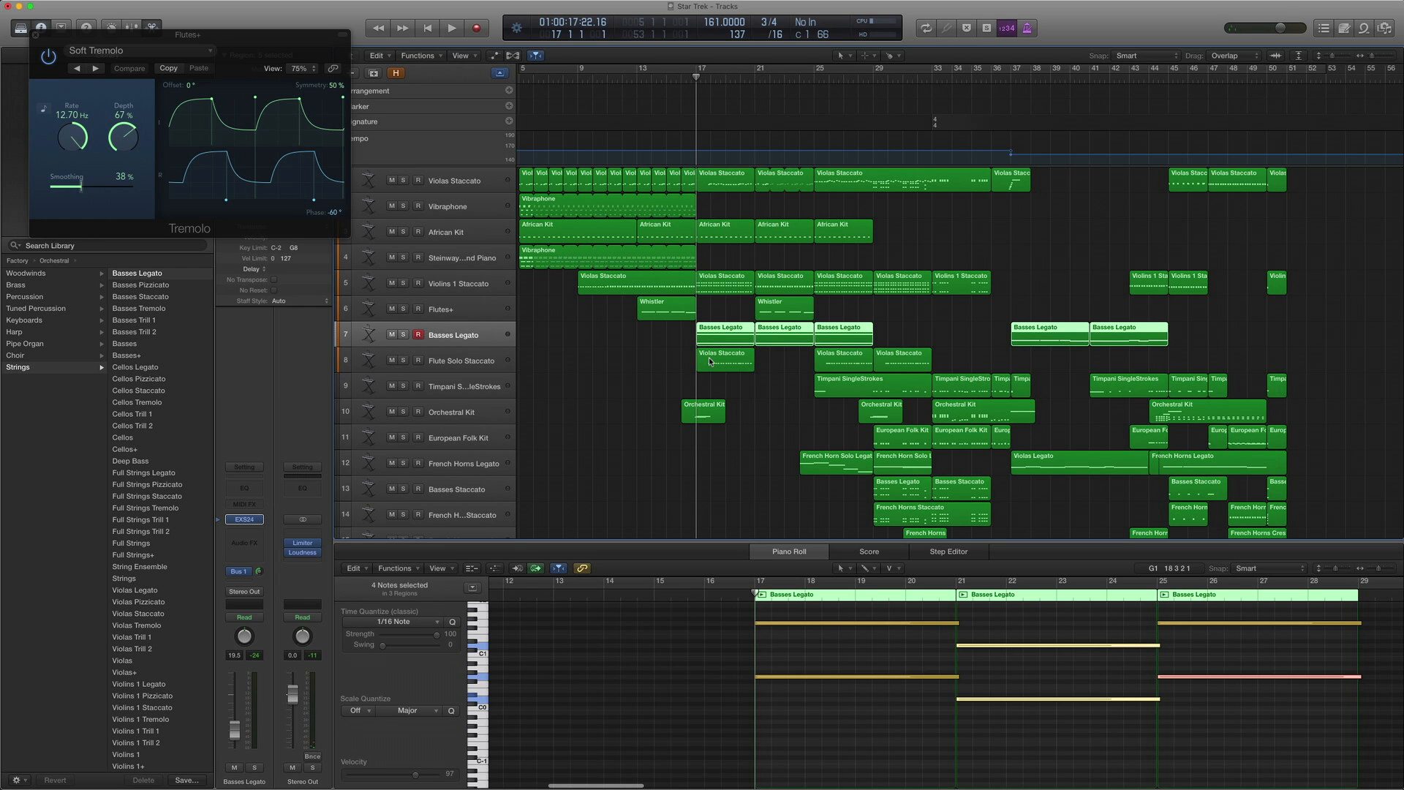
Solo the Violas Staccato track's region at bar 17 and play it through to bar 21 with its notes in view
{"action": "left_click", "coordinate": [708, 181]}
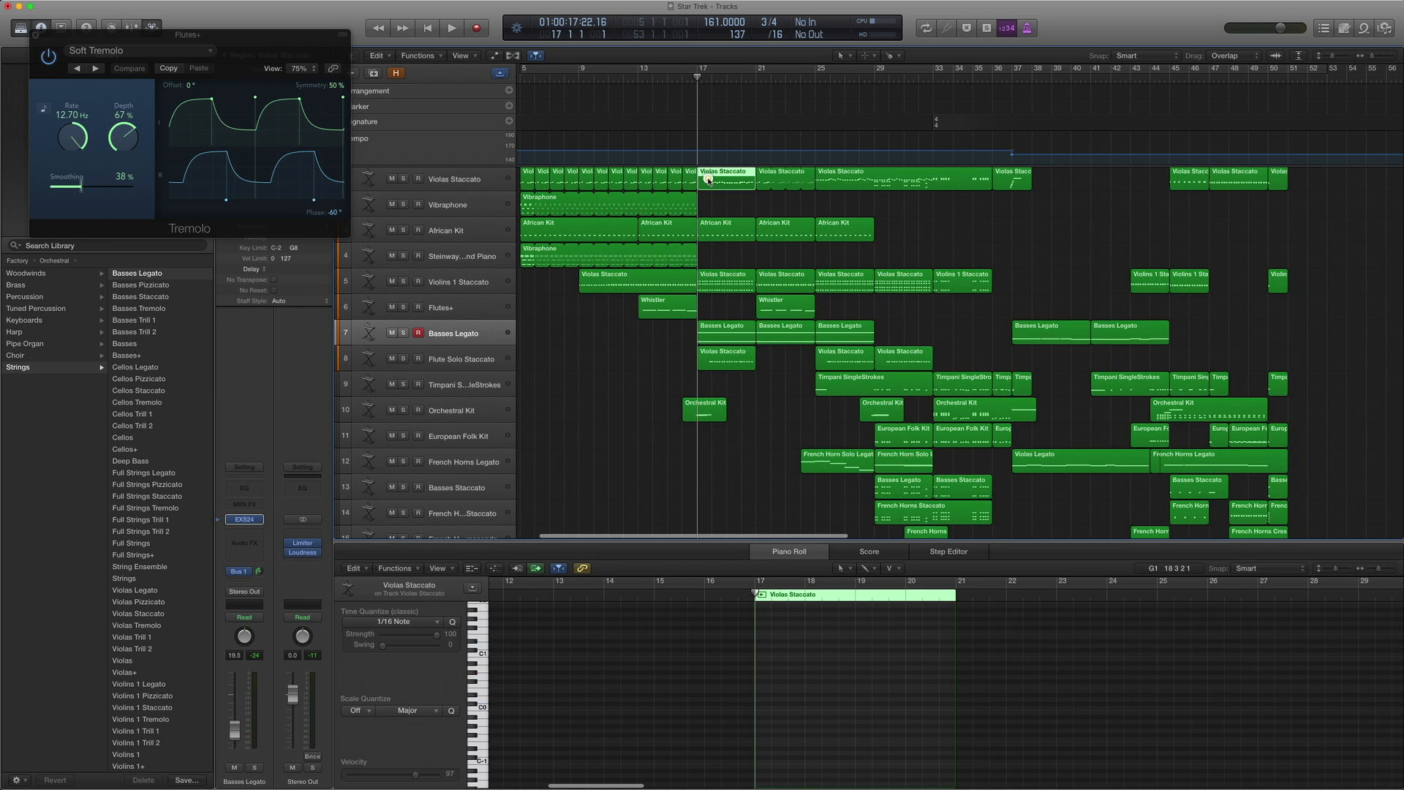
{"action": "key", "text": "ctrl+s"}
{"action": "key", "text": "space"}
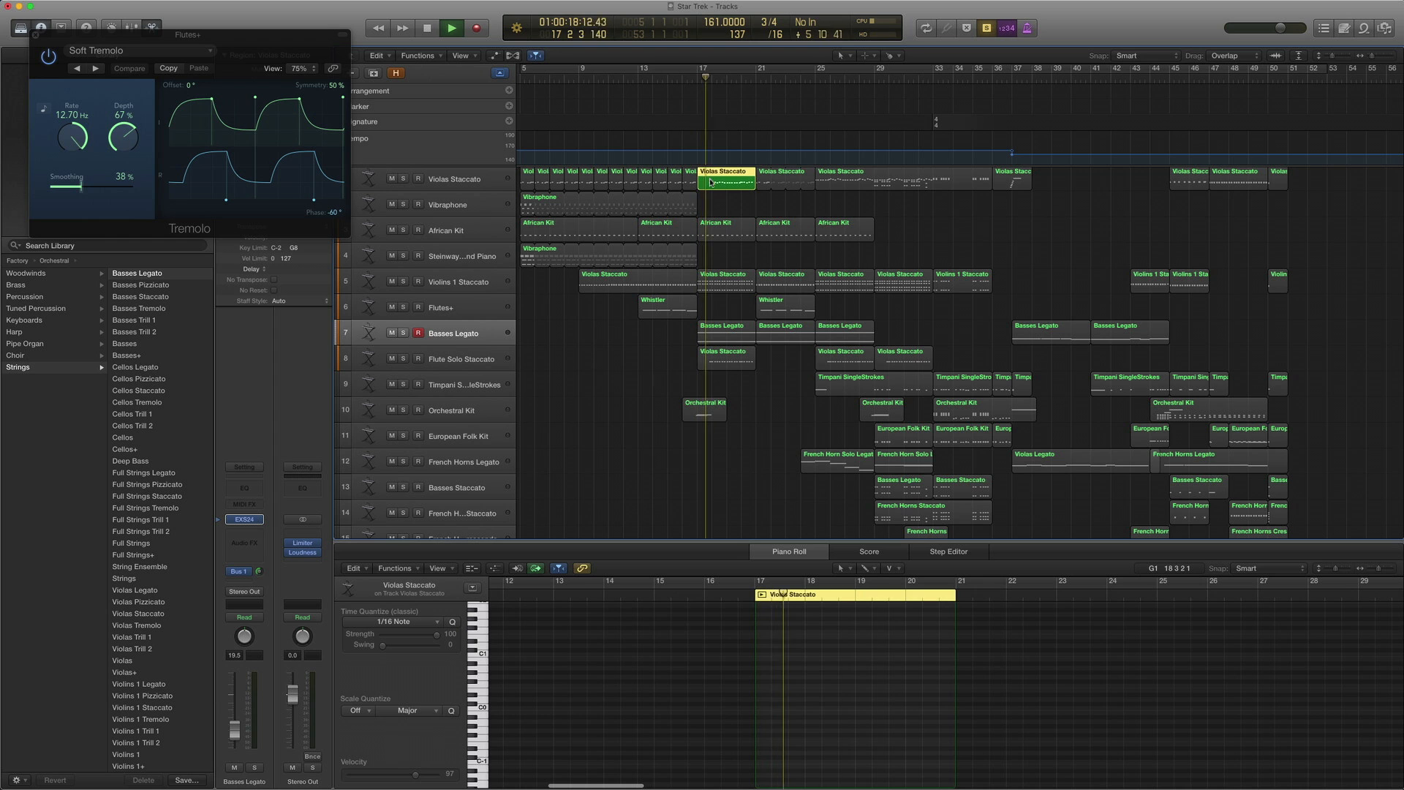
{"action": "scroll", "coordinate": [900, 629], "scroll_direction": "up", "scroll_amount": 10}
{"action": "scroll", "coordinate": [898, 636], "scroll_direction": "down", "scroll_amount": 4}
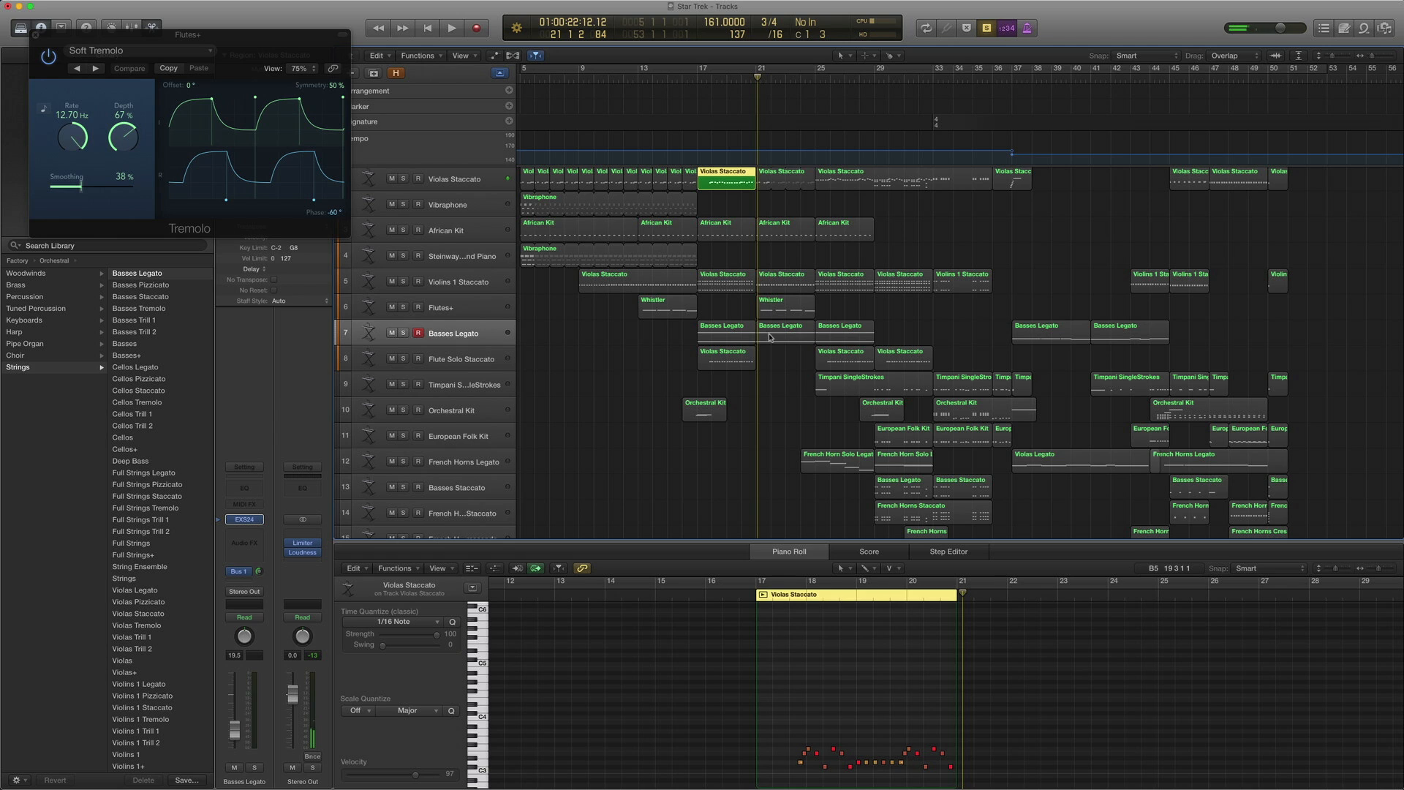
Inspect the matching region at bar 17 on the Flute Solo Staccato track and locate that track's patch in the Library
{"action": "left_click", "coordinate": [723, 360]}
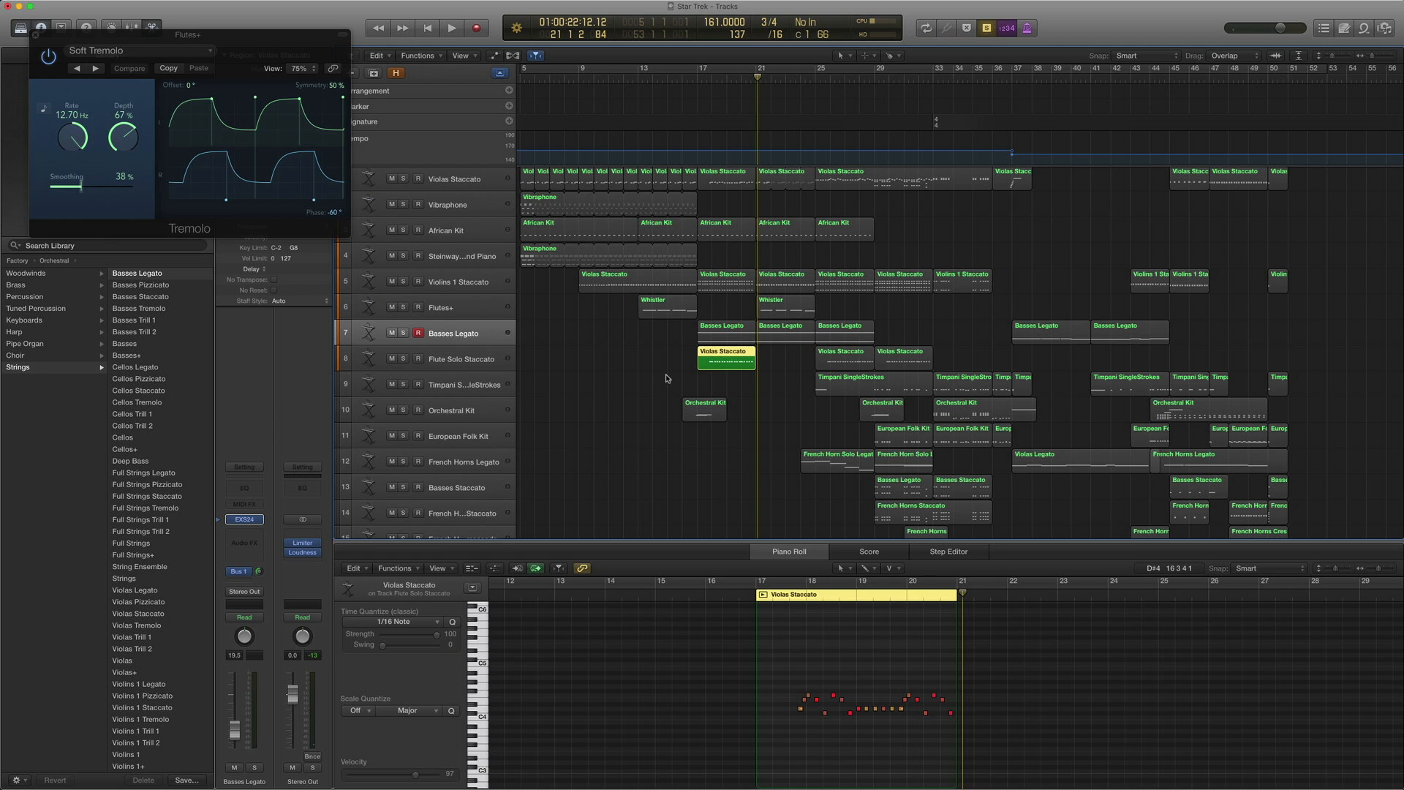
{"action": "left_click", "coordinate": [453, 359]}
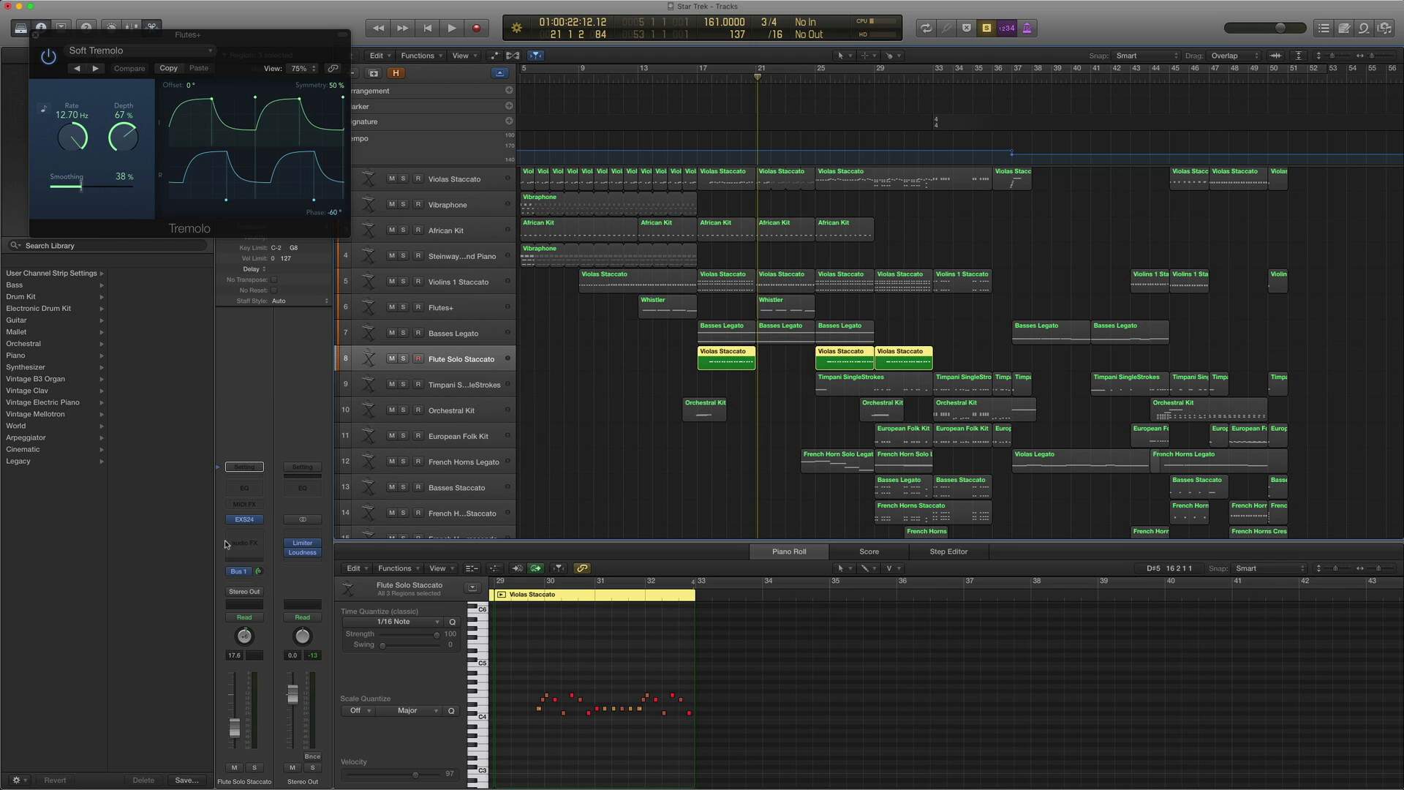
{"action": "left_click", "coordinate": [216, 517]}
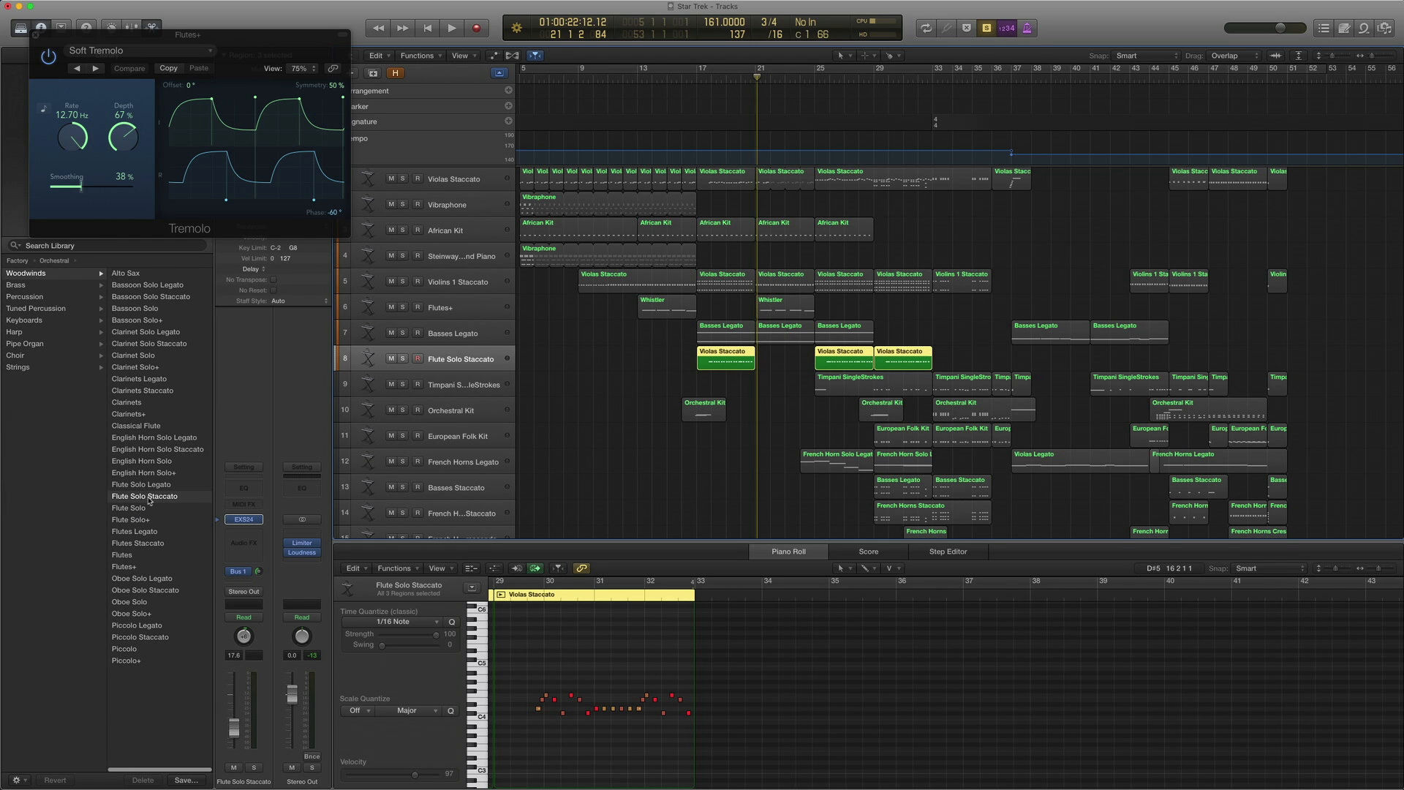
Play the Flute Solo Staccato regions soloed from bar 17, alone and together with the Violas Staccato region, and turn solo off
{"action": "left_click", "coordinate": [711, 78]}
{"action": "key", "text": "space"}
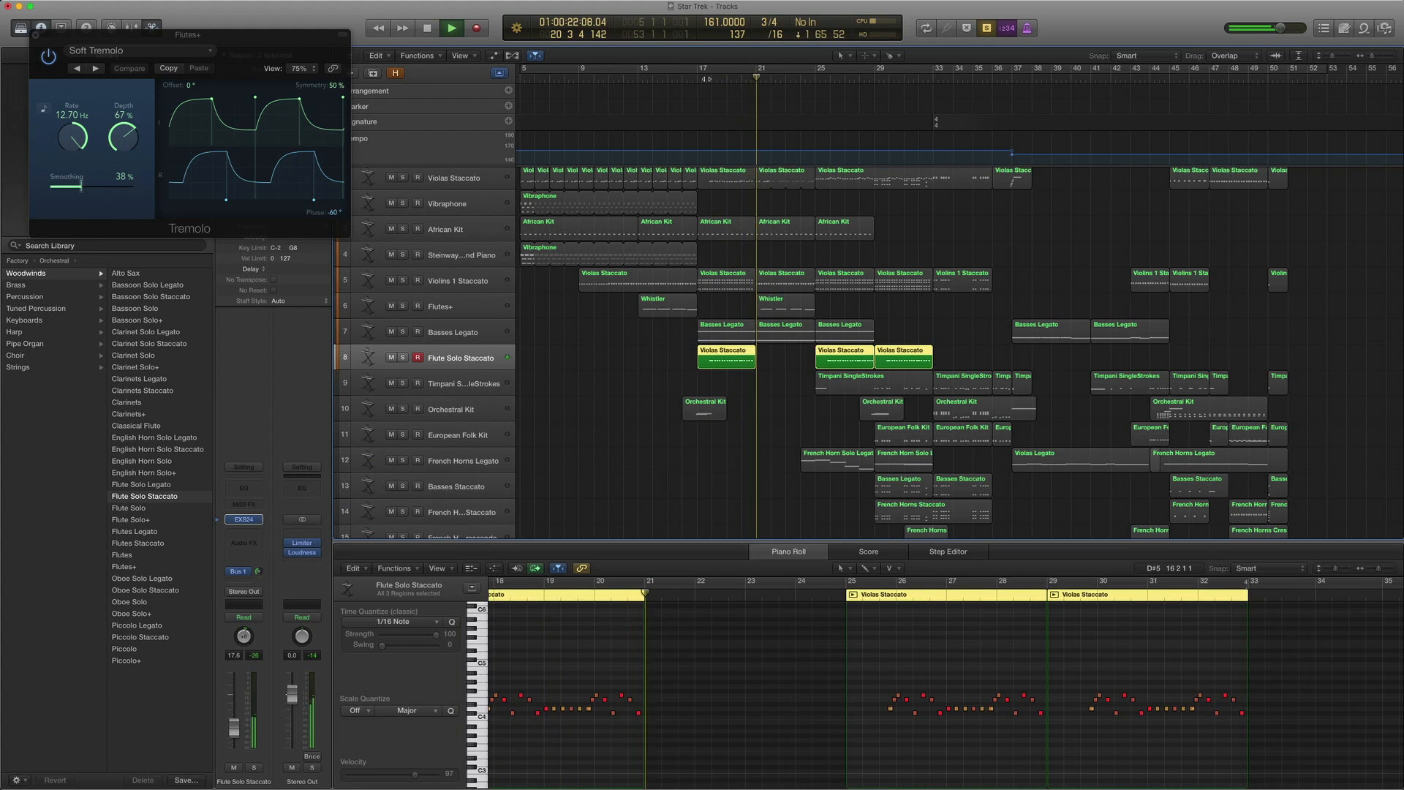
{"action": "key", "text": "space"}
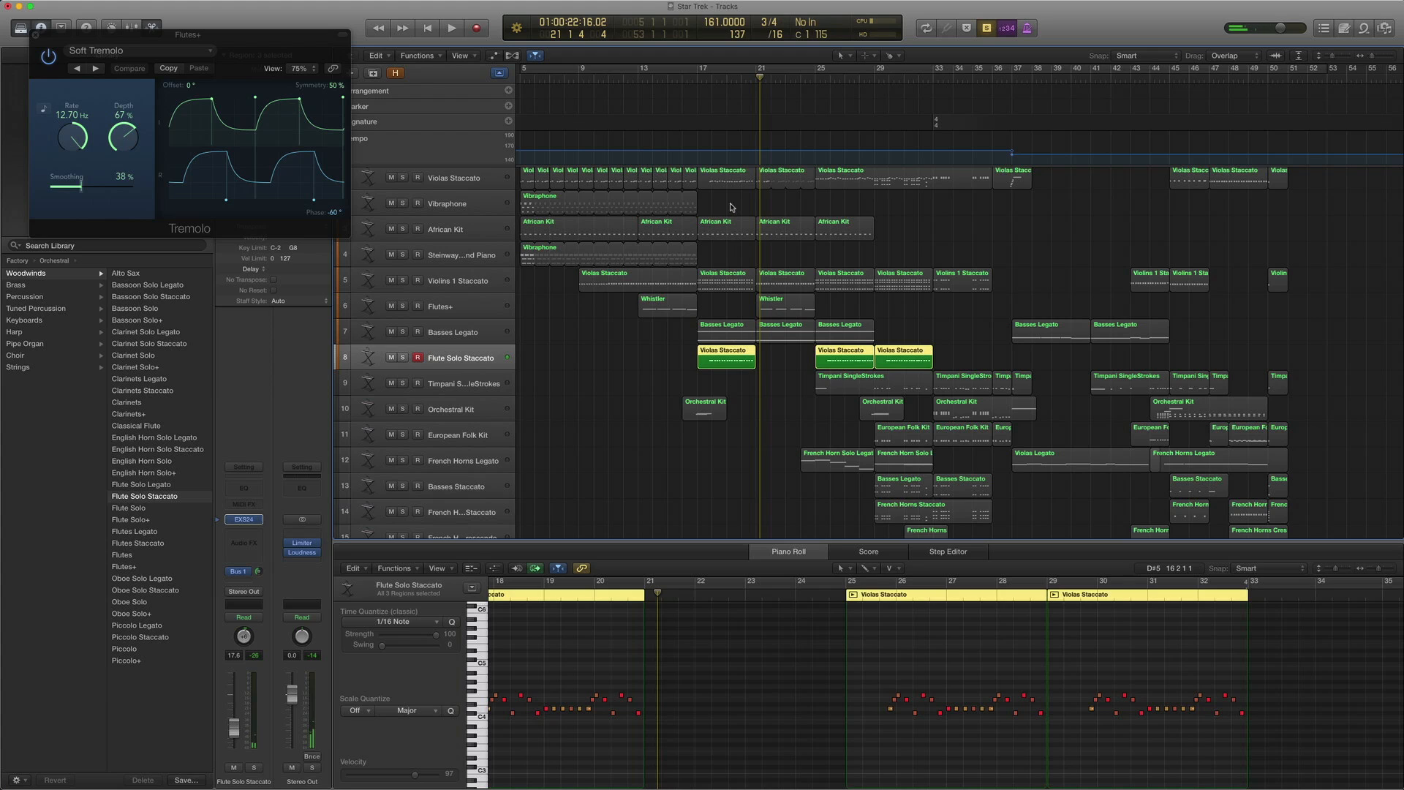
{"action": "left_click", "coordinate": [725, 182], "text": "shift"}
{"action": "key", "text": "shift+space"}
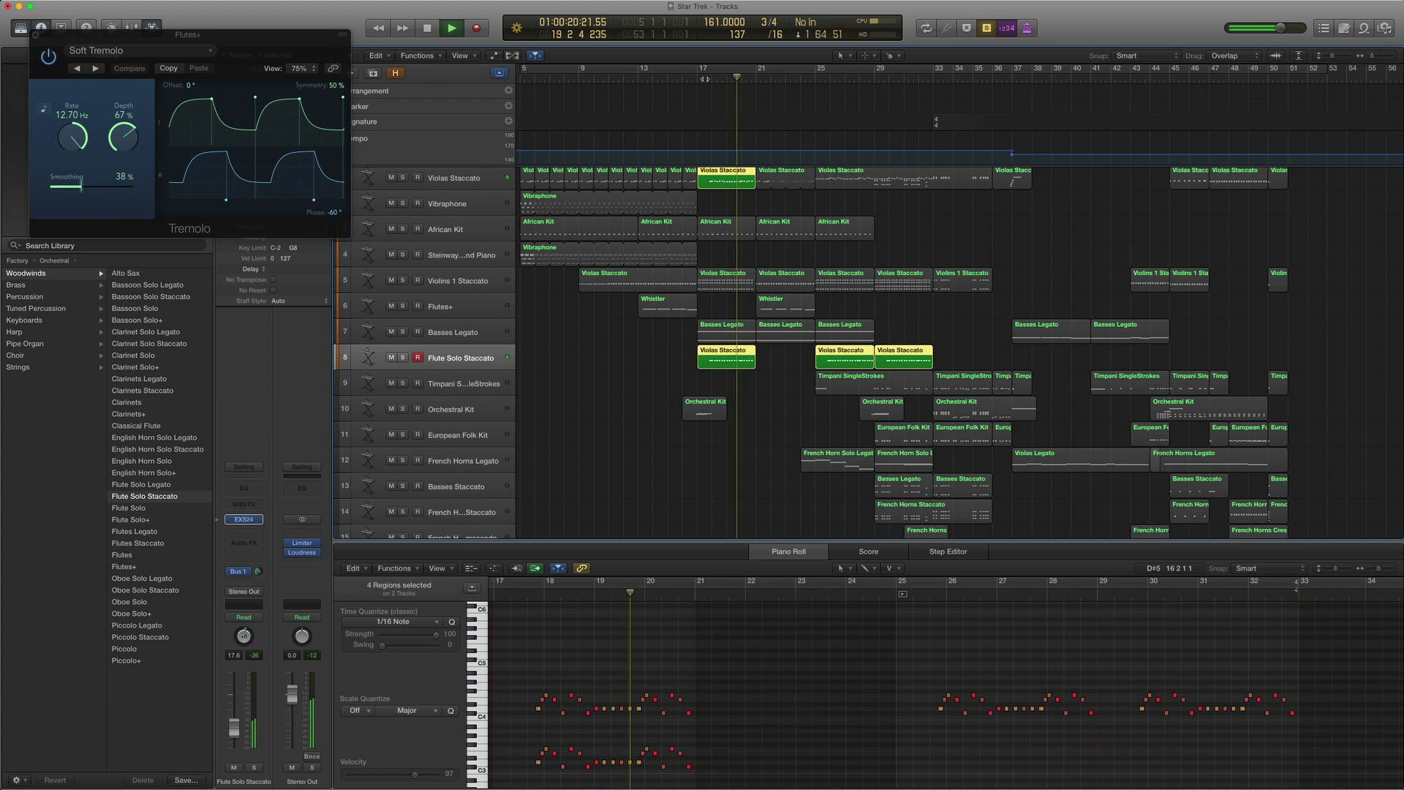
{"action": "key", "text": "space"}
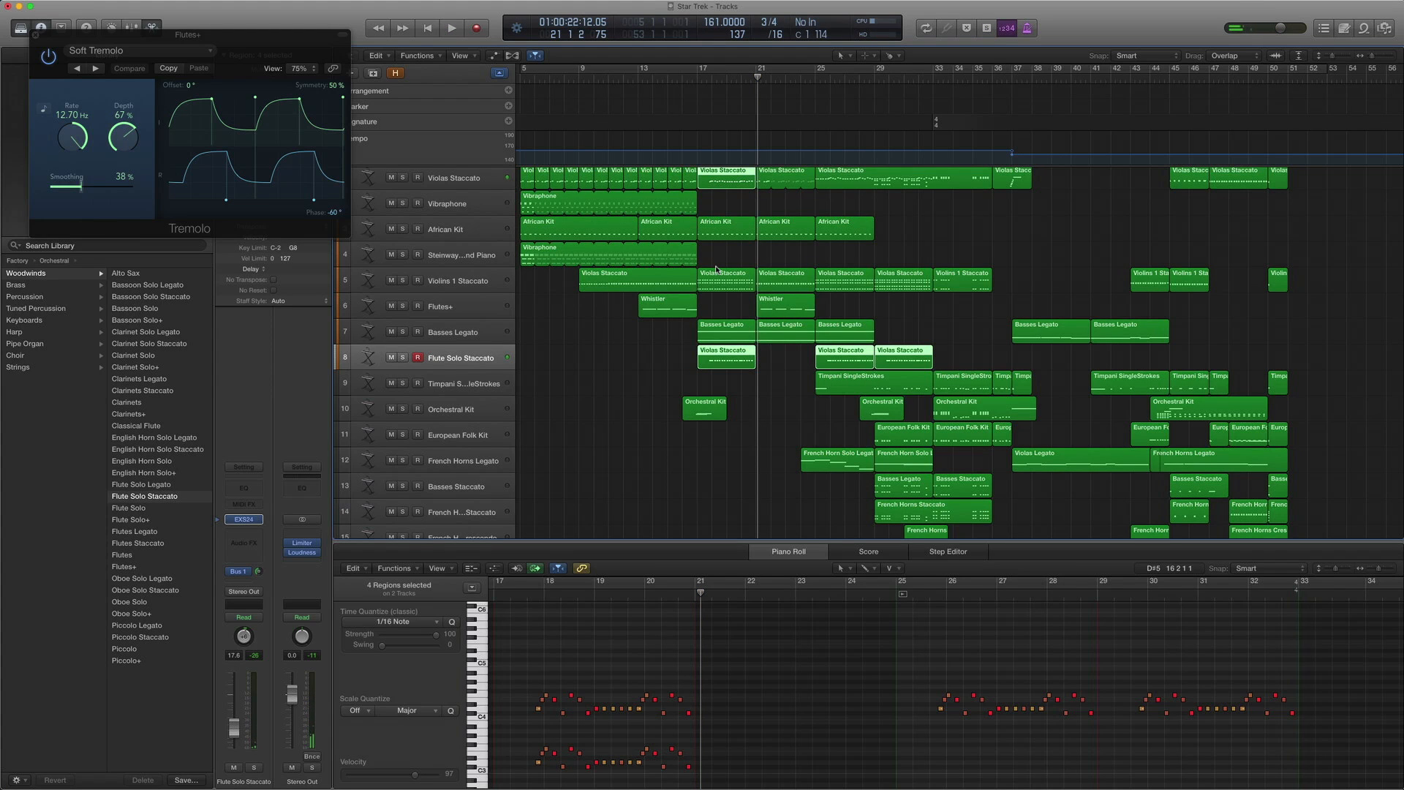
Select the African Kit, Violins 1 Staccato and Basses Legato regions at bar 17 and play the full arrangement from there to bar 25
{"action": "left_click", "coordinate": [726, 210]}
{"action": "left_click_drag", "start_coordinate": [727, 210], "coordinate": [728, 341]}
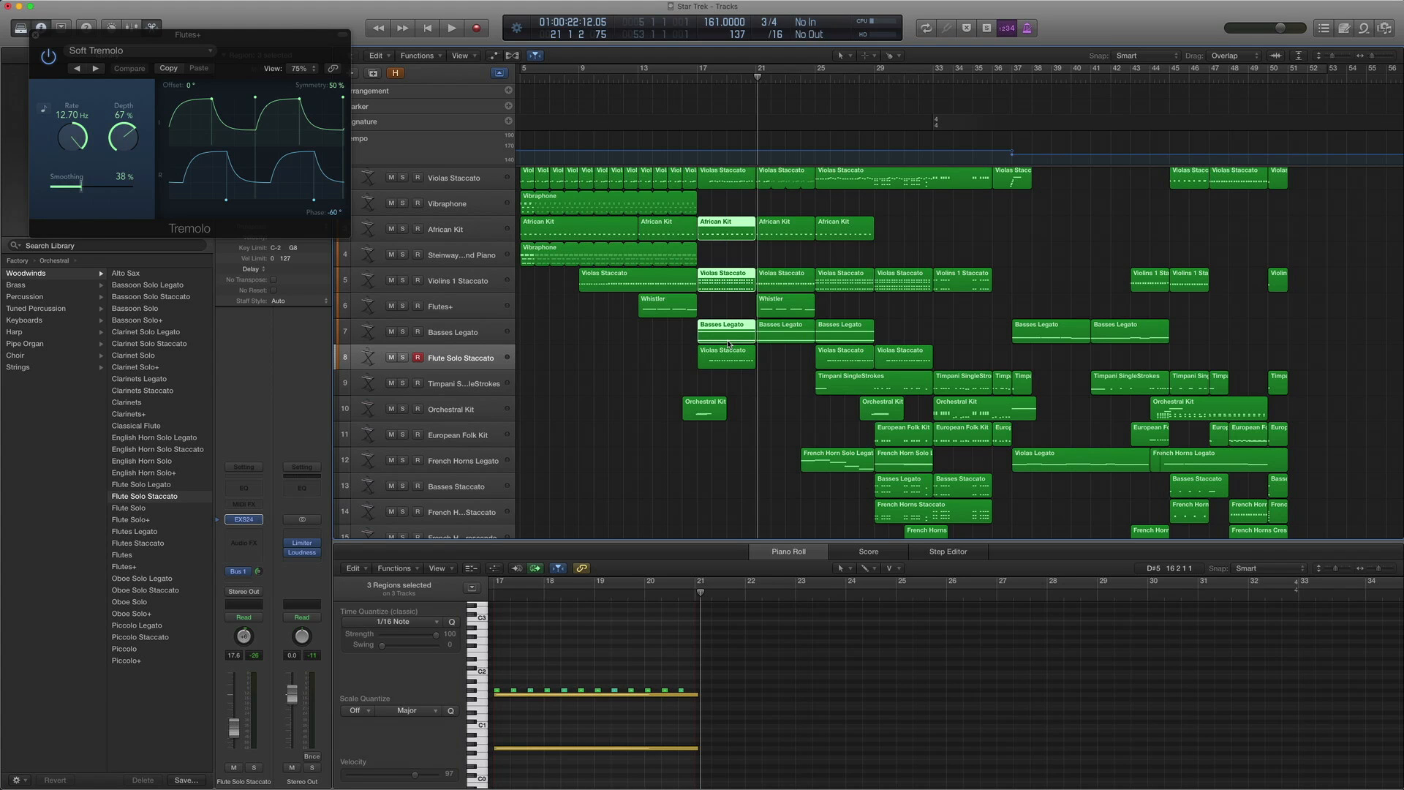
{"action": "scroll", "coordinate": [759, 332], "scroll_direction": "down", "scroll_amount": 1}
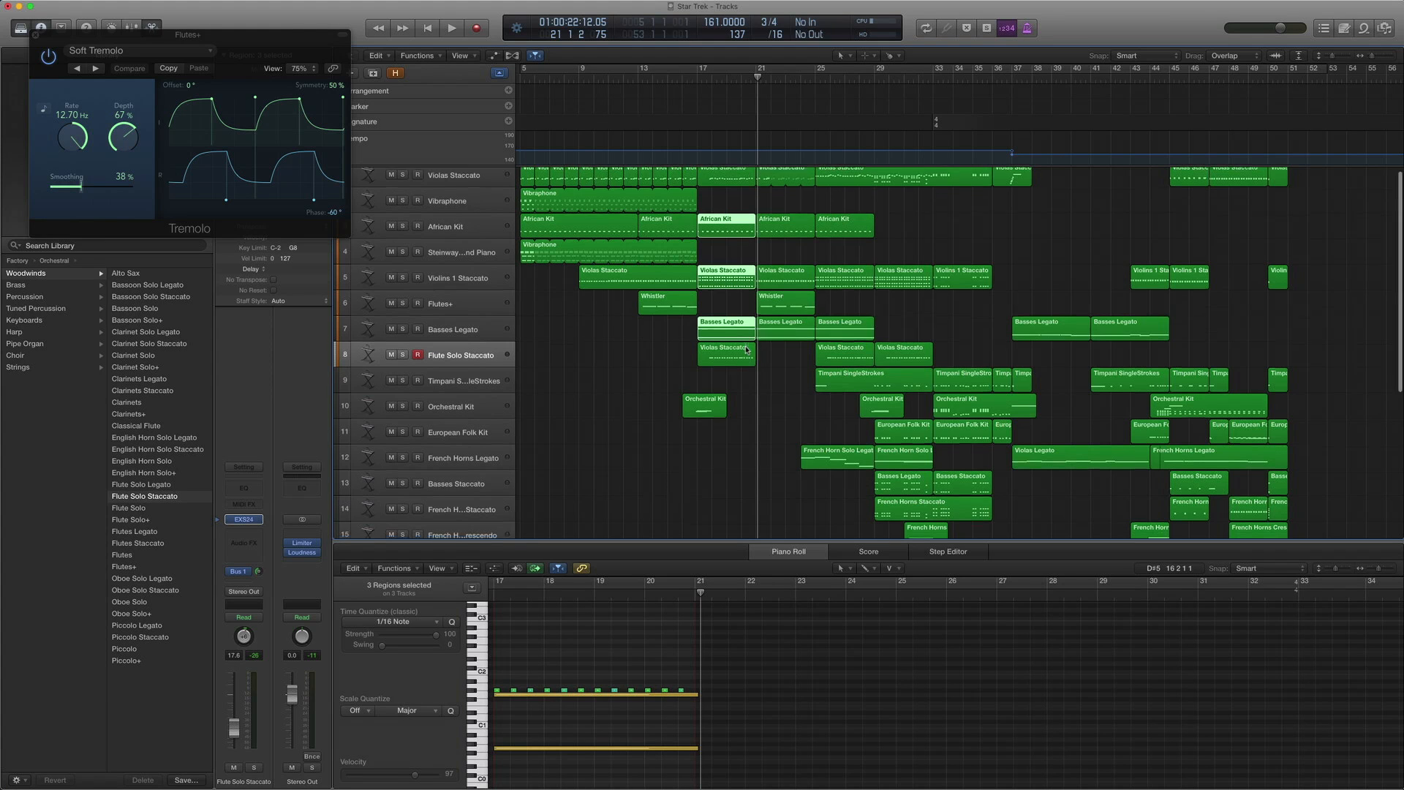
{"action": "scroll", "coordinate": [758, 331], "scroll_direction": "up", "scroll_amount": 1}
{"action": "double_click", "coordinate": [698, 80]}
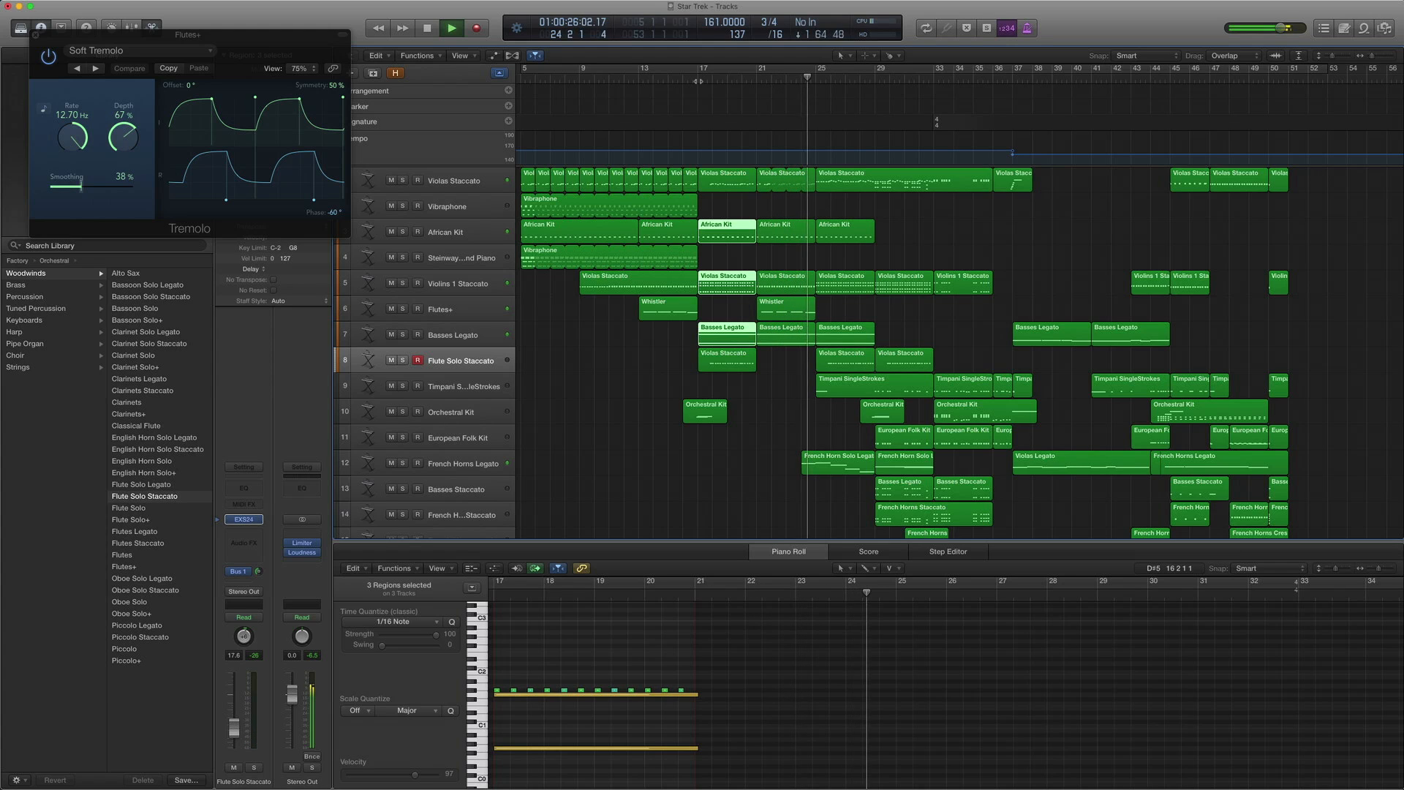
{"action": "key", "text": "space"}
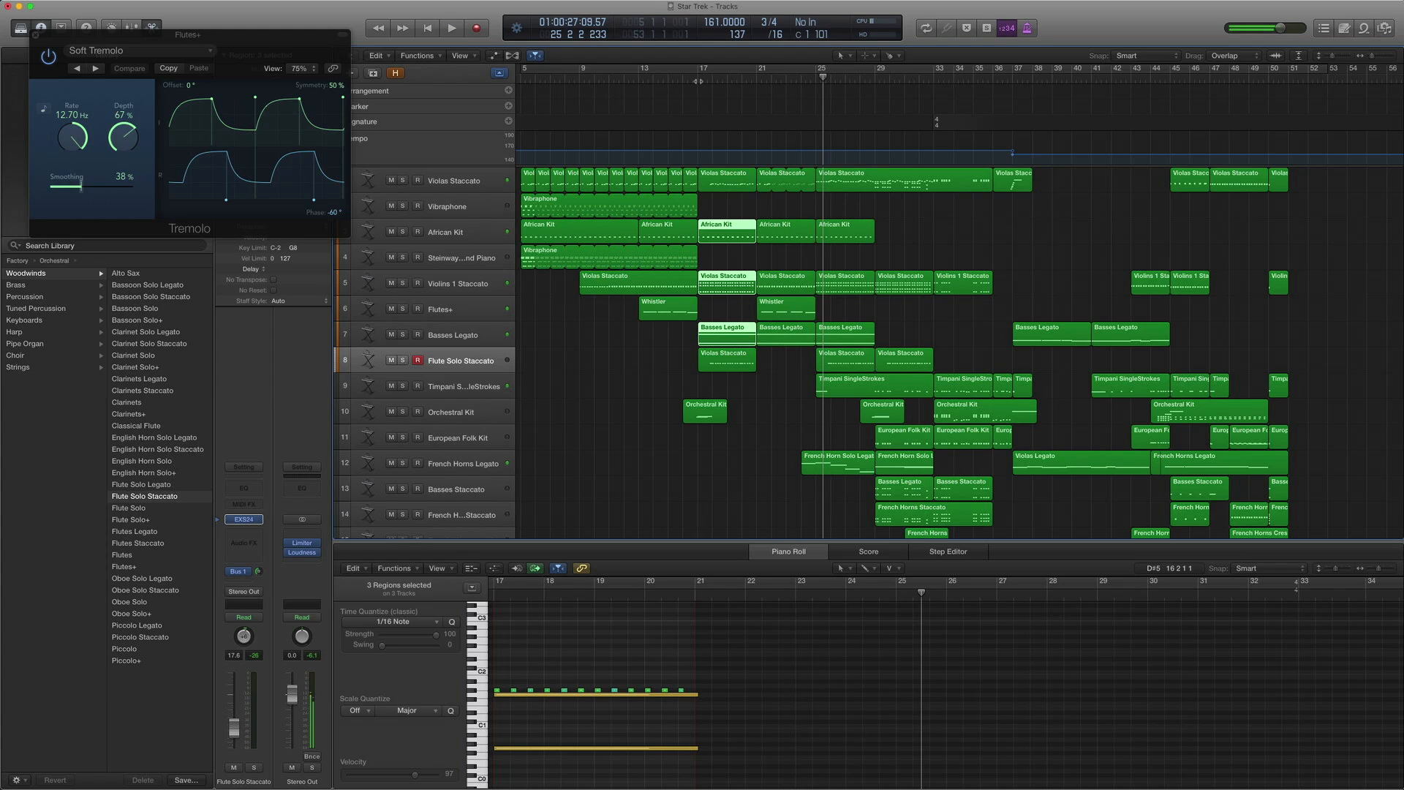
Select the French Horns Legato track, play it soloed from about bar 24 to bar 28, and turn solo off
{"action": "left_click", "coordinate": [468, 476]}
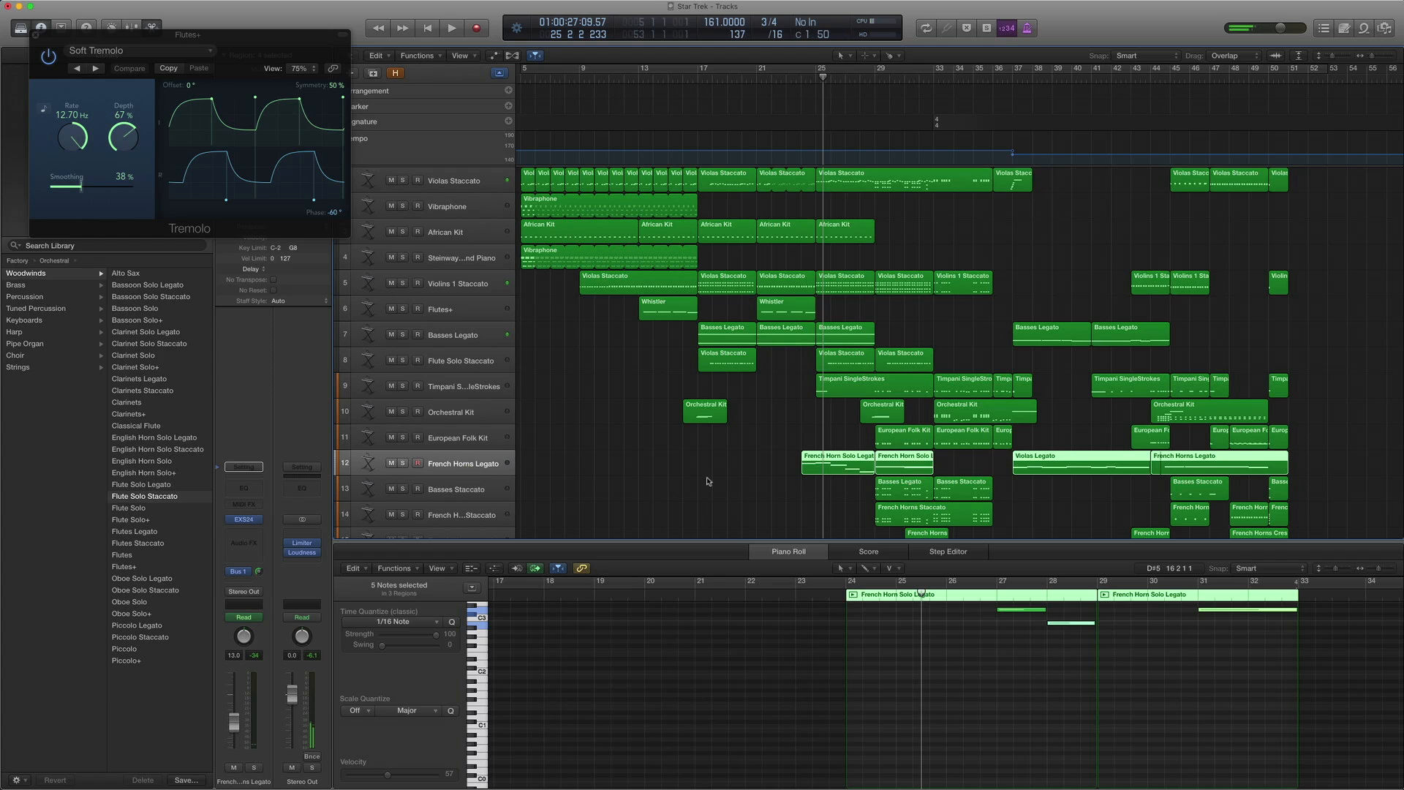
{"action": "left_click", "coordinate": [809, 68]}
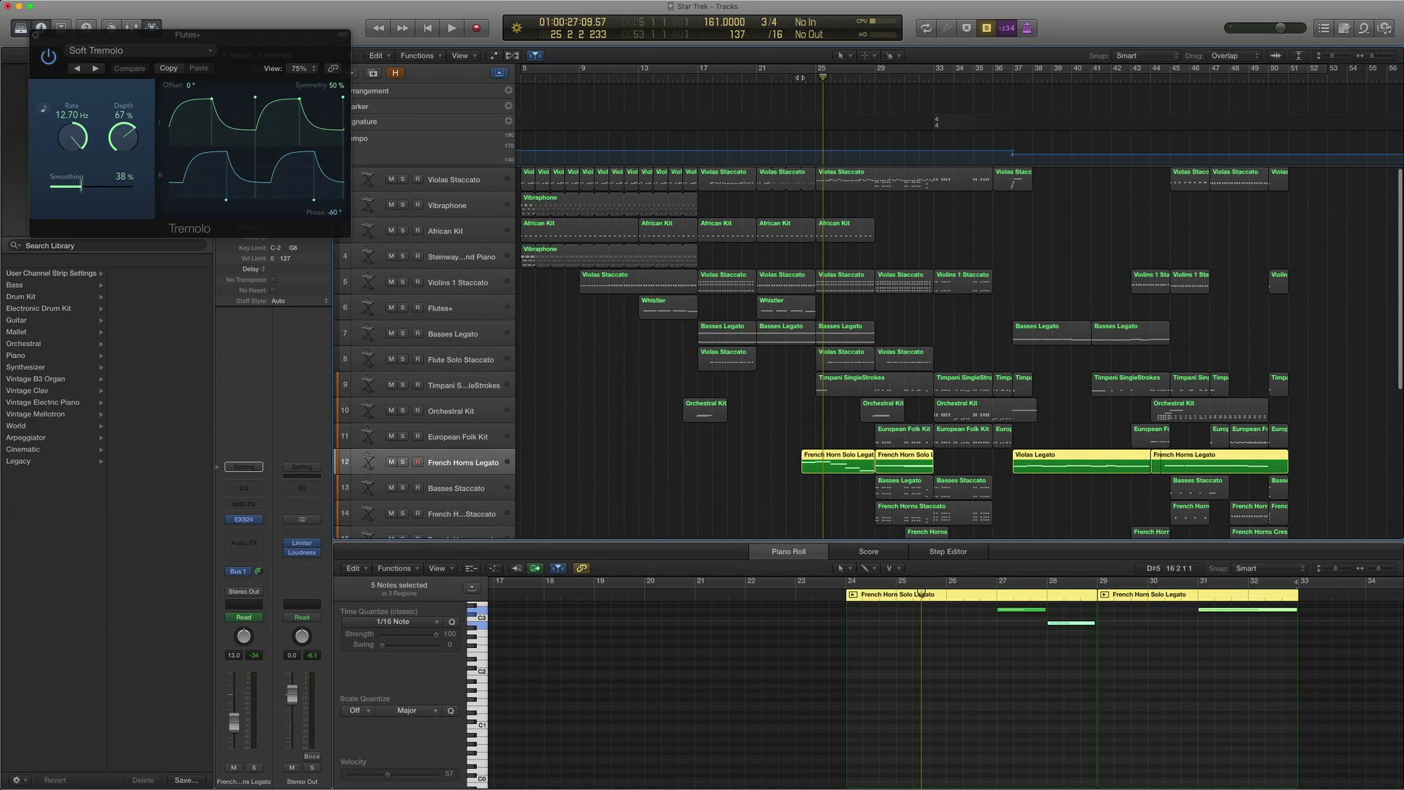
{"action": "key", "text": "space"}
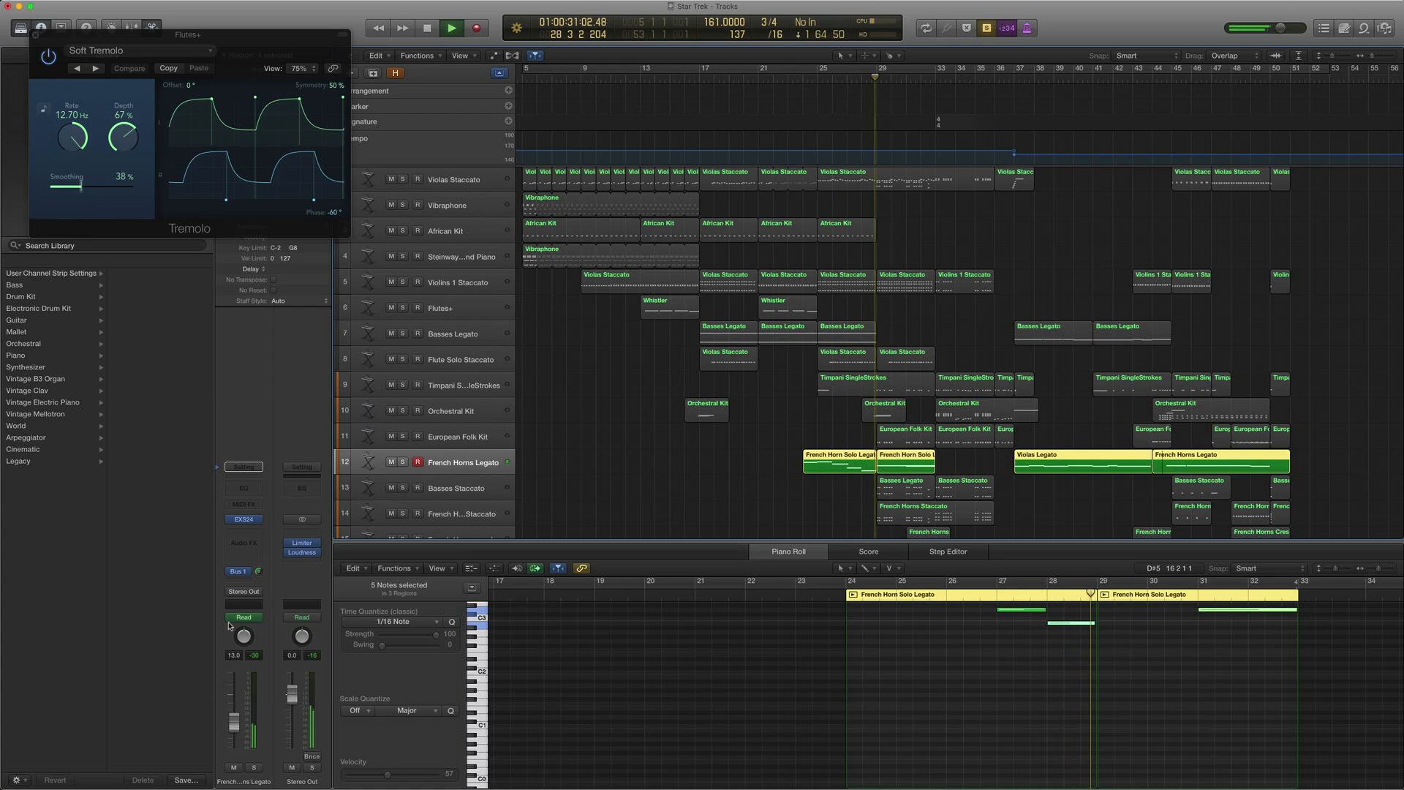
{"action": "key", "text": "ctrl+s"}
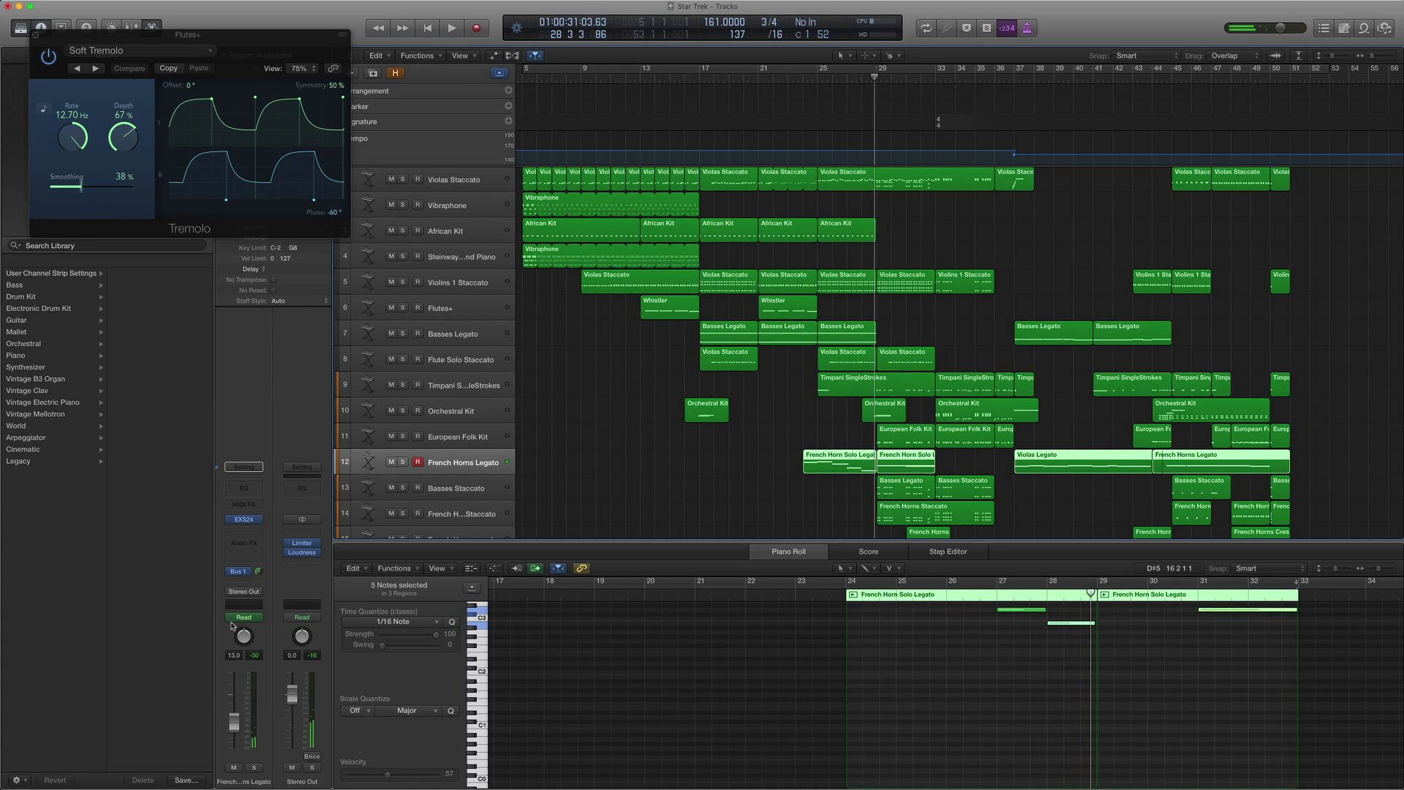
Inspect the French Horns Legato track's patch under Orchestral Brass in the Library, its Bus 1 reverb and its volume automation
{"action": "left_click", "coordinate": [217, 522]}
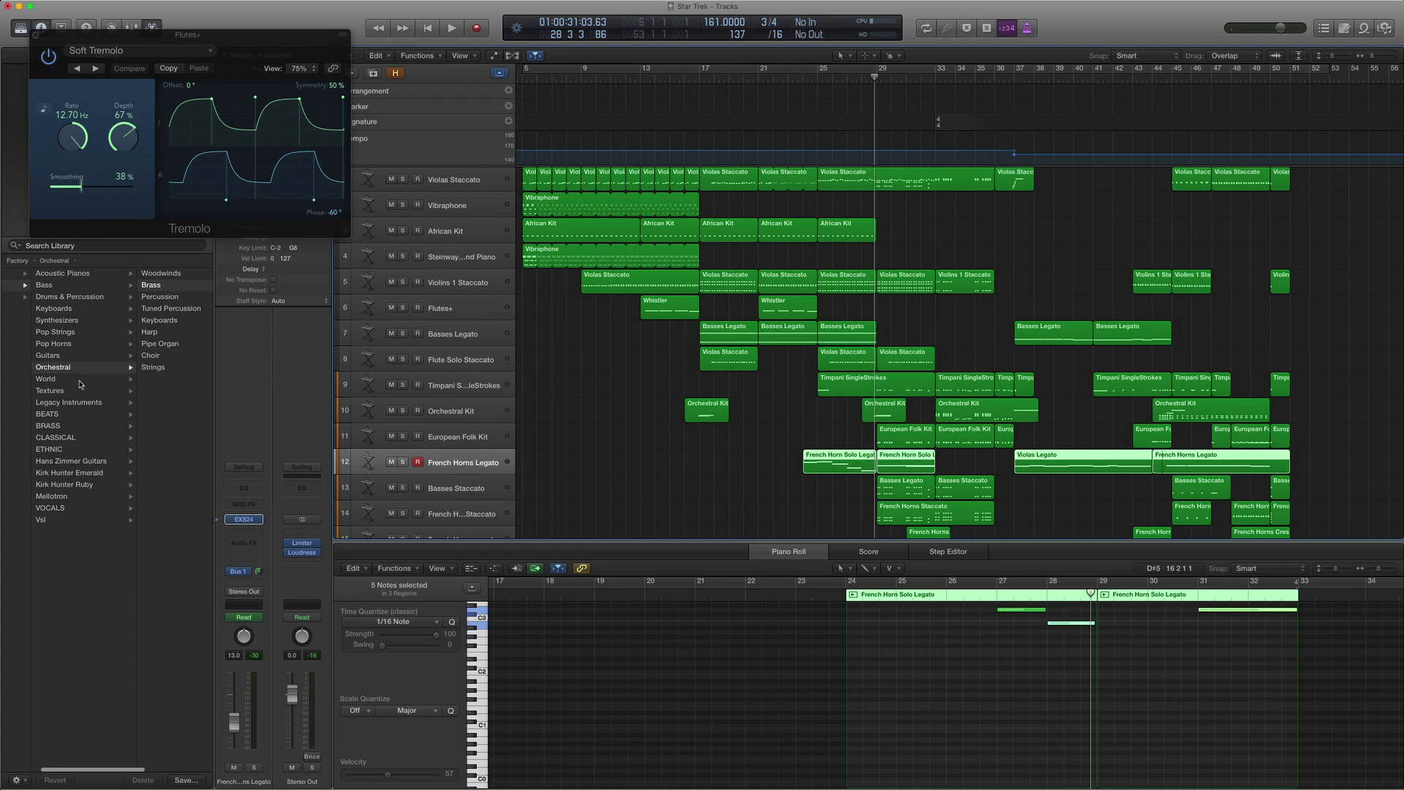
{"action": "scroll", "coordinate": [105, 340], "scroll_direction": "right", "scroll_amount": 3}
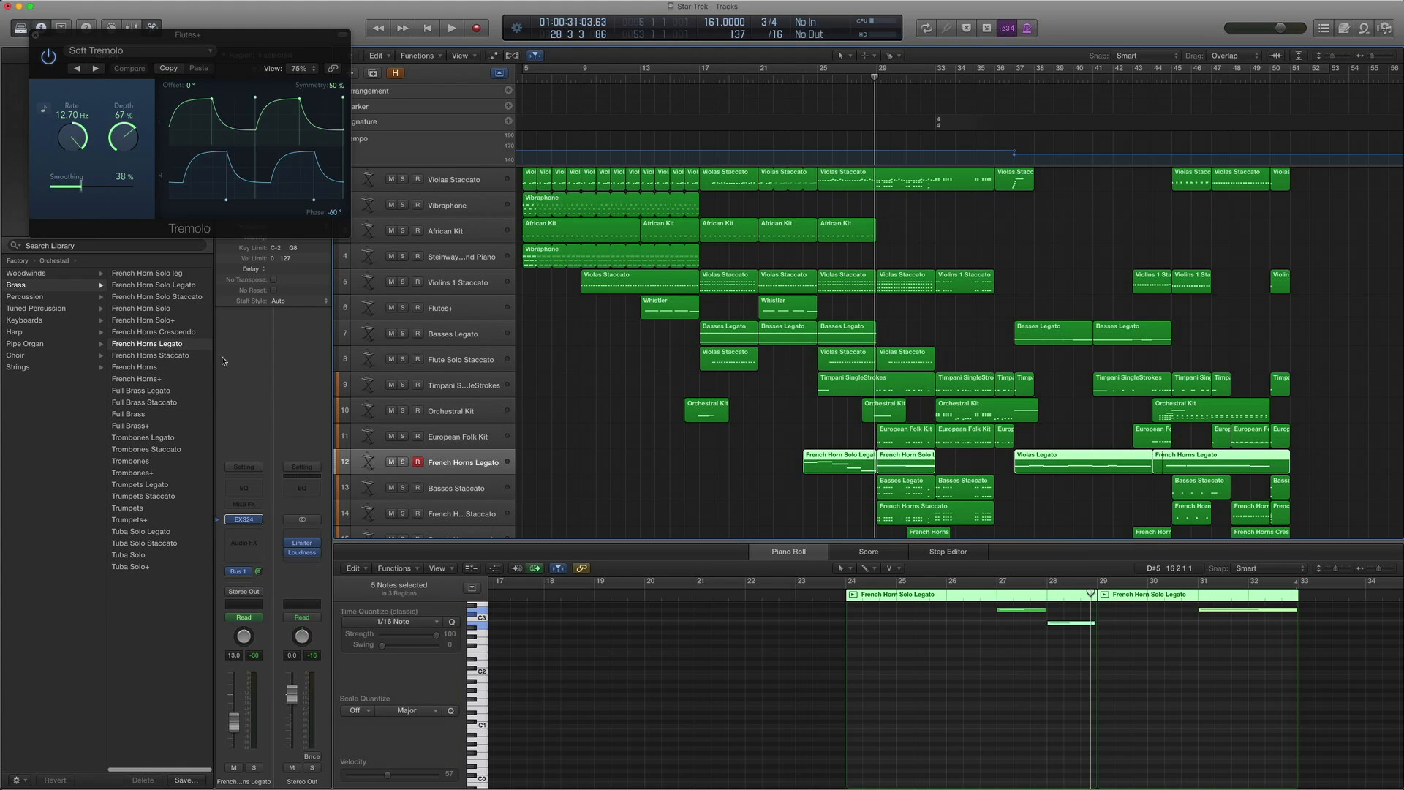
{"action": "left_click", "coordinate": [241, 573]}
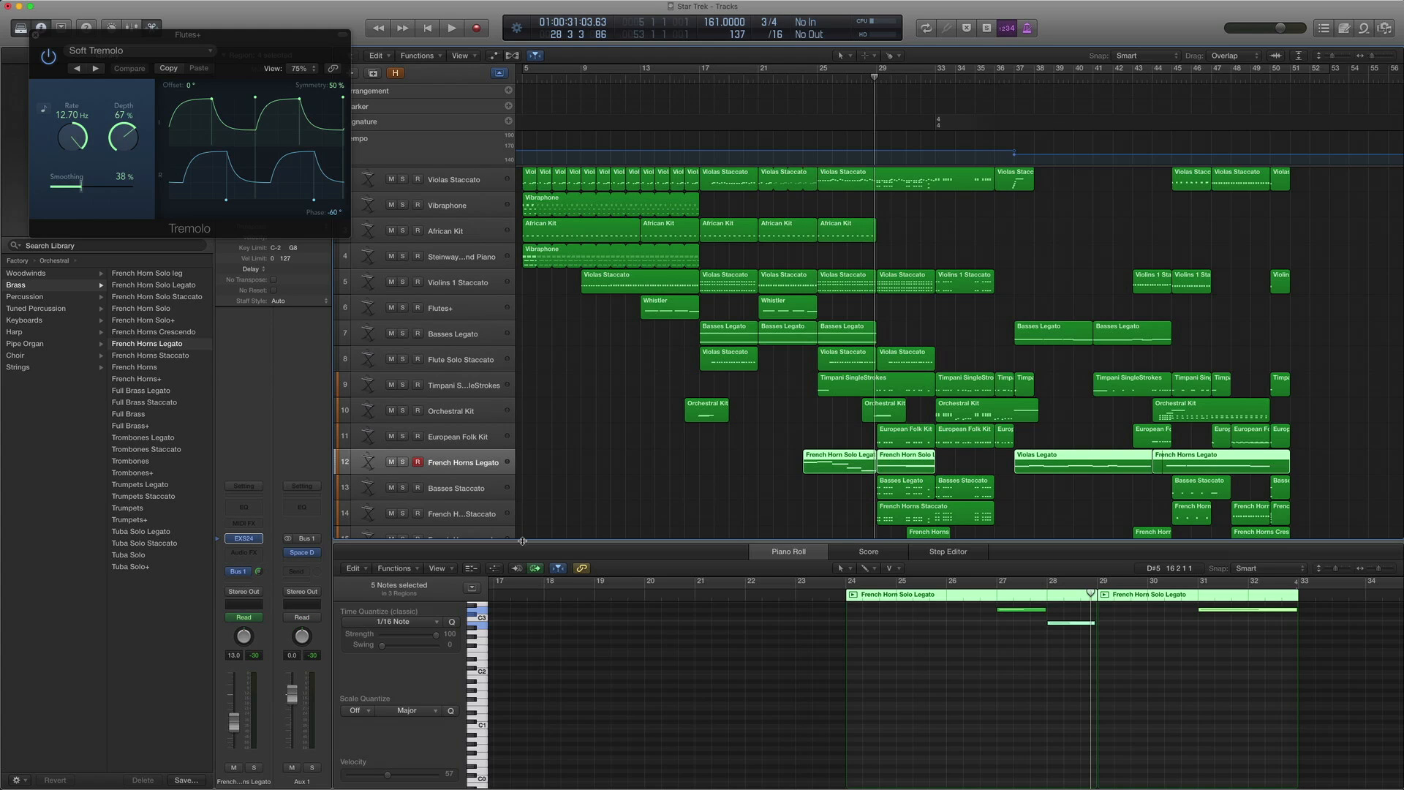
{"action": "key", "text": "ctrl+a"}
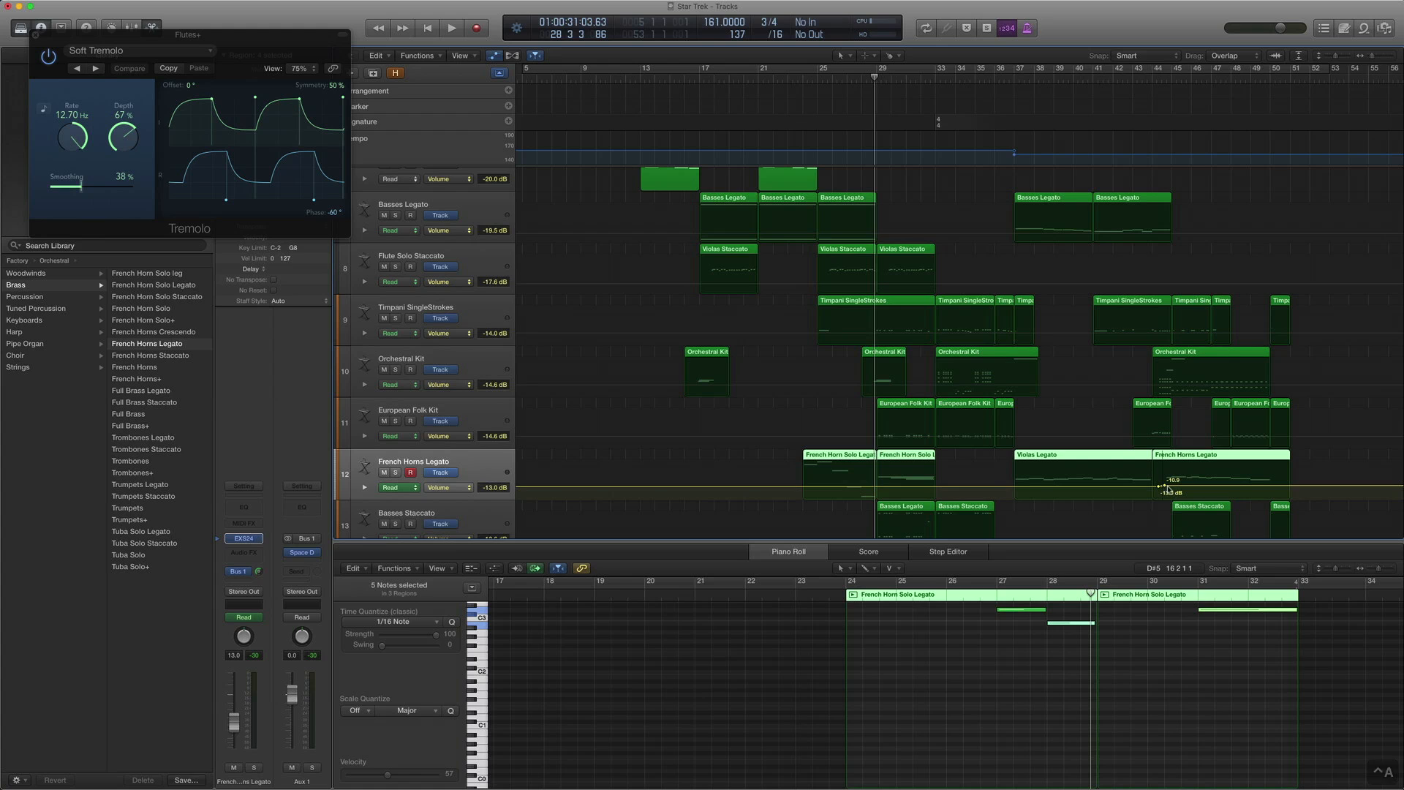
{"action": "key", "text": "ctrl+a"}
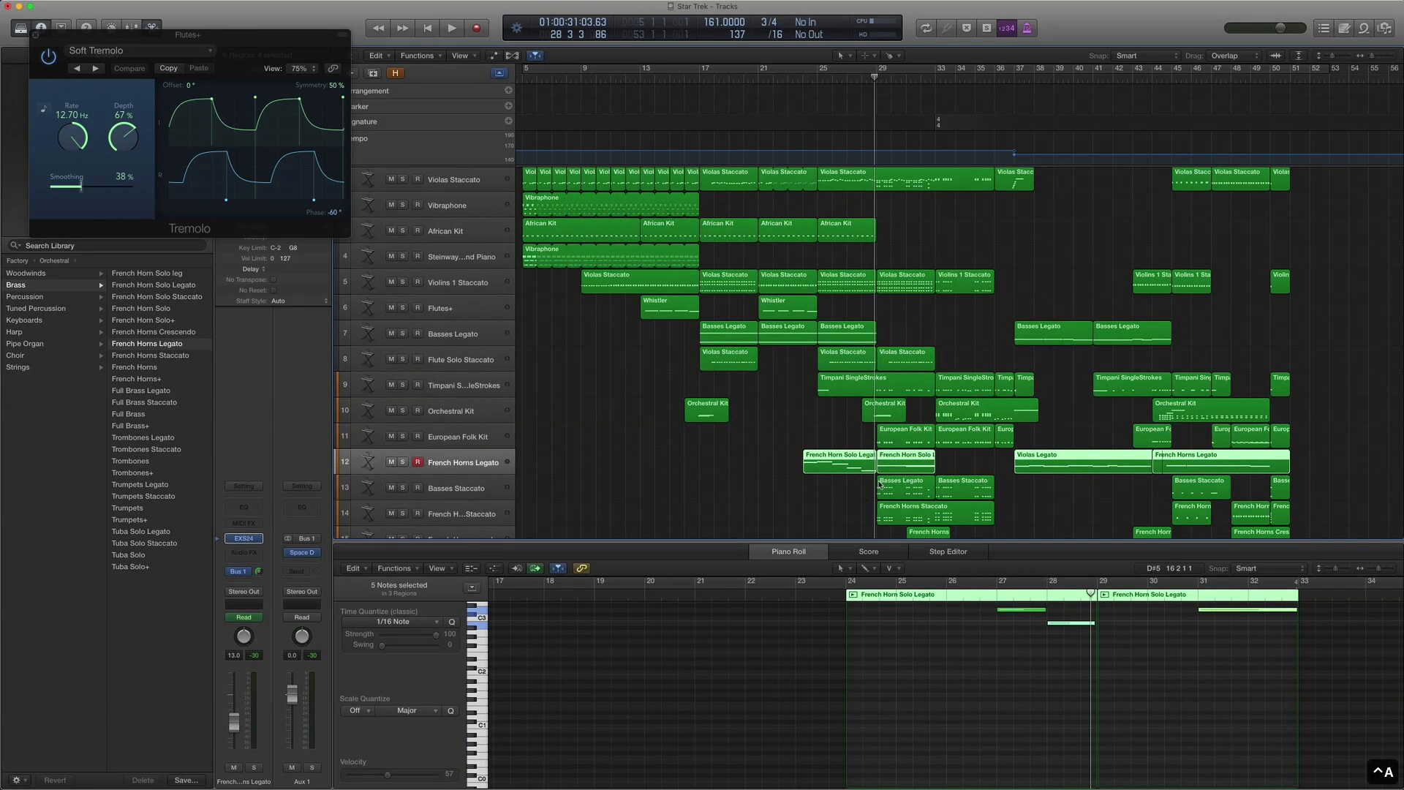
Select the overlapping flute, timpani and French horn regions around bar 25, play all tracks through to bar 28, and clear the selection
{"action": "left_click_drag", "start_coordinate": [842, 501], "coordinate": [841, 359]}
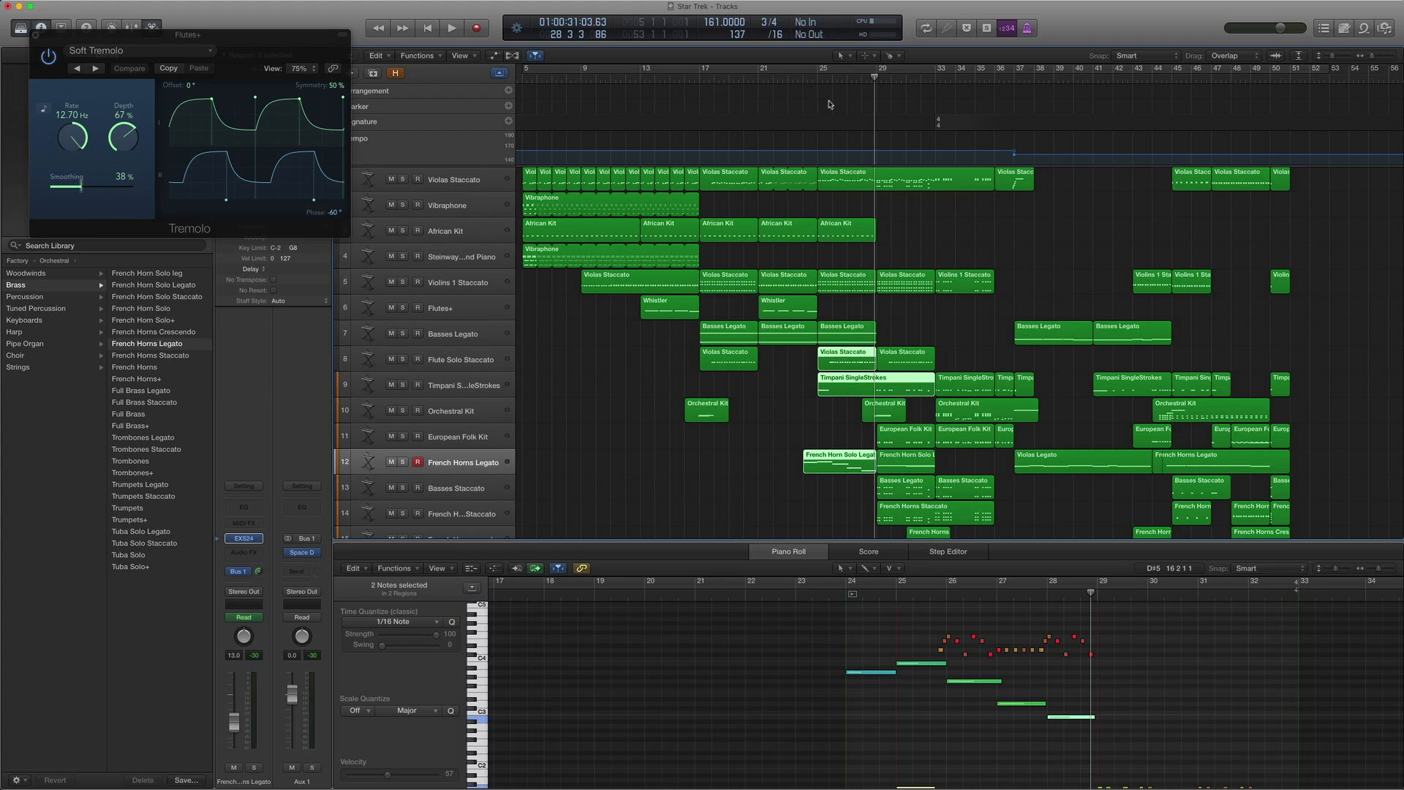
{"action": "left_click", "coordinate": [814, 82]}
{"action": "key", "text": "space"}
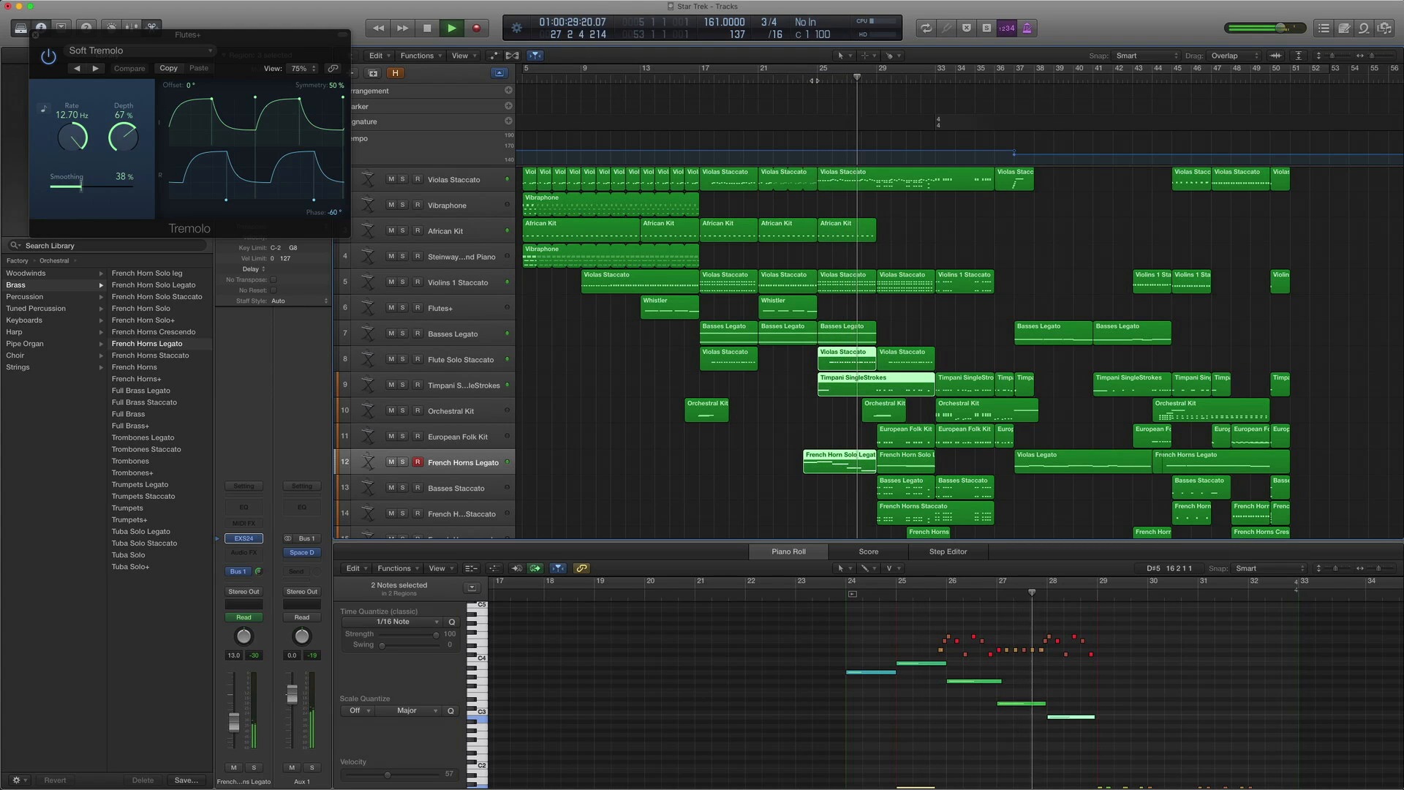
{"action": "key", "text": "space"}
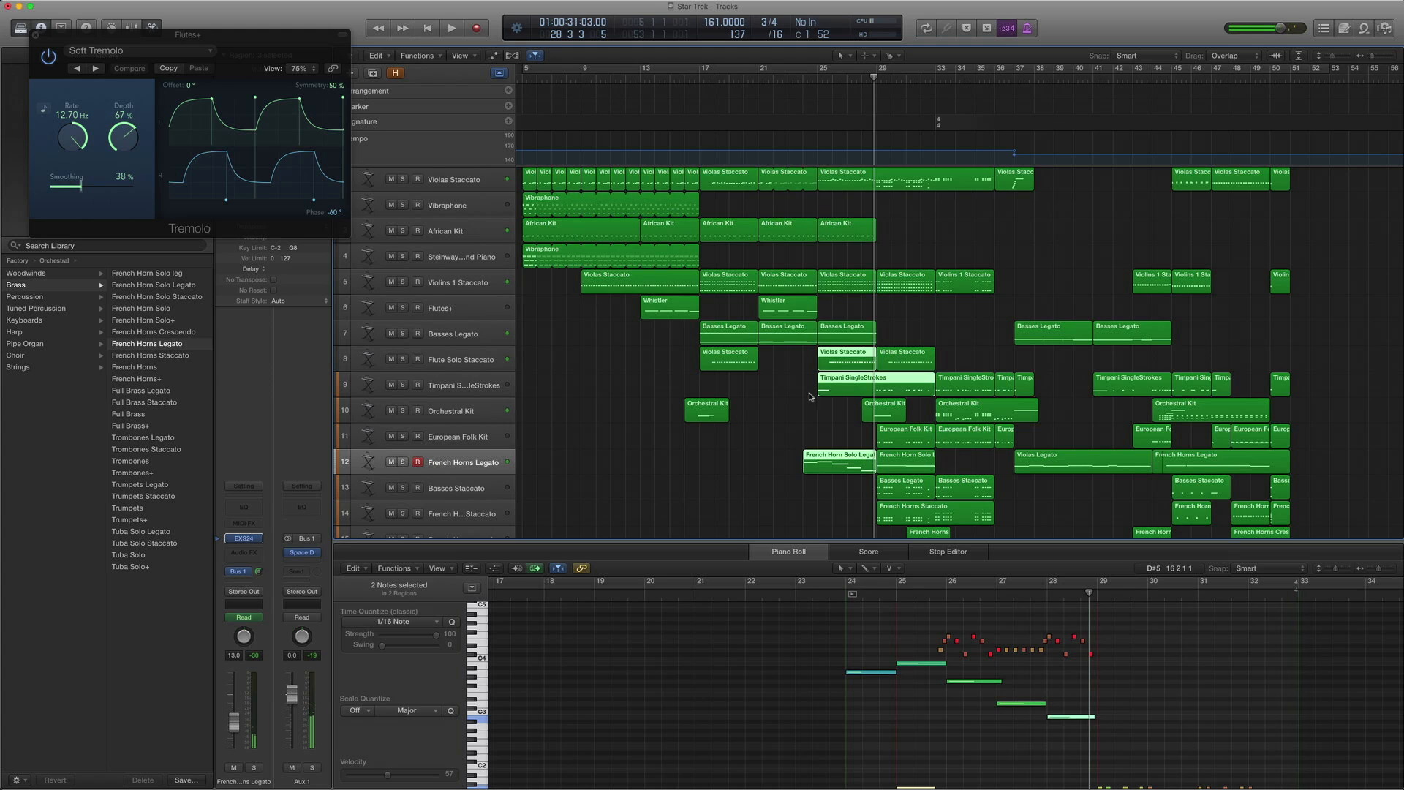
{"action": "left_click", "coordinate": [793, 437]}
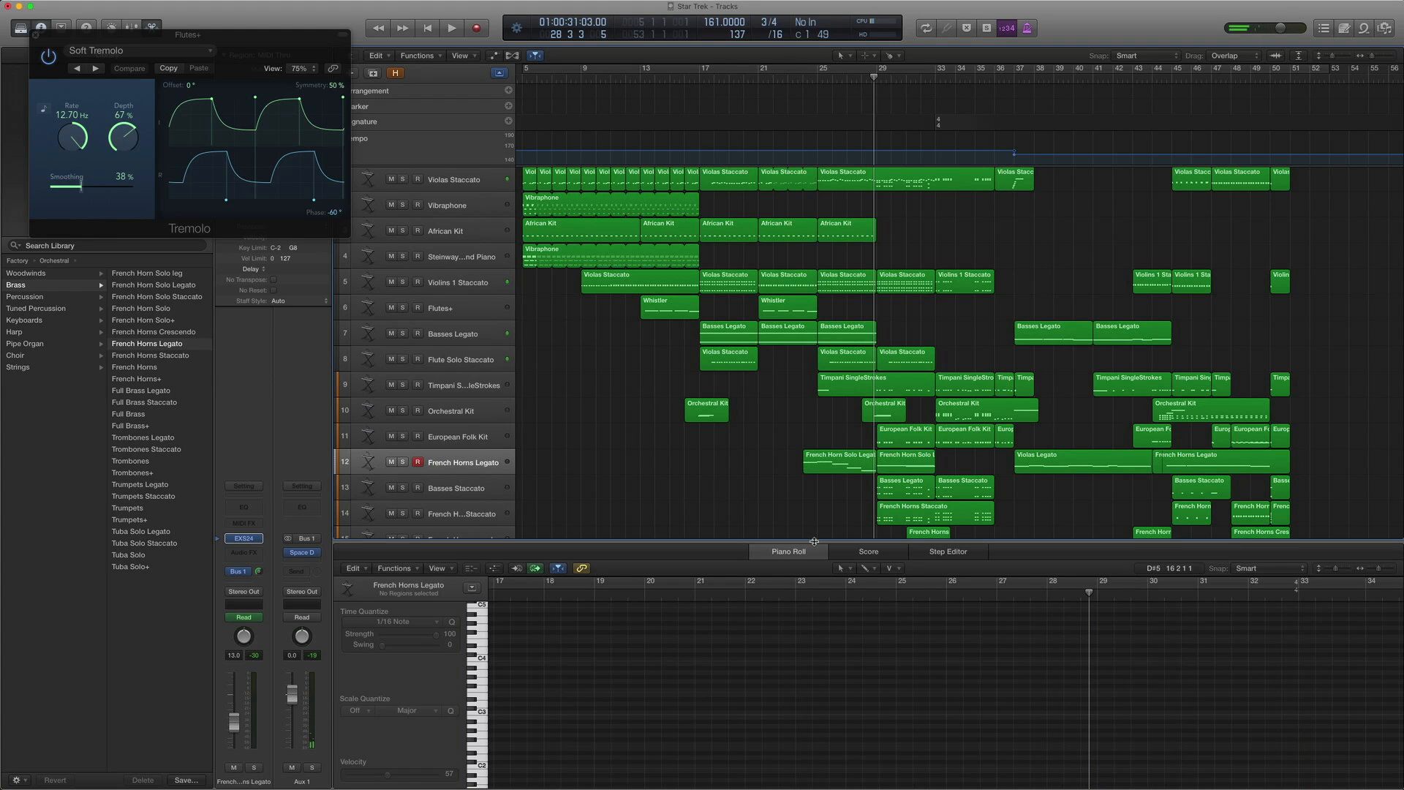
Examine the notes of the four Violins 1 Staccato track regions between bars 17 and 33 in the Piano Roll
{"action": "key", "text": "e"}
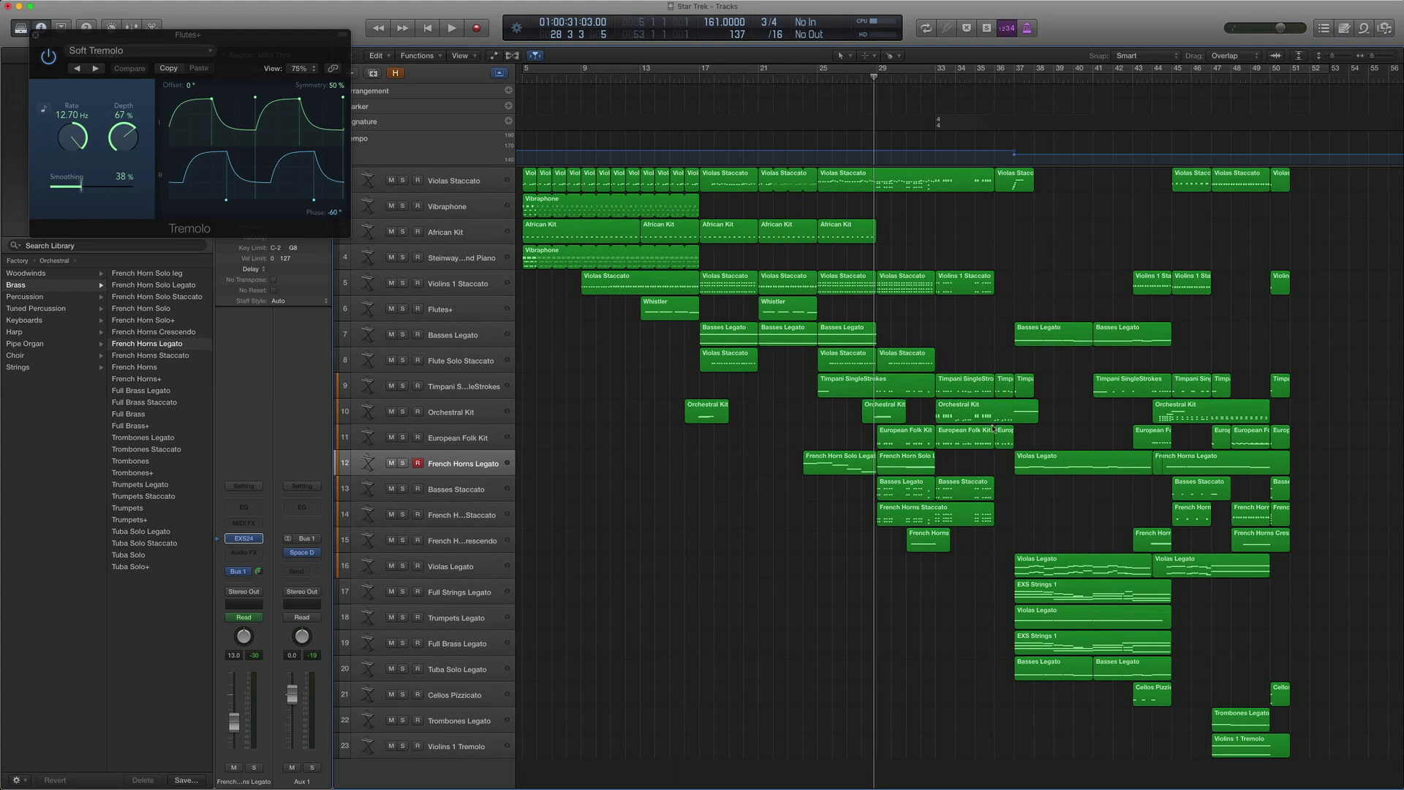
{"action": "left_click", "coordinate": [909, 284]}
{"action": "key", "text": "e"}
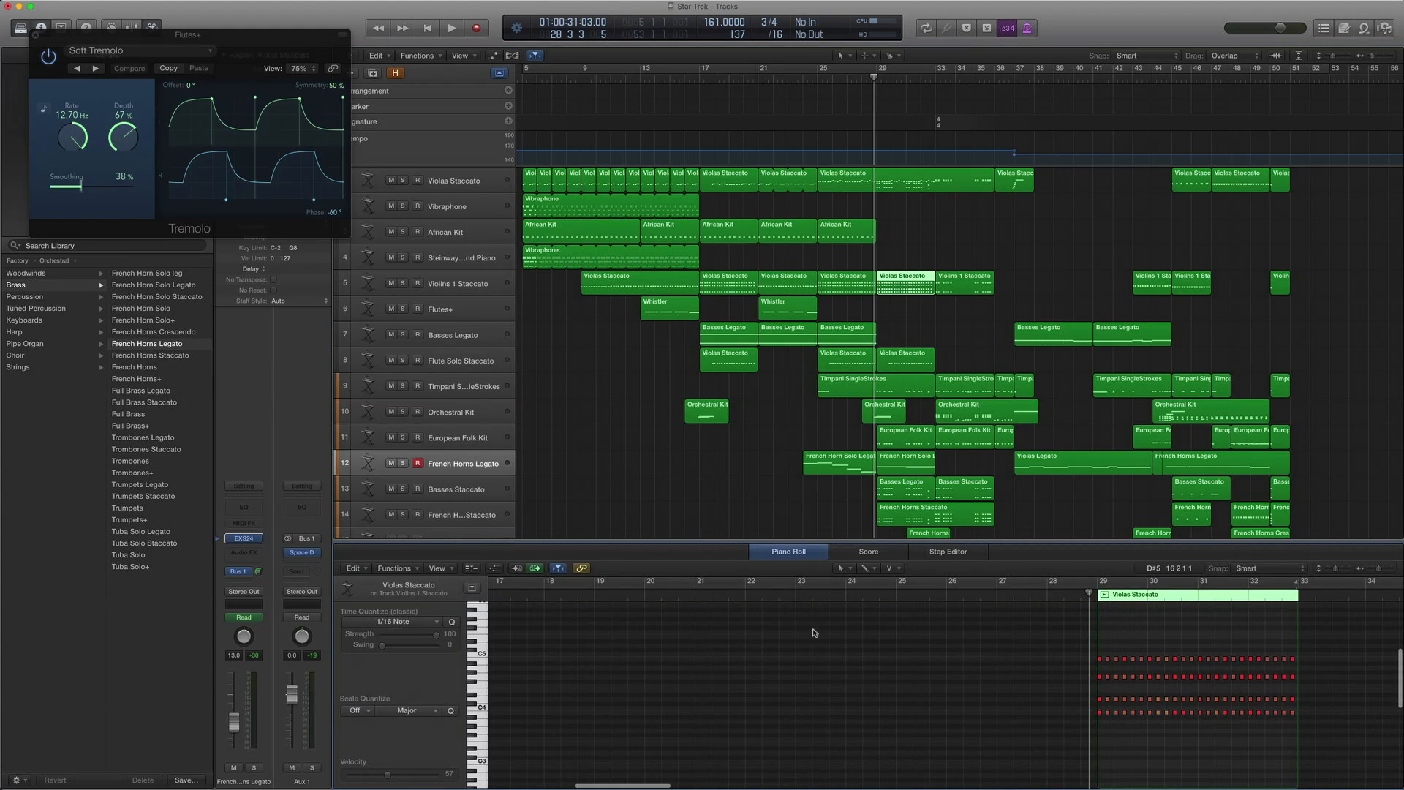
{"action": "scroll", "coordinate": [1066, 707], "scroll_direction": "right", "scroll_amount": 4}
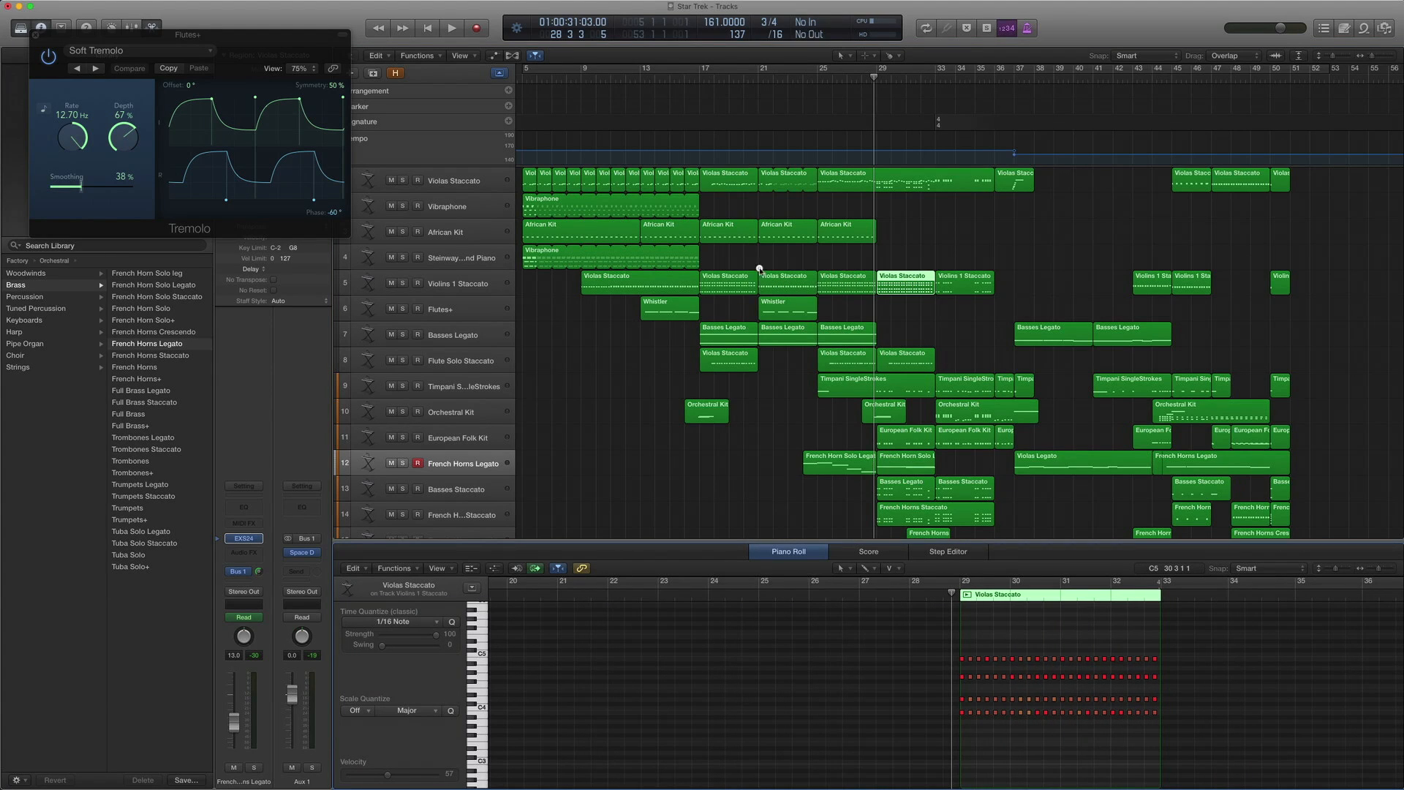
{"action": "left_click_drag", "start_coordinate": [759, 269], "coordinate": [881, 288]}
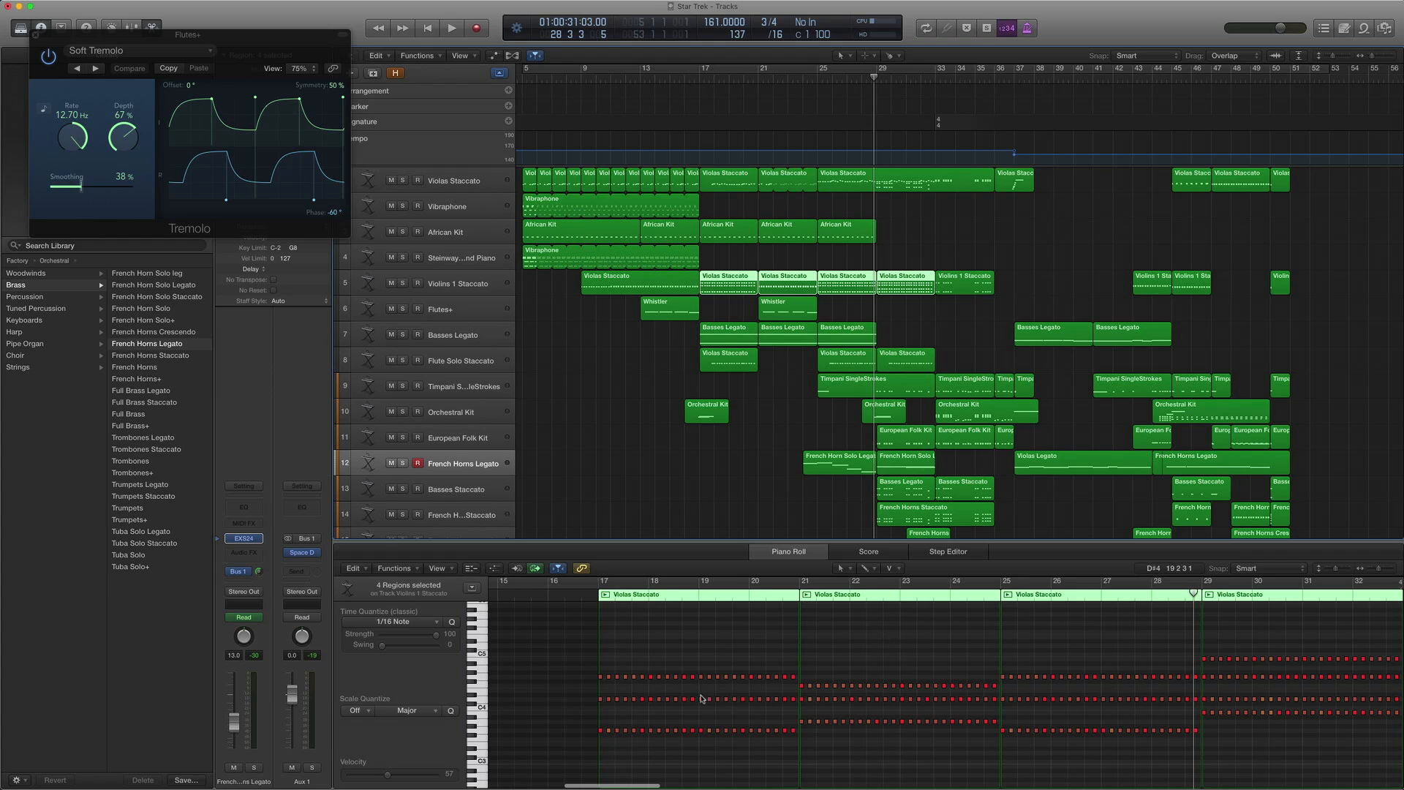
Play the four selected Violins 1 Staccato regions soloed up to bar 32 and turn solo off
{"action": "key", "text": "ctrl+s"}
{"action": "key", "text": "space"}
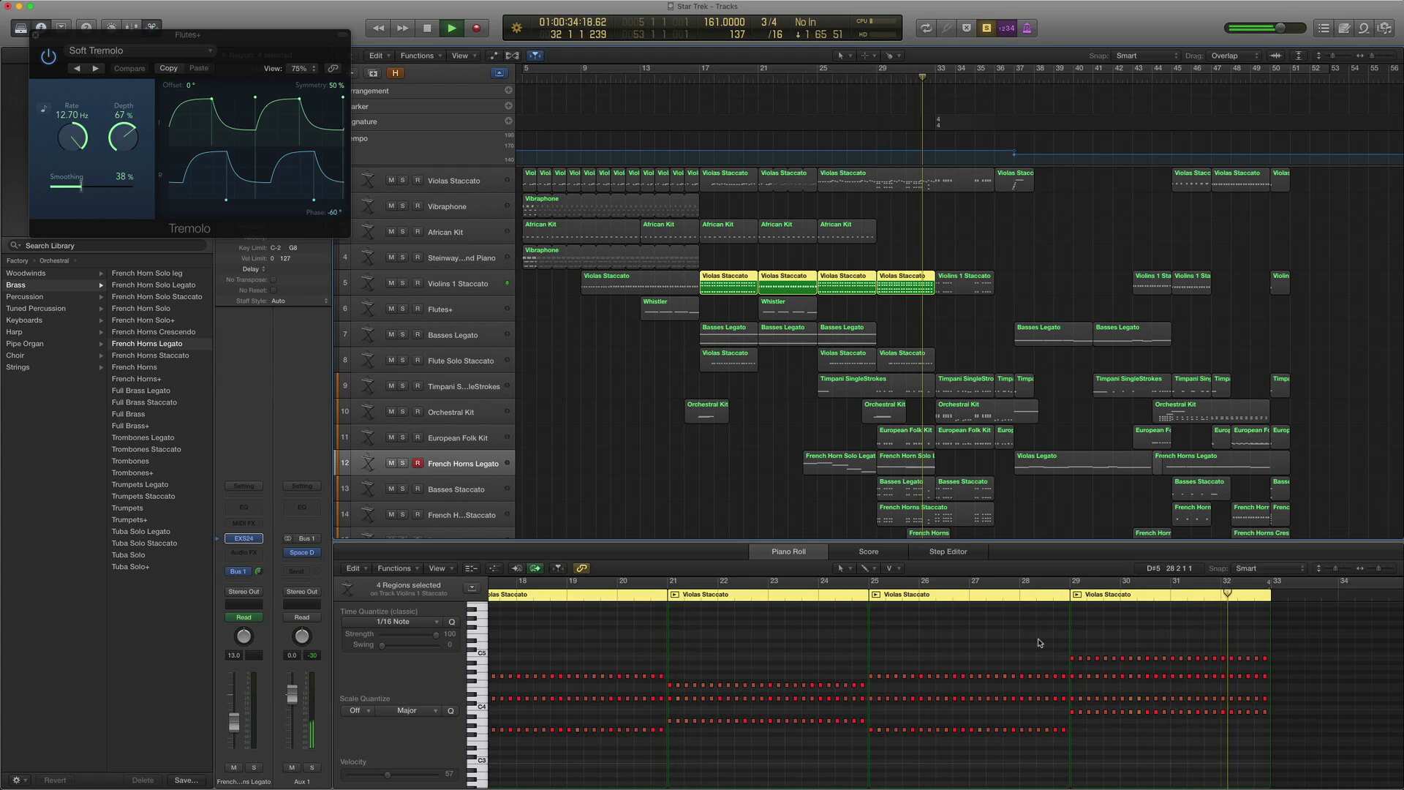
{"action": "key", "text": "space"}
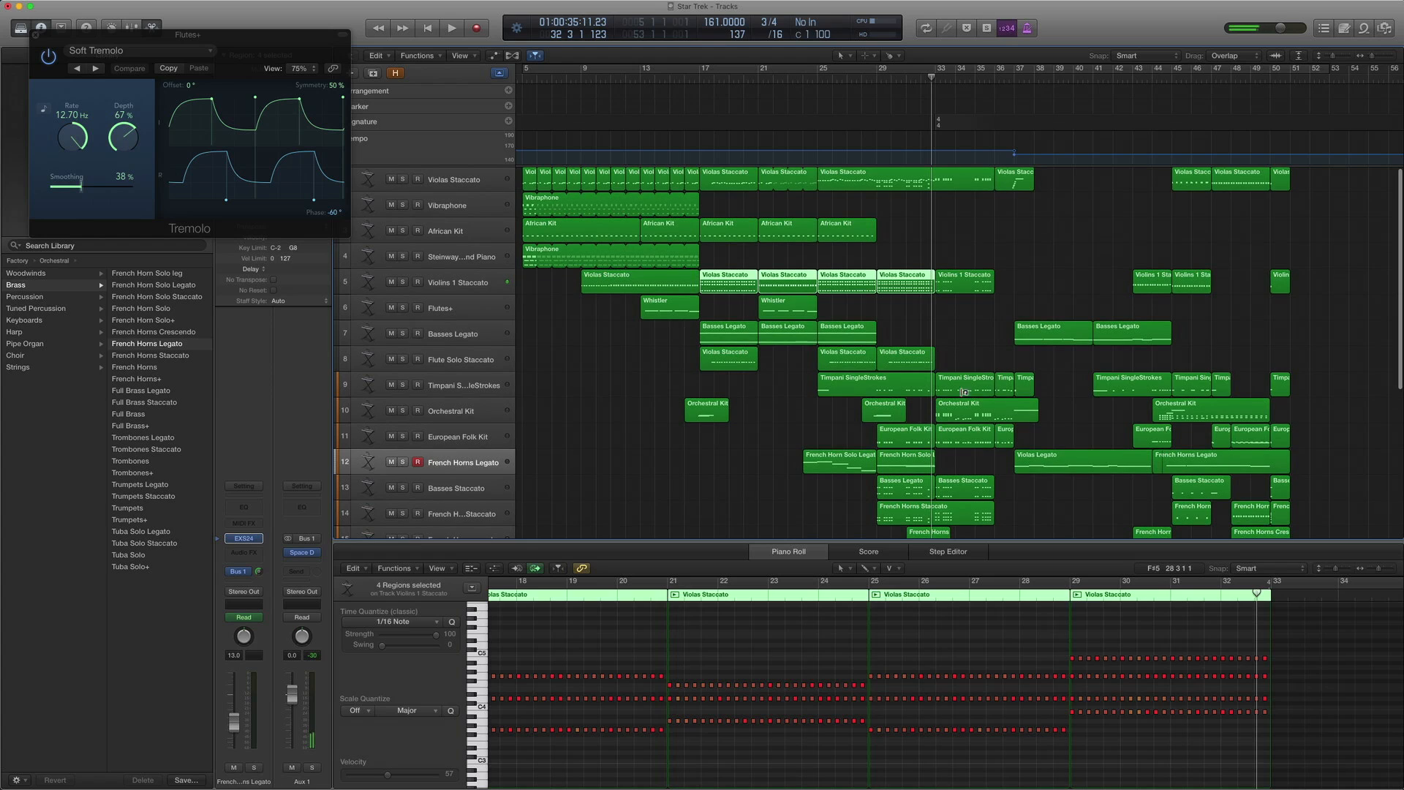
Select the Basses Staccato track, locate its patch among the Orchestral Strings in the Library, and close the Tremolo plug-in window
{"action": "double_click", "coordinate": [958, 543]}
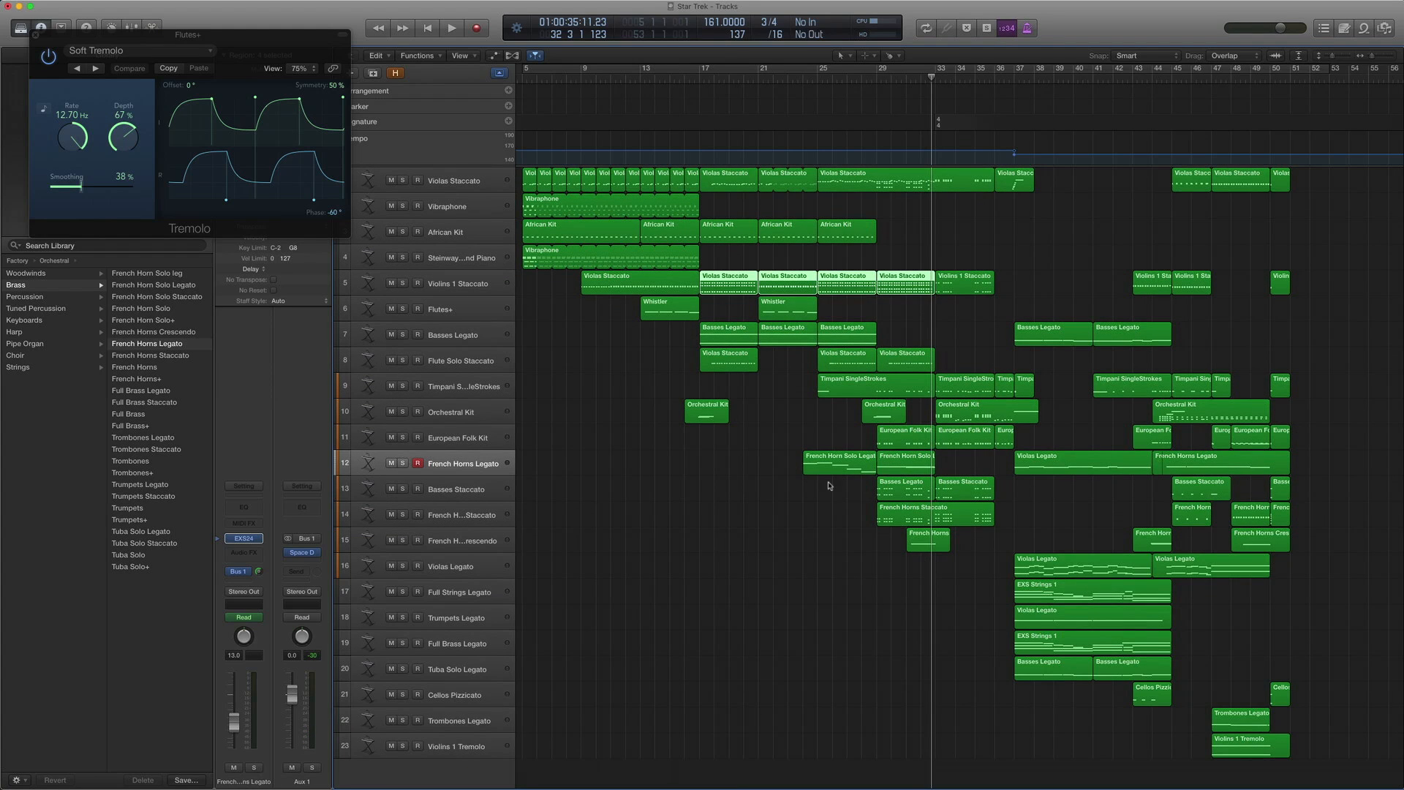
{"action": "left_click_drag", "start_coordinate": [830, 485], "coordinate": [915, 493]}
{"action": "left_click", "coordinate": [456, 491]}
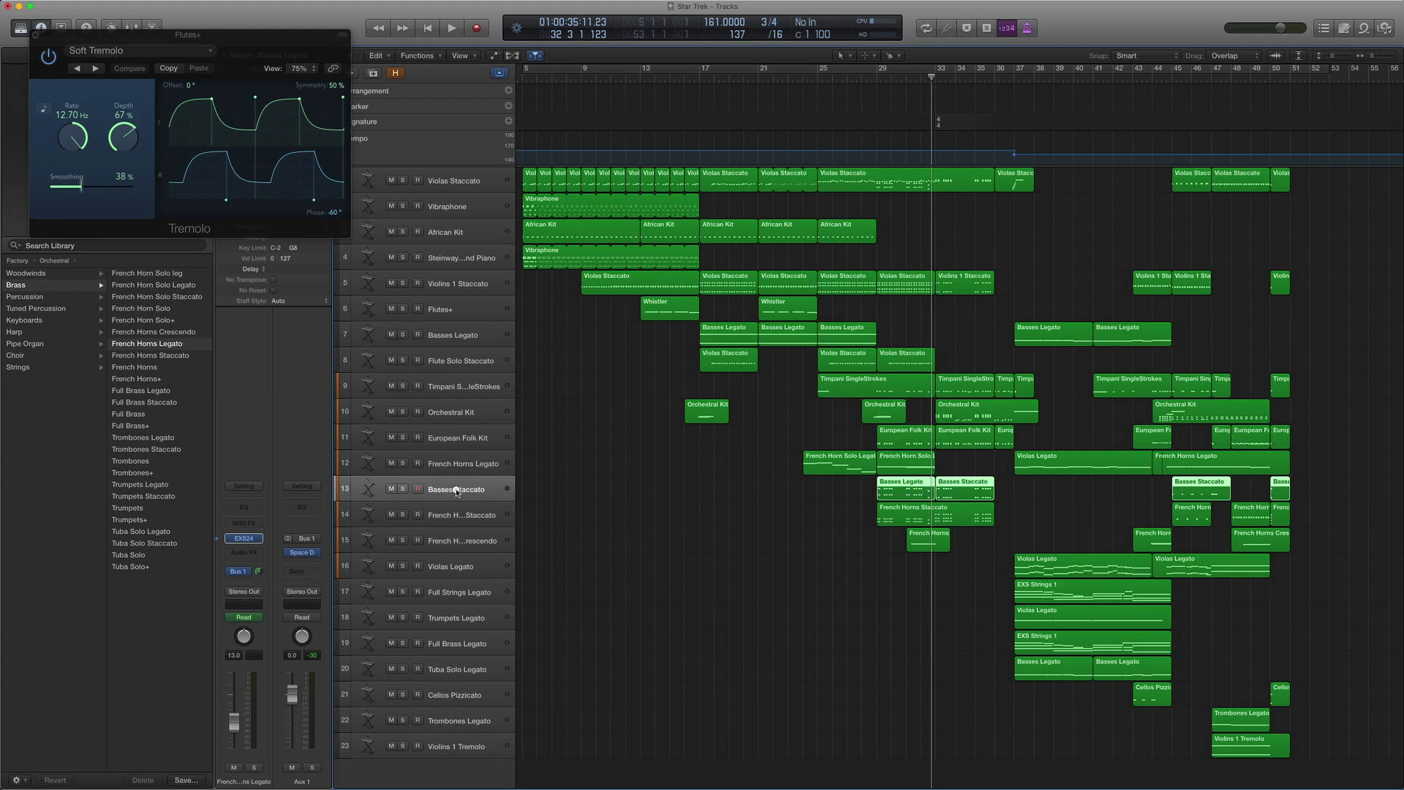
{"action": "left_click", "coordinate": [216, 522]}
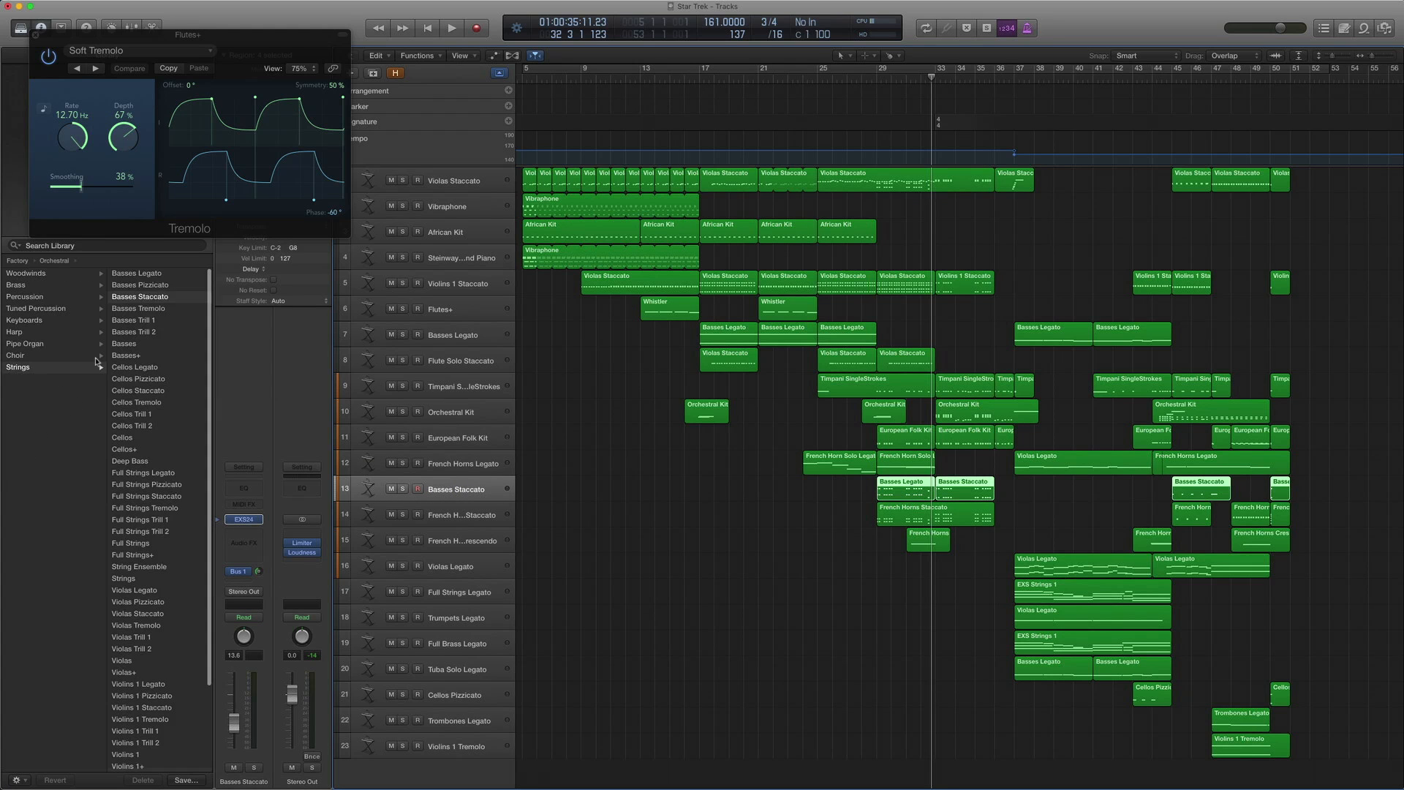
{"action": "left_click", "coordinate": [151, 297]}
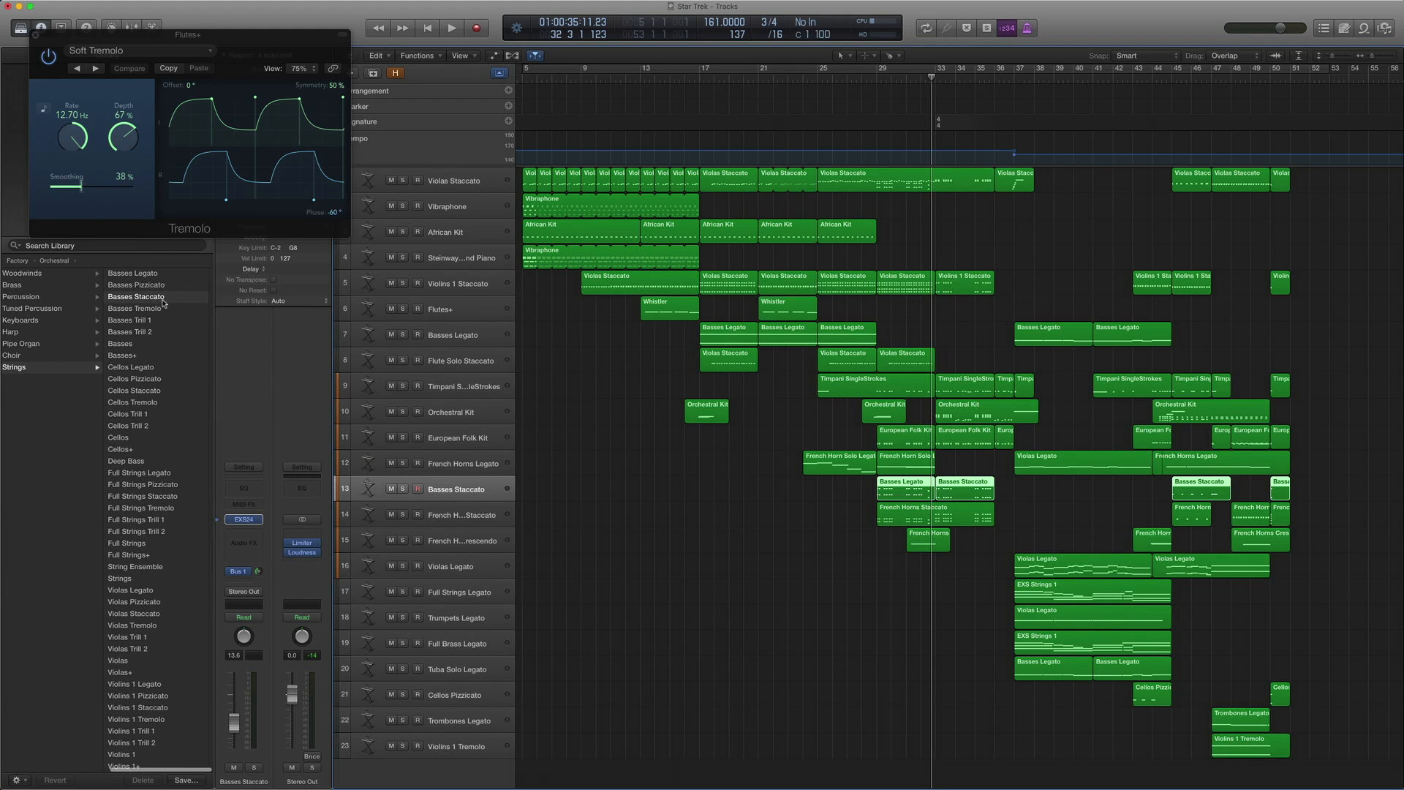
{"action": "left_click", "coordinate": [36, 35]}
Solo the Basses Staccato regions, play them from bar 29 to bar 33 with their notes in view, and turn solo off
{"action": "key", "text": "ctrl+s"}
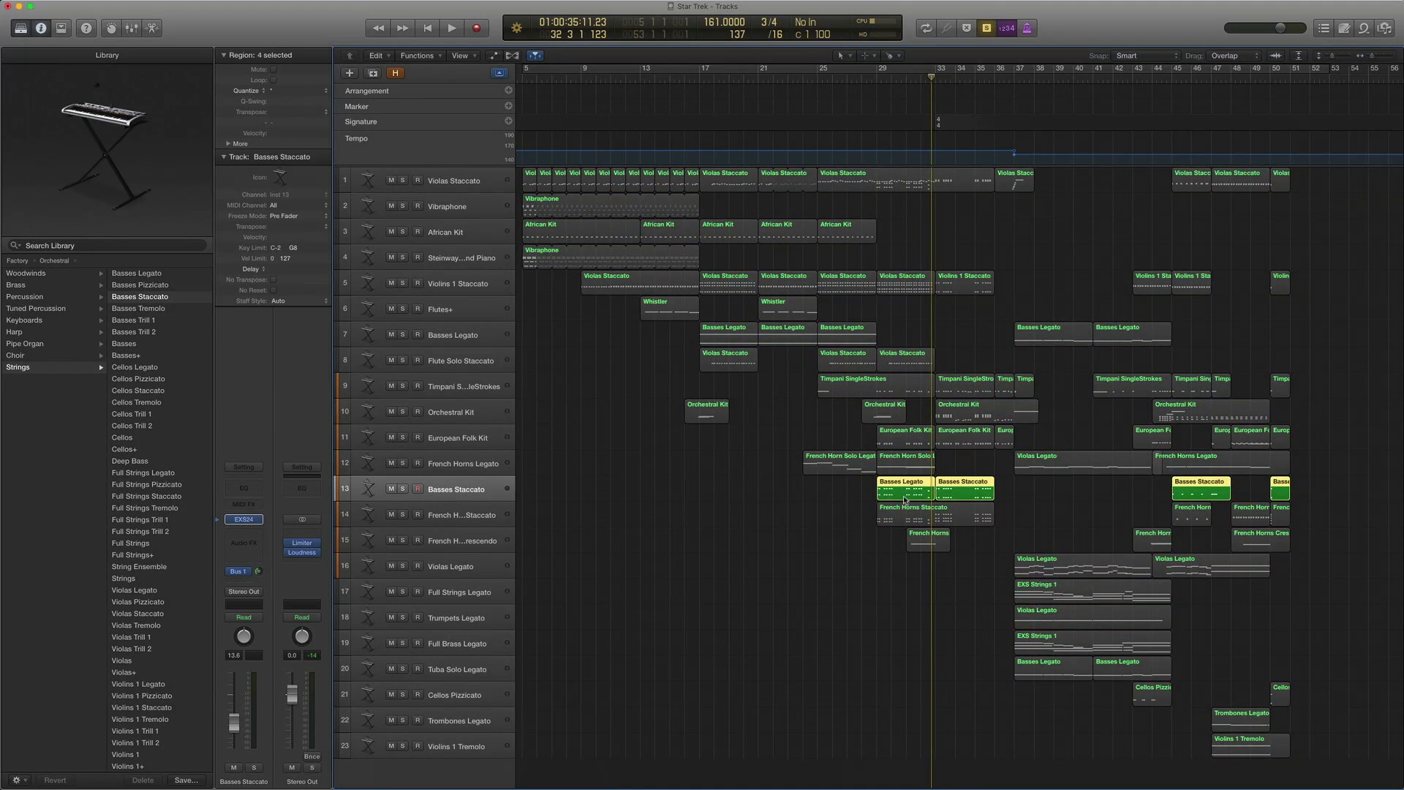
{"action": "double_click", "coordinate": [906, 489]}
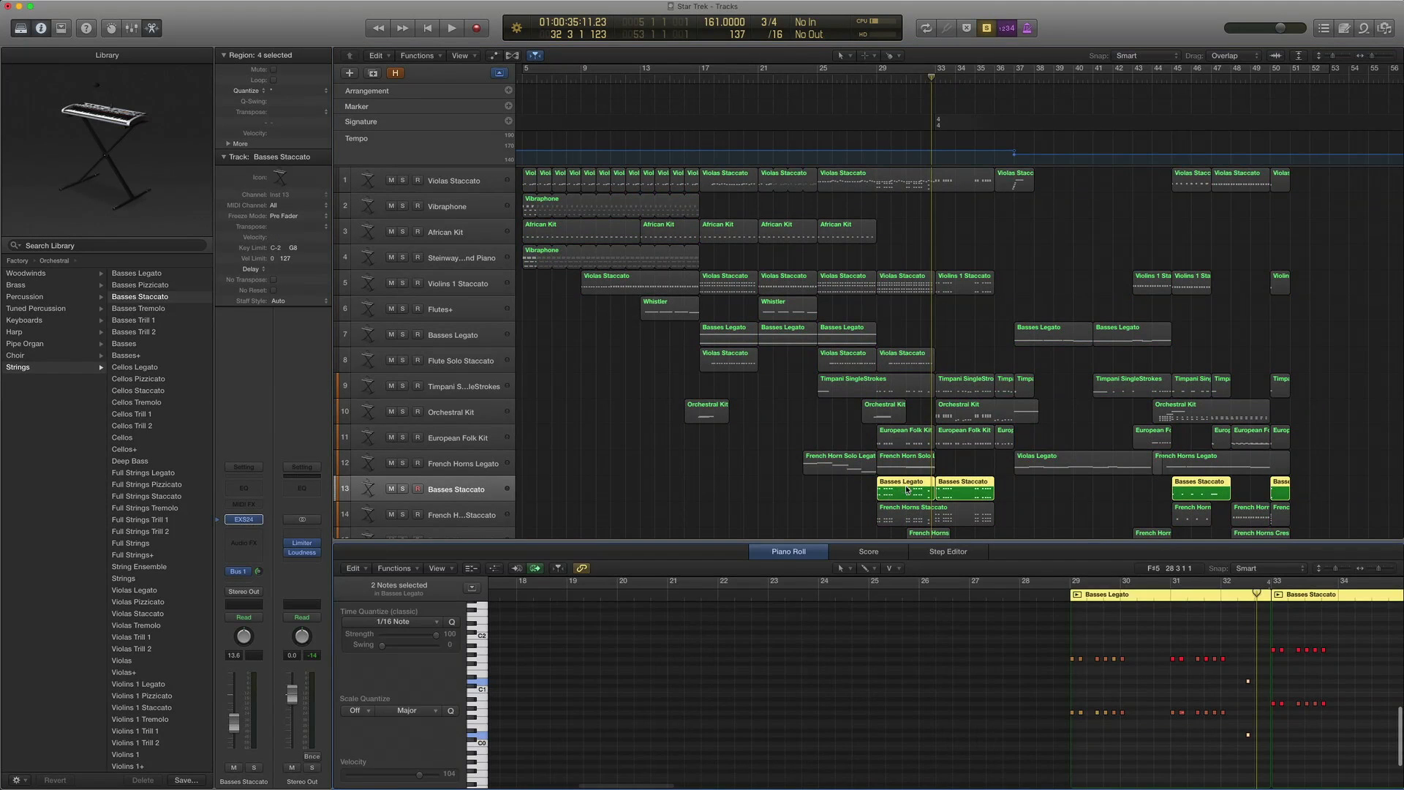
{"action": "left_click", "coordinate": [877, 79]}
{"action": "key", "text": "space"}
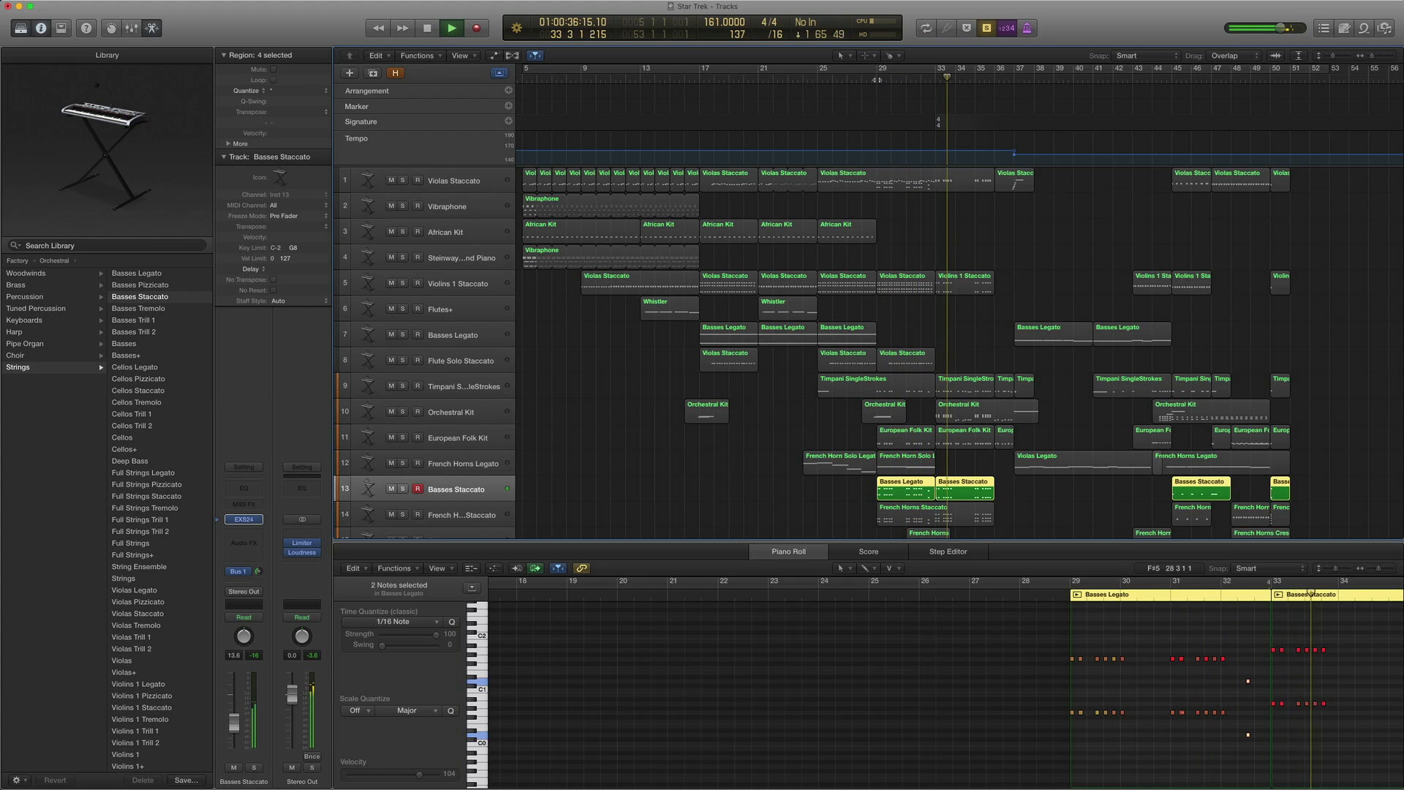
{"action": "key", "text": "space"}
{"action": "key", "text": "super+a"}
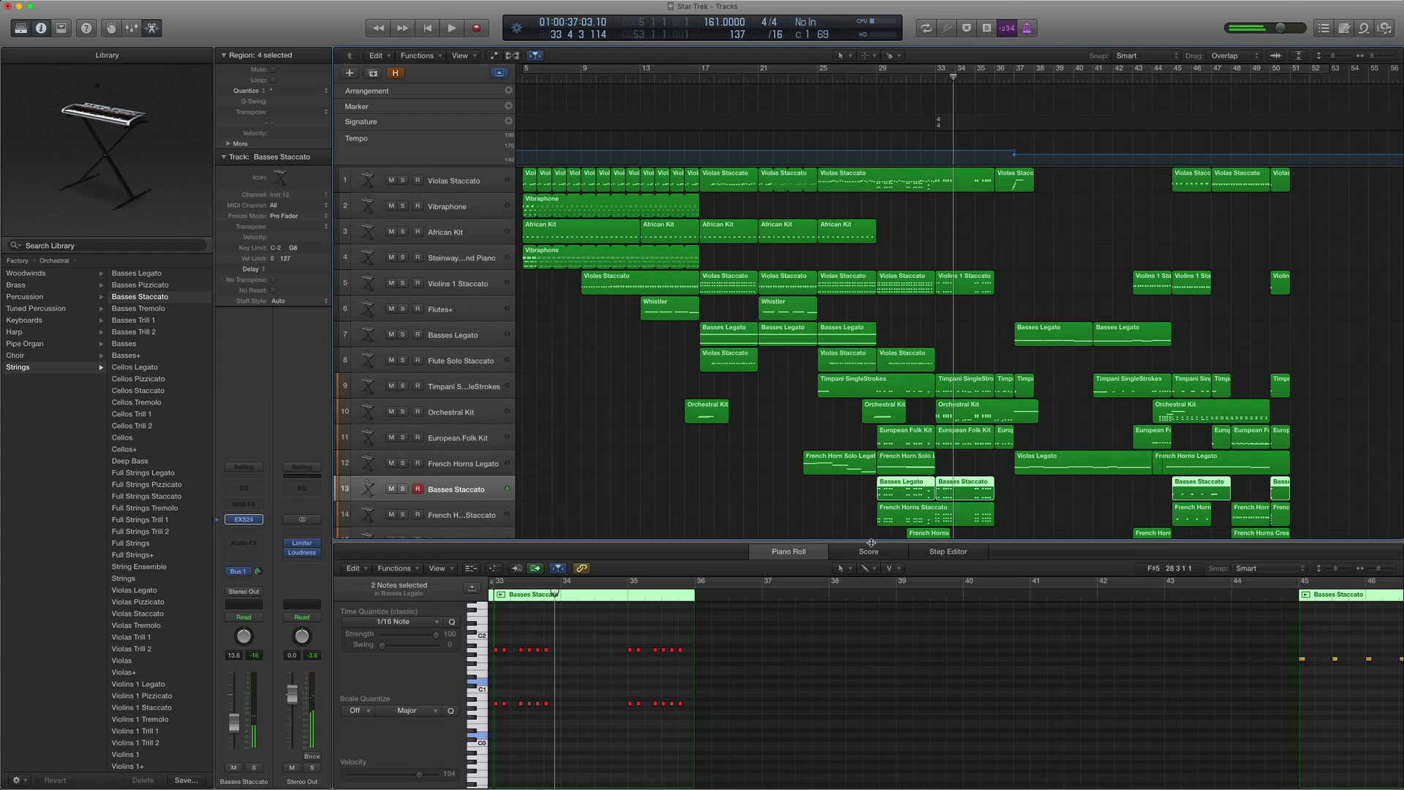
Close the note editor, select the French Horns Staccato track and show its patch among the Orchestral Brass in the Library
{"action": "key", "text": "e"}
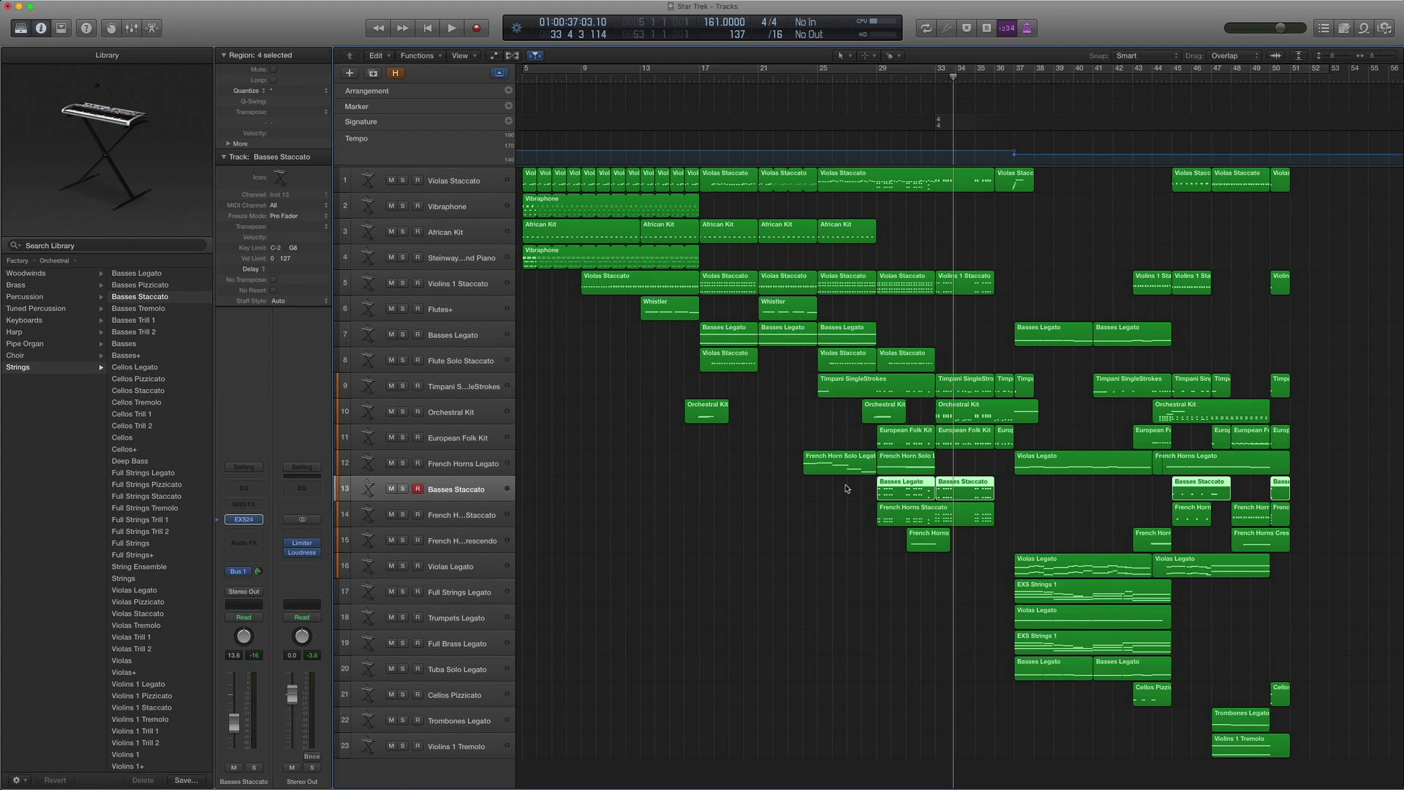
{"action": "left_click", "coordinate": [458, 515]}
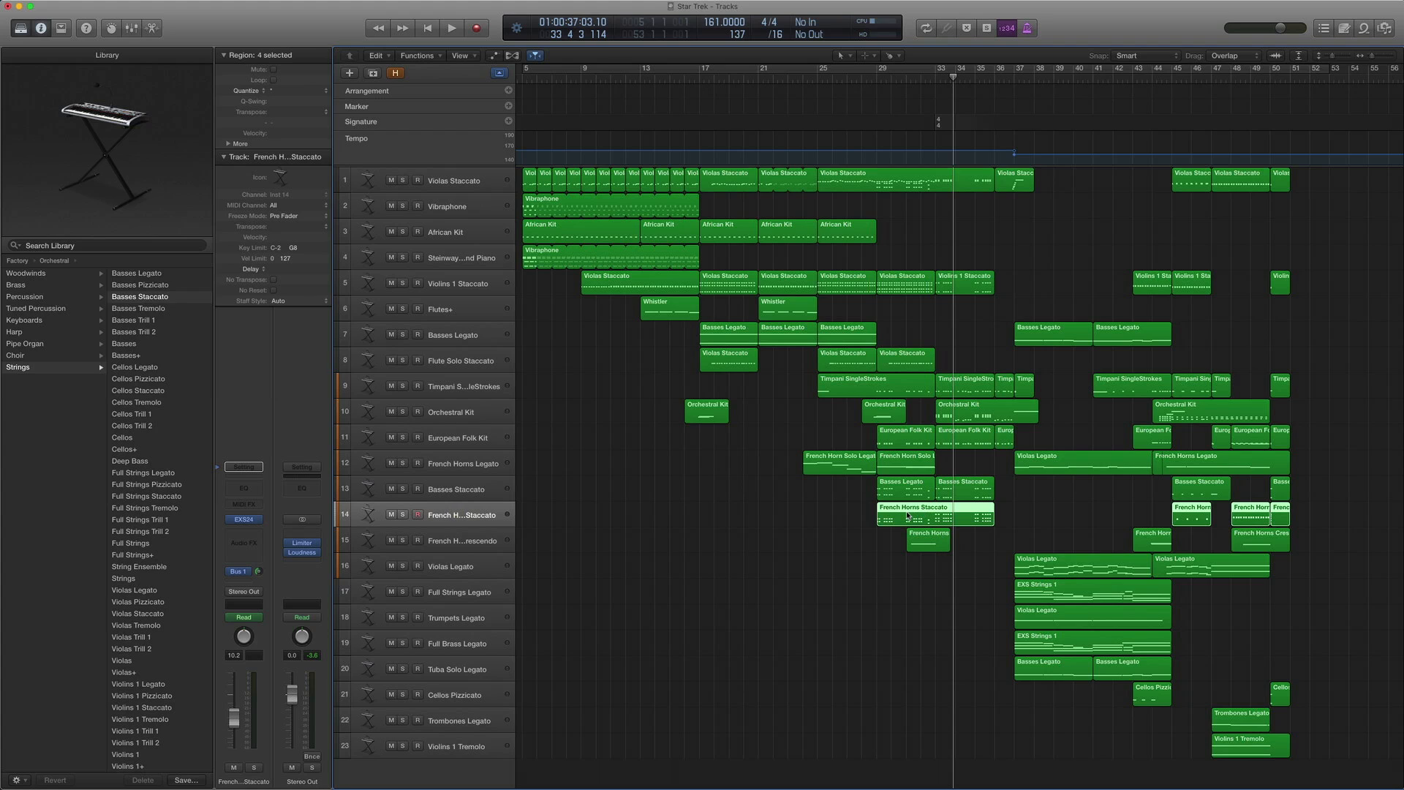
{"action": "left_click", "coordinate": [220, 519]}
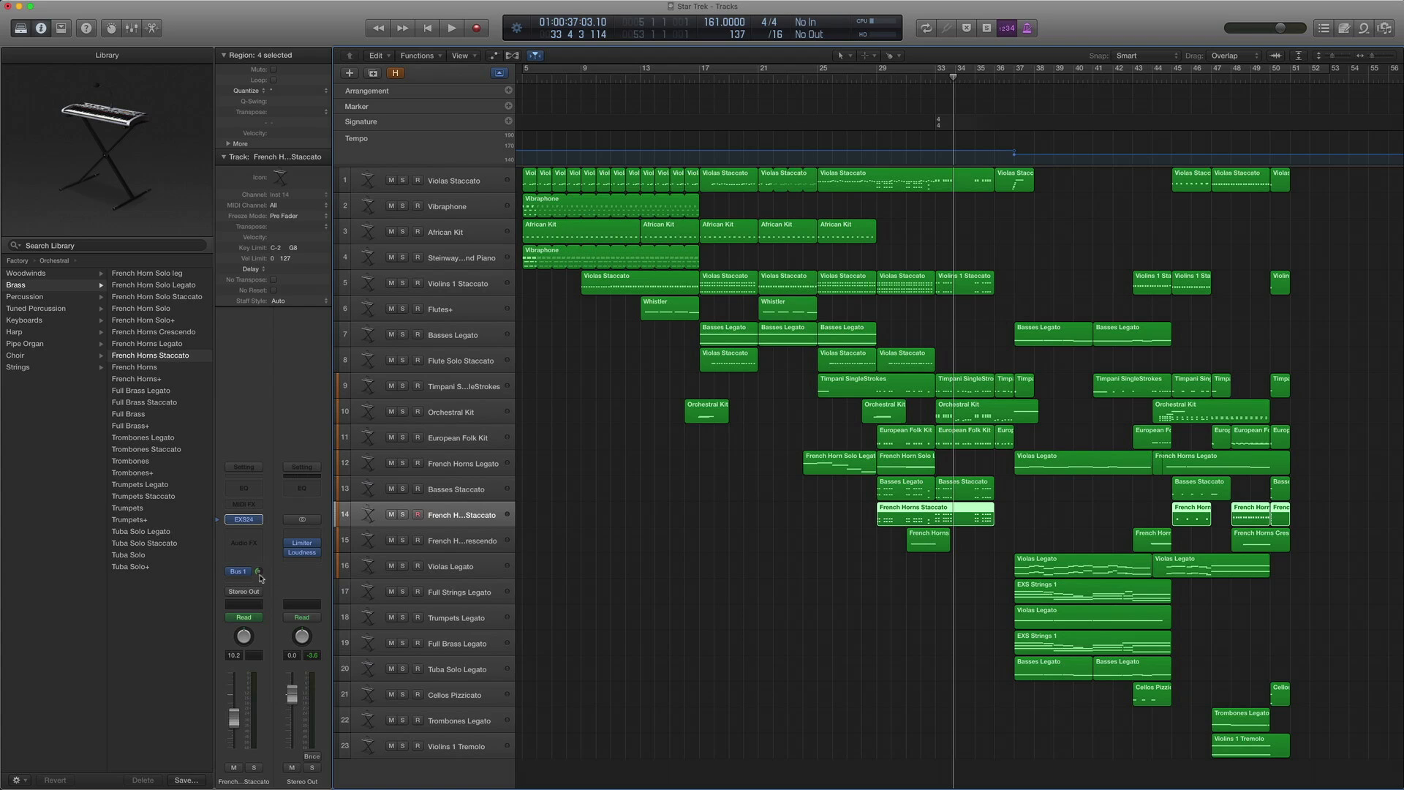
Solo the Basses Staccato and French Horns Staccato regions between bars 29 and 36 and play them together from bar 29 to bar 34
{"action": "left_click_drag", "start_coordinate": [1018, 516], "coordinate": [907, 488]}
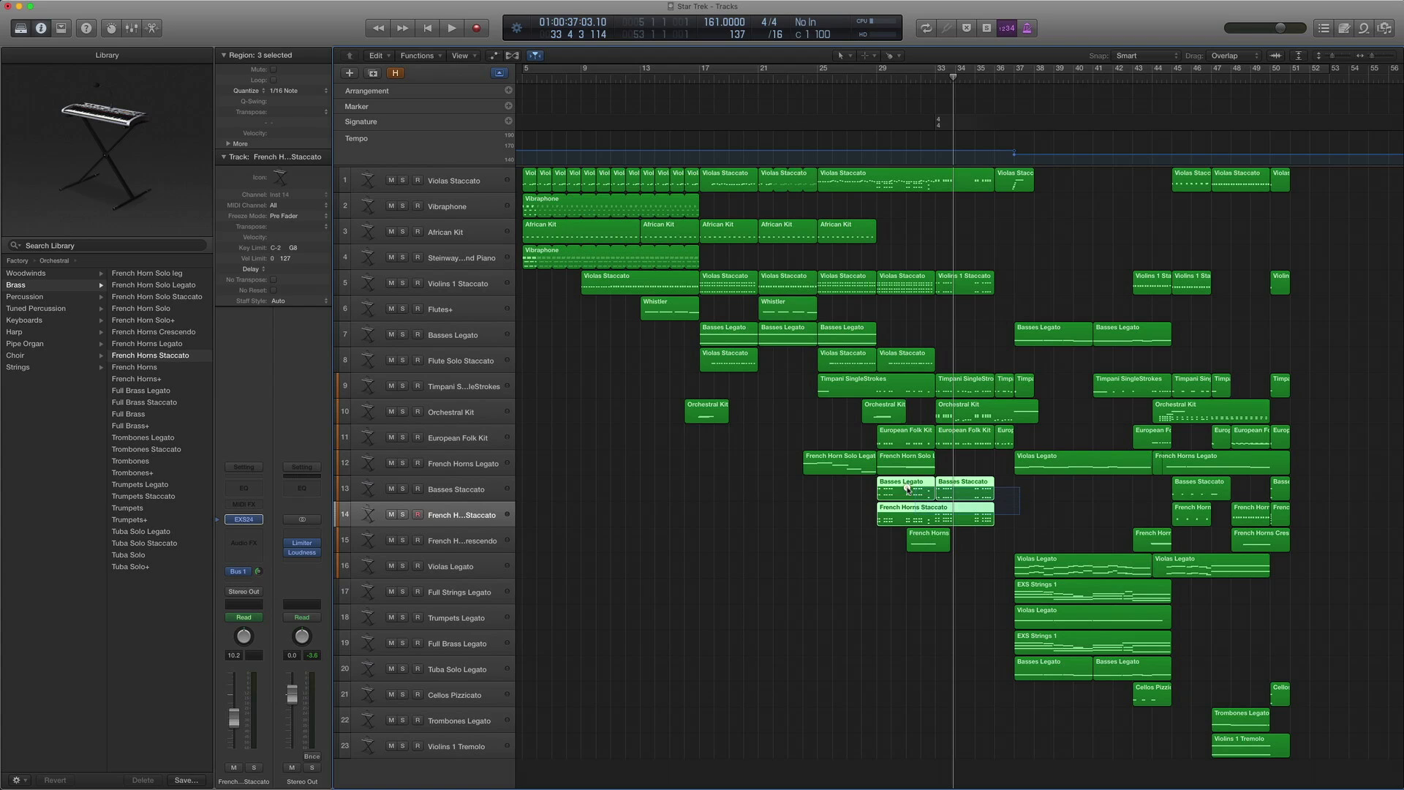
{"action": "key", "text": "ctrl+s"}
{"action": "key", "text": "shift+Return"}
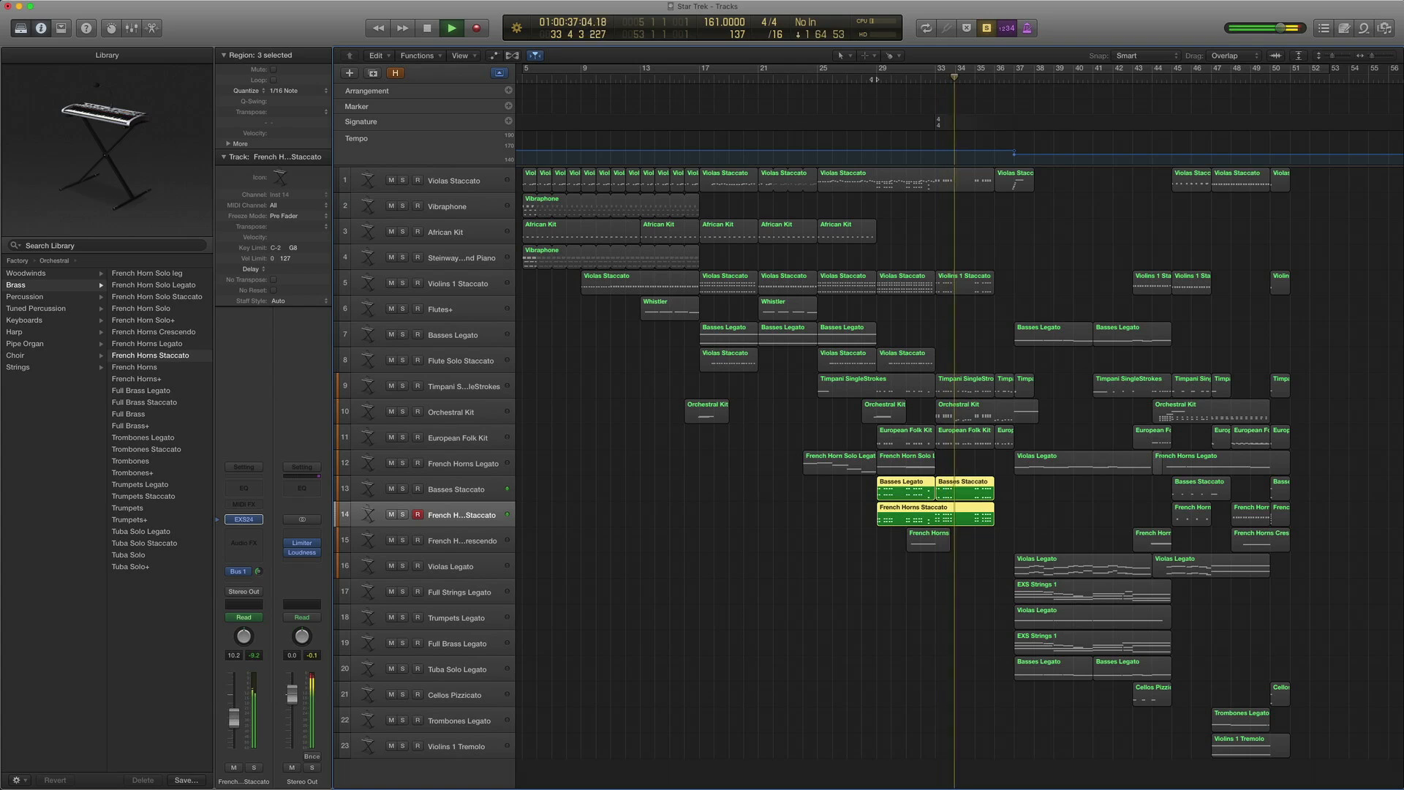
{"action": "key", "text": "space"}
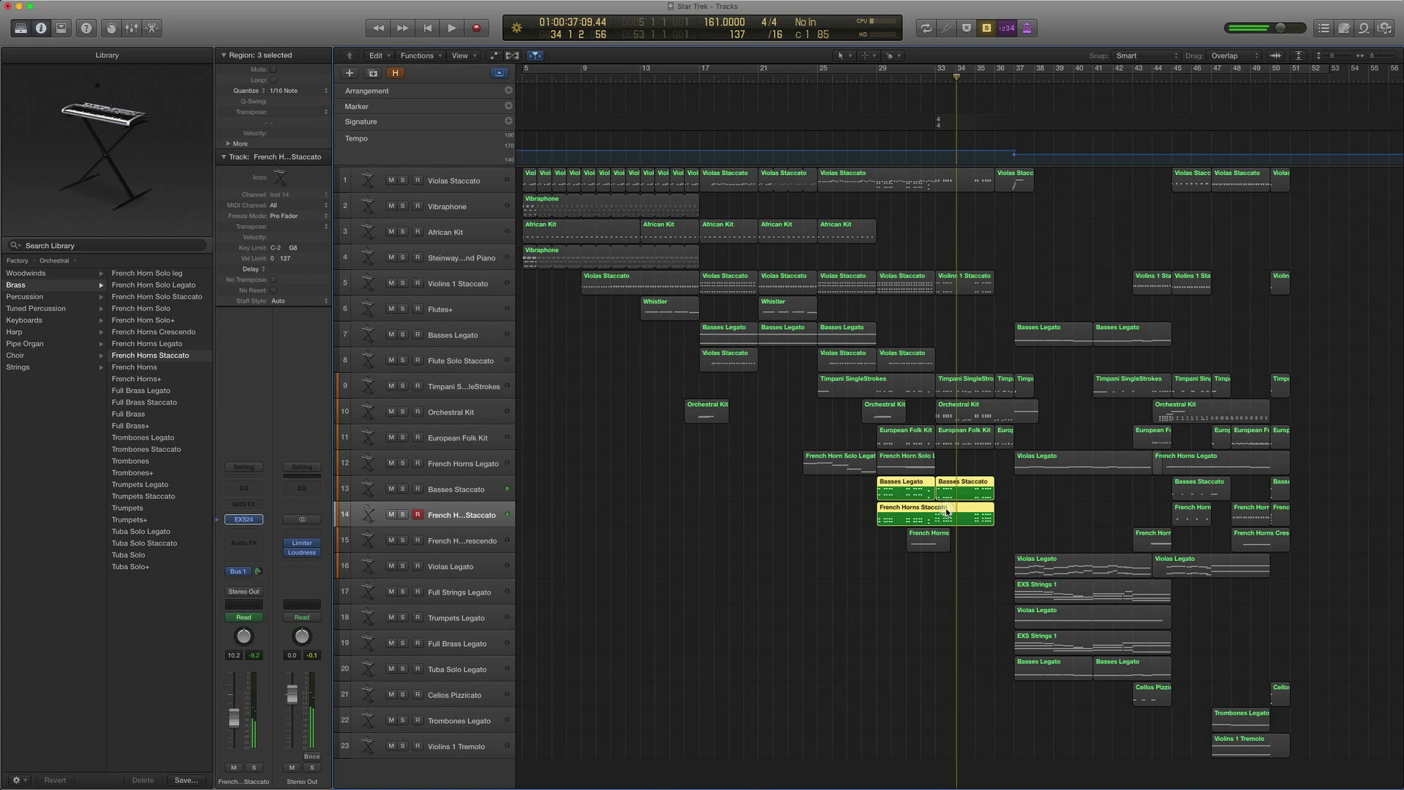
Examine the combined notes of the selected basses and French horns staccato regions in the Piano Roll, and close it
{"action": "key", "text": "p"}
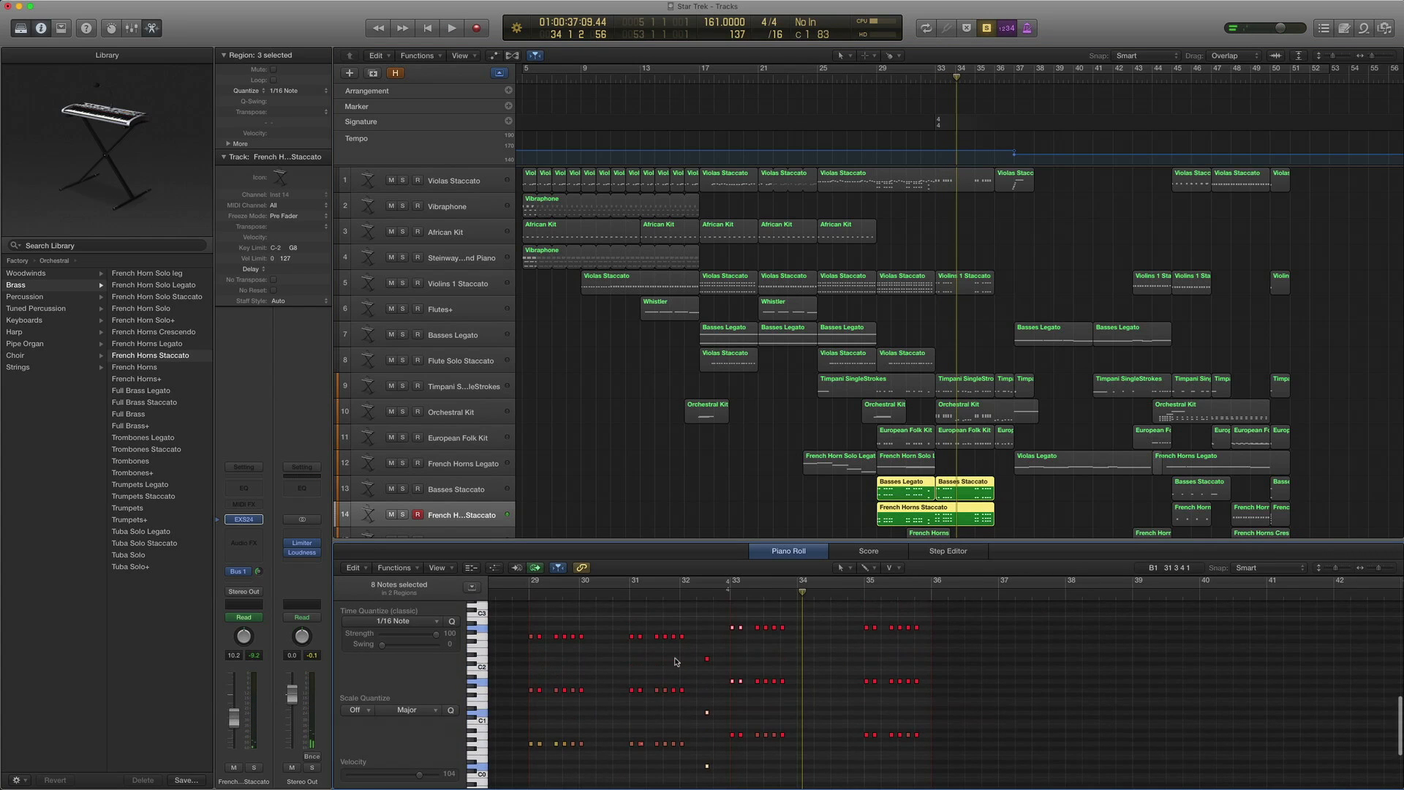
{"action": "scroll", "coordinate": [831, 657], "scroll_direction": "left", "scroll_amount": 3}
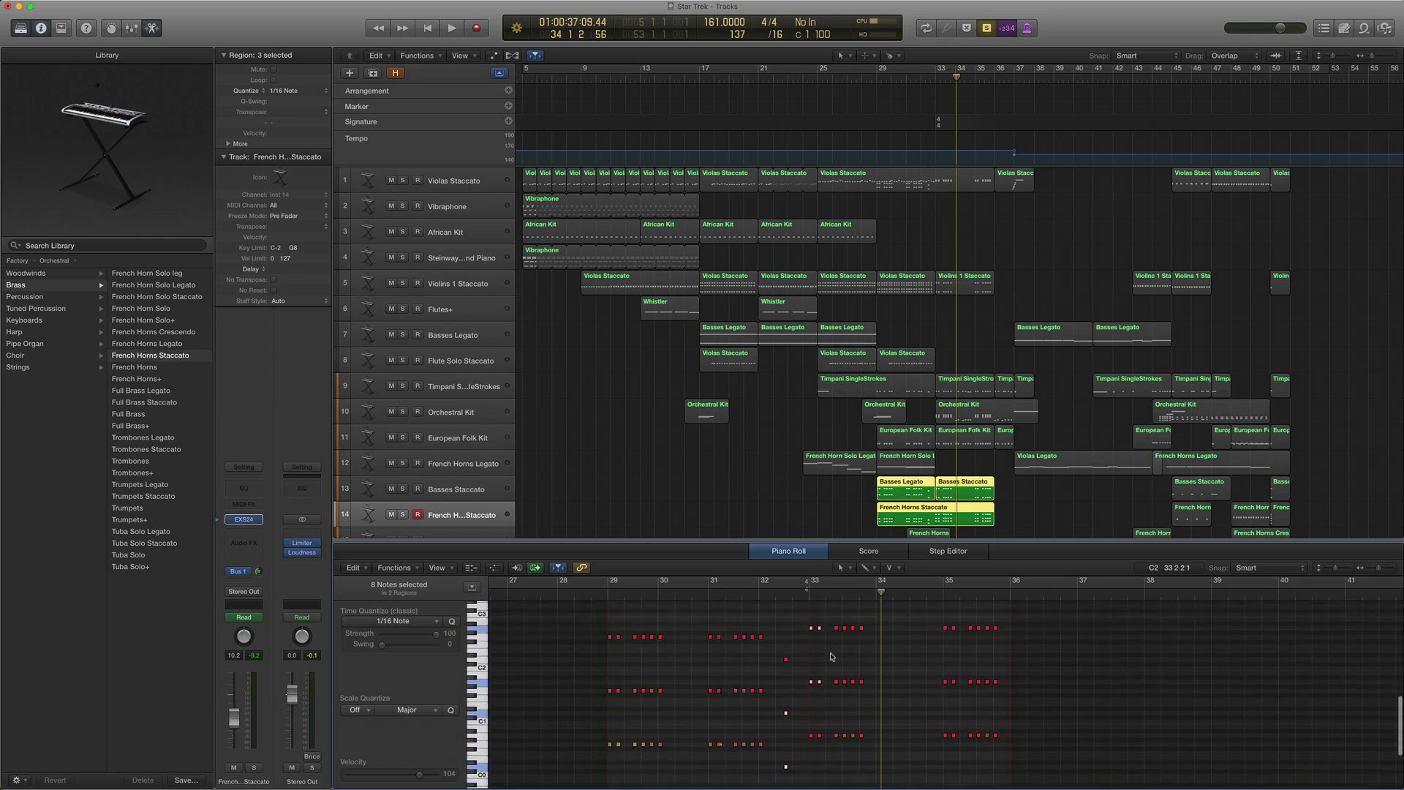
{"action": "scroll", "coordinate": [832, 657], "scroll_direction": "down", "scroll_amount": 3}
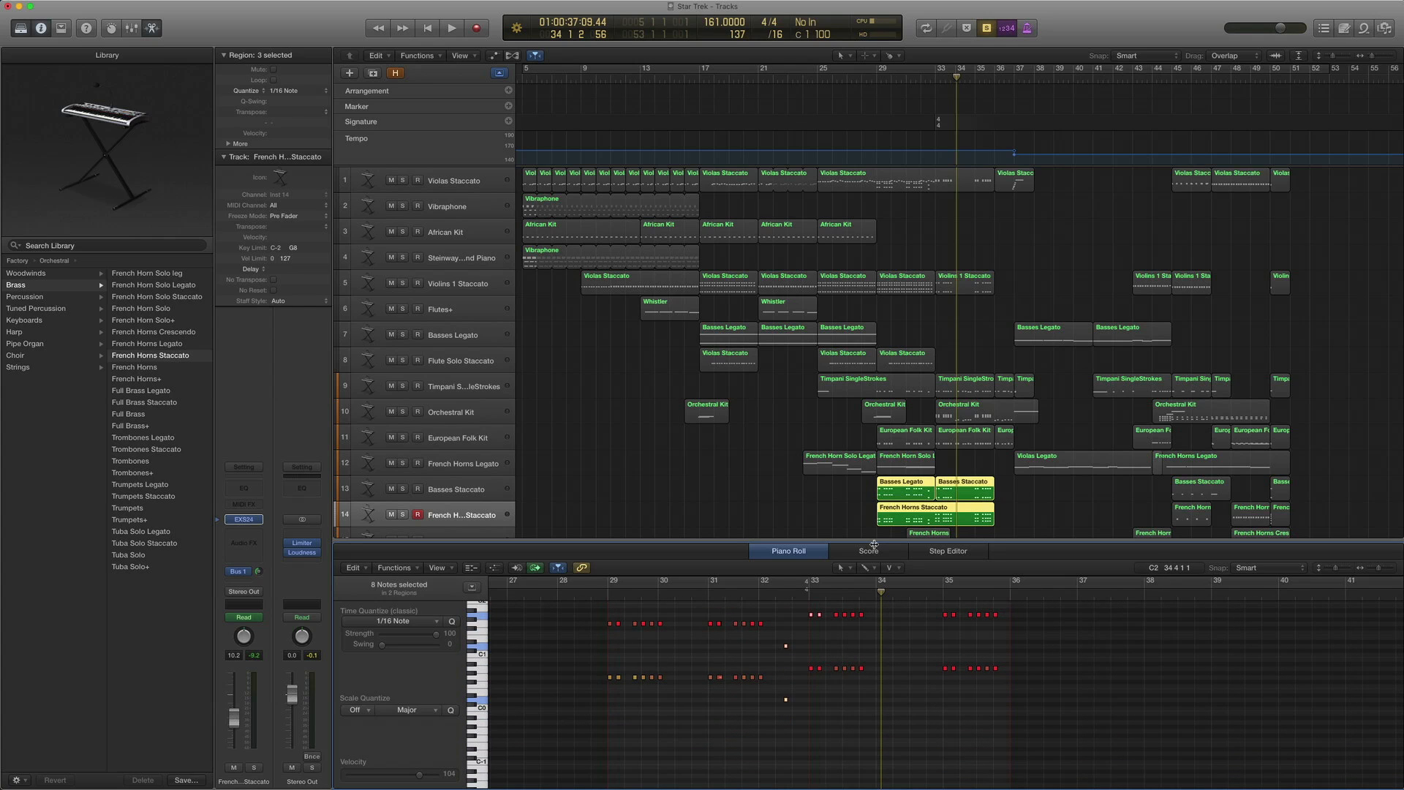
{"action": "key", "text": "p"}
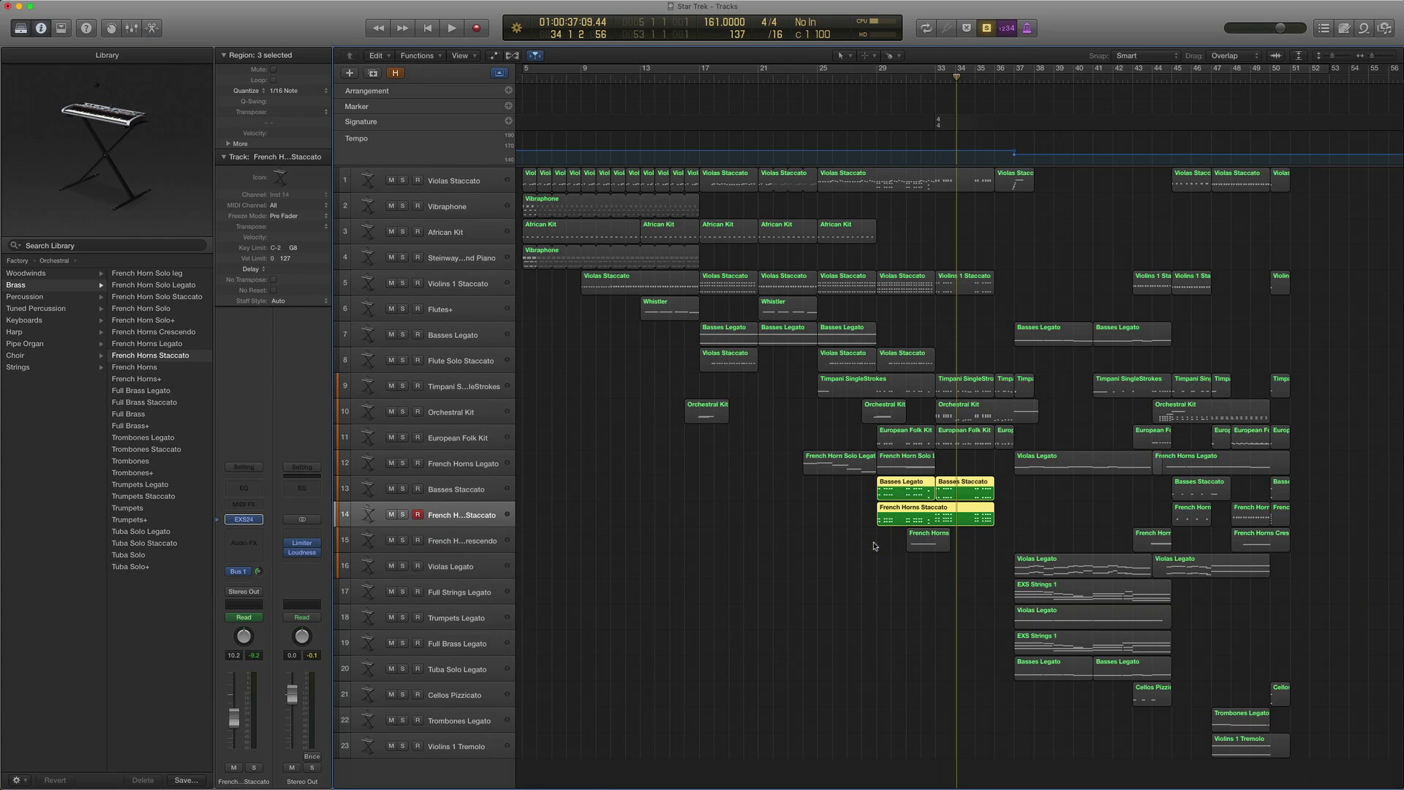
Select the French Horns Crescendo track with all its regions and show its patch in the Library
{"action": "left_click", "coordinate": [1014, 542]}
{"action": "left_click", "coordinate": [923, 541]}
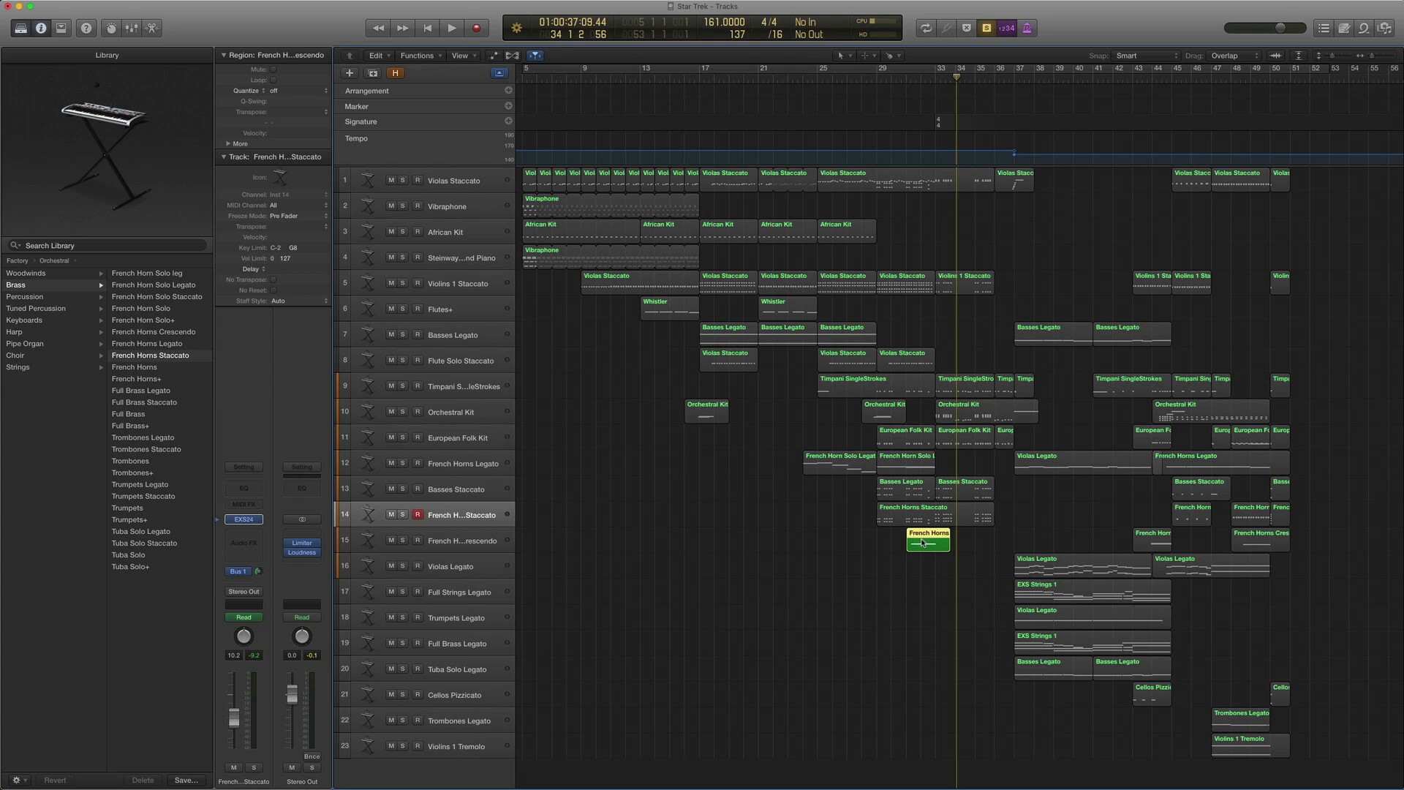
{"action": "scroll", "coordinate": [931, 496], "scroll_direction": "down", "scroll_amount": 1}
{"action": "key", "text": "space"}
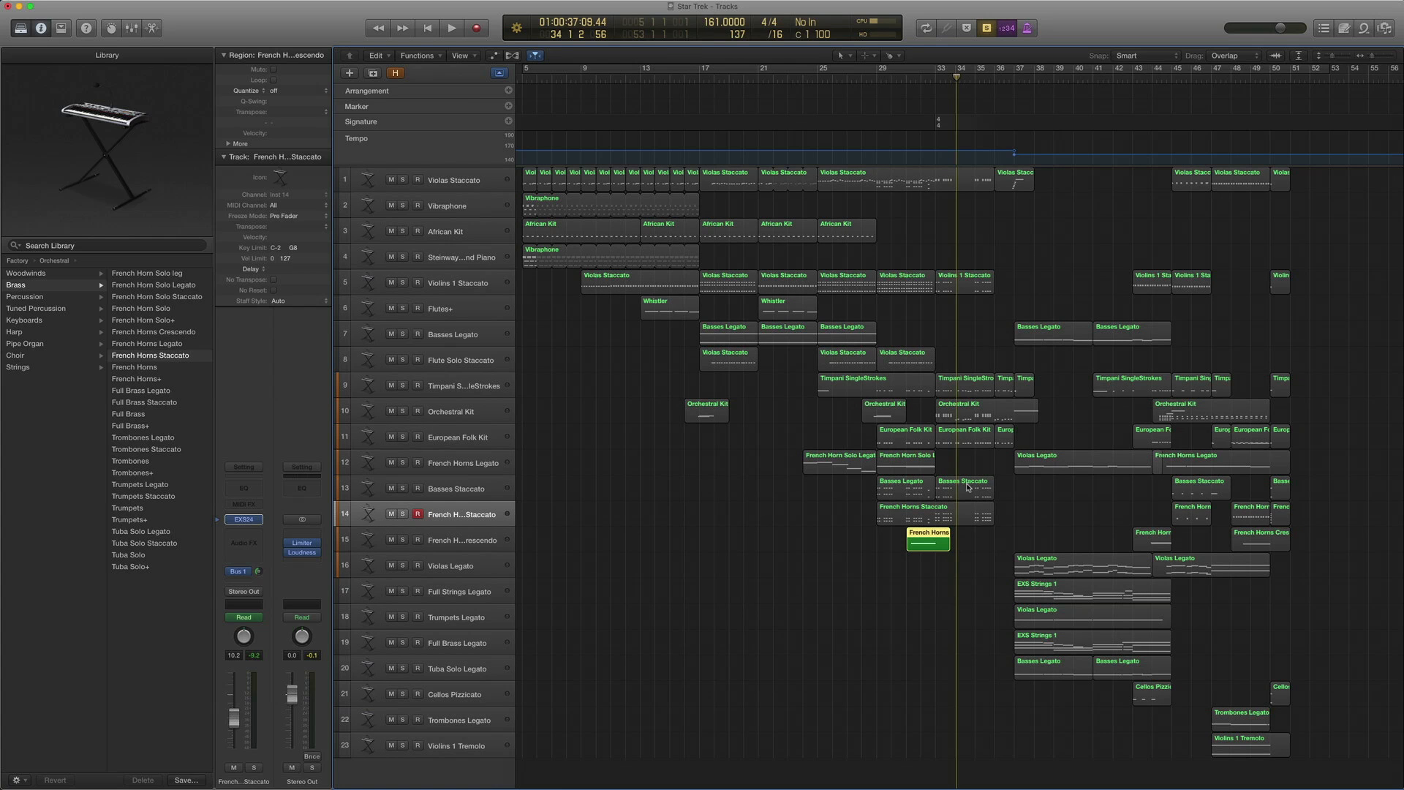
{"action": "left_click", "coordinate": [471, 551]}
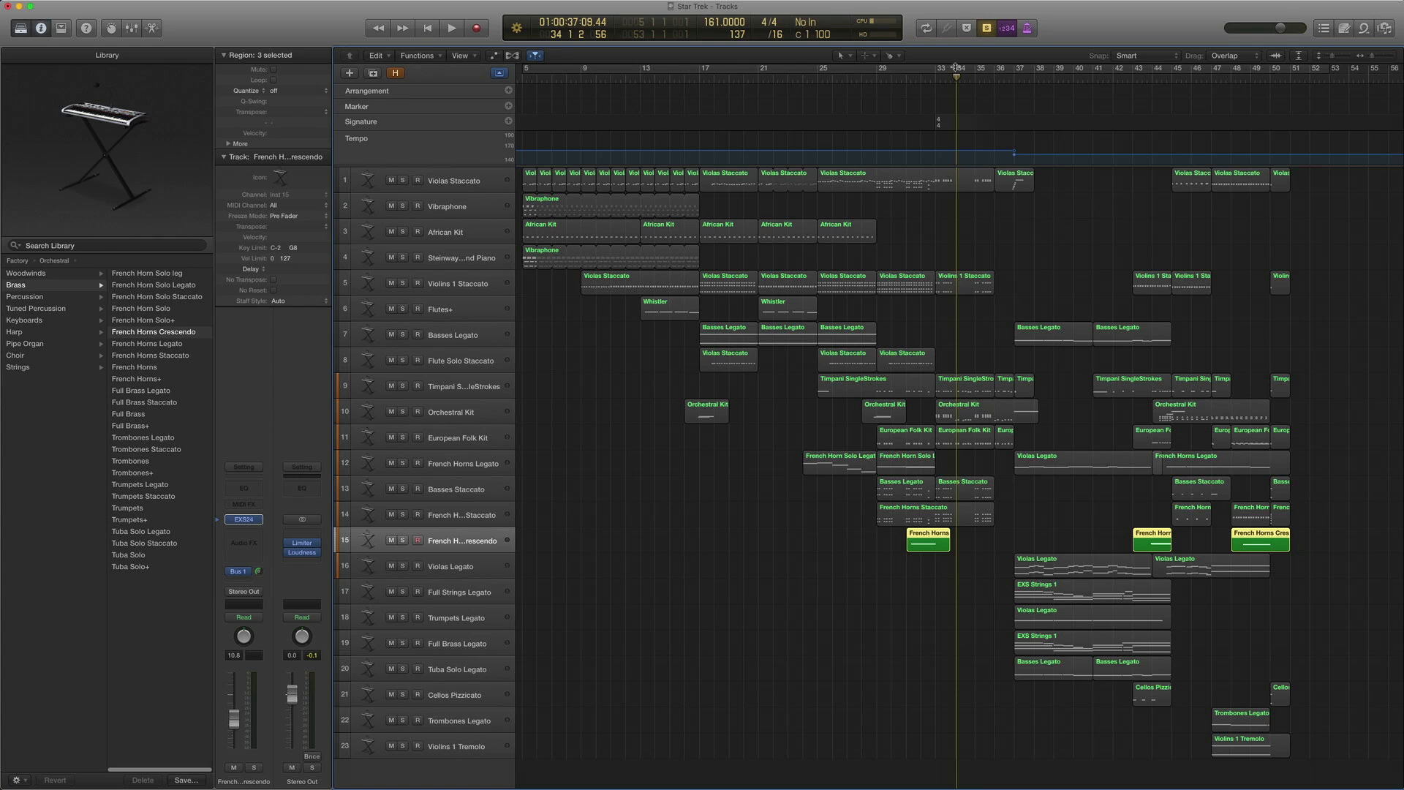
Play the soloed French Horns Crescendo regions from bar 31 to bar 33
{"action": "left_click", "coordinate": [906, 73]}
{"action": "key", "text": "space"}
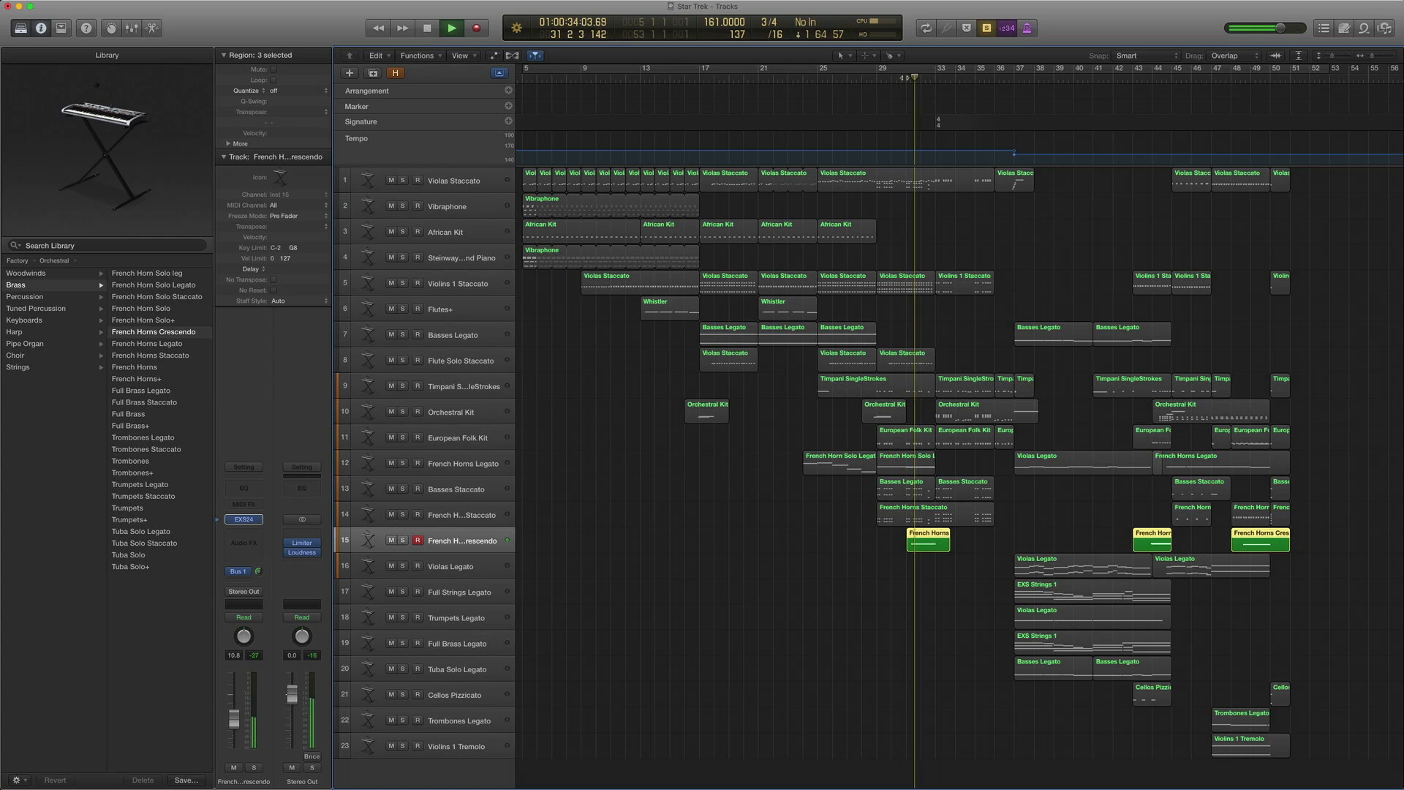
{"action": "key", "text": "space"}
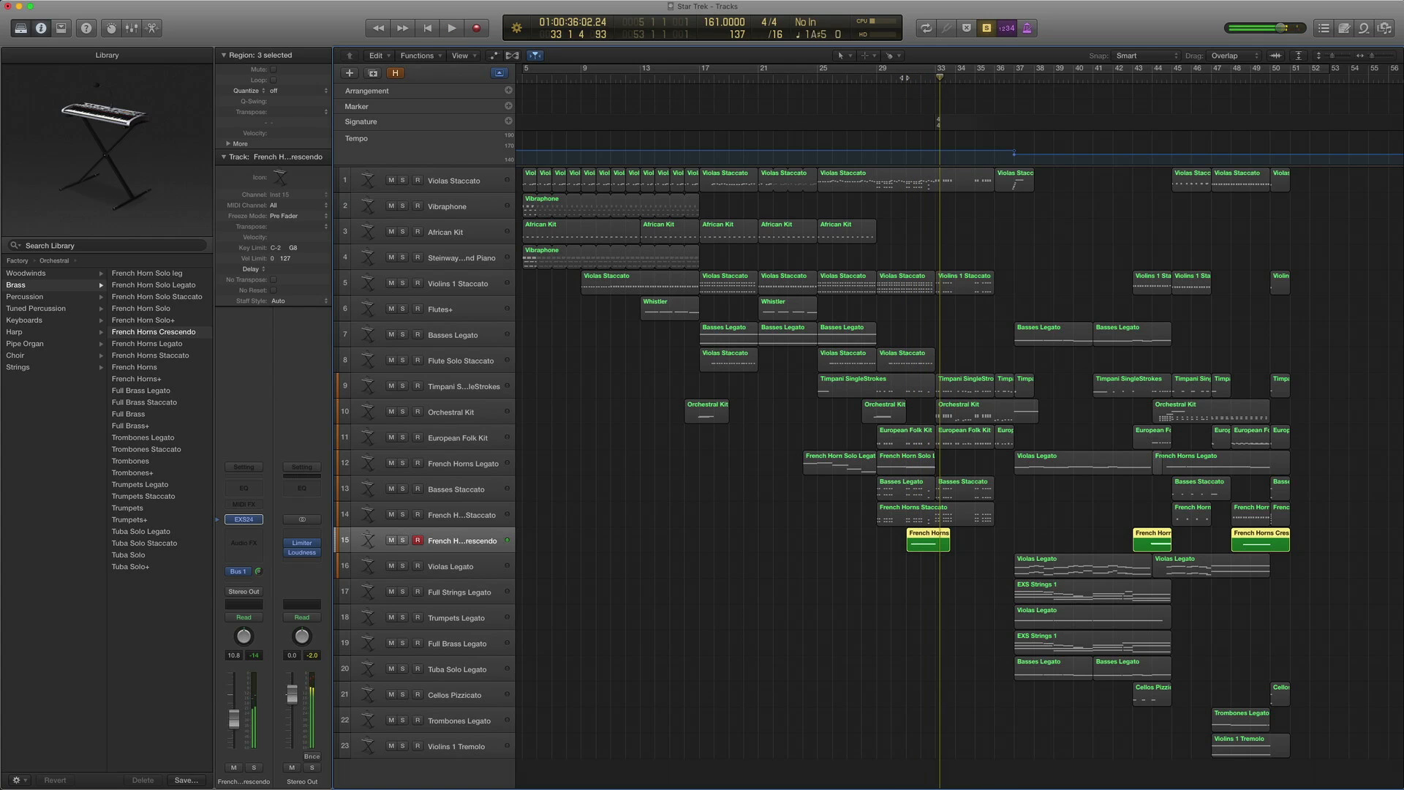
Open the French Horns Crescendo regions in the Piano Roll and select the two notes in the bar 43 region to inspect them
{"action": "double_click", "coordinate": [921, 540]}
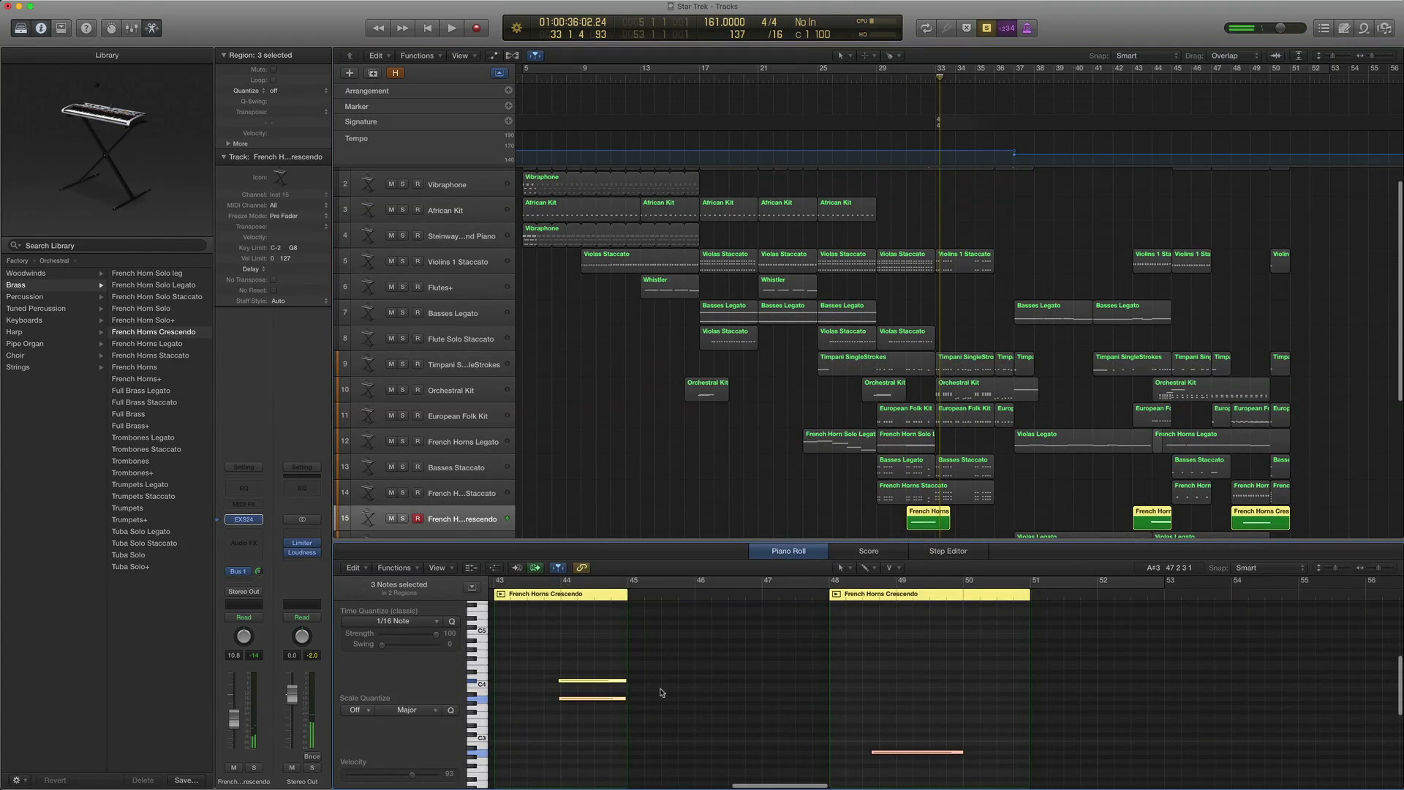
{"action": "scroll", "coordinate": [691, 639], "scroll_direction": "up", "scroll_amount": 2}
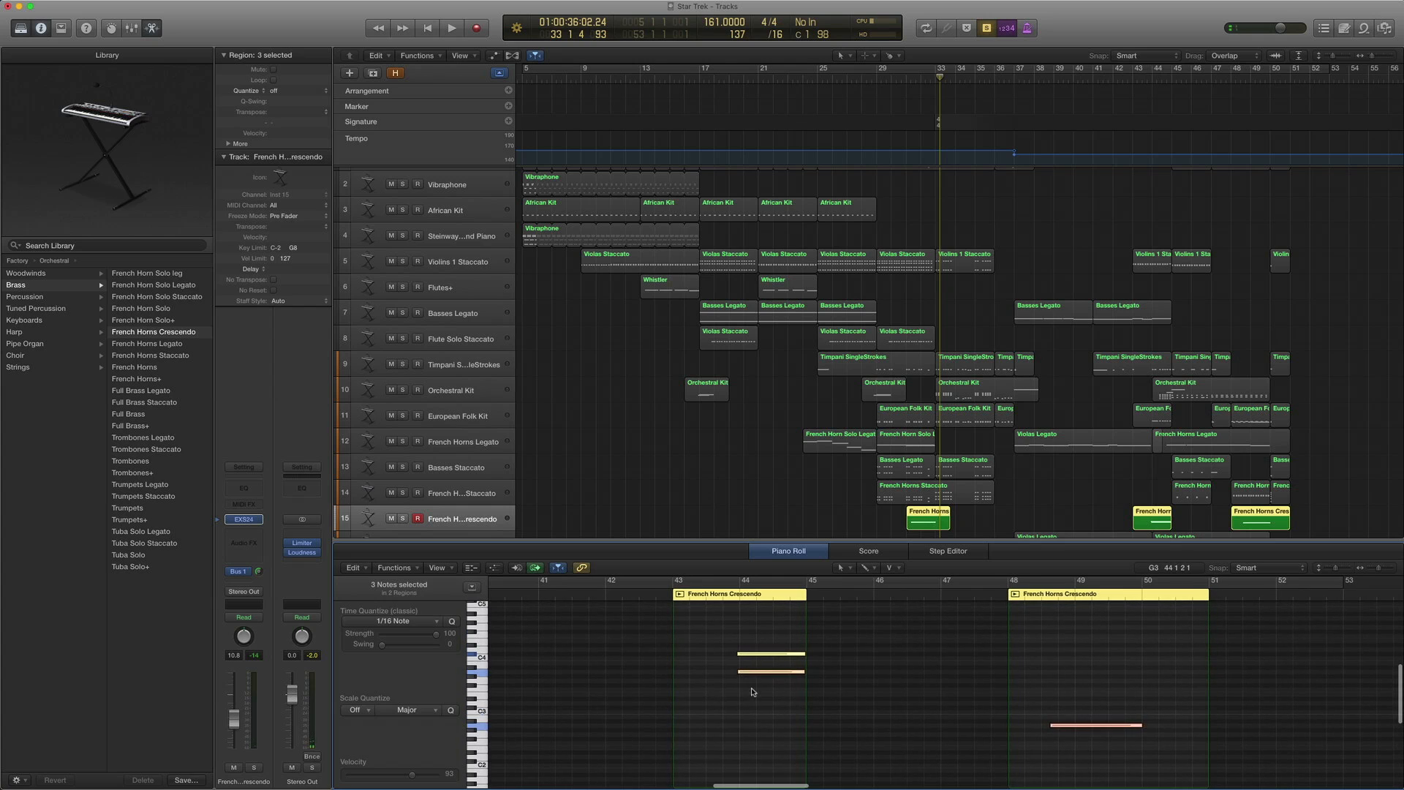
{"action": "left_click_drag", "start_coordinate": [753, 690], "coordinate": [757, 649]}
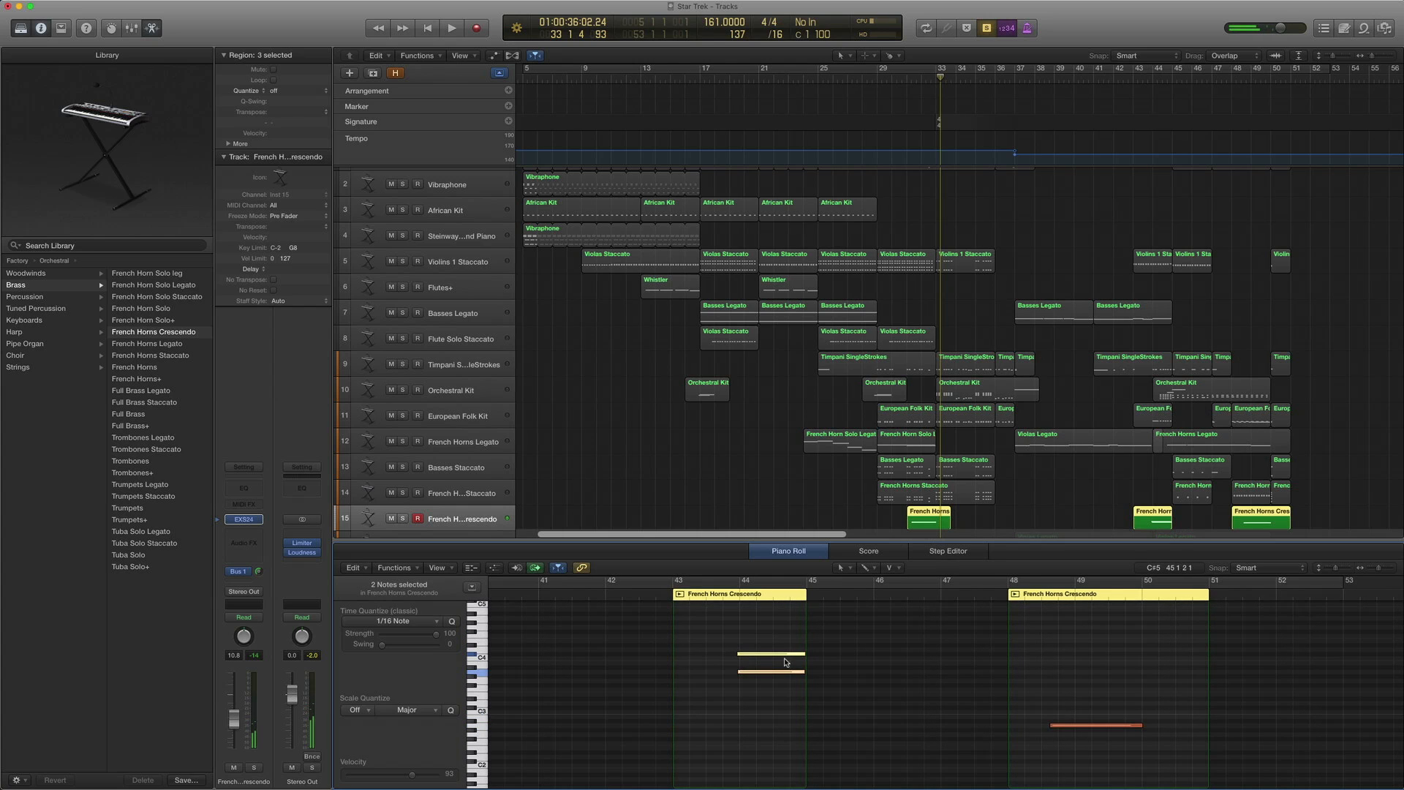
{"action": "scroll", "coordinate": [785, 658], "scroll_direction": "left", "scroll_amount": 4}
{"action": "scroll", "coordinate": [784, 655], "scroll_direction": "down", "scroll_amount": 2}
Select the French Horns Crescendo region at bar 31 and its two notes, and play it soloed from bar 31 to bar 33
{"action": "left_click", "coordinate": [936, 521]}
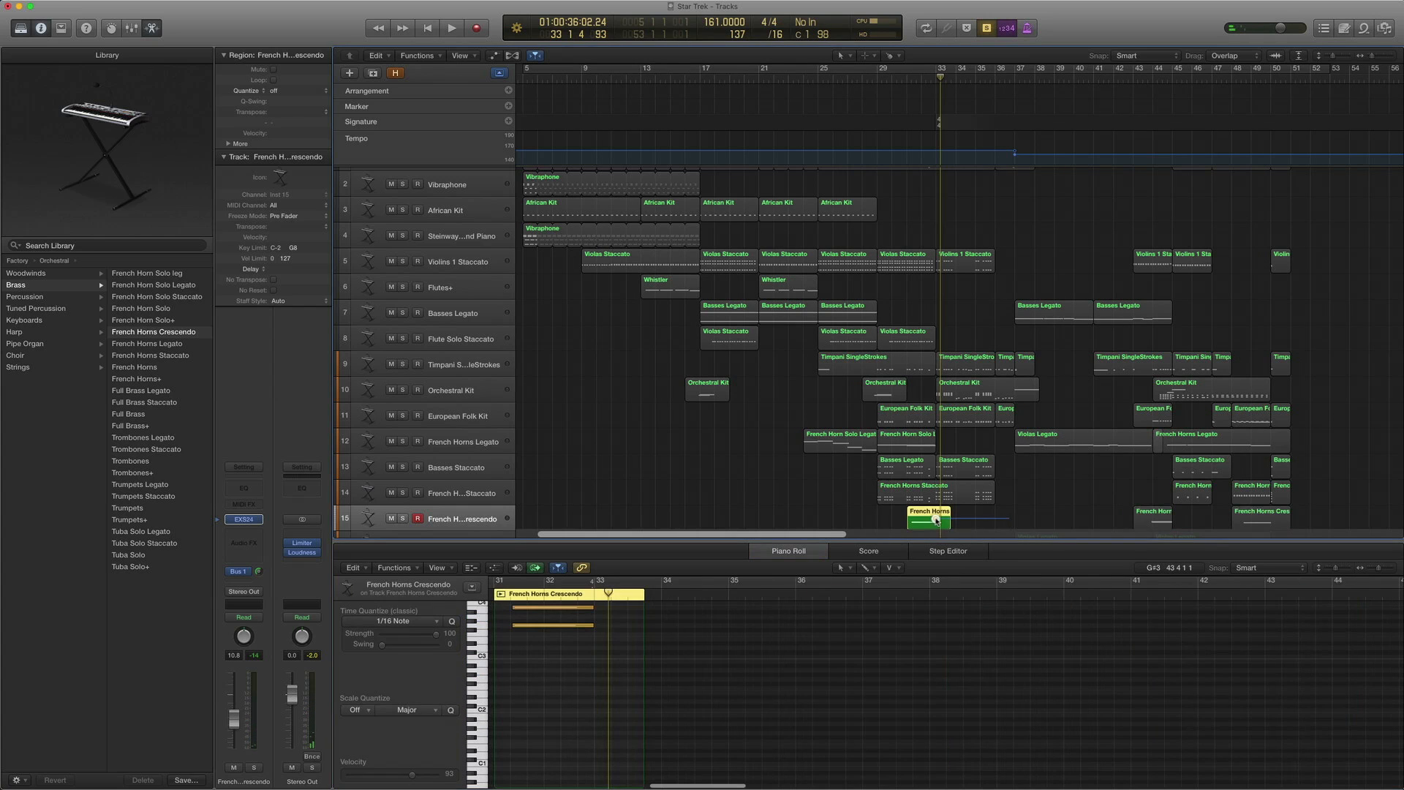
{"action": "key", "text": "shift+space"}
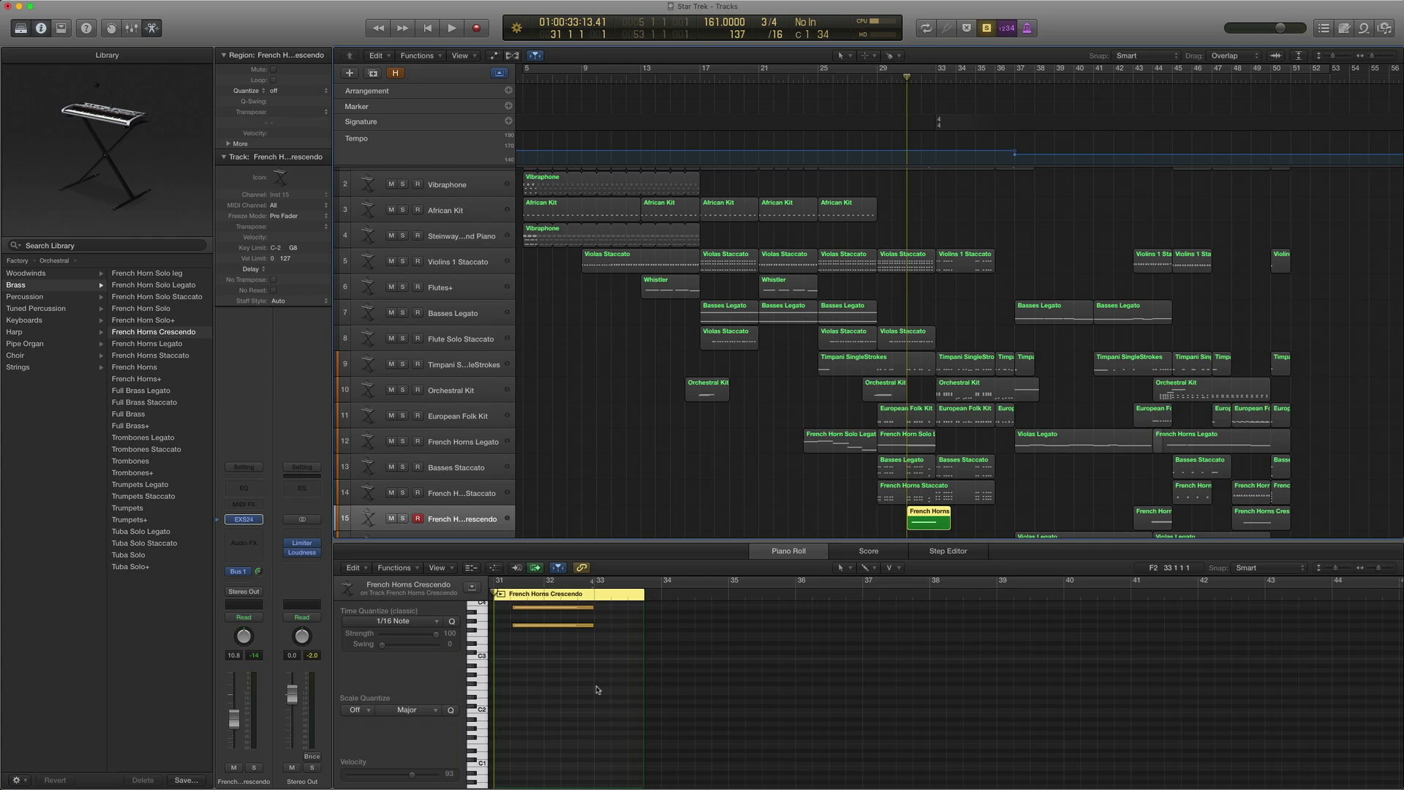
{"action": "scroll", "coordinate": [597, 690], "scroll_direction": "up", "scroll_amount": 2}
{"action": "left_click_drag", "start_coordinate": [551, 688], "coordinate": [547, 638]}
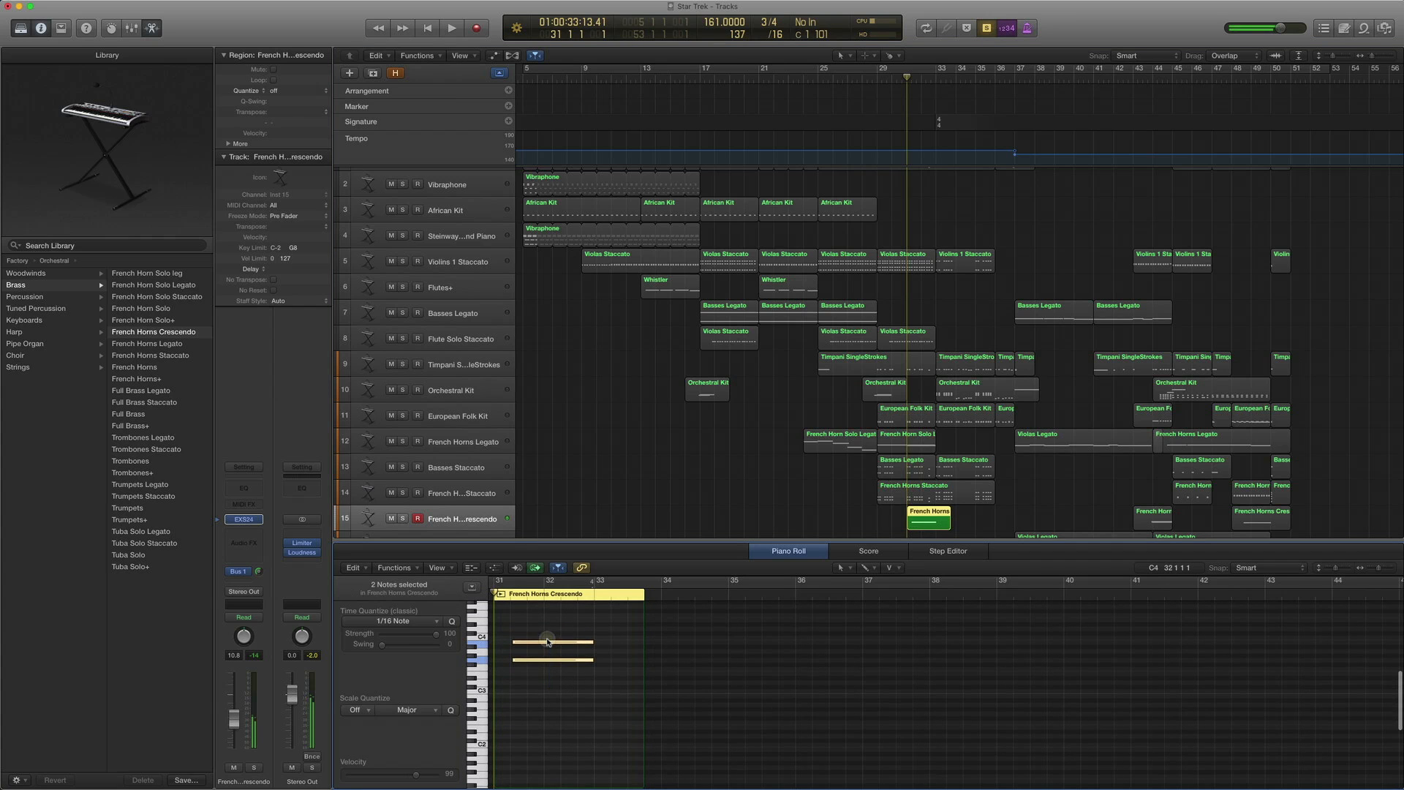
{"action": "key", "text": "space"}
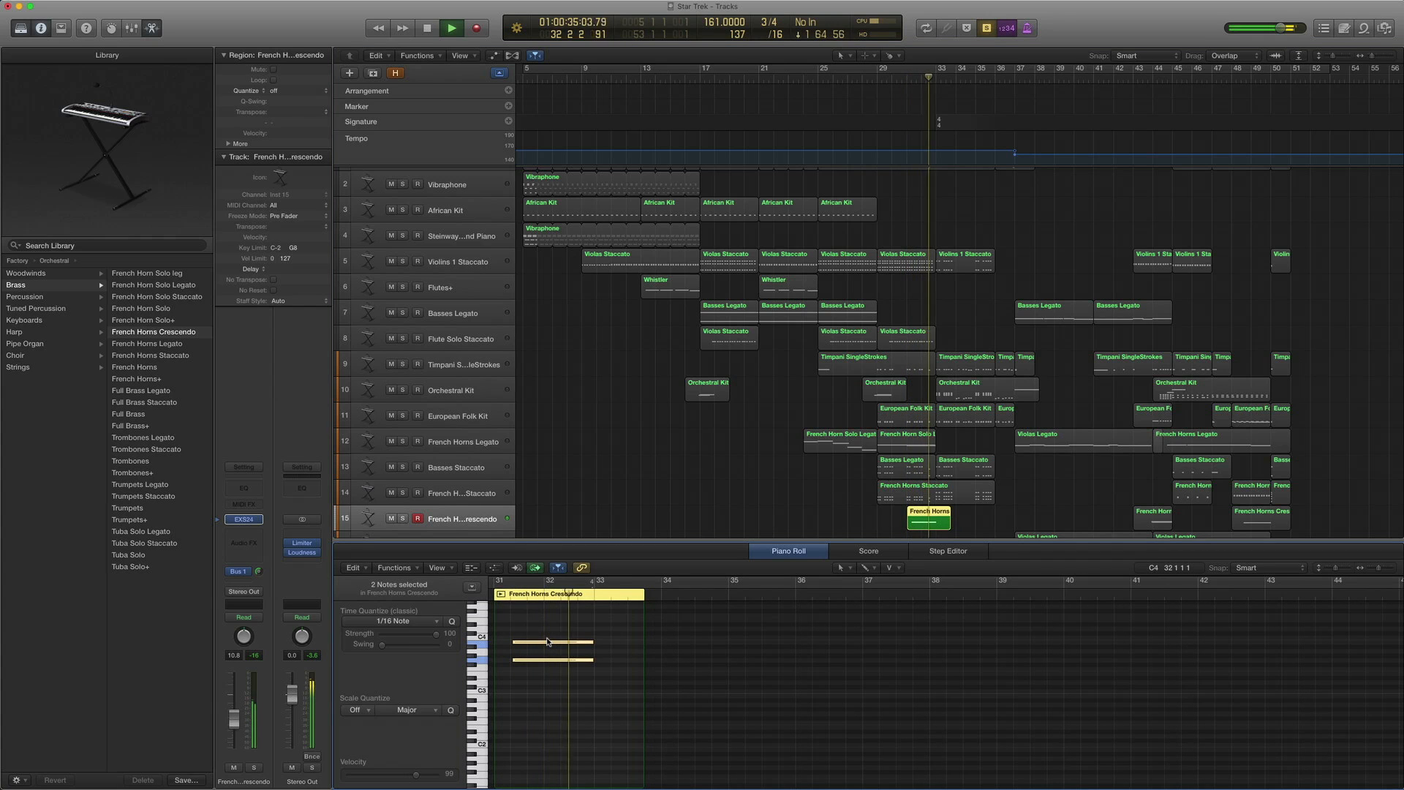
{"action": "key", "text": "space"}
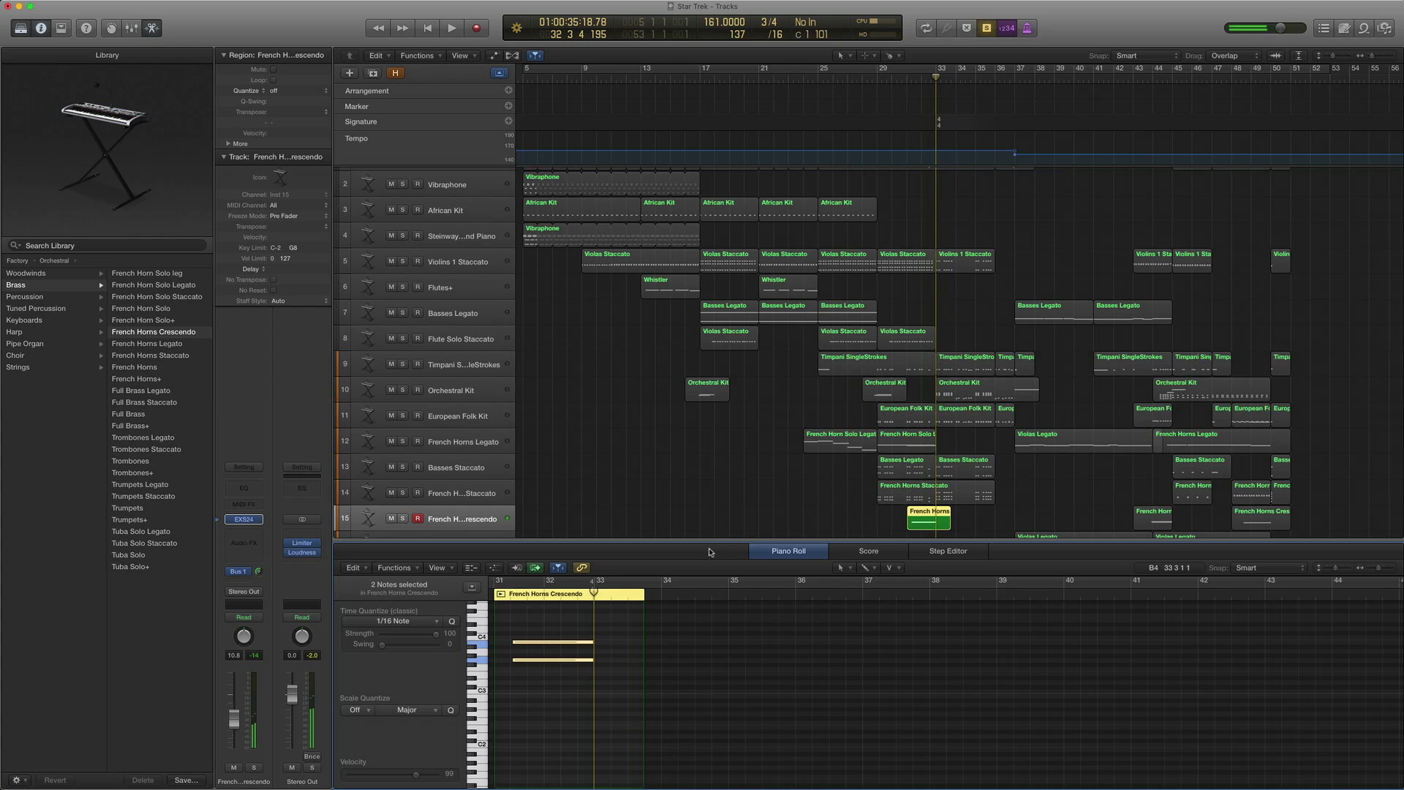
Turn solo off, close the Piano Roll and play the full arrangement from bar 29 to bar 37
{"action": "key", "text": "ctrl+s"}
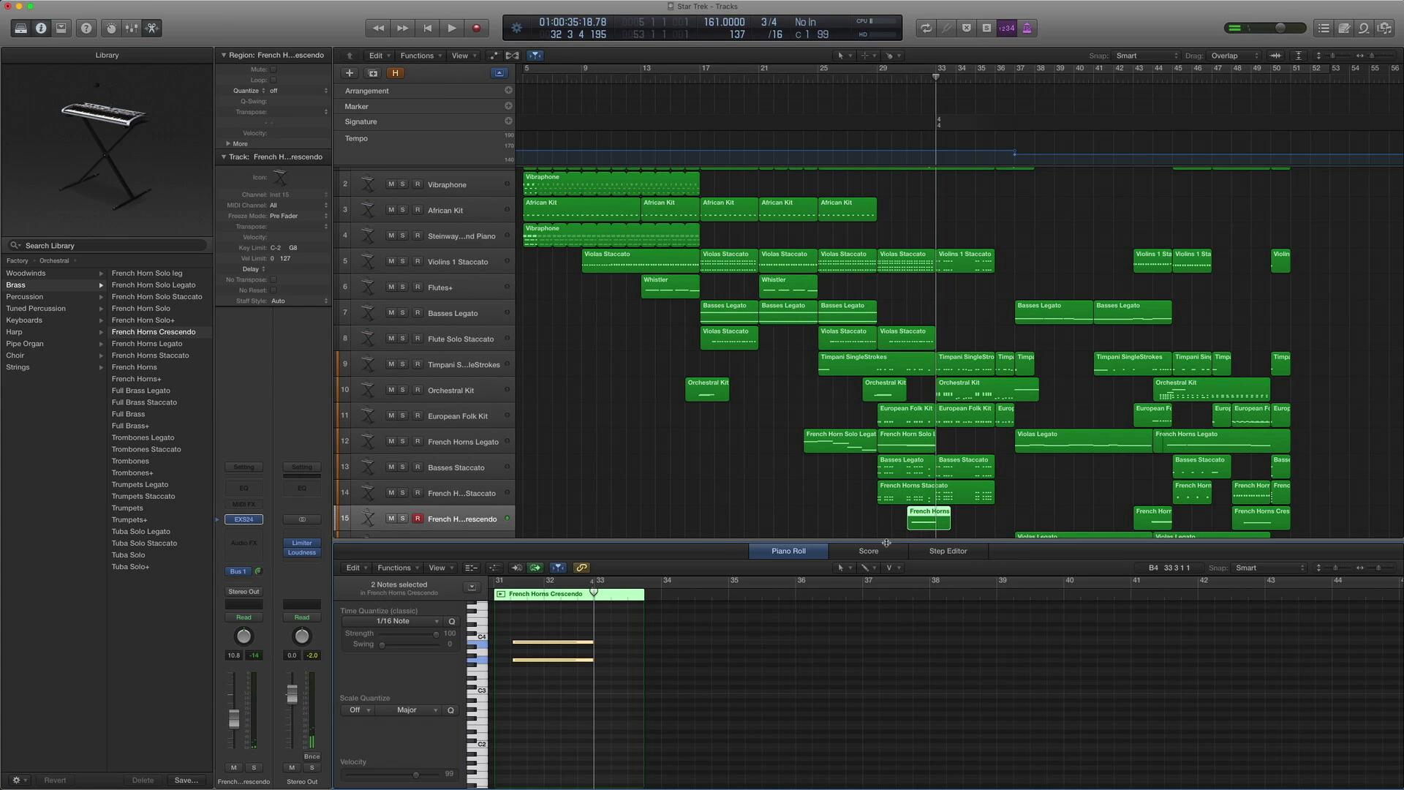
{"action": "key", "text": "p"}
{"action": "key", "text": "comma"}
{"action": "key", "text": "comma"}
{"action": "key", "text": "comma"}
{"action": "key", "text": "comma"}
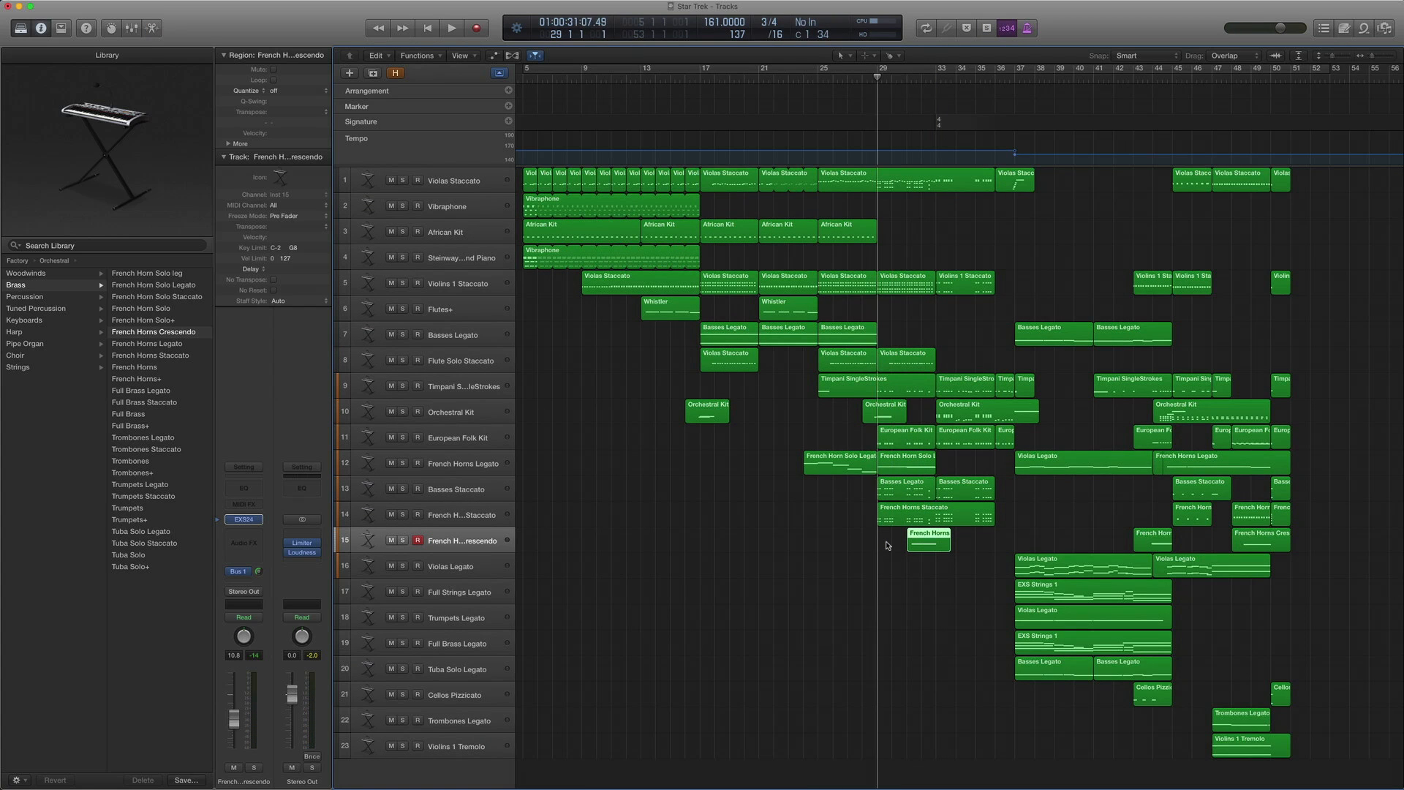
{"action": "key", "text": "space"}
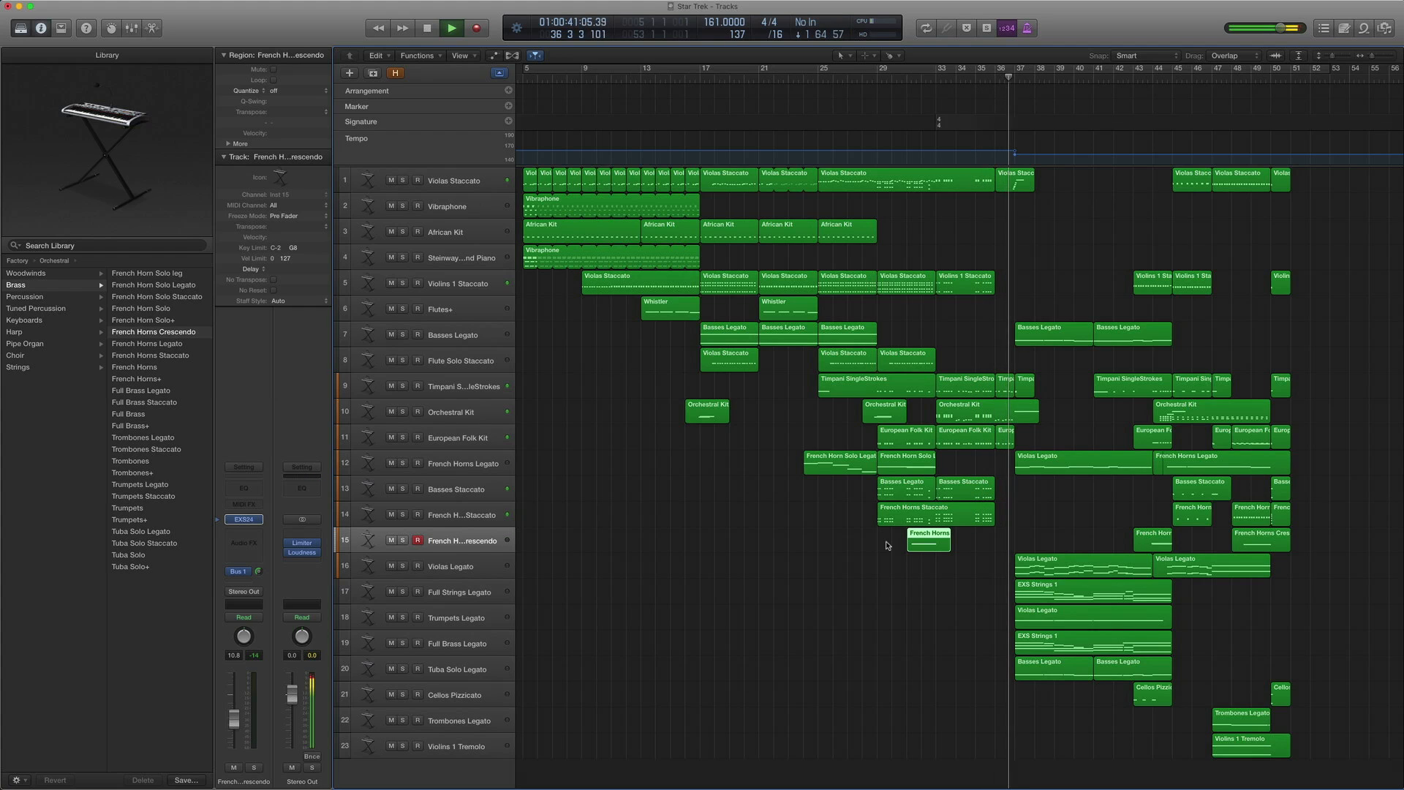
{"action": "key", "text": "space"}
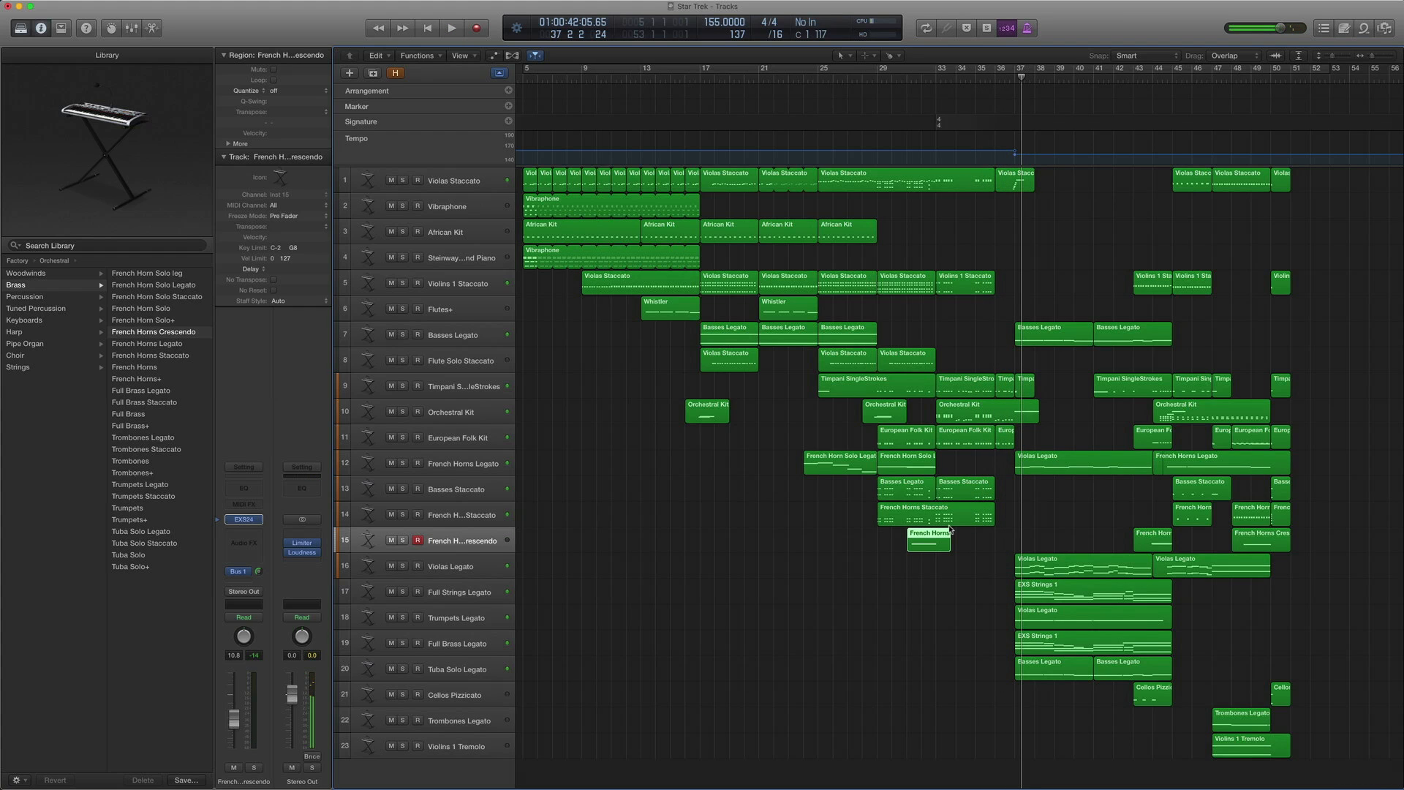
Select the Timpani SingleStrokes track and locate its patch under Orchestral Tuned Percussion in the Library
{"action": "left_click_drag", "start_coordinate": [1068, 385], "coordinate": [798, 383]}
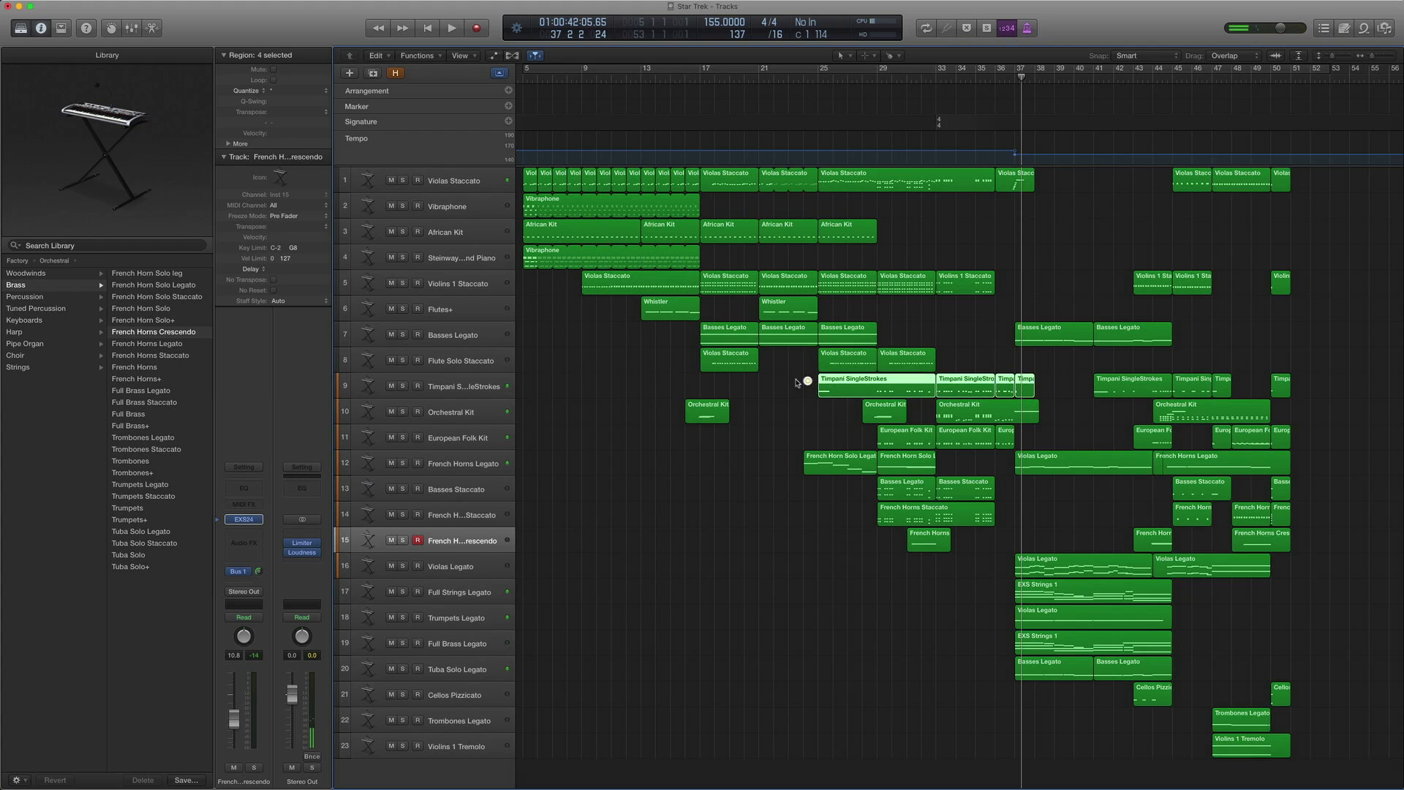
{"action": "left_click", "coordinate": [472, 388]}
{"action": "left_click", "coordinate": [217, 520]}
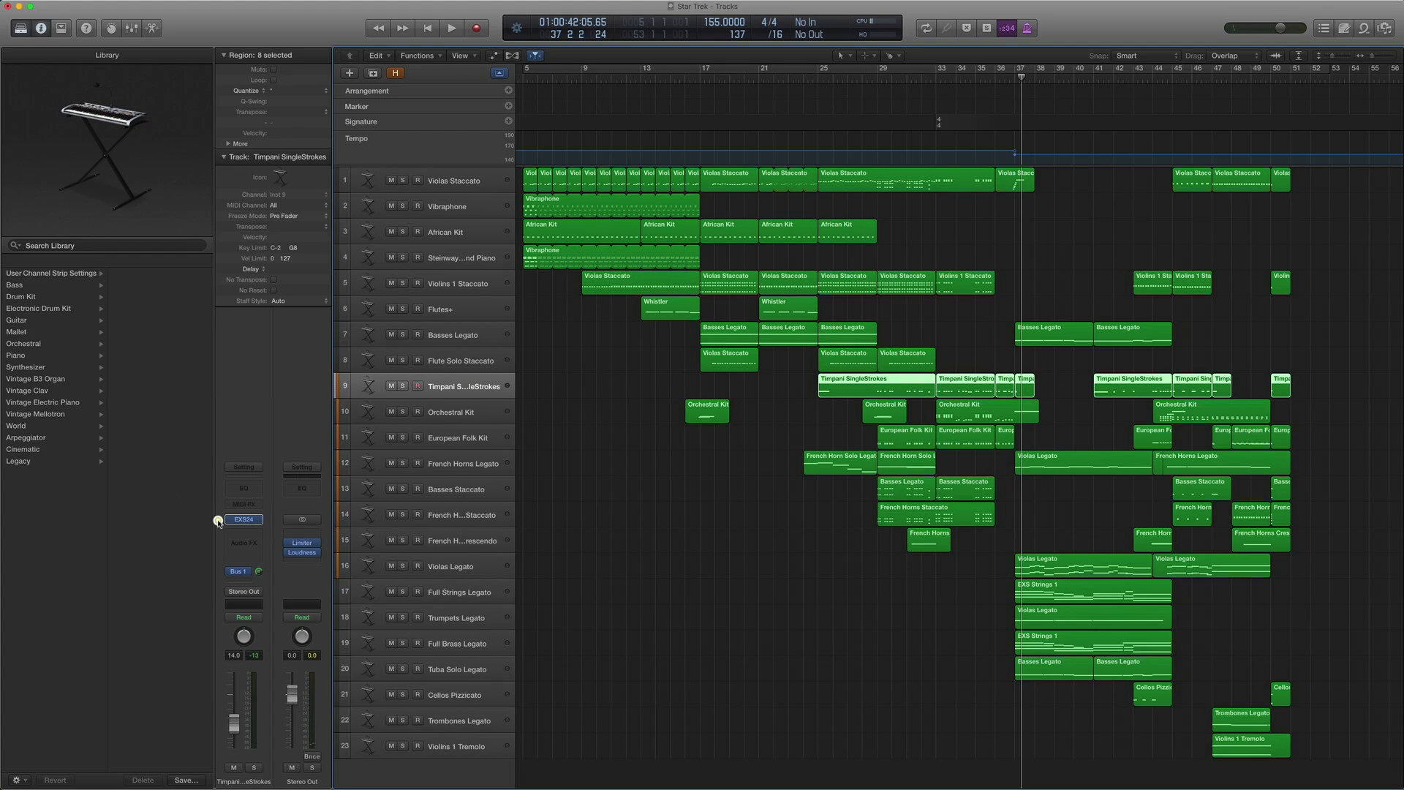
{"action": "scroll", "coordinate": [92, 322], "scroll_direction": "left", "scroll_amount": 5}
{"action": "scroll", "coordinate": [90, 321], "scroll_direction": "right", "scroll_amount": 3}
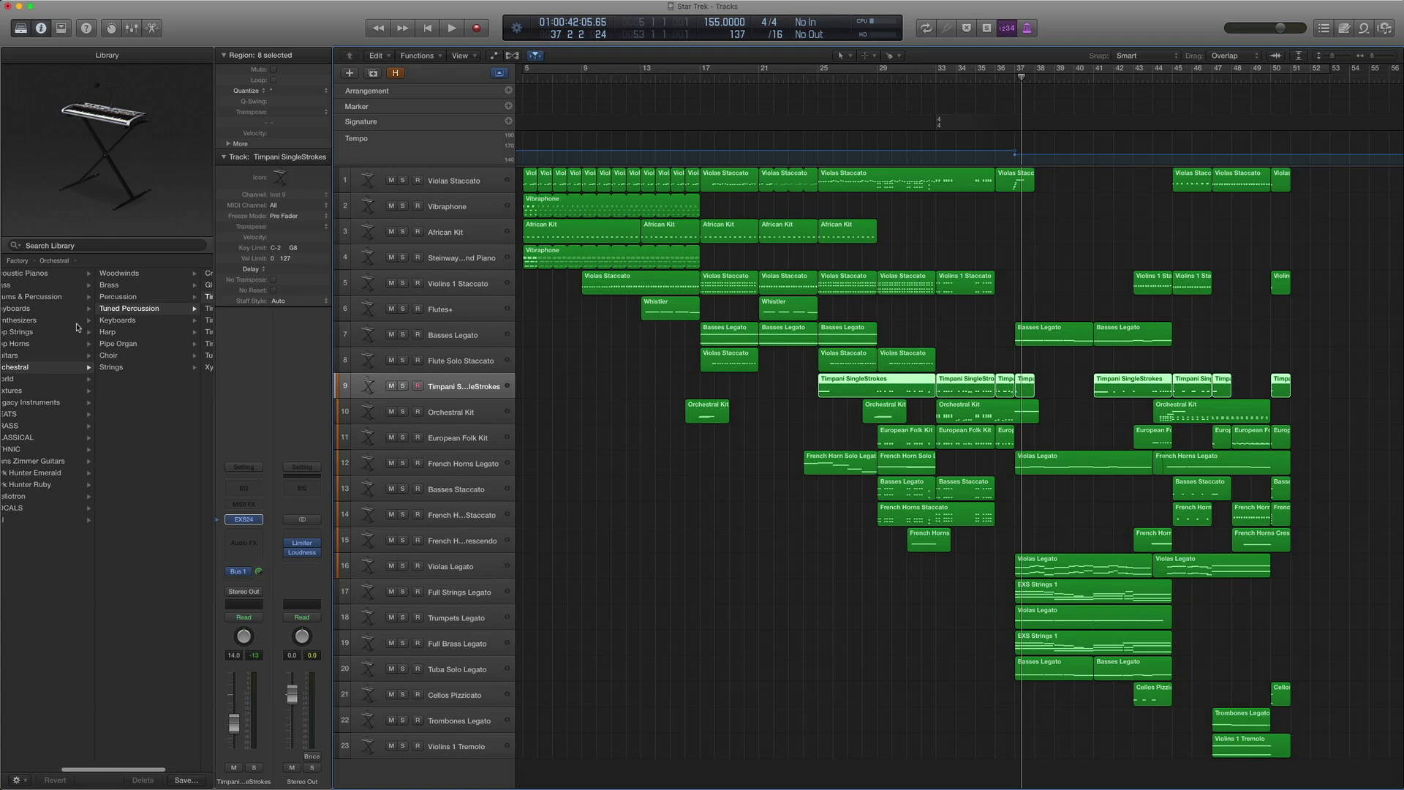
{"action": "scroll", "coordinate": [80, 336], "scroll_direction": "left", "scroll_amount": 2}
{"action": "scroll", "coordinate": [153, 320], "scroll_direction": "right", "scroll_amount": 3}
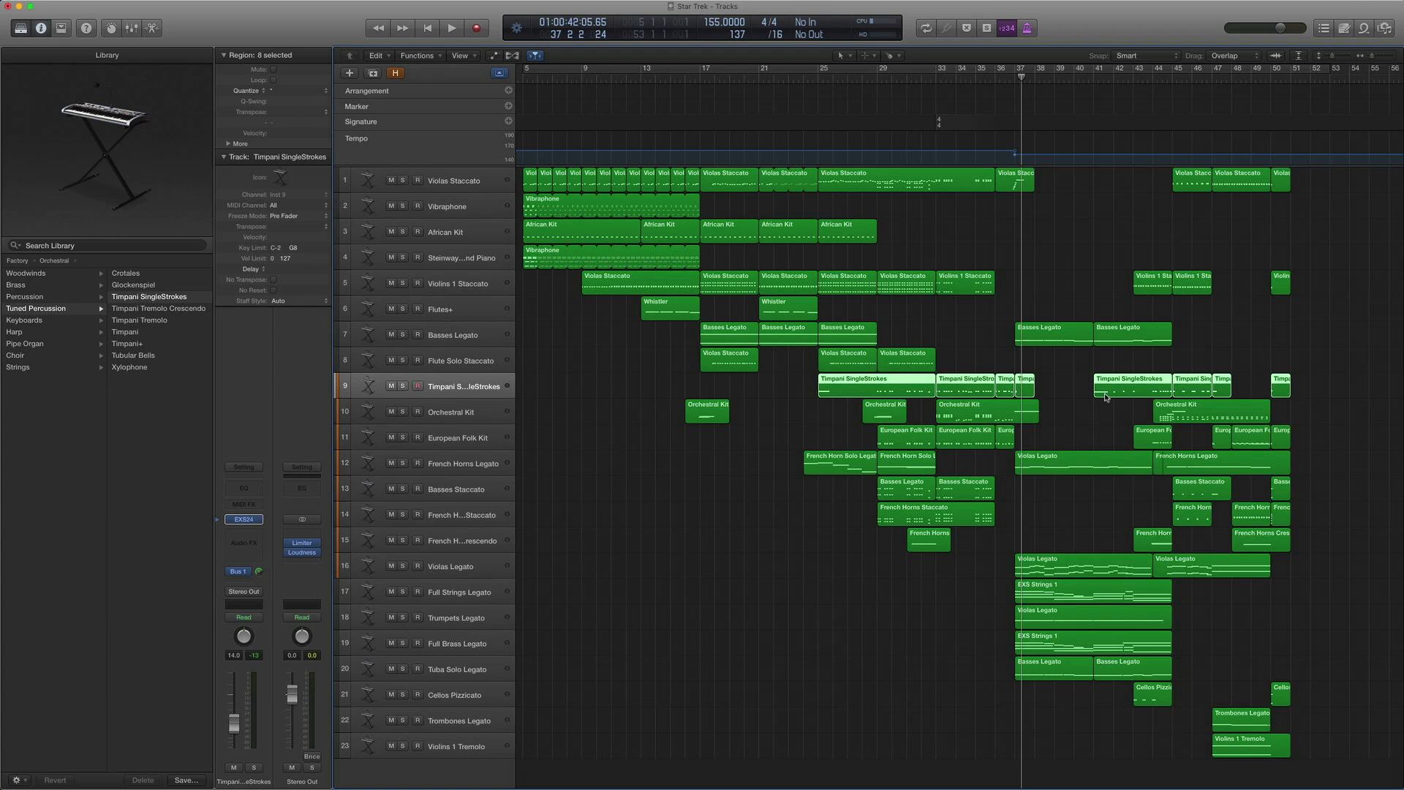
Open the four Timpani SingleStrokes regions from bar 25 in the Piano Roll, select the long first note and play it with the full arrangement
{"action": "left_click_drag", "start_coordinate": [1063, 388], "coordinate": [842, 390]}
{"action": "double_click", "coordinate": [841, 390]}
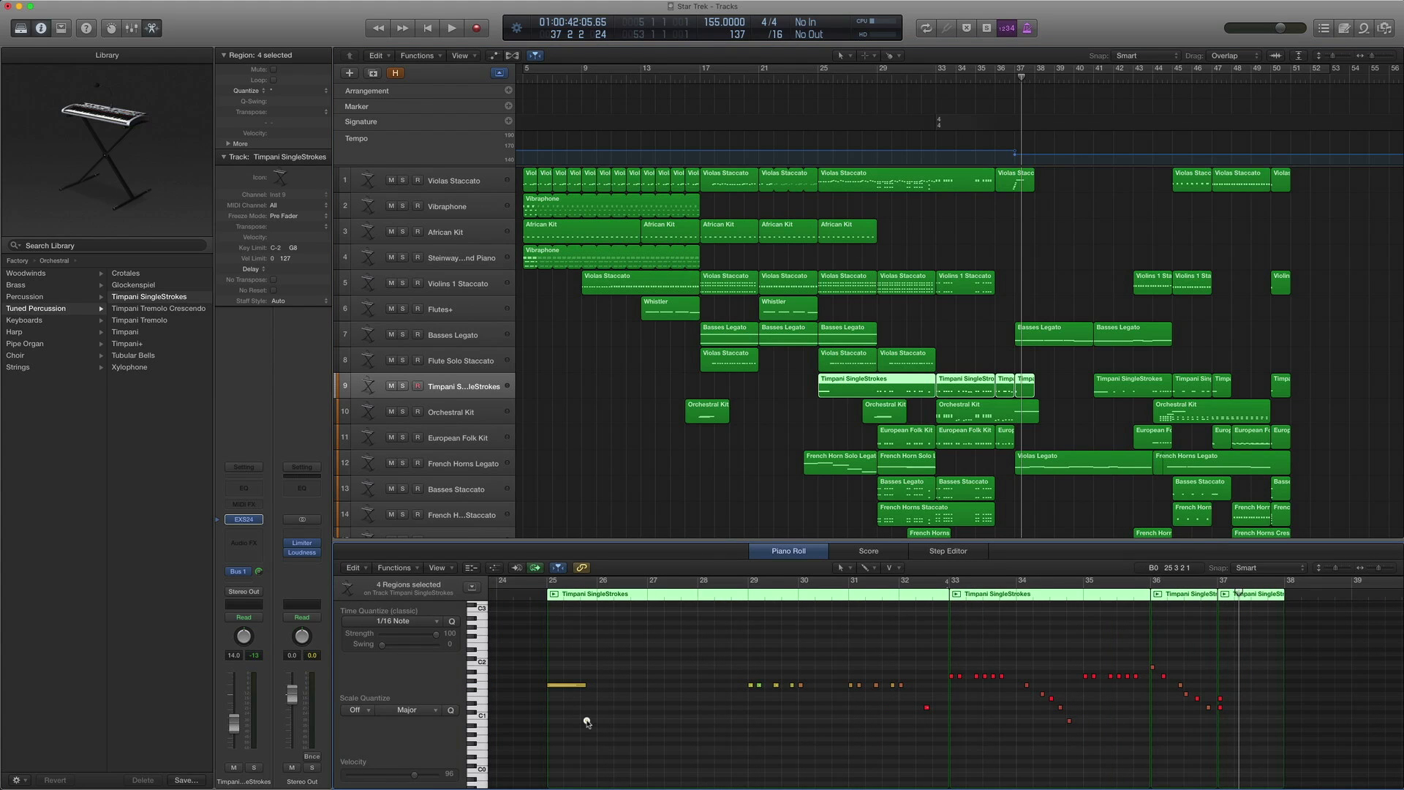
{"action": "left_click", "coordinate": [573, 683]}
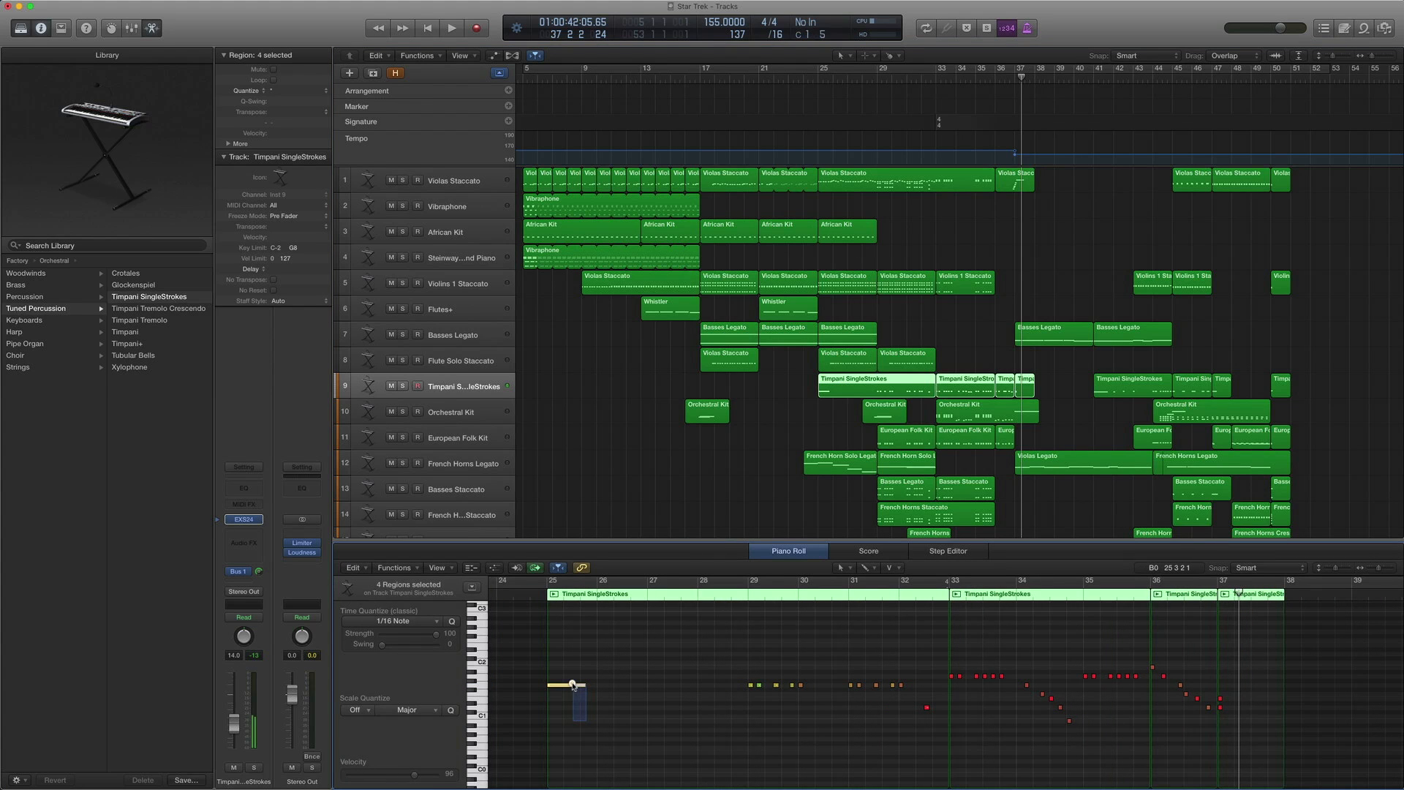
{"action": "left_click", "coordinate": [809, 79]}
{"action": "key", "text": "space"}
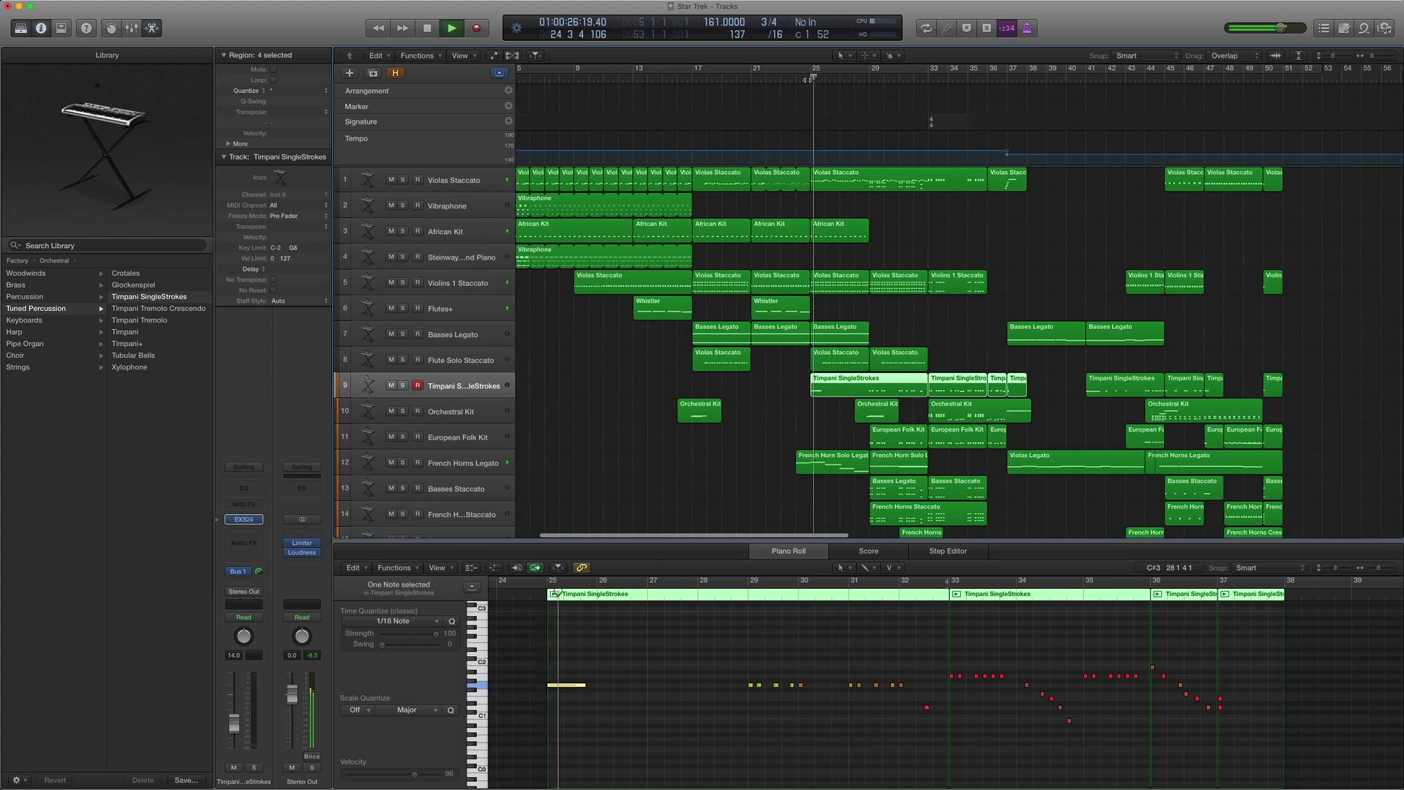
{"action": "key", "text": "space"}
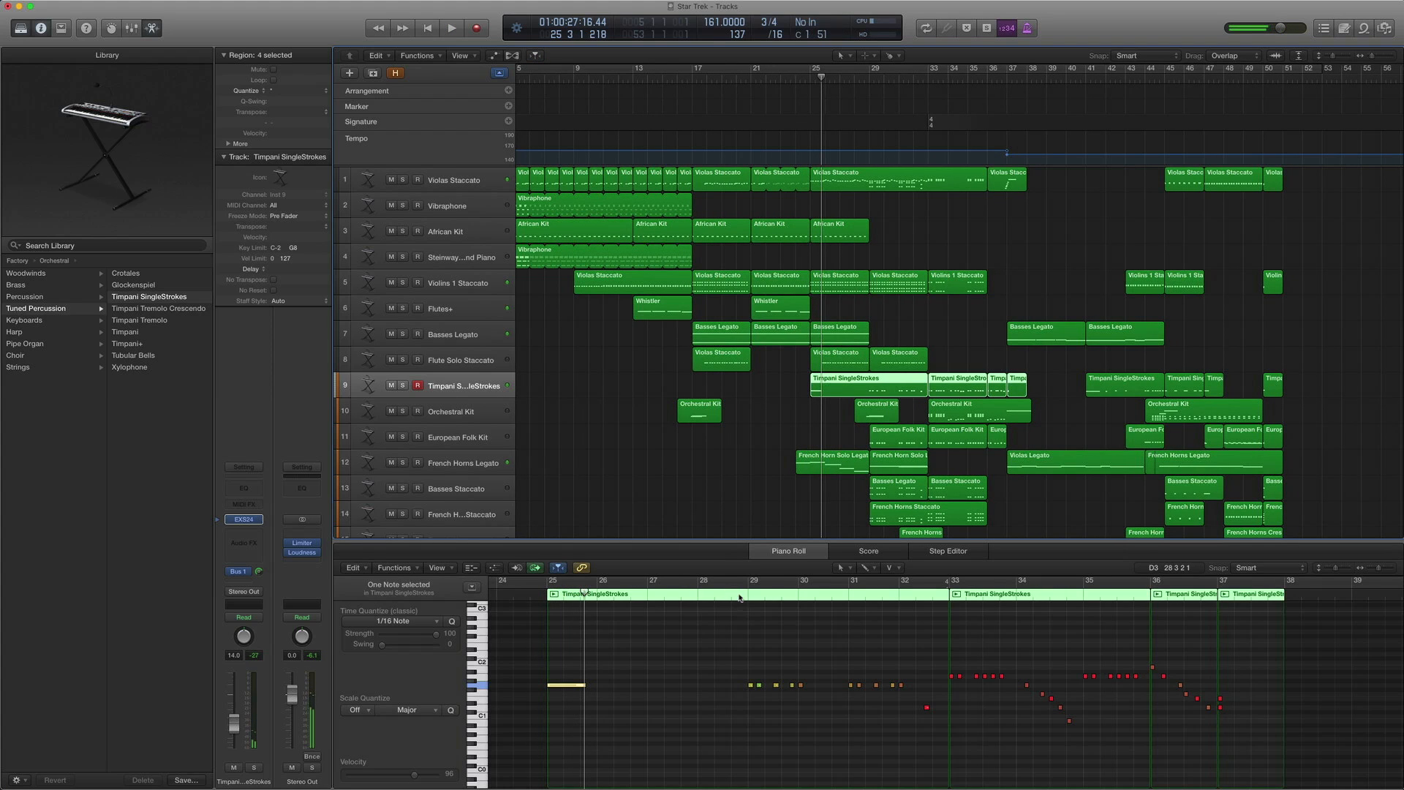
Play the full arrangement from just before bar 29 to bar 30
{"action": "left_click", "coordinate": [739, 597]}
{"action": "key", "text": "space"}
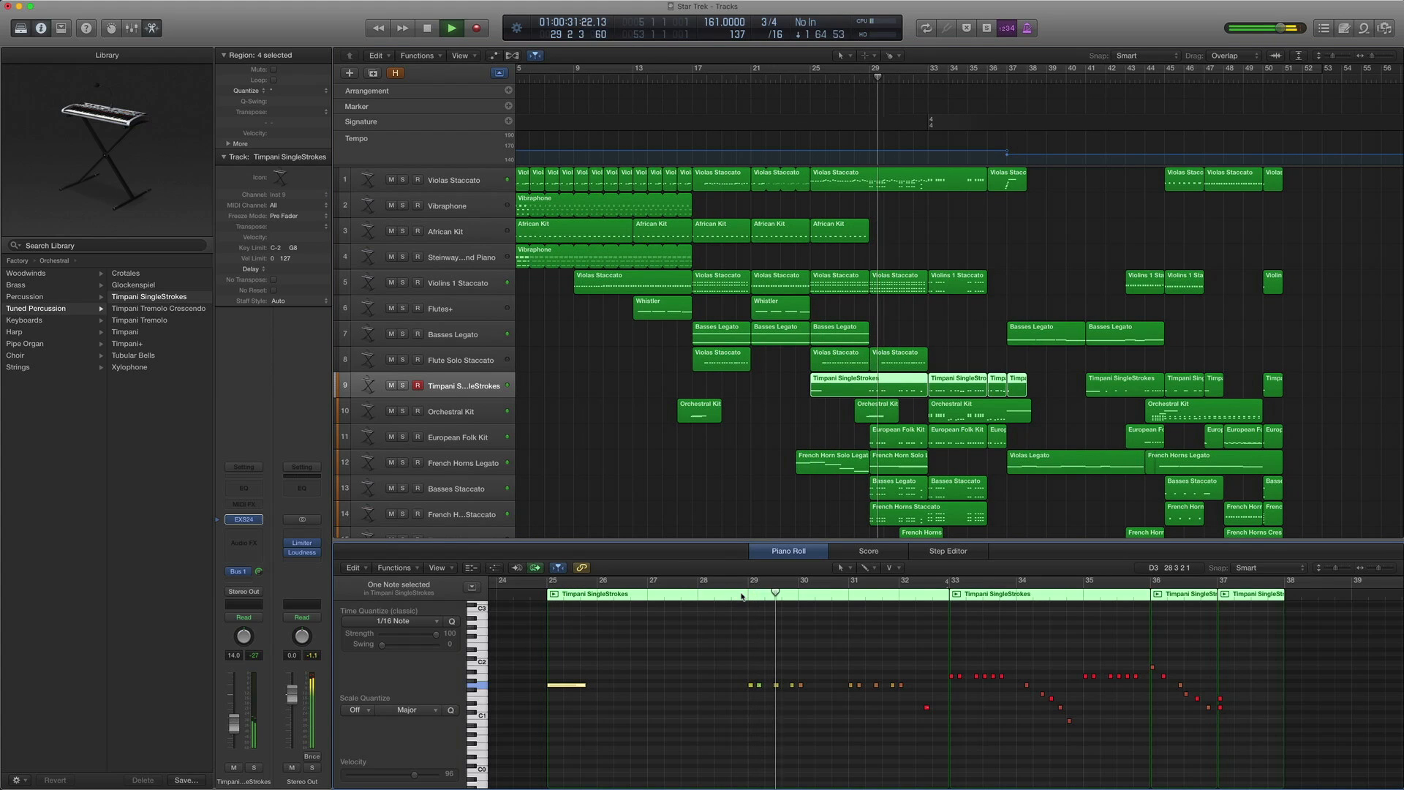
{"action": "key", "text": "space"}
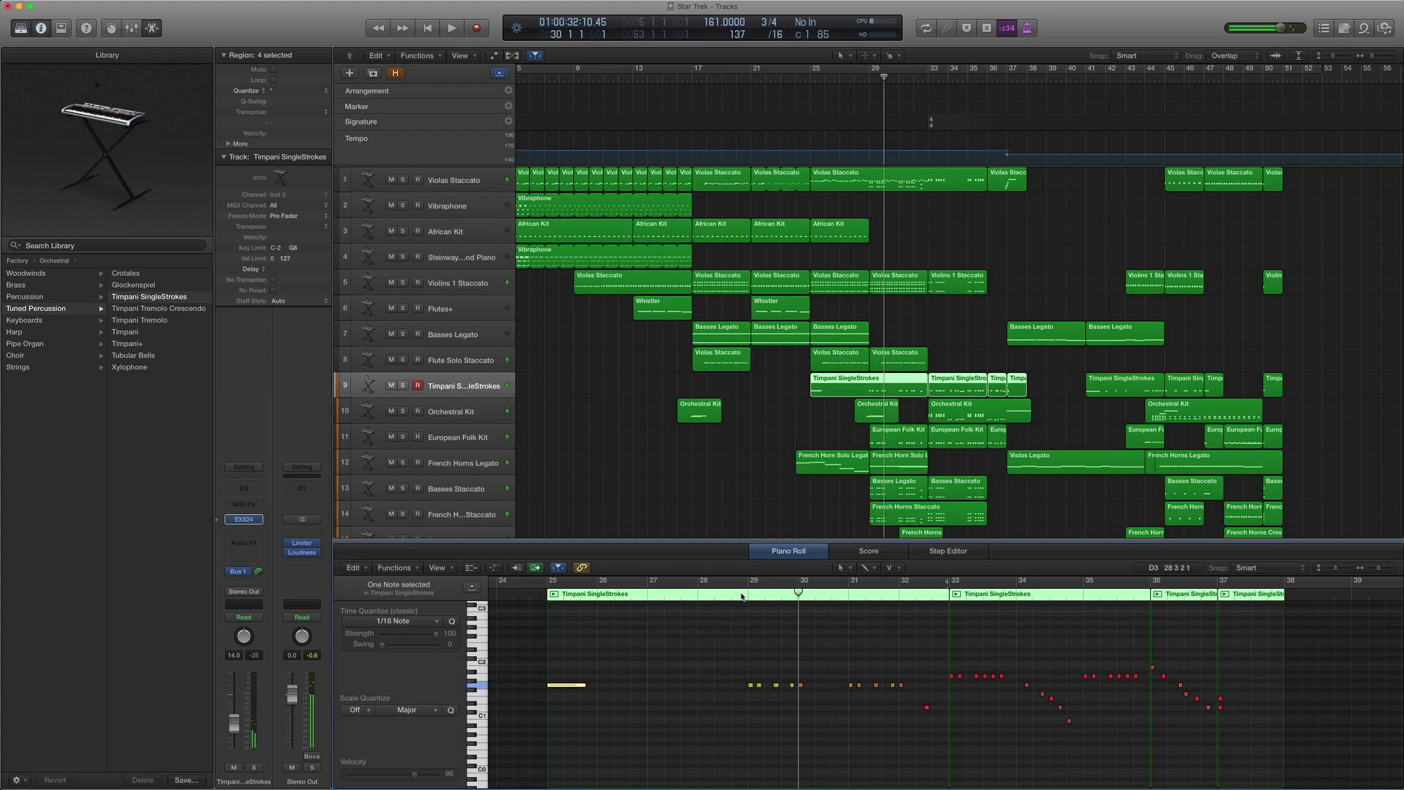
Select the Basses Legato, French Horns Staccato, Timpani SingleStrokes and European Folk Kit regions at bar 29, play them soloed to bar 32, and clear solo and selection
{"action": "scroll", "coordinate": [907, 430], "scroll_direction": "down", "scroll_amount": 2}
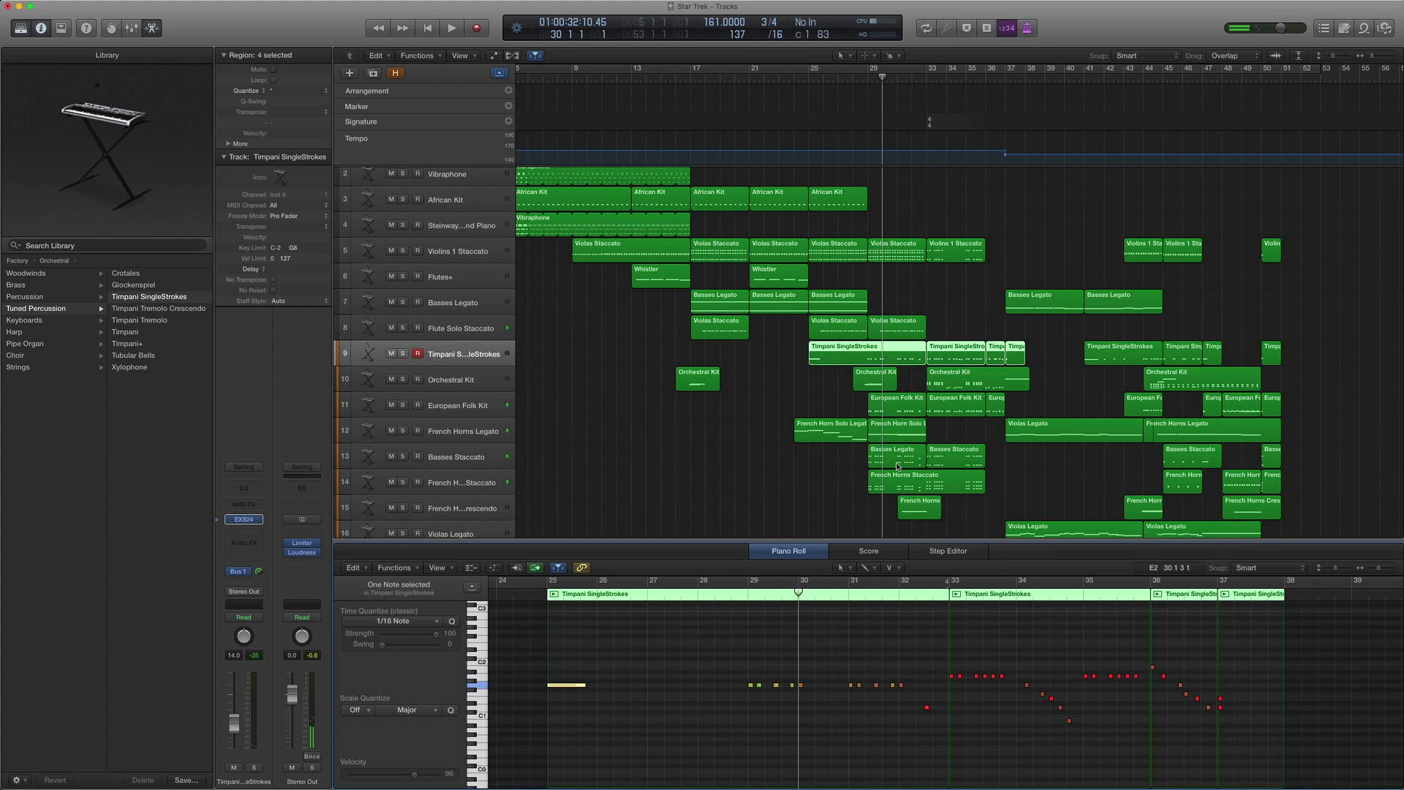
{"action": "left_click", "coordinate": [894, 462]}
{"action": "left_click", "coordinate": [885, 488], "text": "shift"}
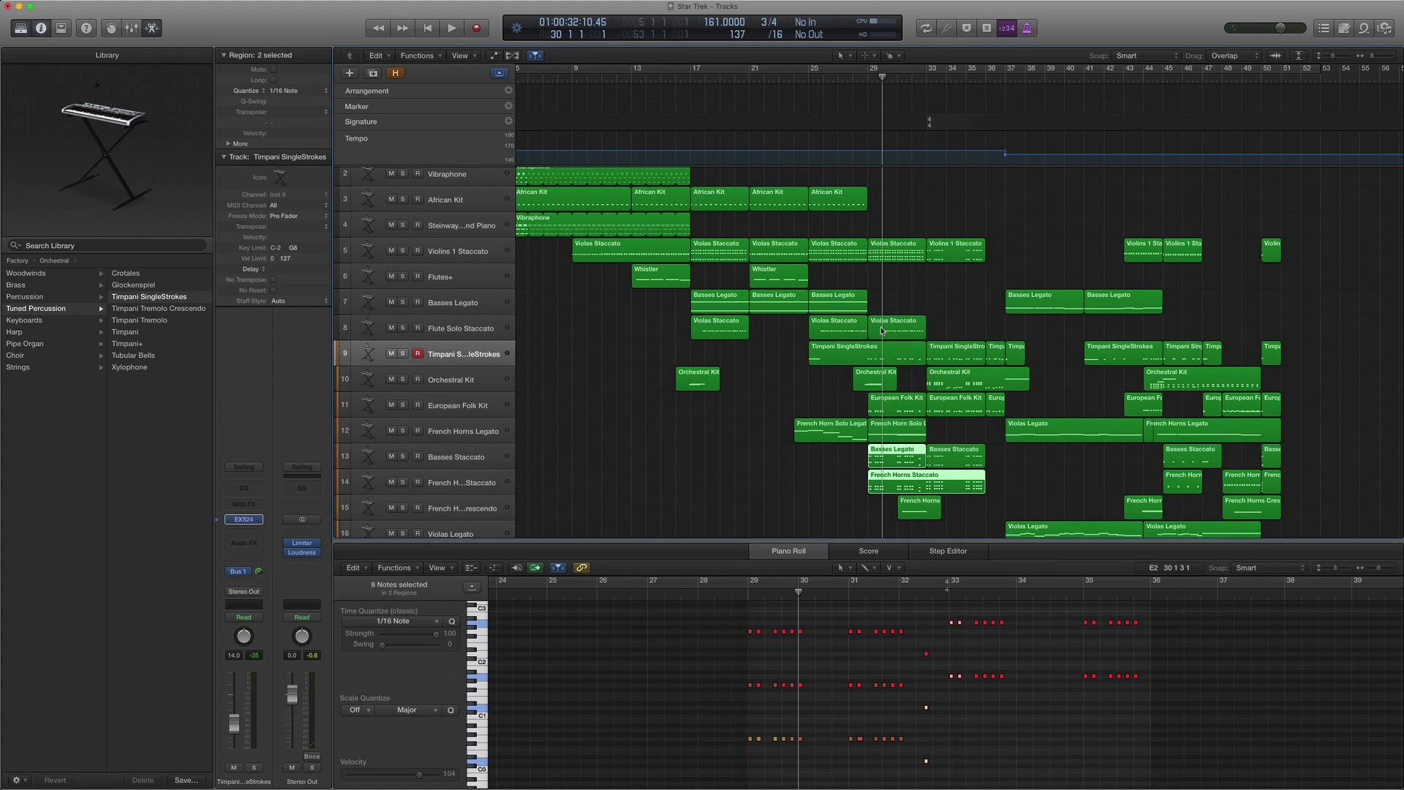
{"action": "left_click", "coordinate": [887, 356], "text": "shift"}
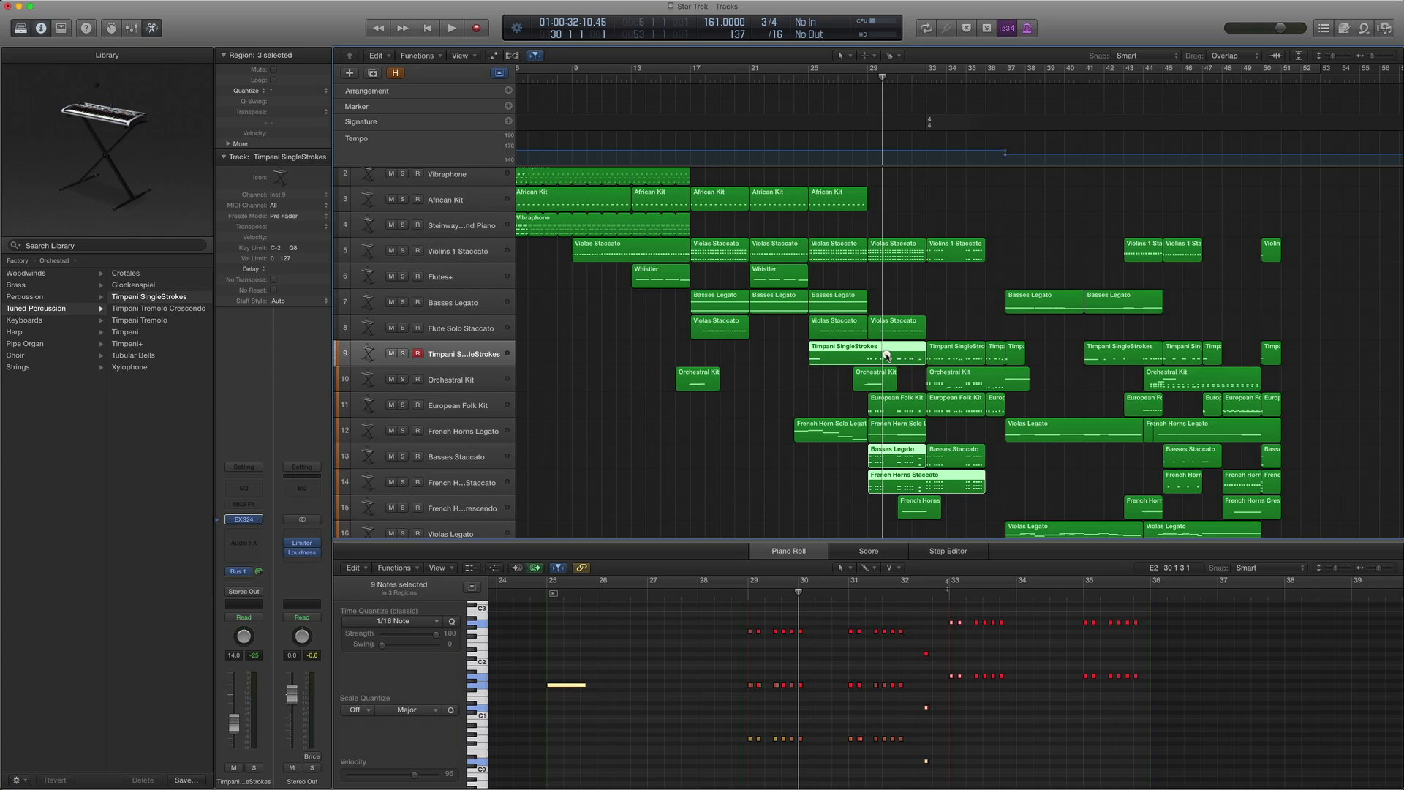
{"action": "left_click", "coordinate": [879, 402], "text": "shift"}
{"action": "key", "text": "ctrl+s"}
{"action": "key", "text": "space"}
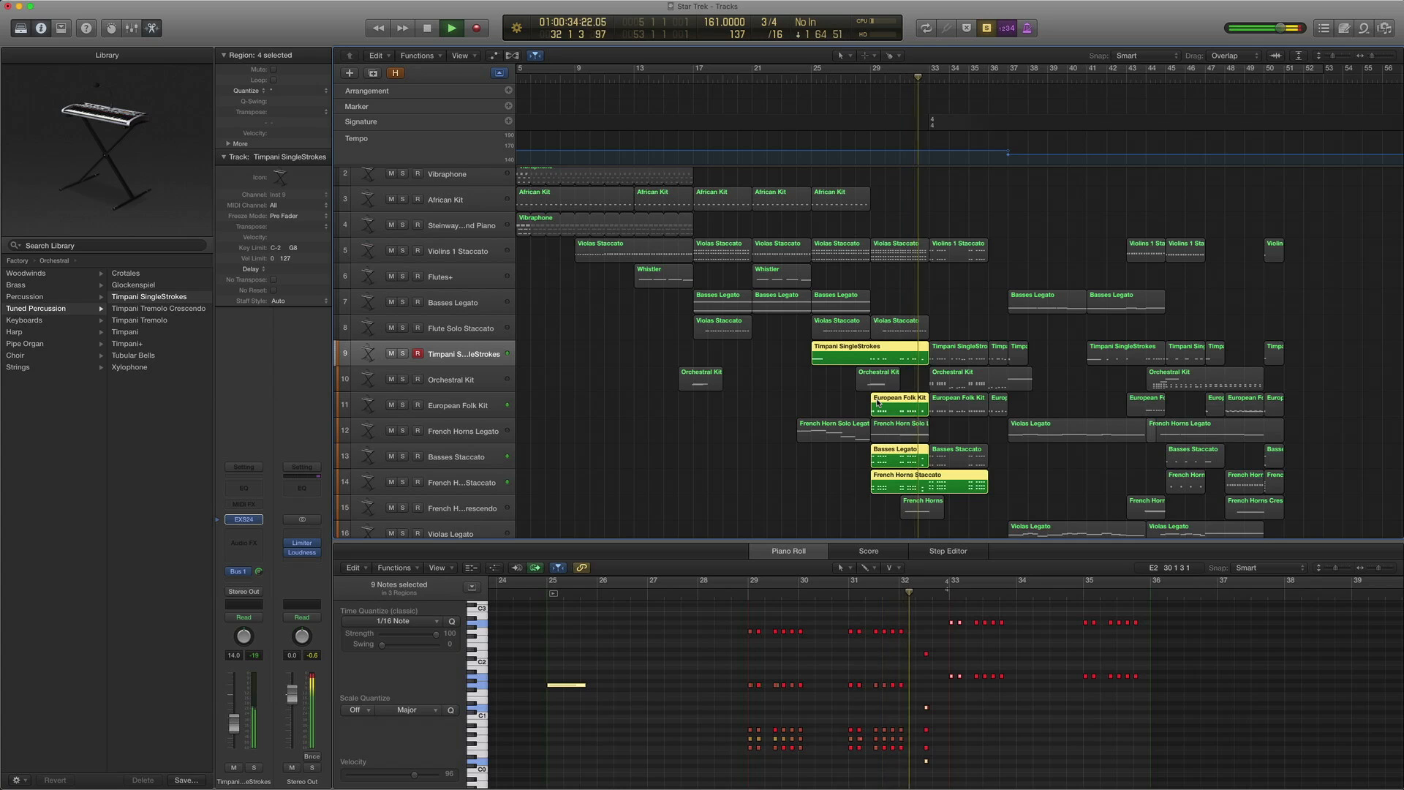
{"action": "key", "text": "space"}
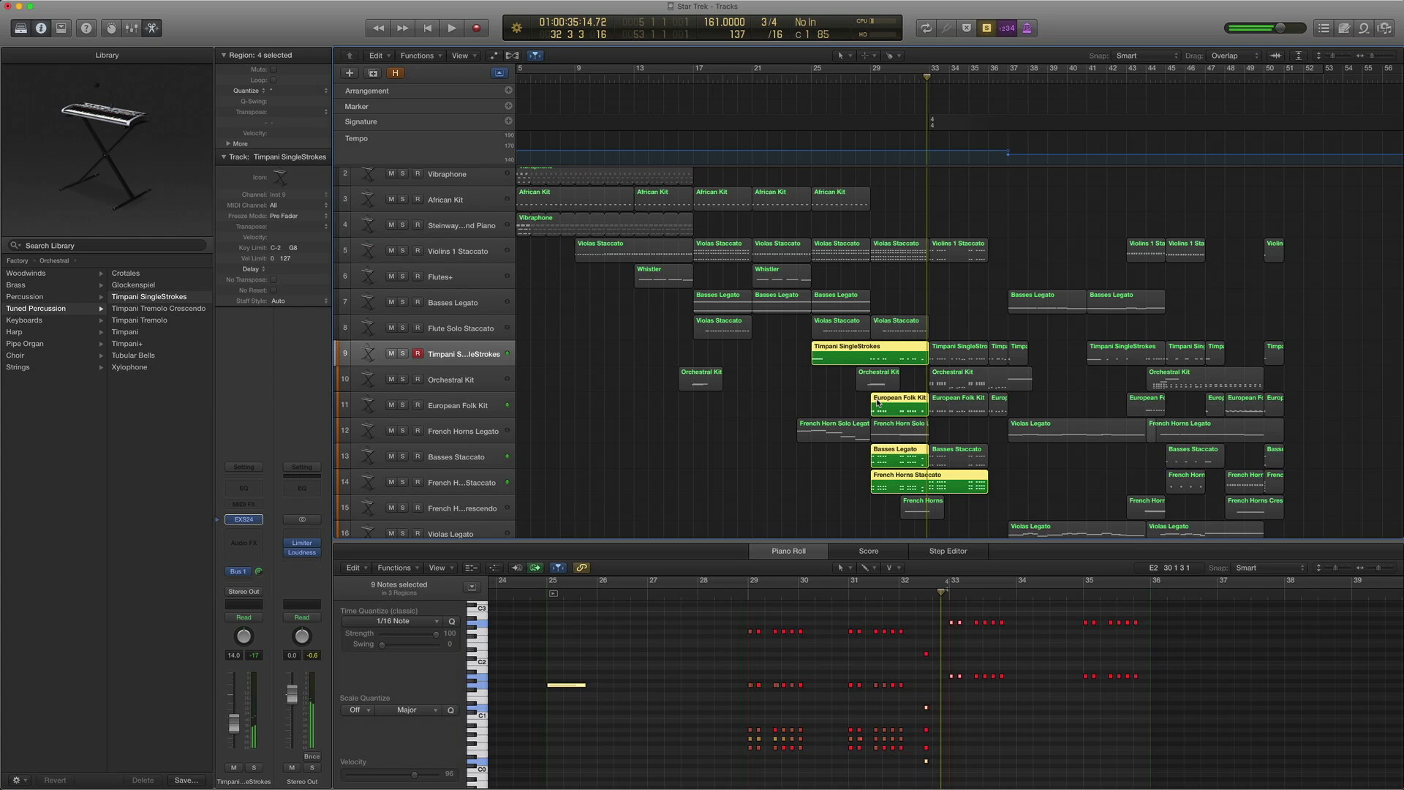
{"action": "key", "text": "ctrl+s"}
{"action": "left_click", "coordinate": [838, 400]}
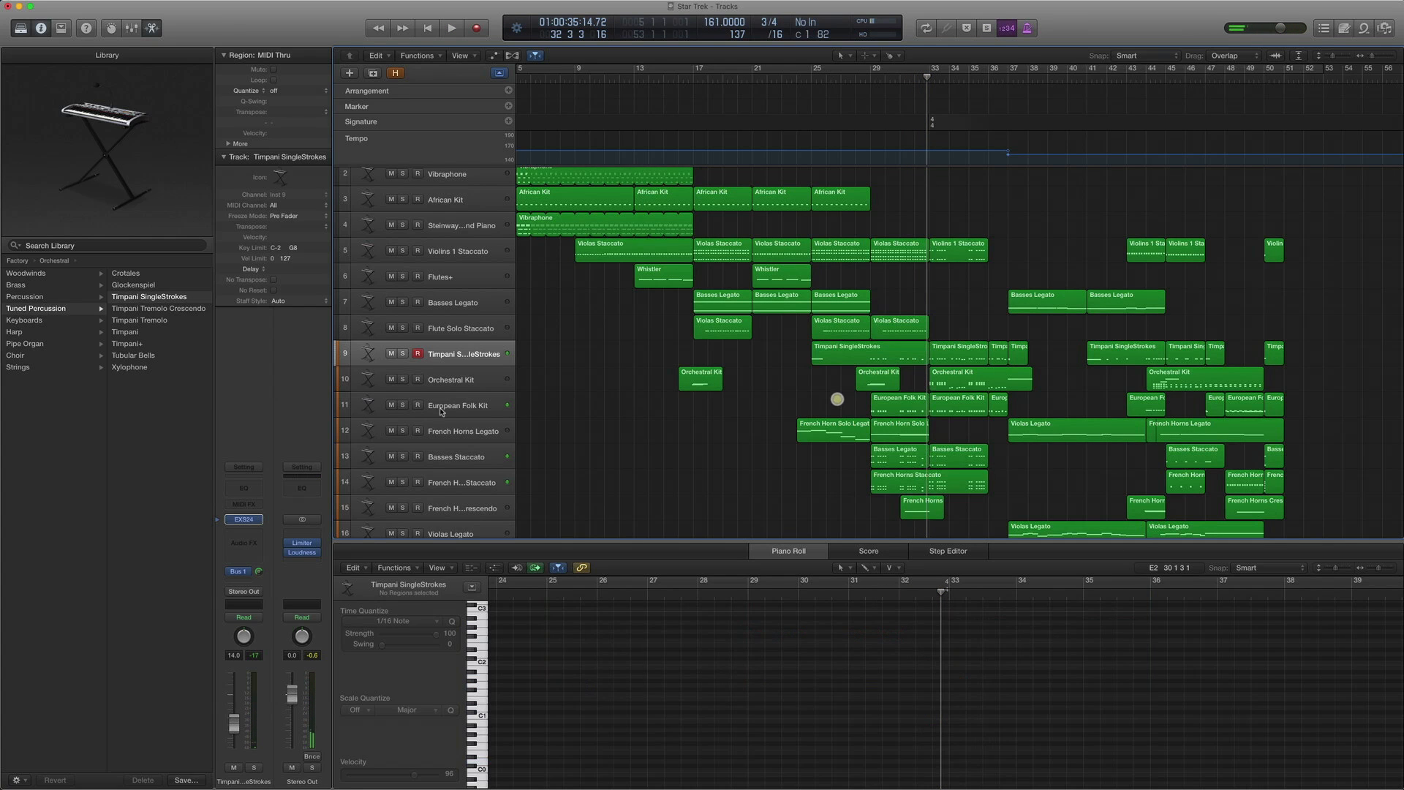
Select the European Folk Kit track and locate its patch under World, European in the Library
{"action": "left_click", "coordinate": [448, 402]}
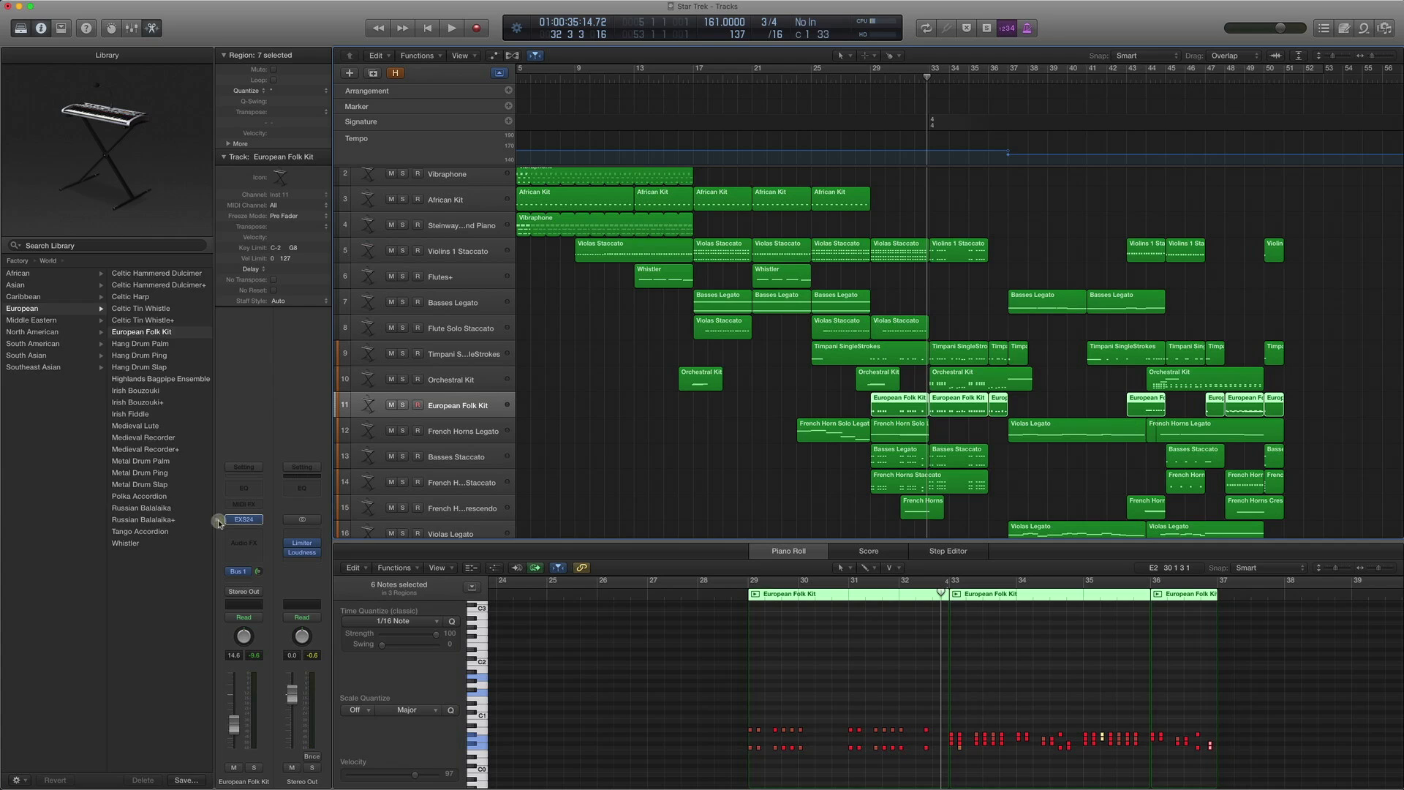
{"action": "scroll", "coordinate": [83, 440], "scroll_direction": "left", "scroll_amount": 5}
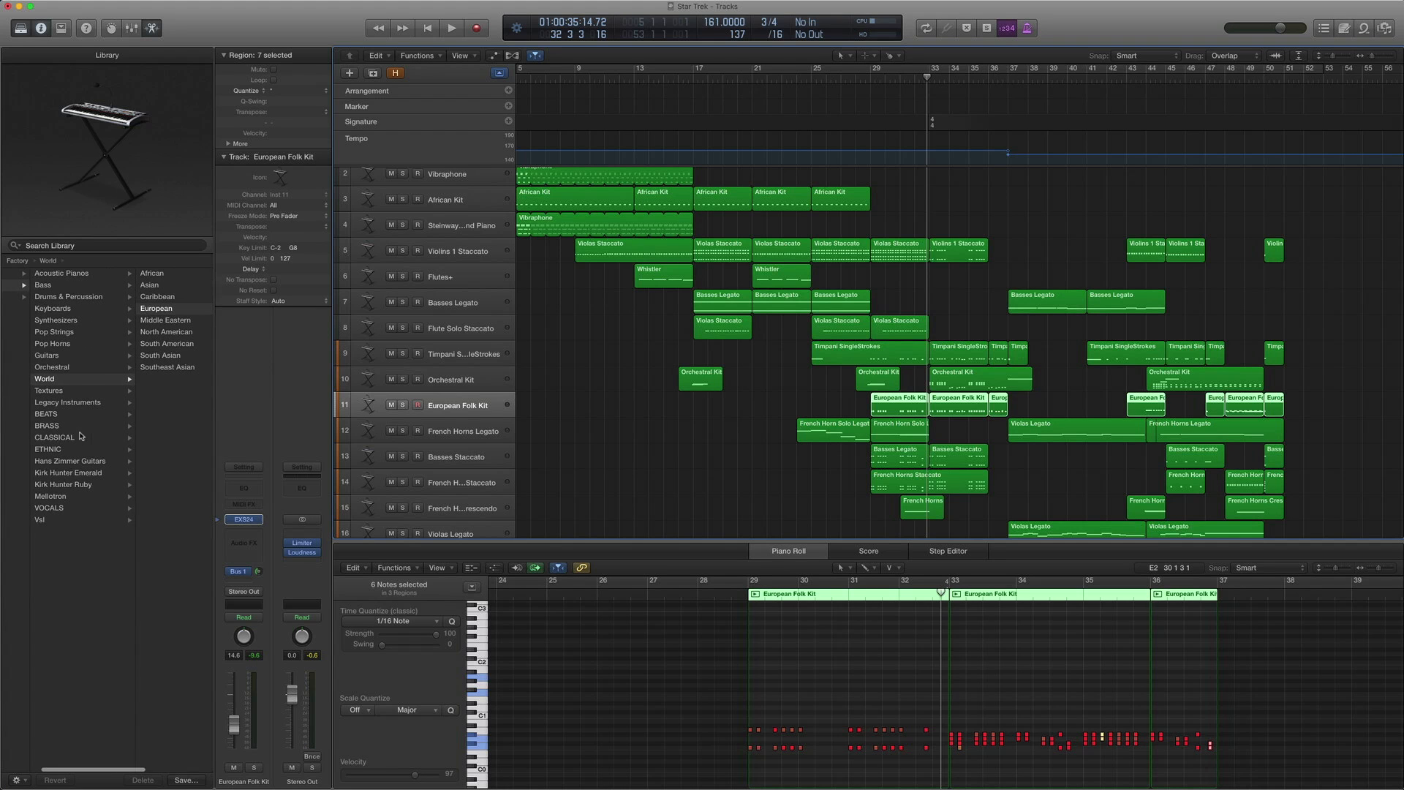
{"action": "scroll", "coordinate": [75, 386], "scroll_direction": "right", "scroll_amount": 5}
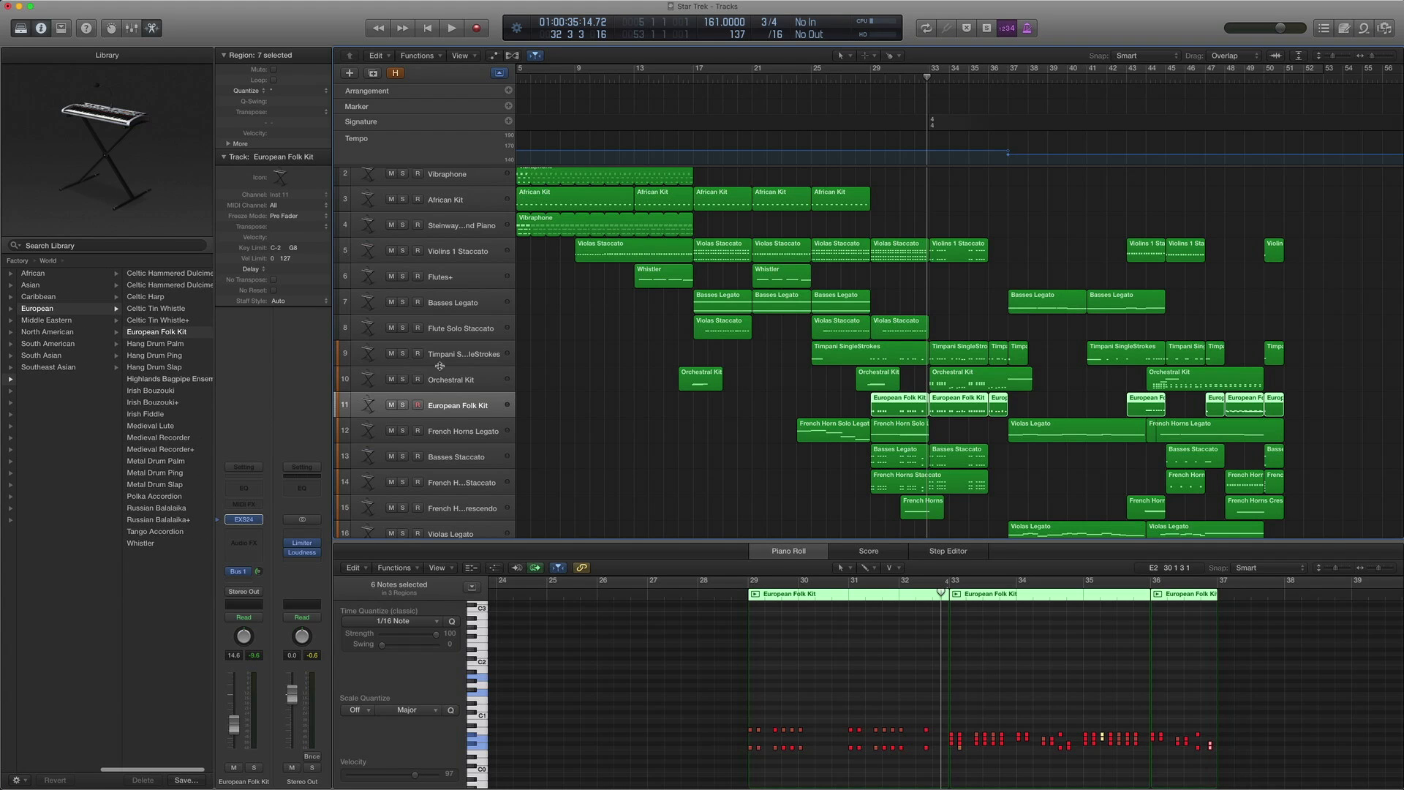
Solo the European Folk Kit regions and play them from bar 29 to bar 37, pausing in bar 32
{"action": "key", "text": "ctrl+s"}
{"action": "key", "text": "comma"}
{"action": "key", "text": "comma"}
{"action": "key", "text": "comma"}
{"action": "key", "text": "comma"}
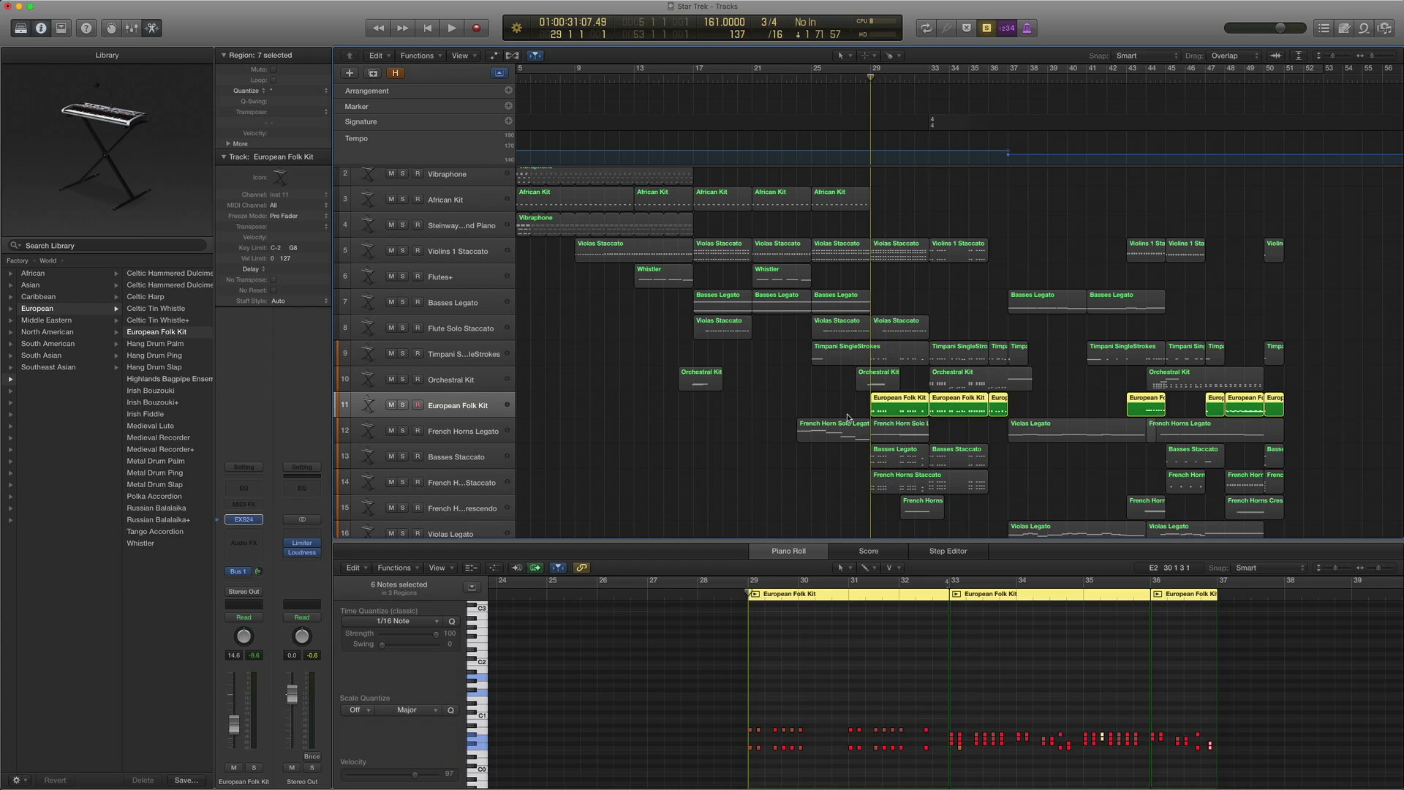
{"action": "key", "text": "space"}
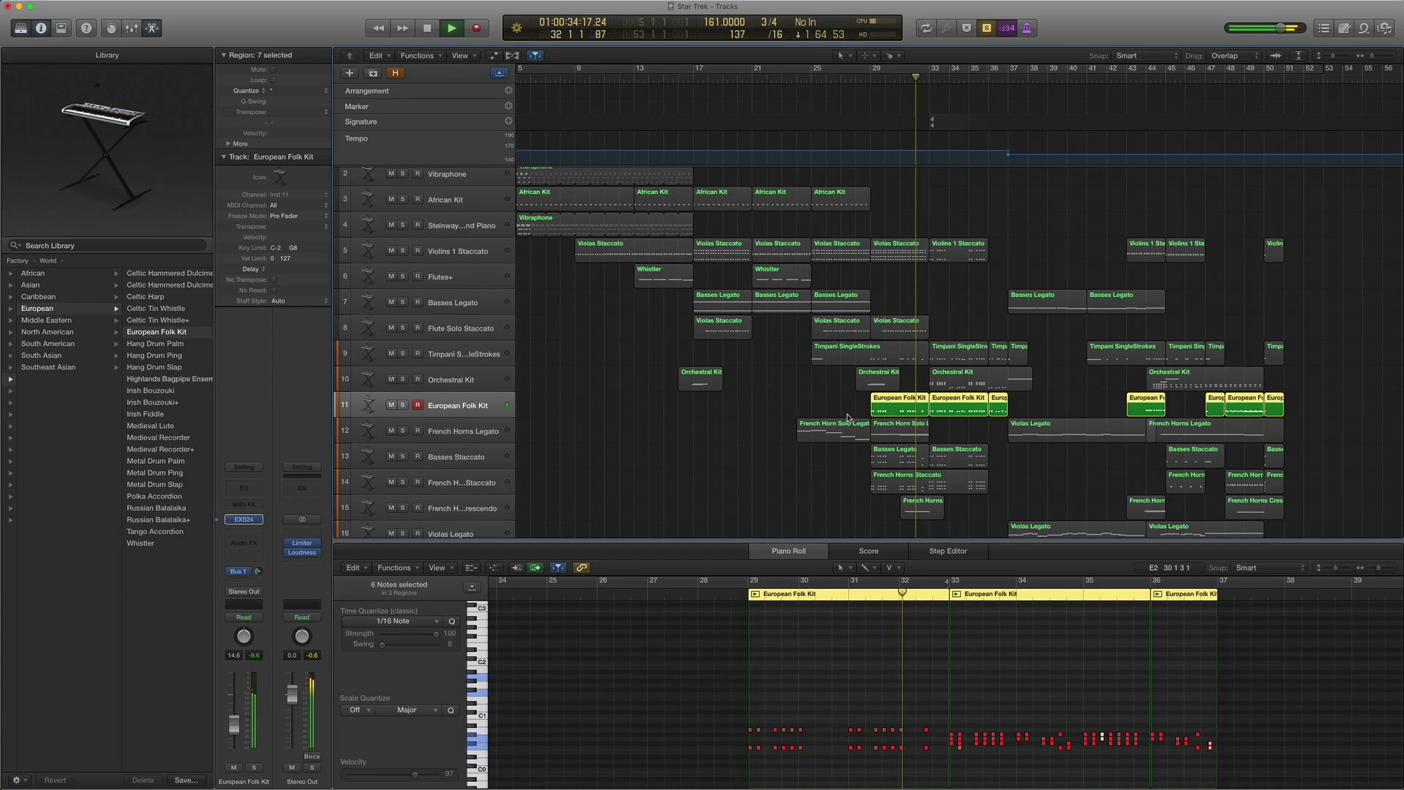
{"action": "key", "text": "space"}
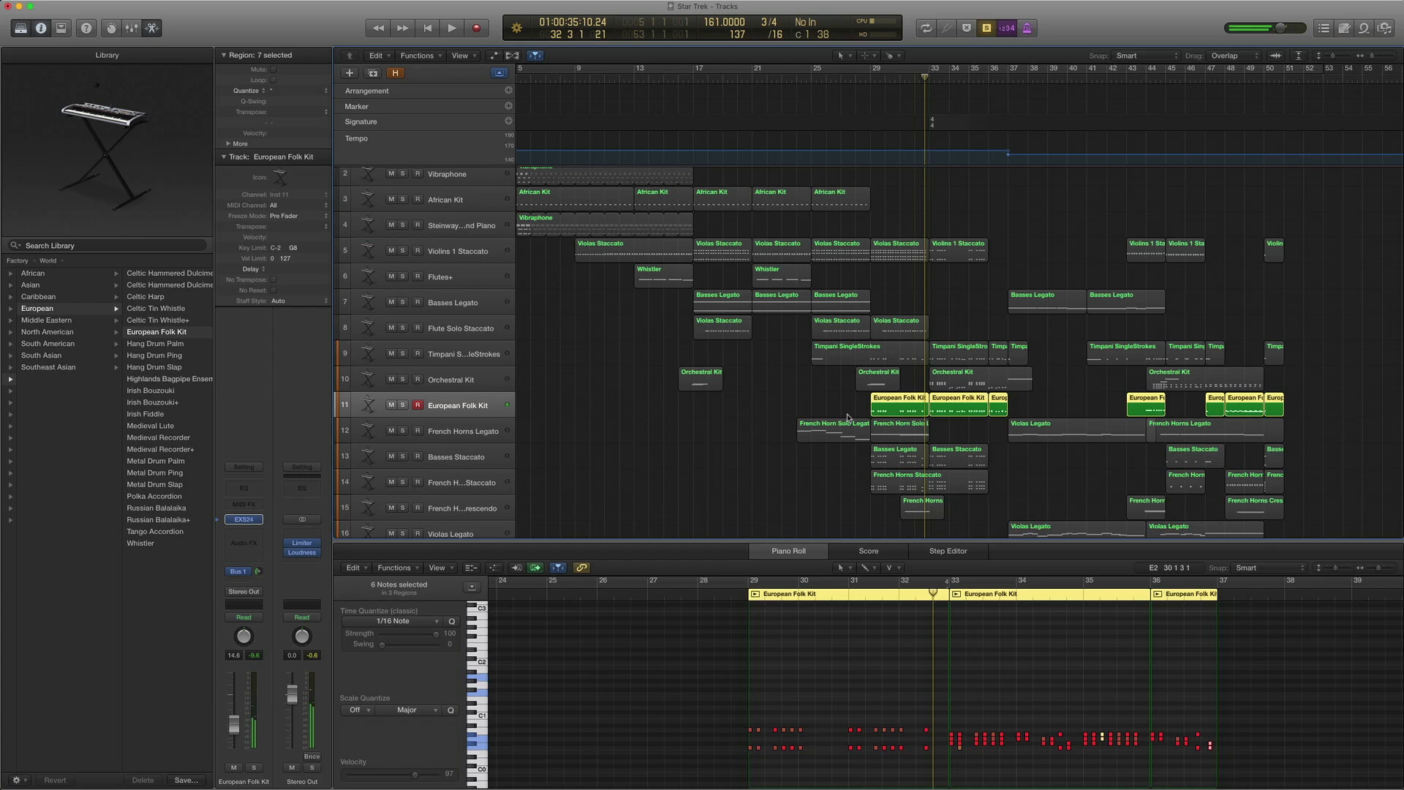
{"action": "key", "text": "space"}
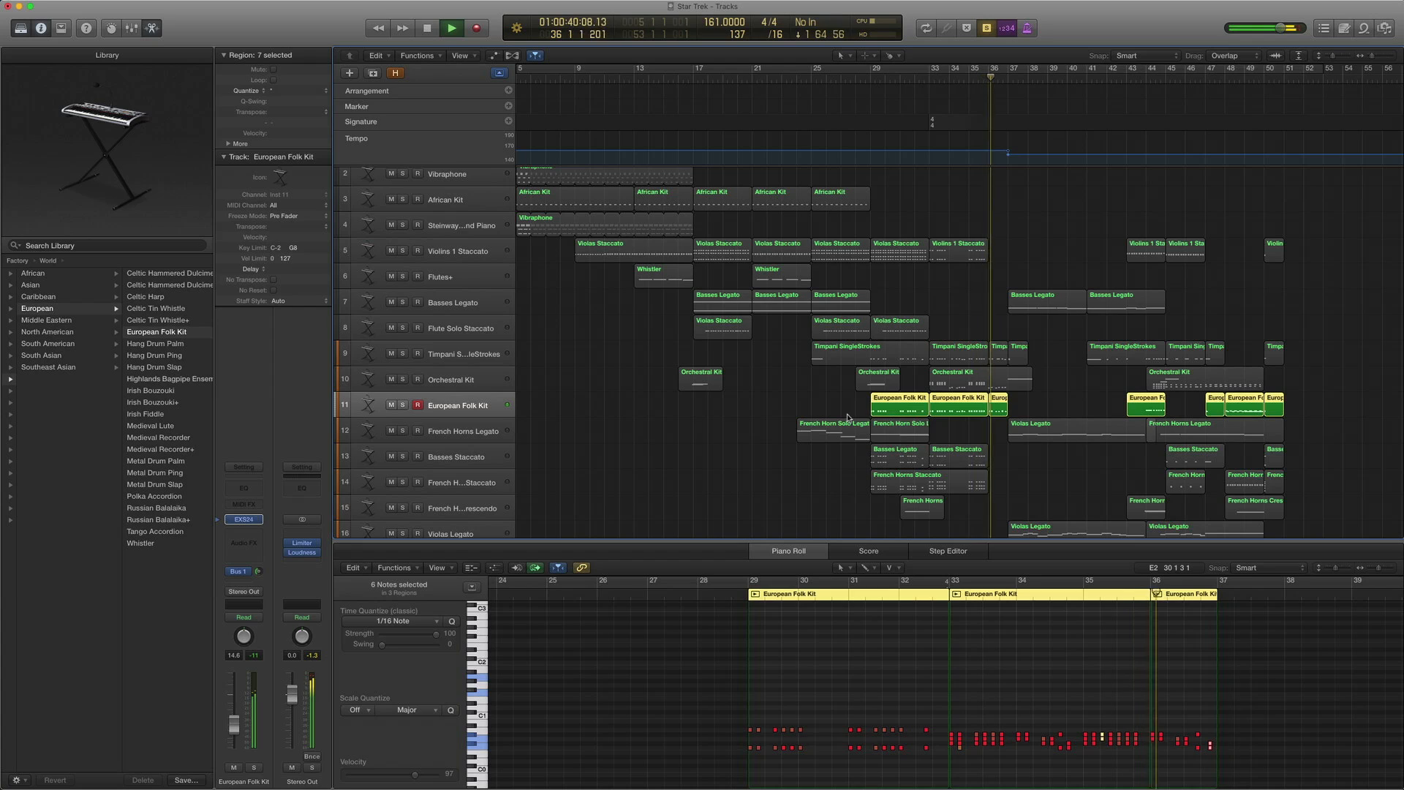
{"action": "key", "text": "space"}
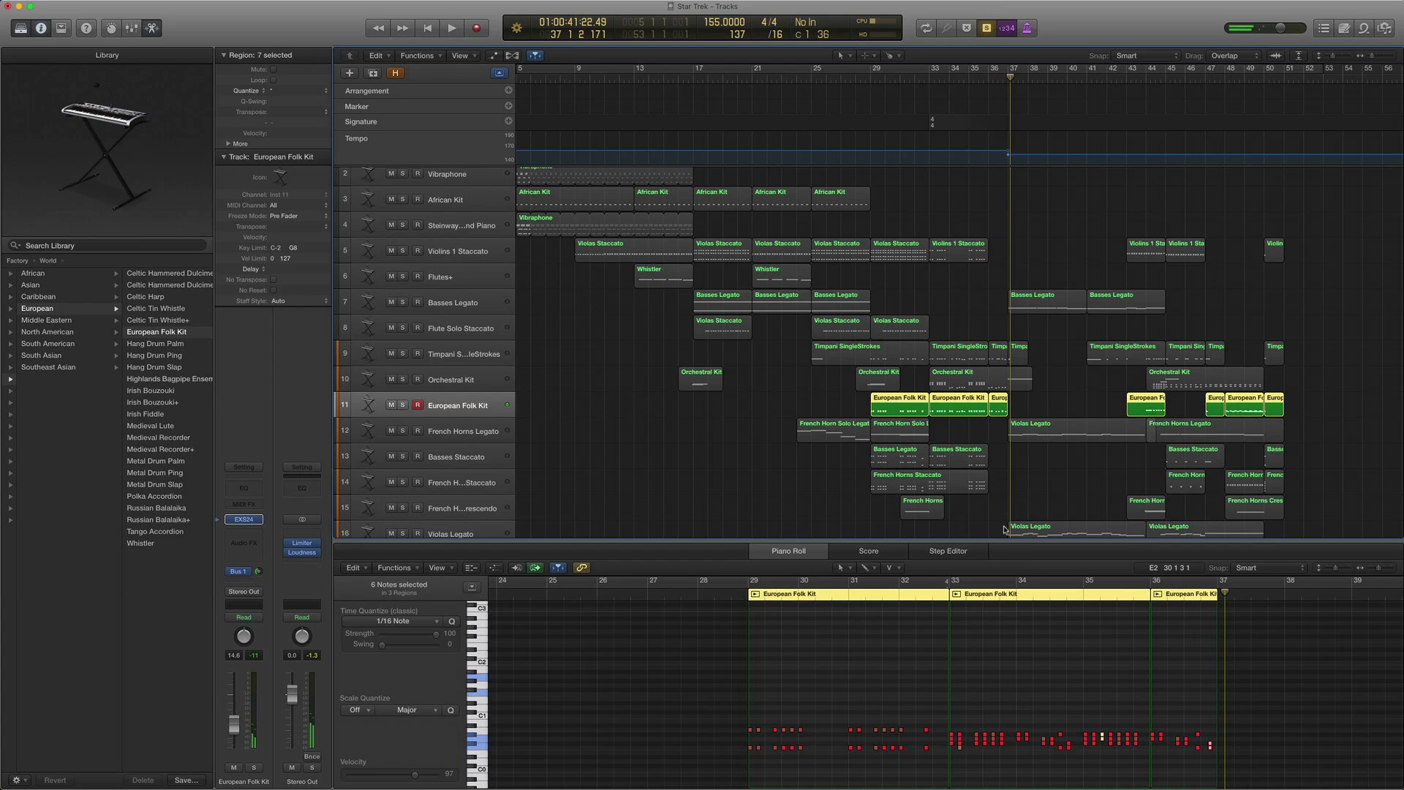
Replay the soloed European Folk Kit part from bar 33 to bar 35 and turn solo off
{"action": "scroll", "coordinate": [974, 772], "scroll_direction": "up", "scroll_amount": 2}
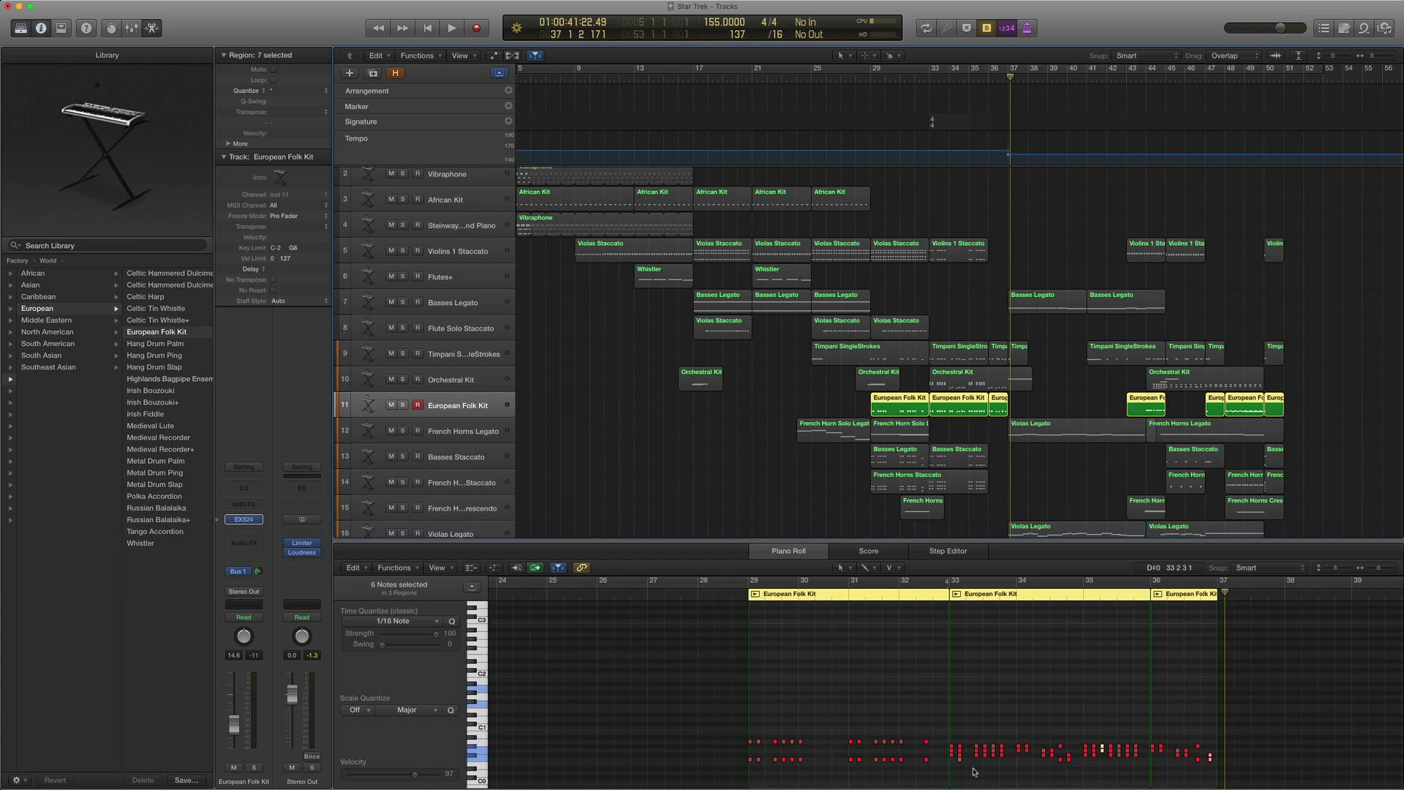
{"action": "left_click", "coordinate": [950, 594]}
{"action": "key", "text": "space"}
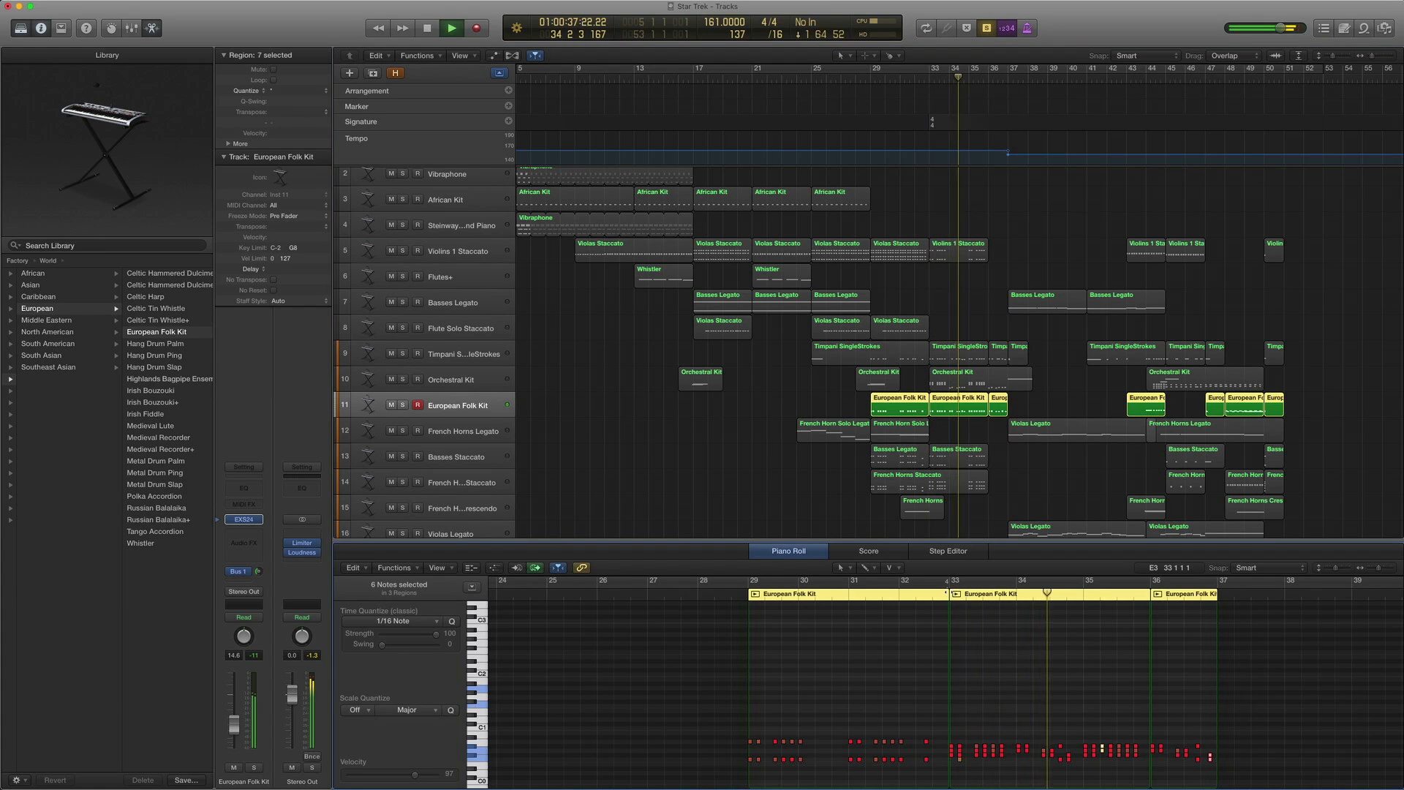
{"action": "key", "text": "space"}
{"action": "key", "text": "ctrl+s"}
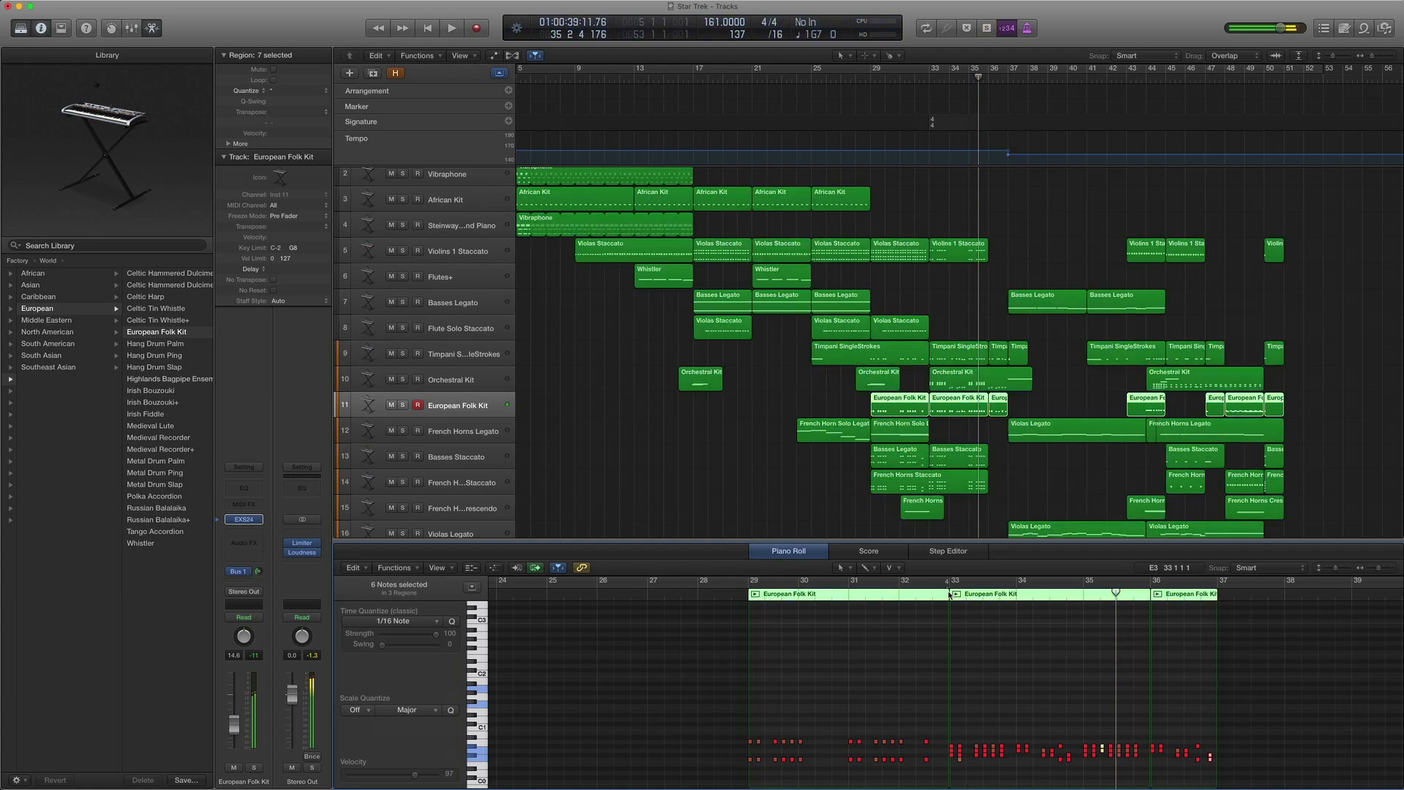
Close the Piano Roll, select the bar 33 regions from Violins 1 Staccato down to French Horns Staccato, and play the full arrangement from bar 33
{"action": "scroll", "coordinate": [951, 595], "scroll_direction": "right", "scroll_amount": 1}
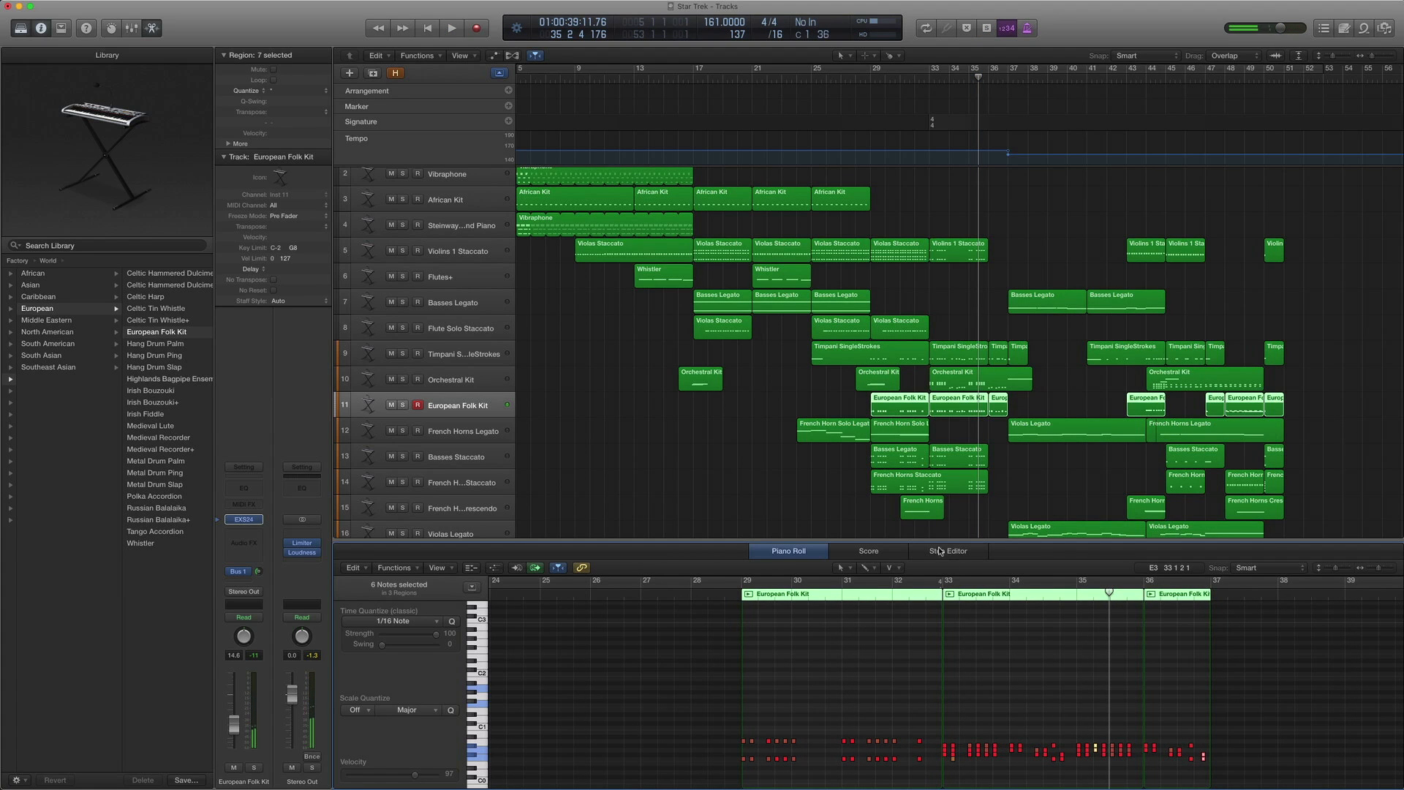
{"action": "key", "text": "e"}
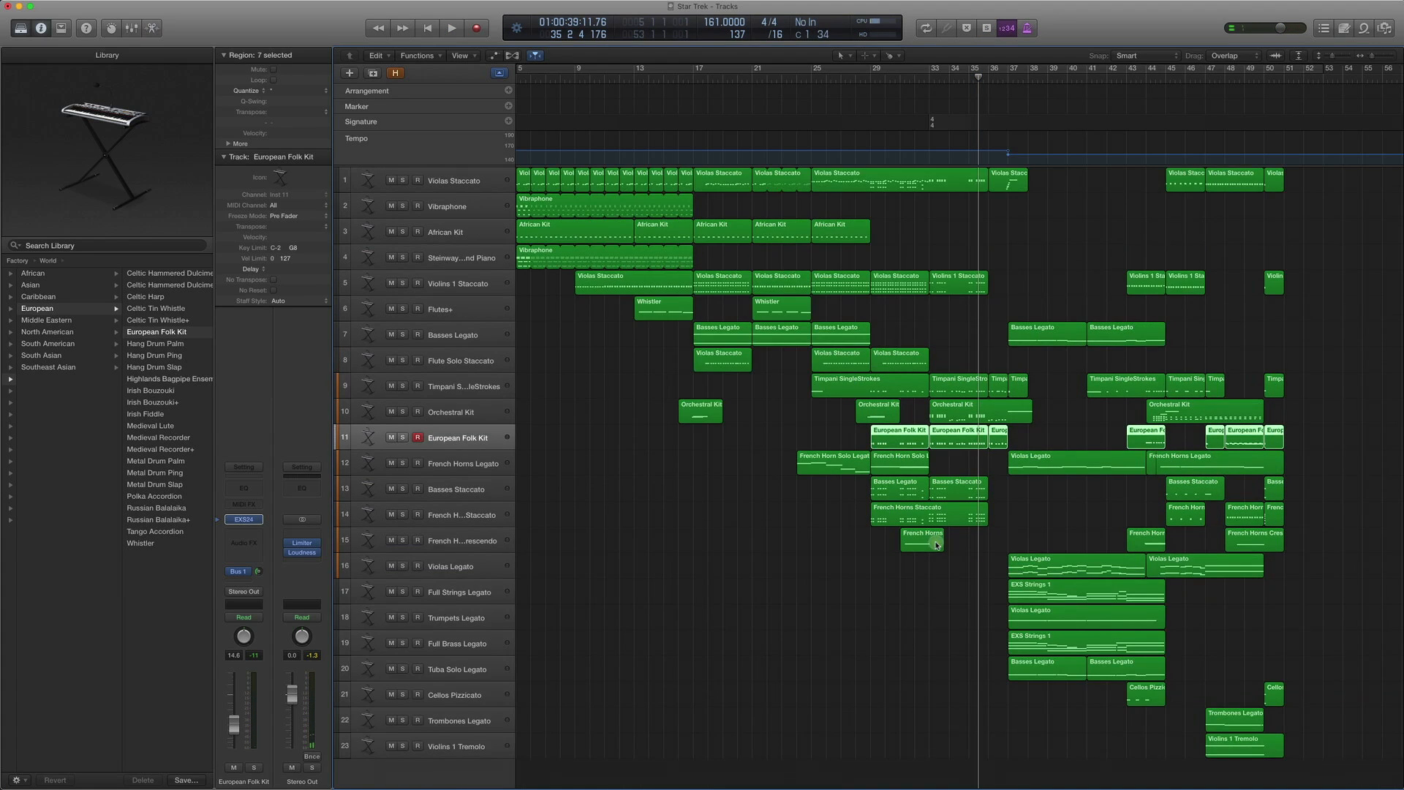
{"action": "left_click_drag", "start_coordinate": [981, 557], "coordinate": [962, 270]}
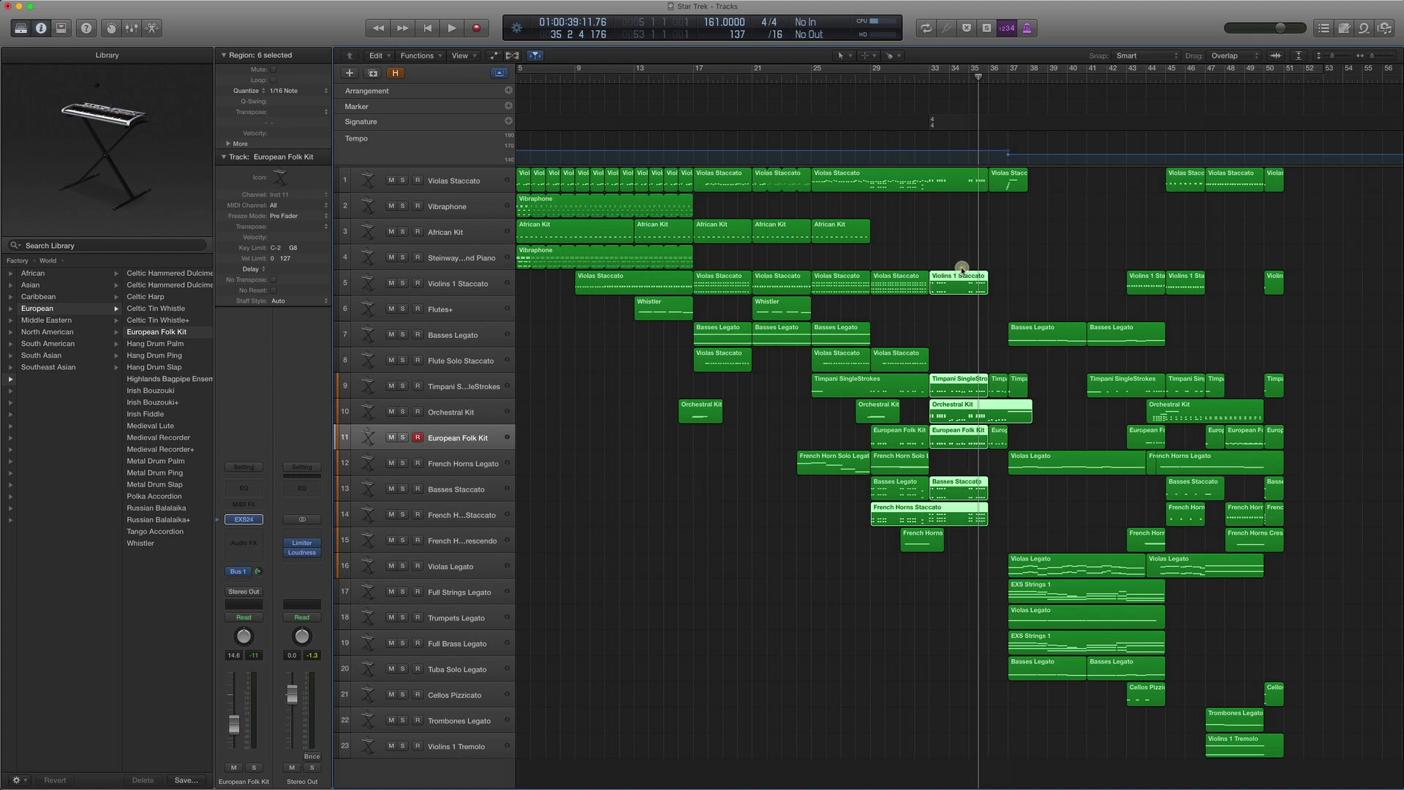
{"action": "key", "text": "comma"}
{"action": "key", "text": "comma"}
{"action": "key", "text": "comma"}
{"action": "key", "text": "space"}
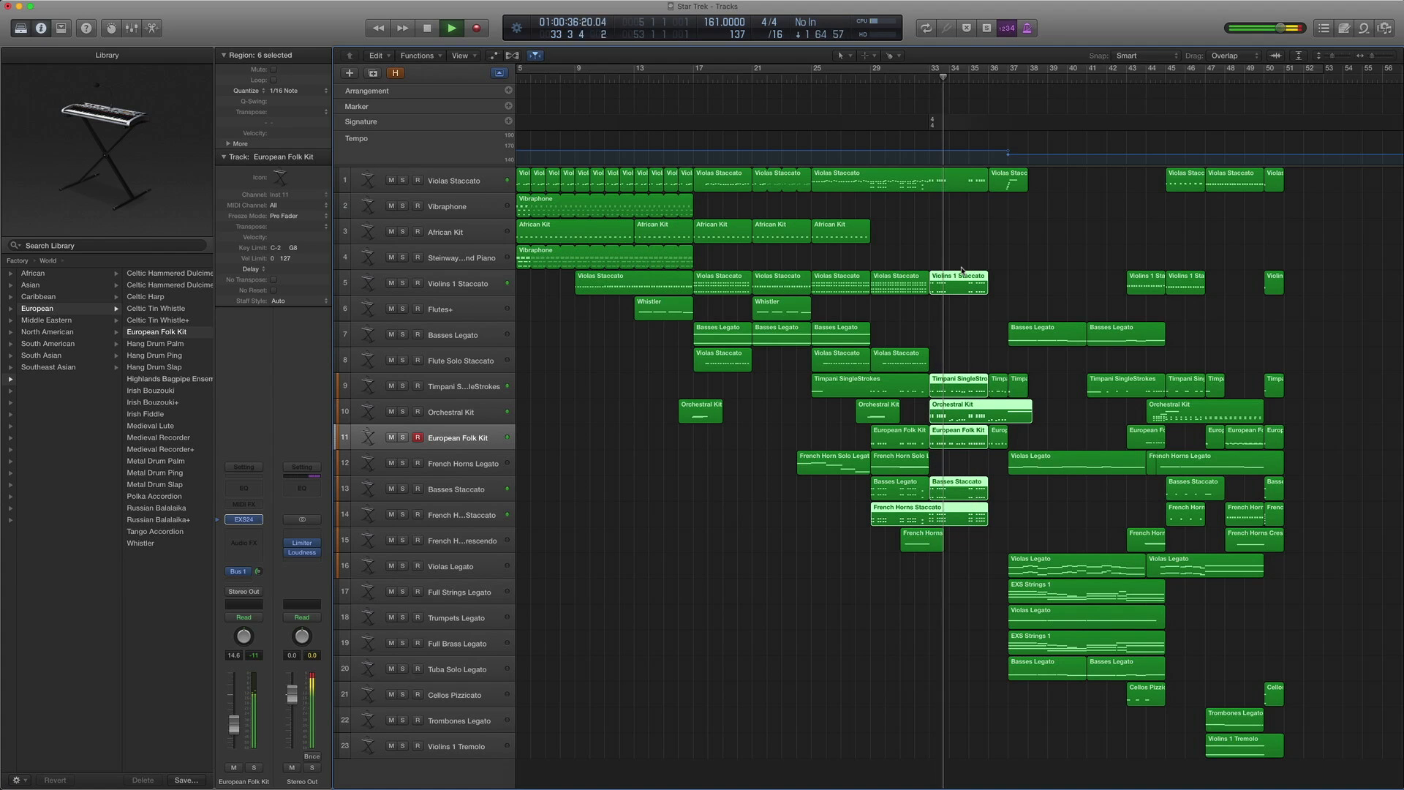
{"action": "key", "text": "space"}
Solo the Violas Staccato region together with the other six regions sounding at bar 33 and play them through bar 33
{"action": "left_click", "coordinate": [943, 190]}
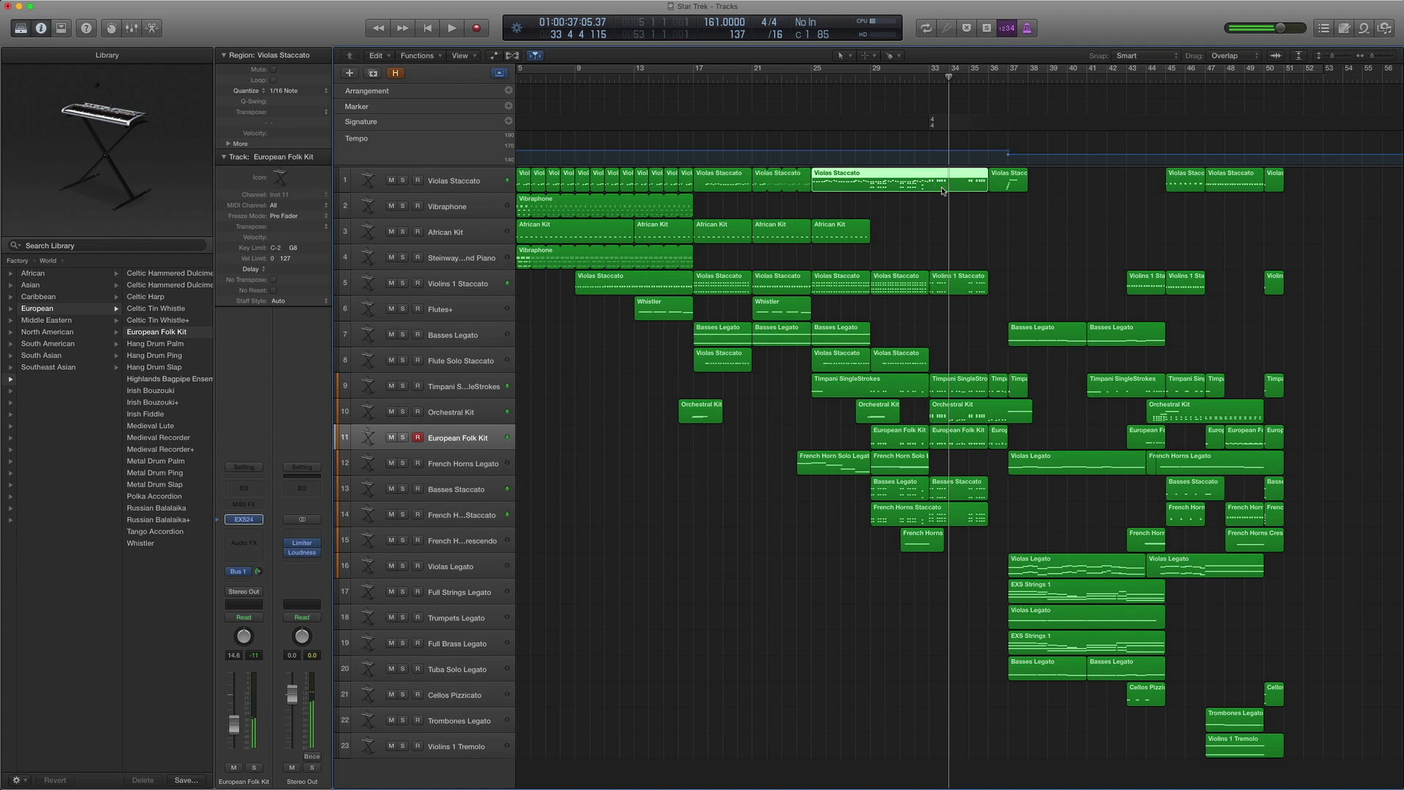
{"action": "key", "text": "ctrl+s"}
{"action": "key", "text": "space"}
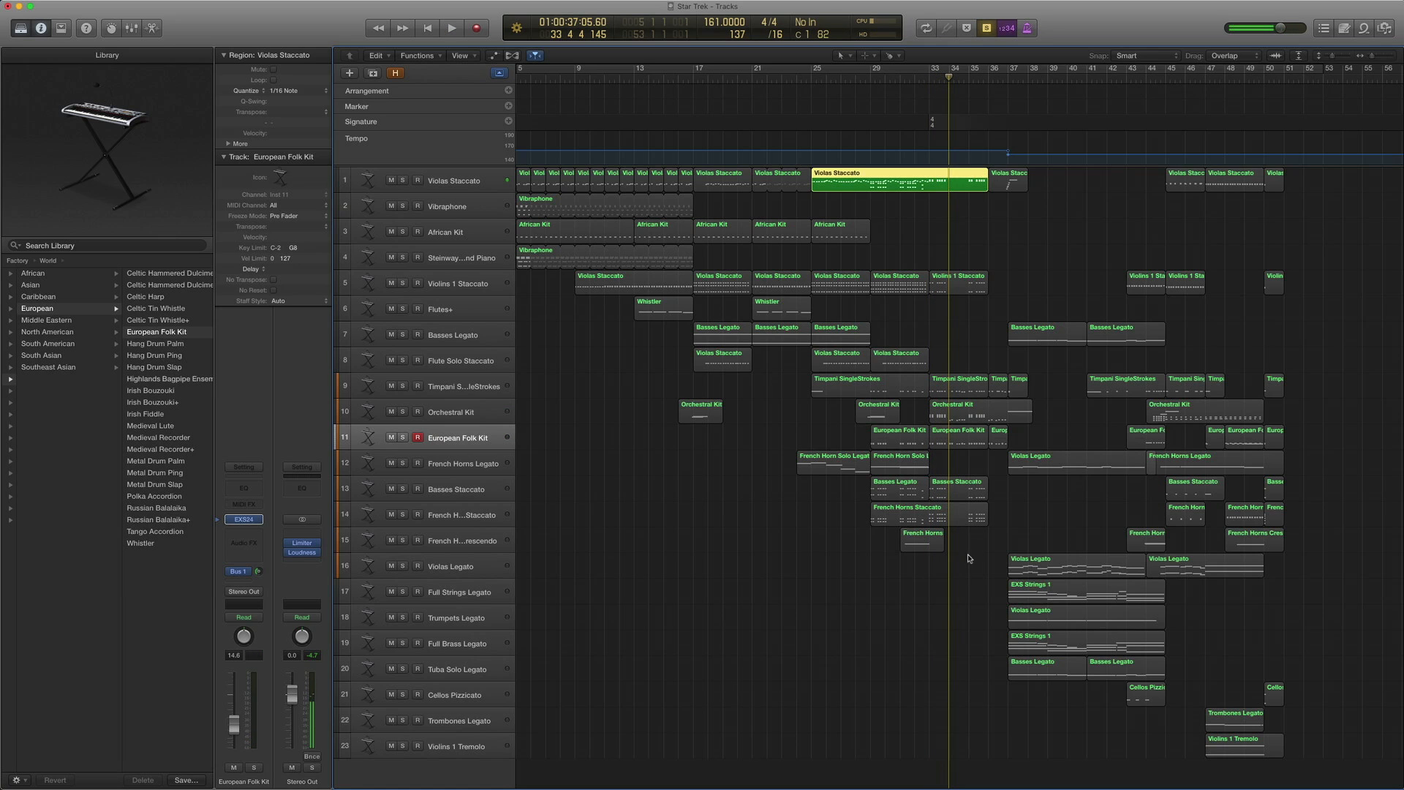
{"action": "left_click_drag", "start_coordinate": [969, 558], "coordinate": [961, 170]}
{"action": "key", "text": "space"}
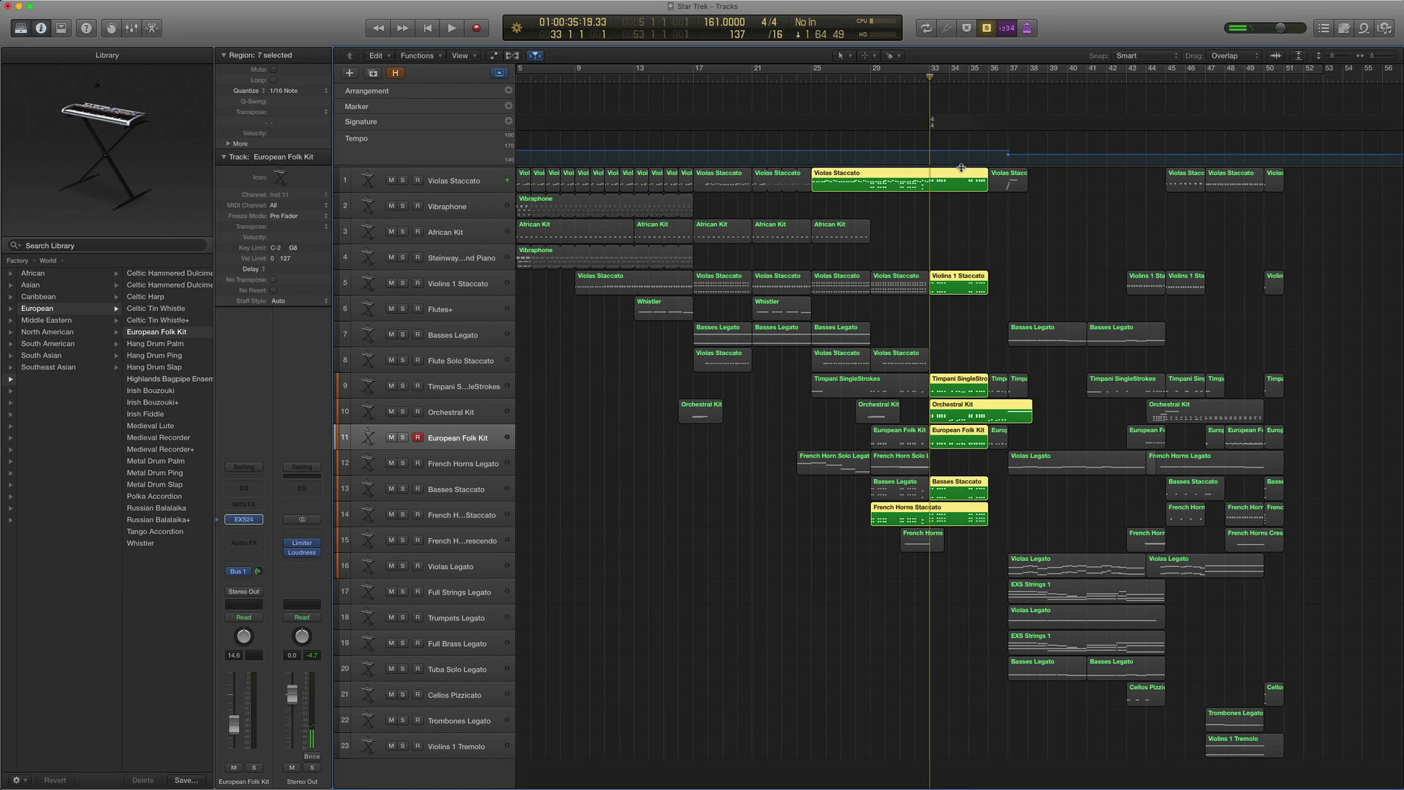
{"action": "key", "text": "space"}
{"action": "key", "text": "space"}
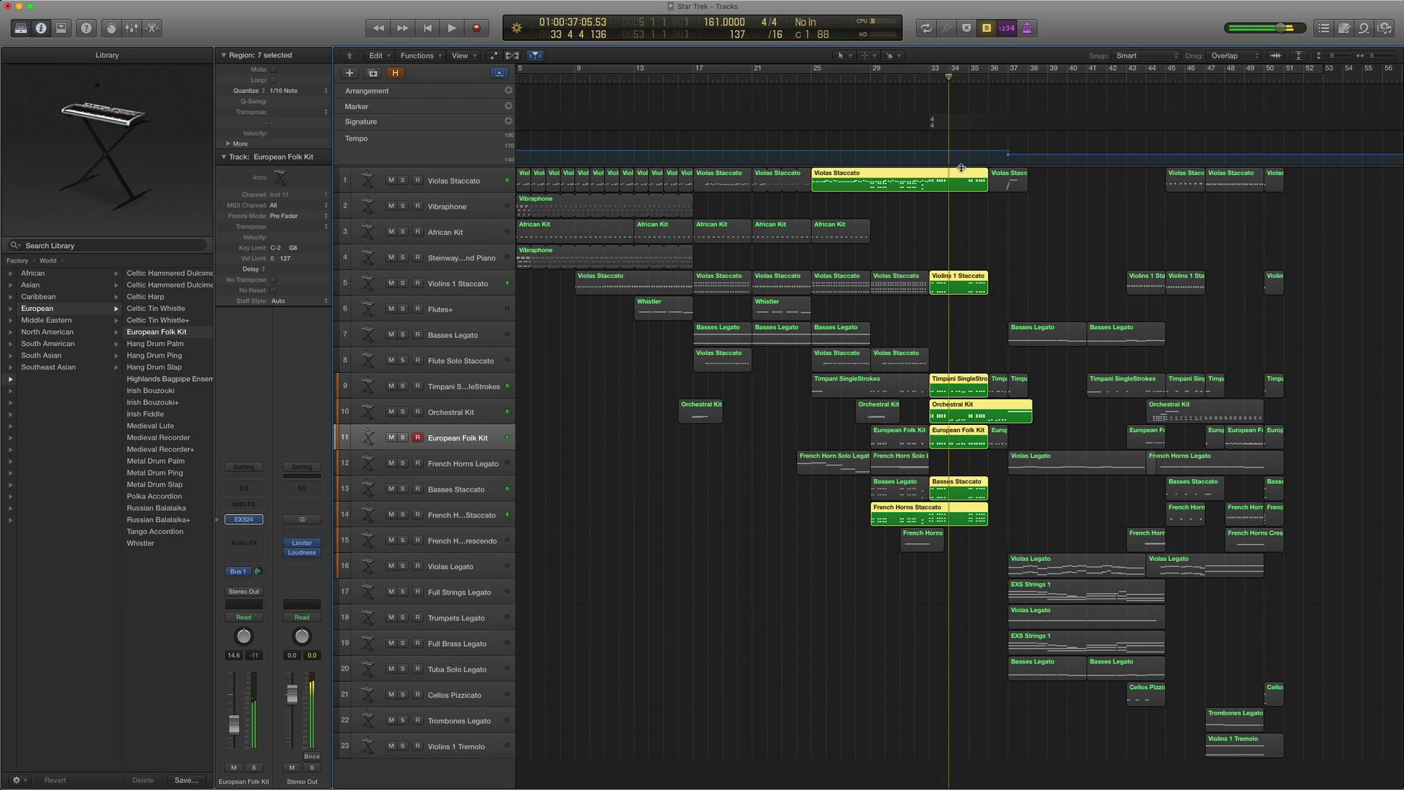
Open the bar 33 Orchestral Kit, Timpani SingleStrokes and European Folk Kit regions in the Piano Roll, select their bar 34 notes and play them soloed to bar 36
{"action": "left_click", "coordinate": [963, 465]}
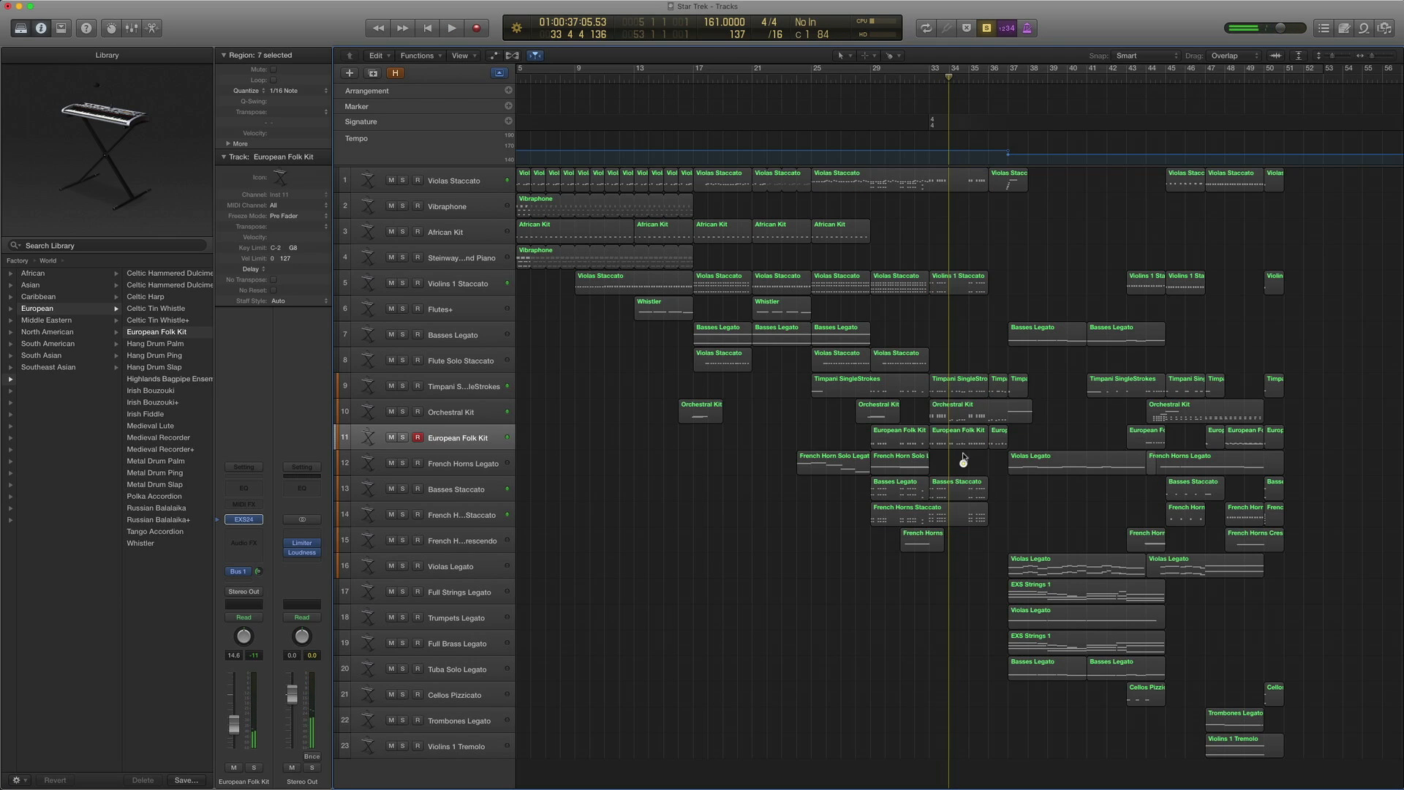
{"action": "left_click", "coordinate": [960, 416]}
{"action": "key", "text": "e"}
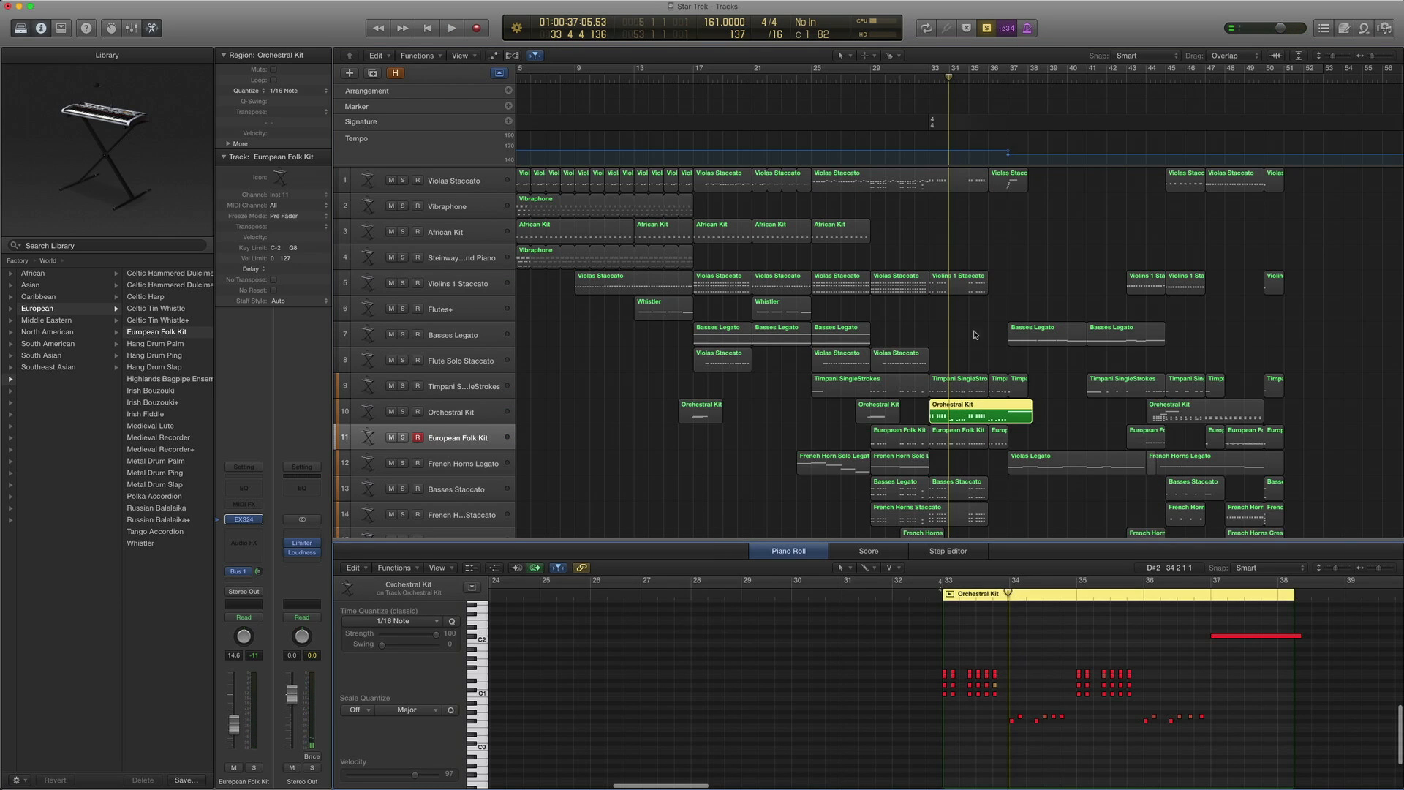
{"action": "left_click", "coordinate": [970, 389], "text": "shift"}
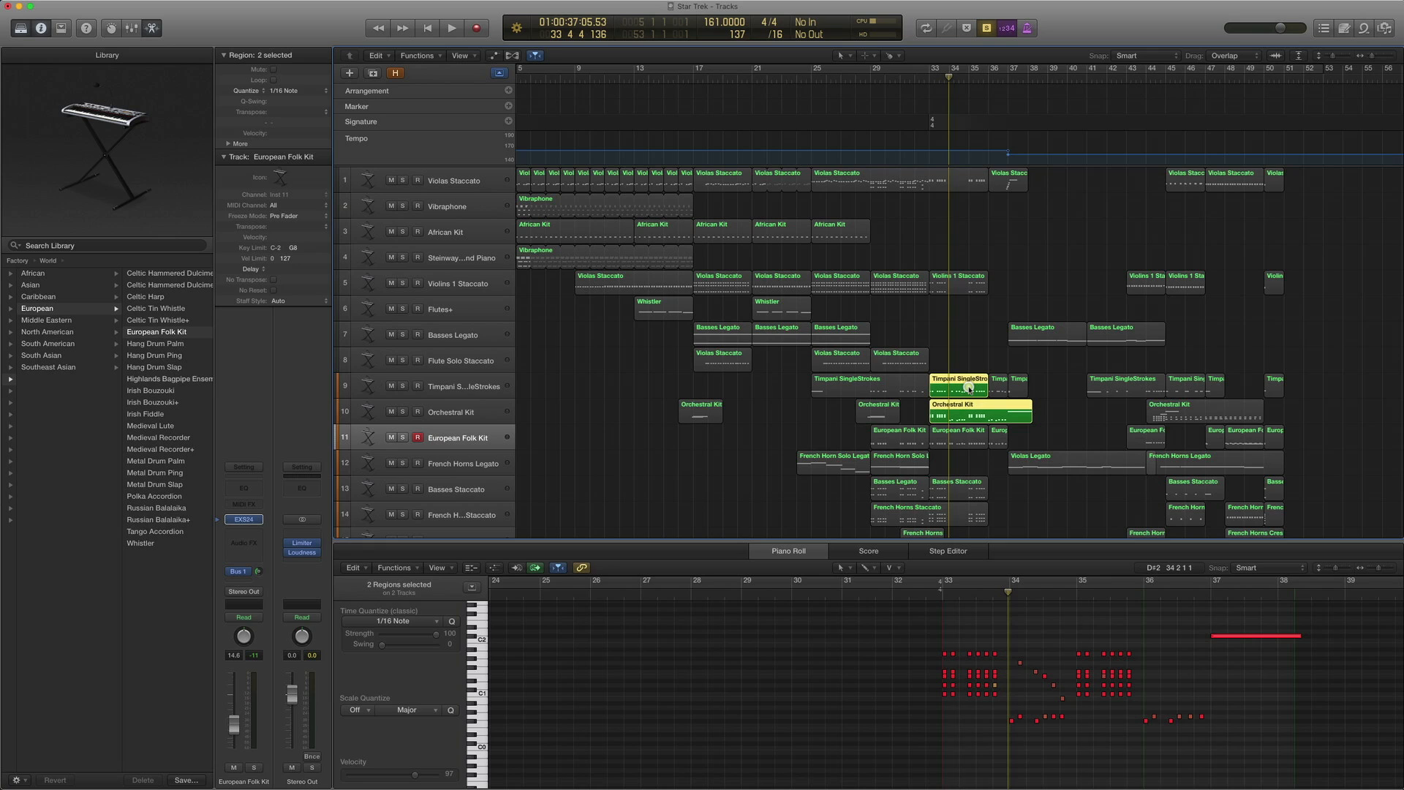
{"action": "left_click", "coordinate": [962, 437], "text": "shift"}
{"action": "left_click_drag", "start_coordinate": [1019, 648], "coordinate": [1066, 749]}
{"action": "key", "text": "space"}
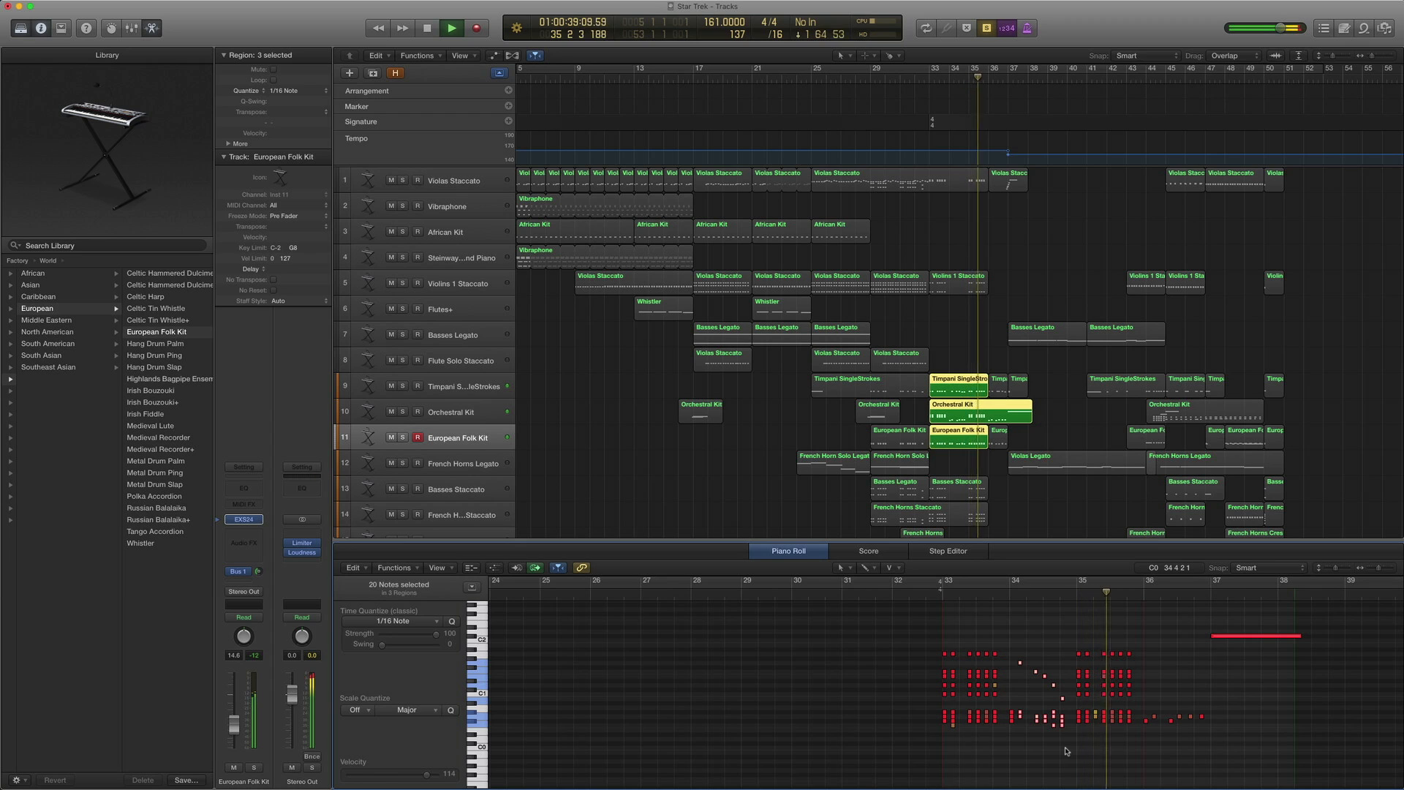
{"action": "key", "text": "space"}
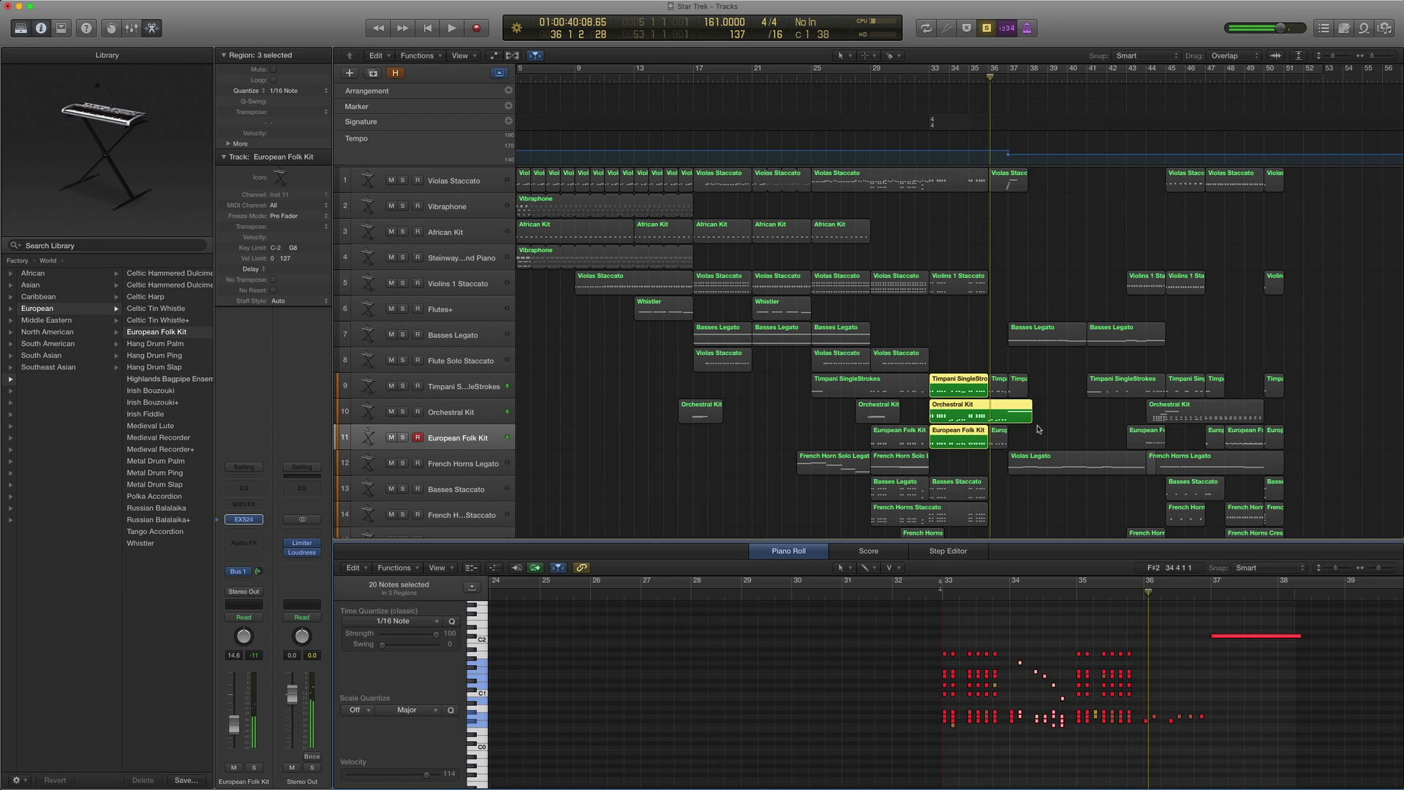
Select all Timpani SingleStrokes, Orchestral Kit and European Folk Kit regions between bars 33 and 38 and play them soloed from bar 33 to bar 37
{"action": "left_click_drag", "start_coordinate": [1039, 436], "coordinate": [962, 383]}
{"action": "key", "text": "comma"}
{"action": "key", "text": "comma"}
{"action": "key", "text": "comma"}
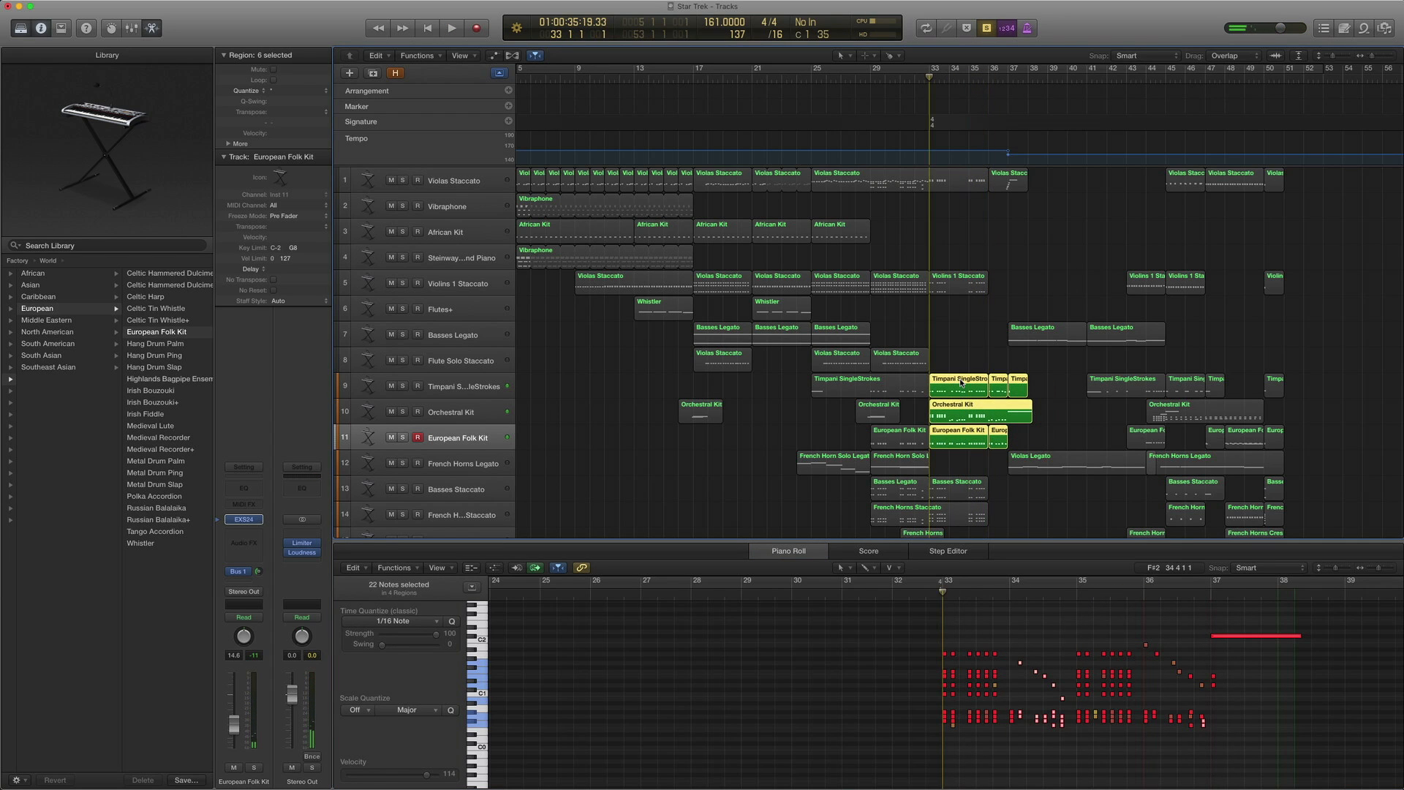
{"action": "key", "text": "space"}
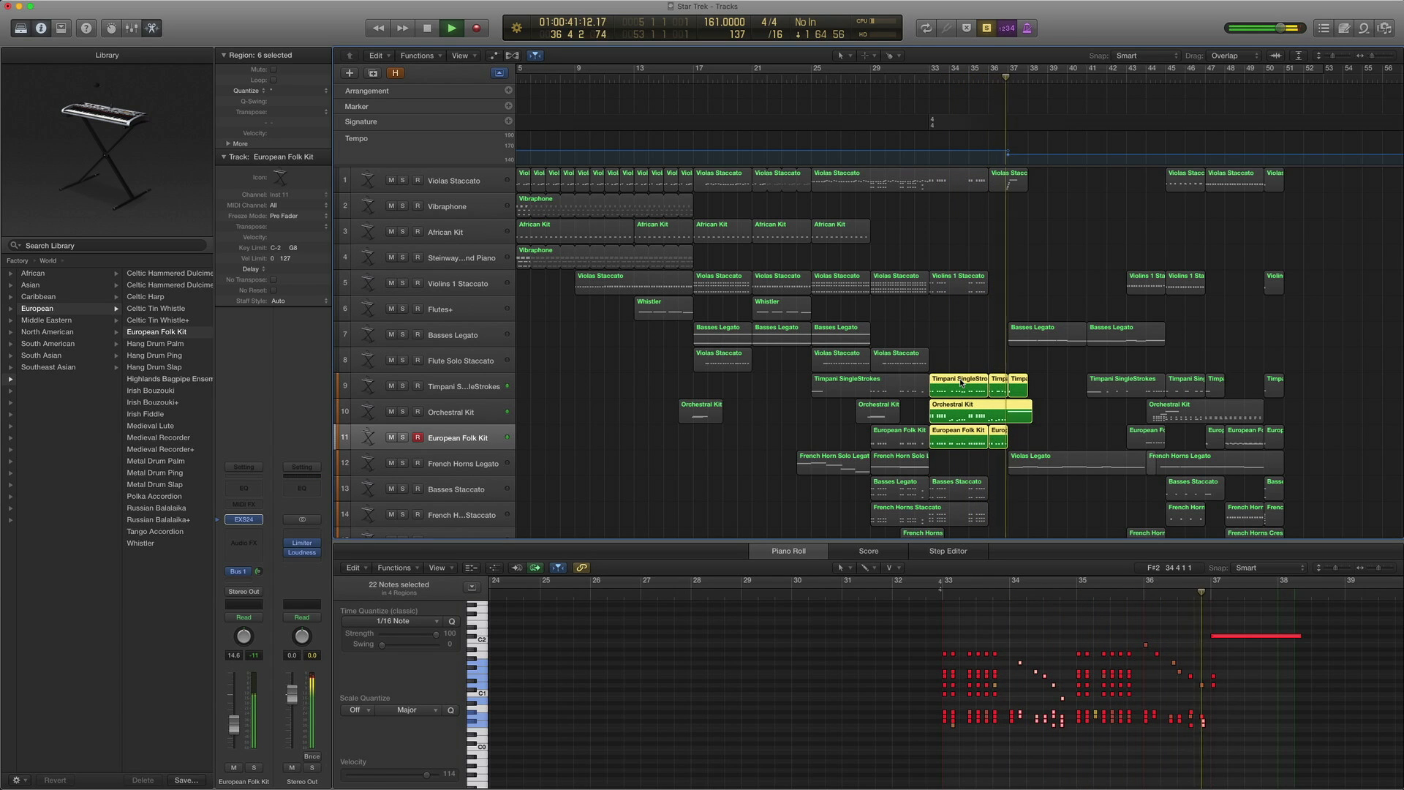
{"action": "key", "text": "space"}
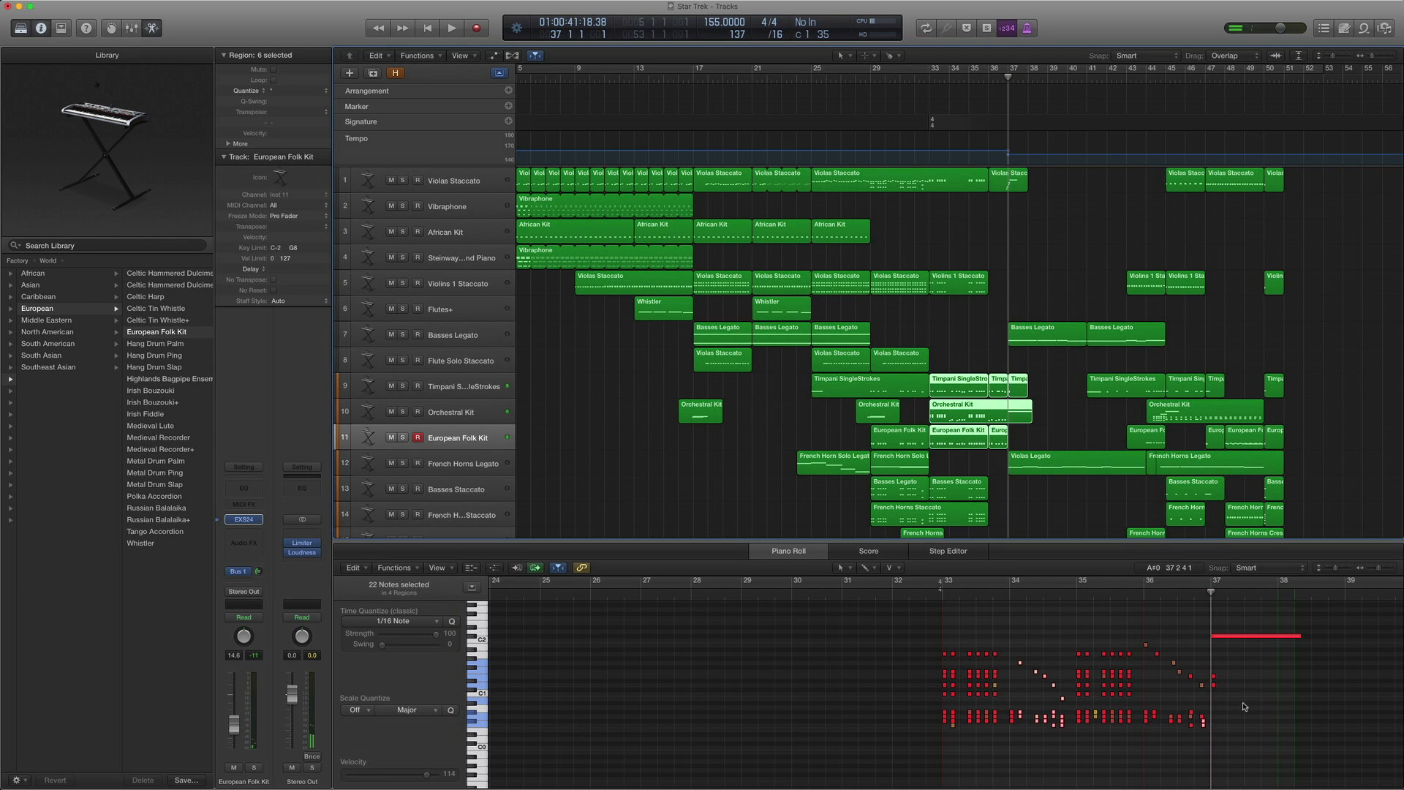
Select the long Orchestral Kit note at bar 37, close the Piano Roll and bring the tracks starting at bar 37 into view
{"action": "left_click", "coordinate": [1233, 626]}
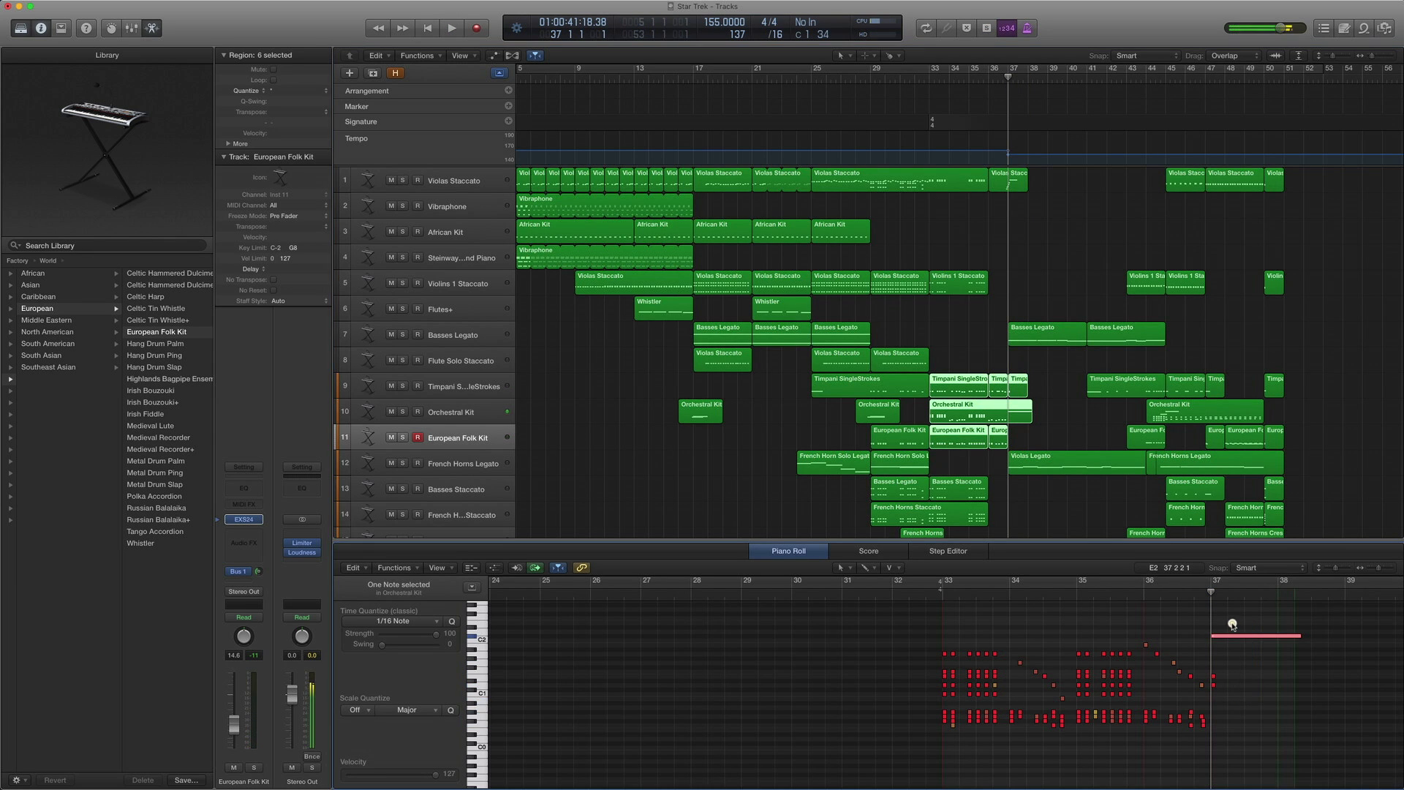
{"action": "left_click", "coordinate": [1066, 541]}
{"action": "scroll", "coordinate": [1023, 525], "scroll_direction": "right", "scroll_amount": 5}
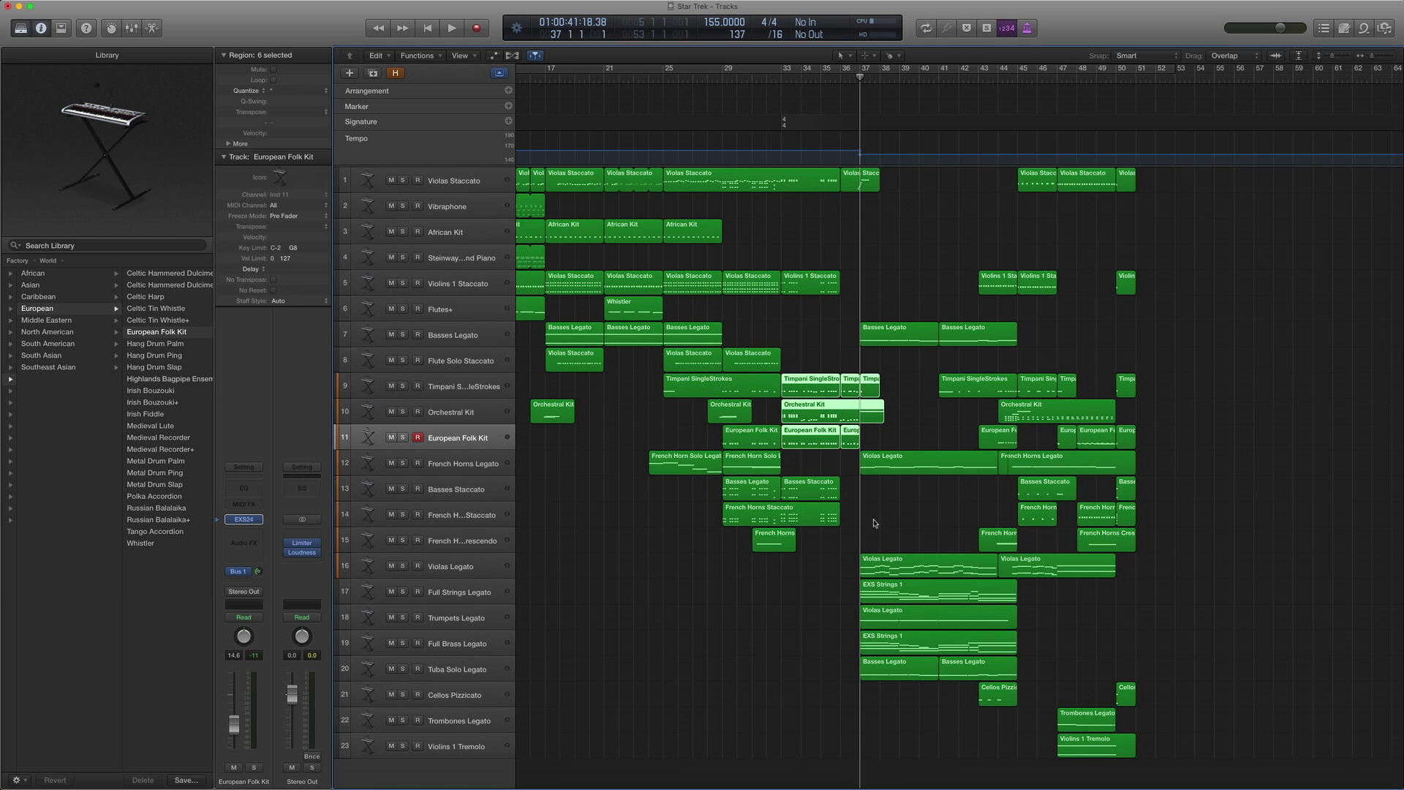
{"action": "scroll", "coordinate": [874, 523], "scroll_direction": "right", "scroll_amount": 3}
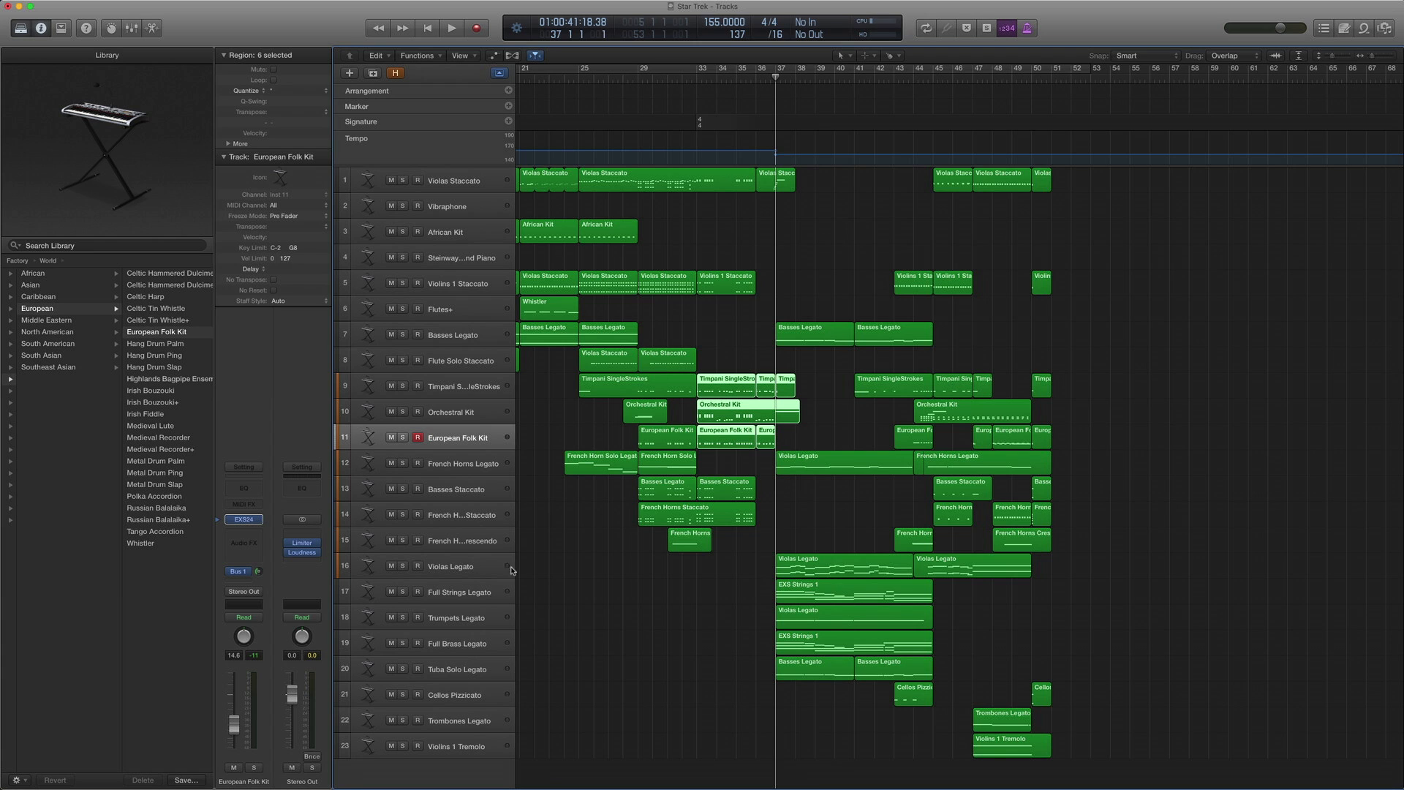
Select the Violas Legato track and show its patch within the Orchestral Strings category of the Library
{"action": "left_click", "coordinate": [244, 519]}
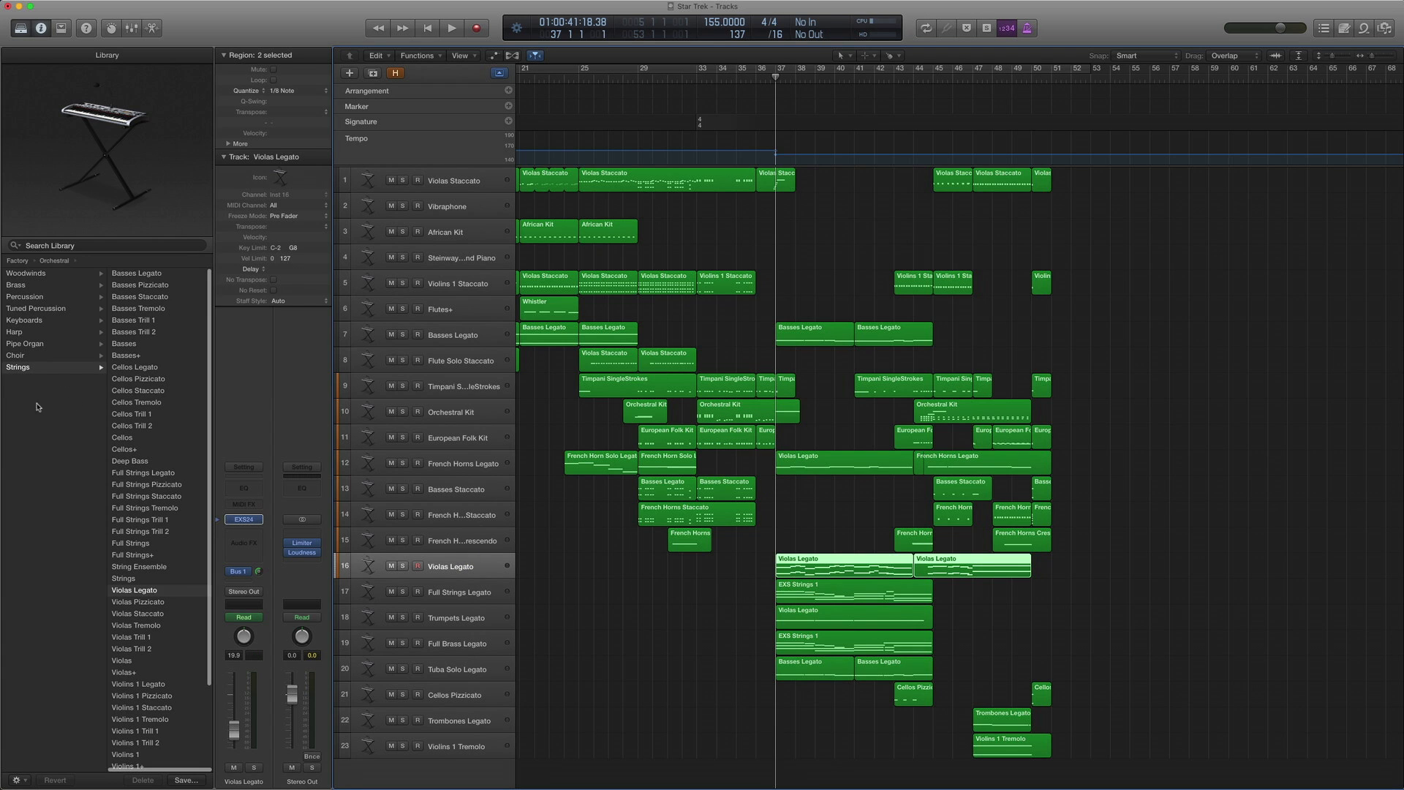
{"action": "scroll", "coordinate": [91, 406], "scroll_direction": "left", "scroll_amount": 3}
{"action": "scroll", "coordinate": [95, 404], "scroll_direction": "right", "scroll_amount": 1}
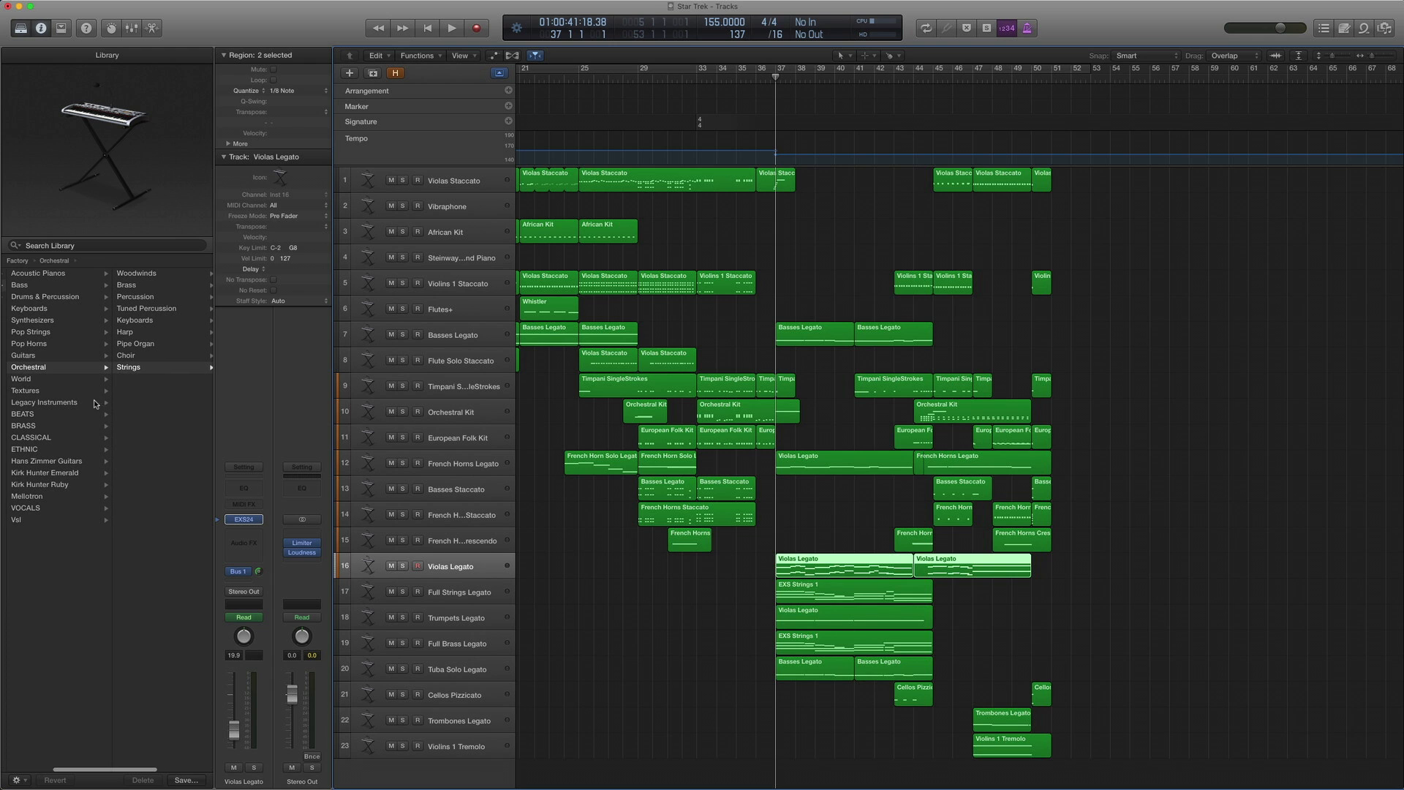
{"action": "scroll", "coordinate": [125, 410], "scroll_direction": "right", "scroll_amount": 4}
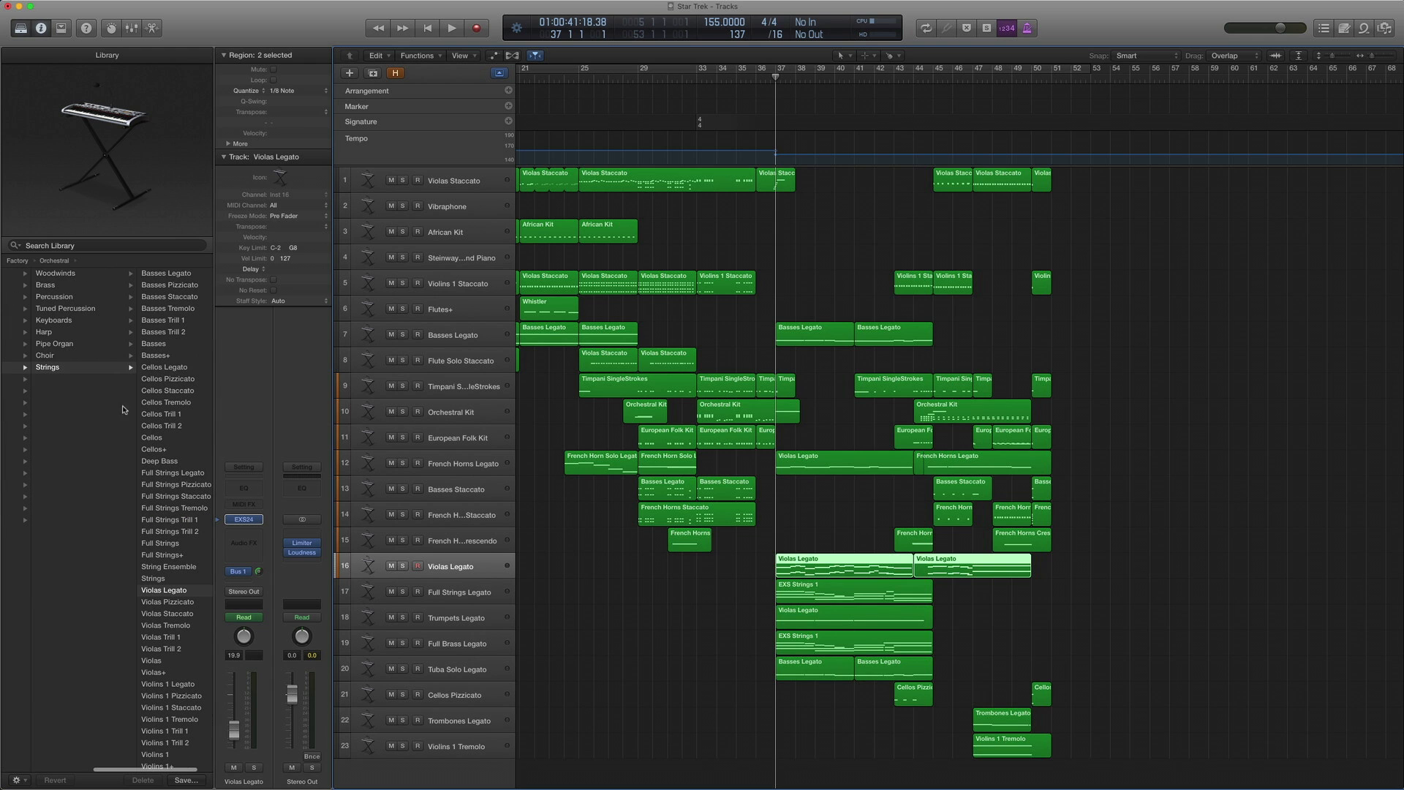
Solo the two Violas Legato track regions and play them from bar 37
{"action": "key", "text": "ctrl+s"}
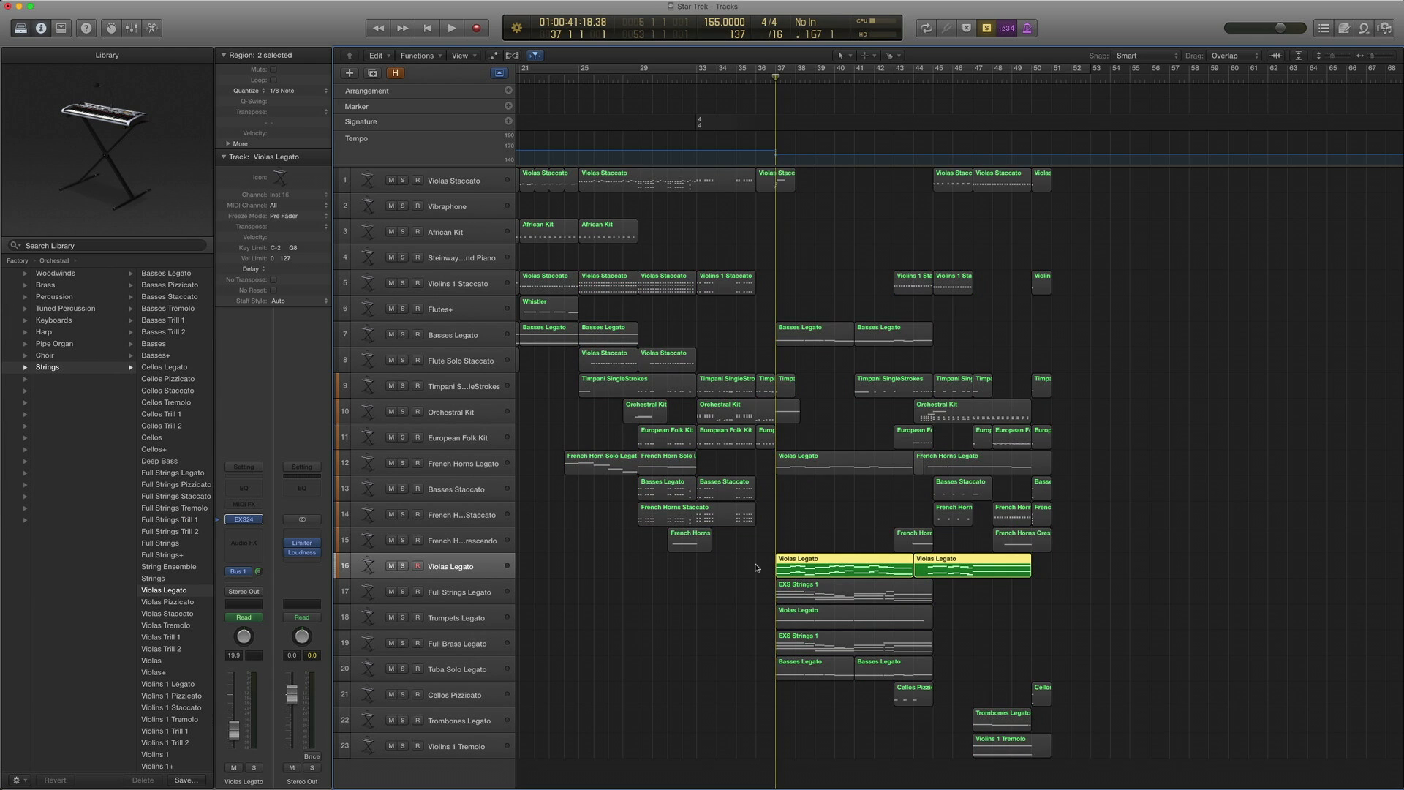
{"action": "key", "text": "space"}
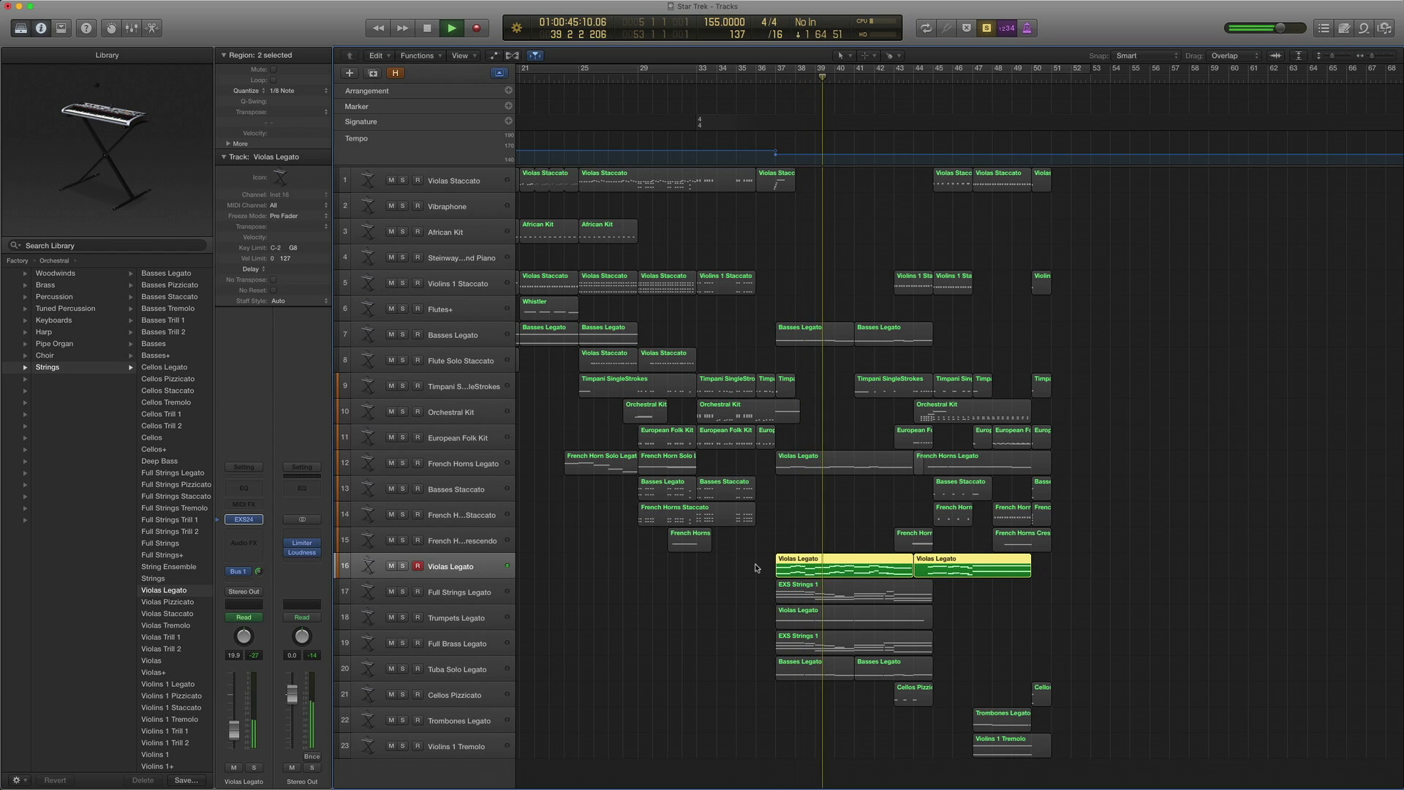
{"action": "key", "text": "space"}
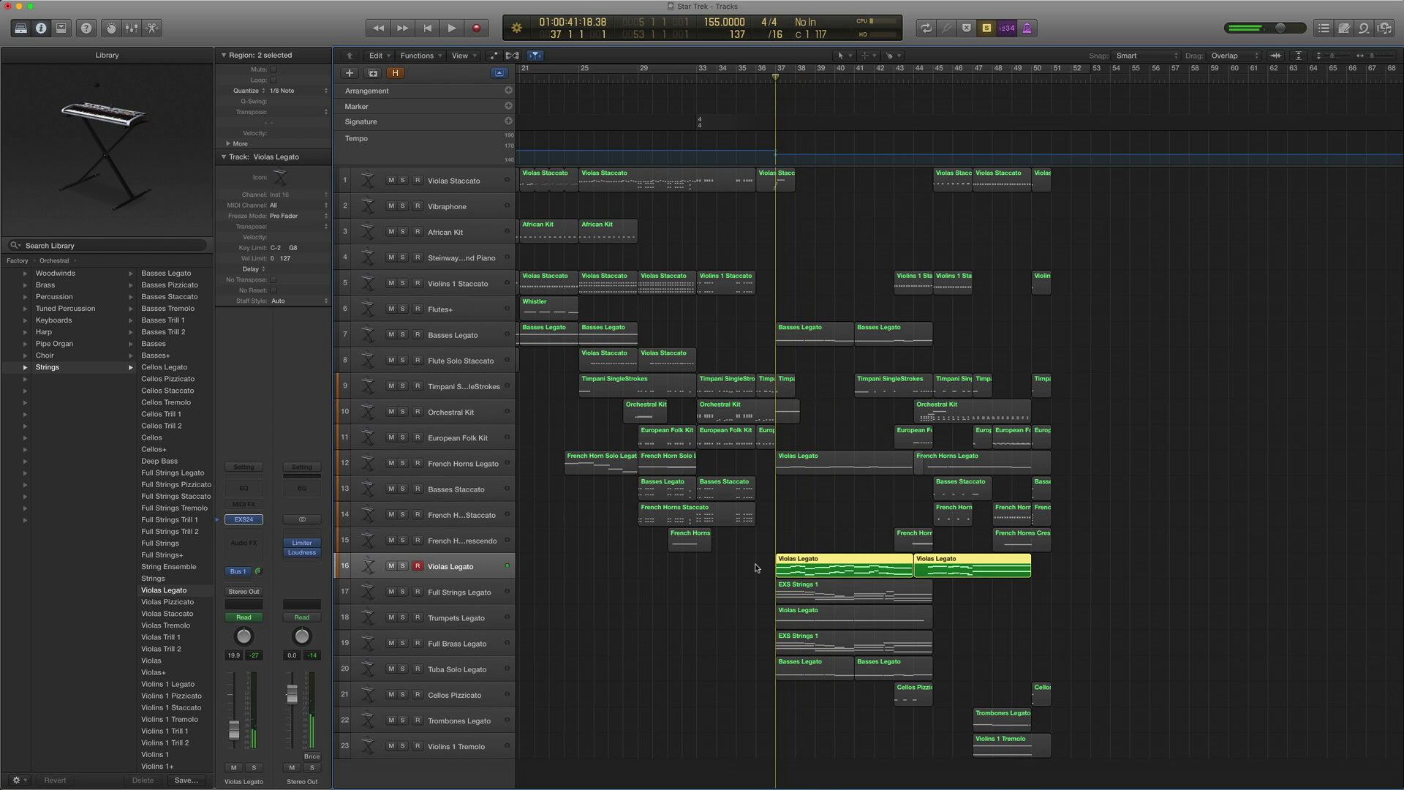
Play the bar 37 region of the French Horns Legato track on its own, and turn solo off
{"action": "left_click", "coordinate": [823, 464]}
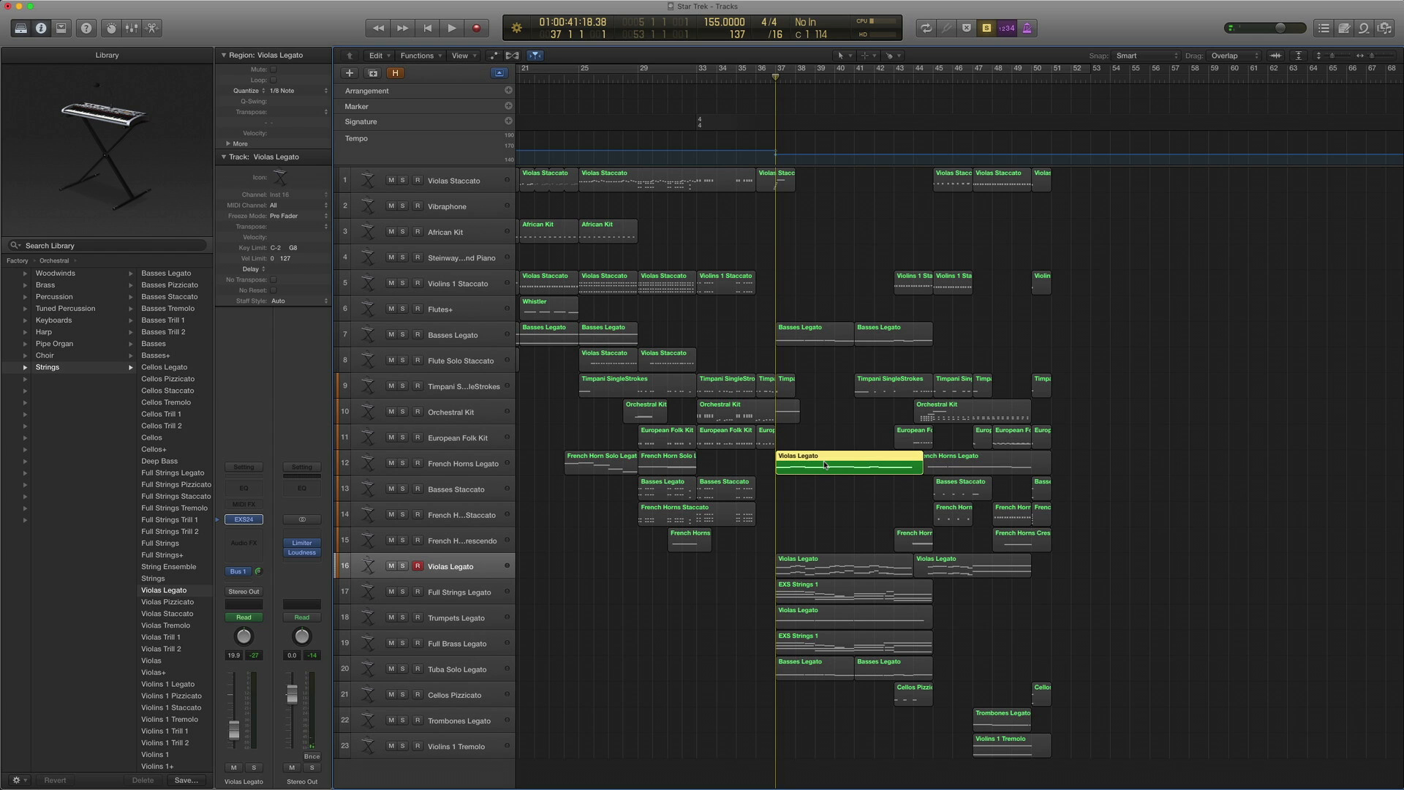
{"action": "key", "text": "space"}
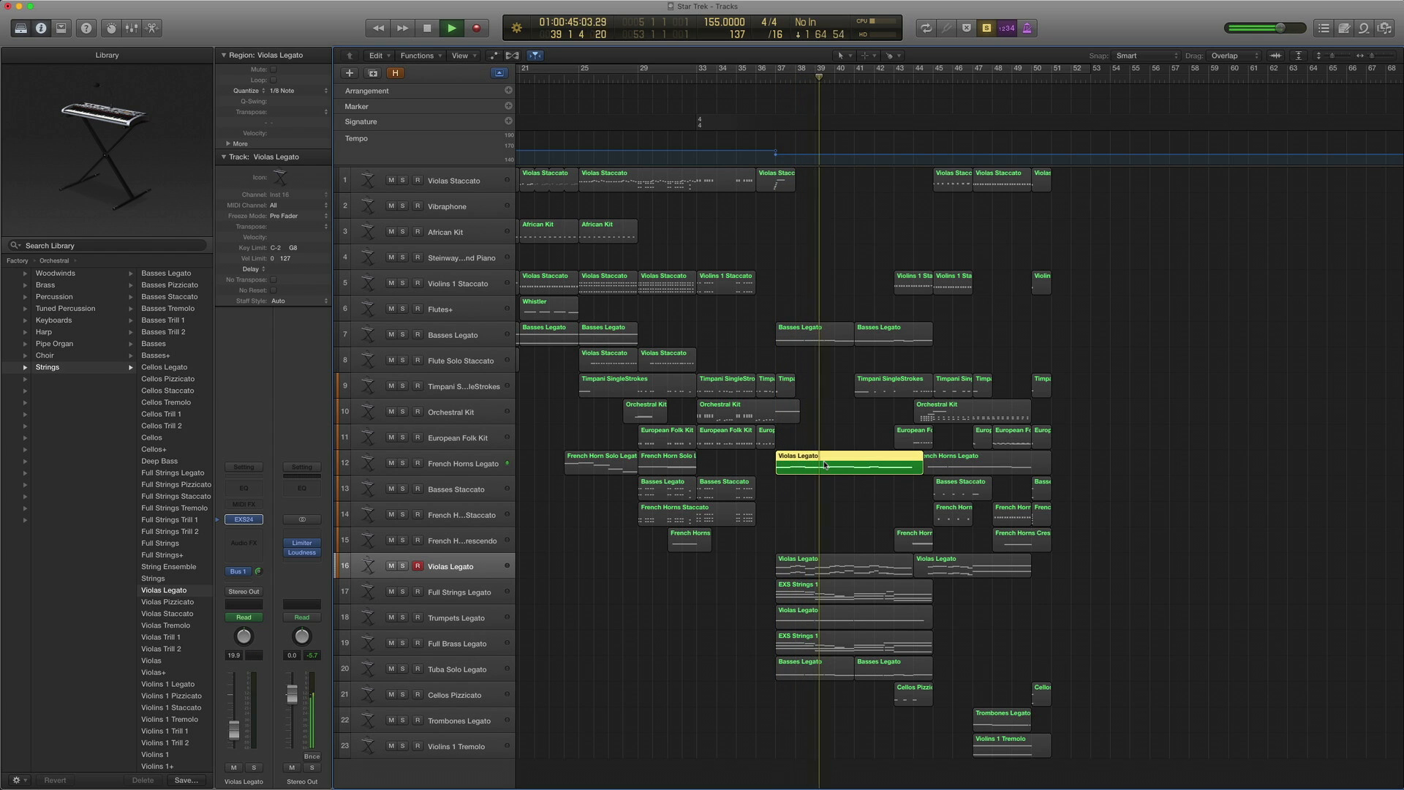
{"action": "key", "text": "space"}
{"action": "key", "text": "ctrl+s"}
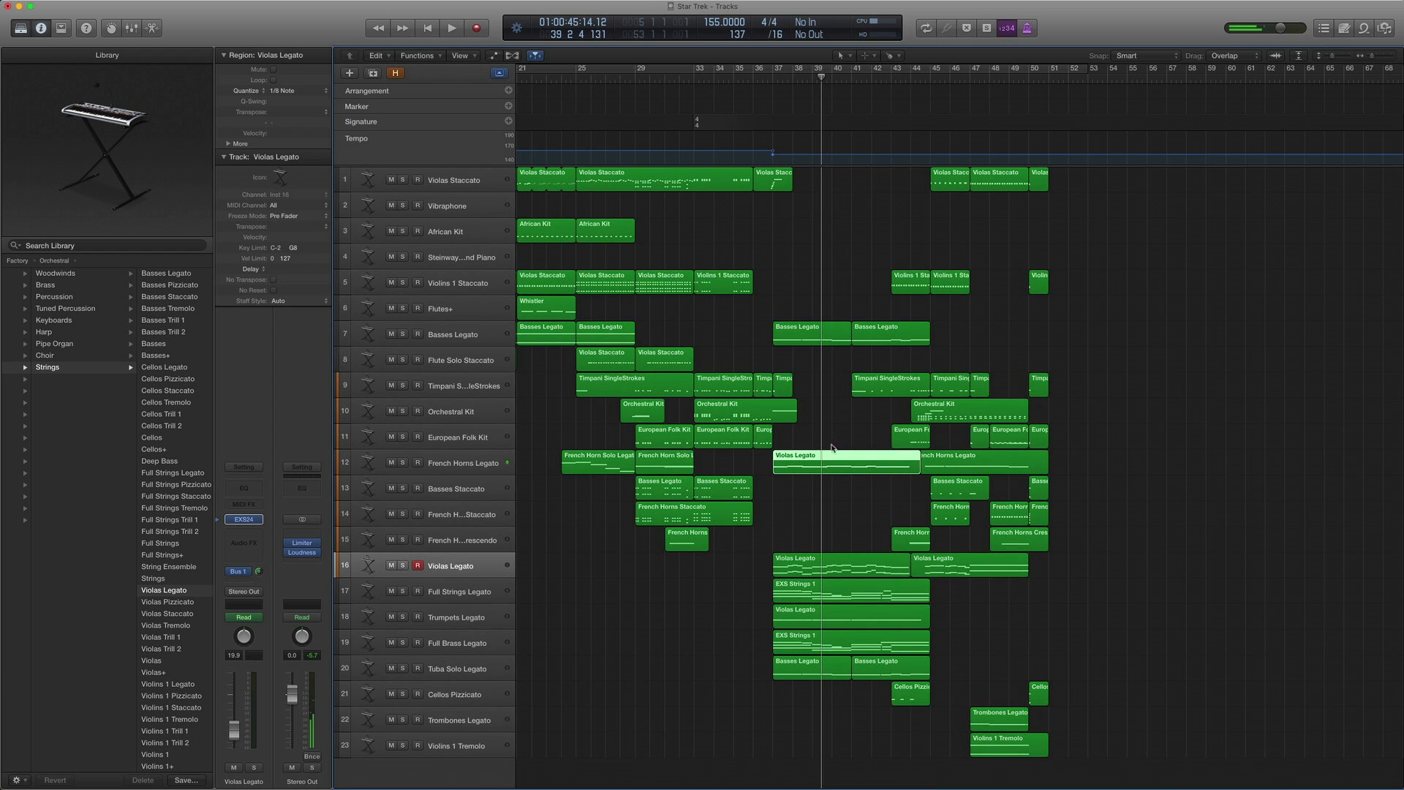
Solo the Basses Legato region that starts at bar 37 and play it alone
{"action": "left_click", "coordinate": [790, 339]}
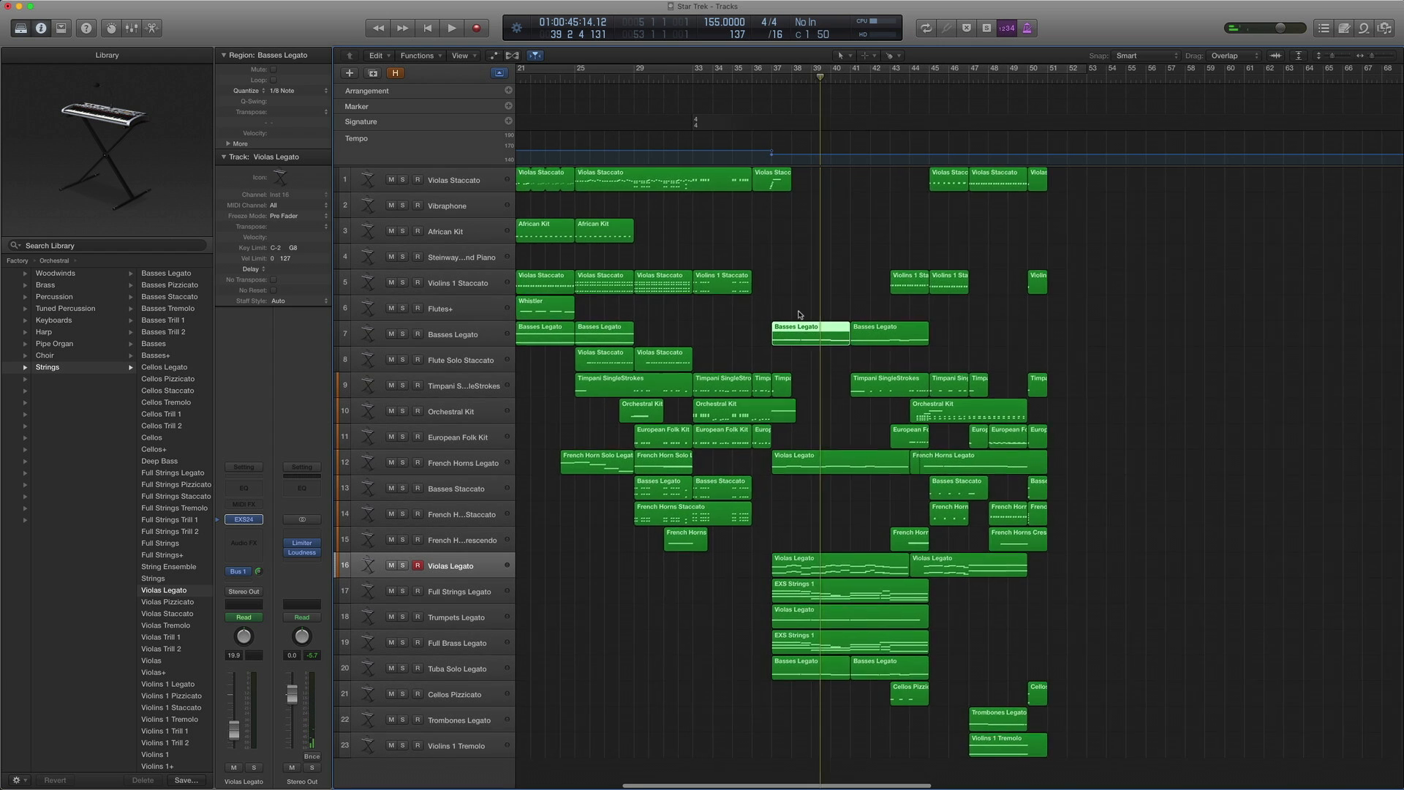
{"action": "key", "text": "ctrl+s"}
{"action": "key", "text": "space"}
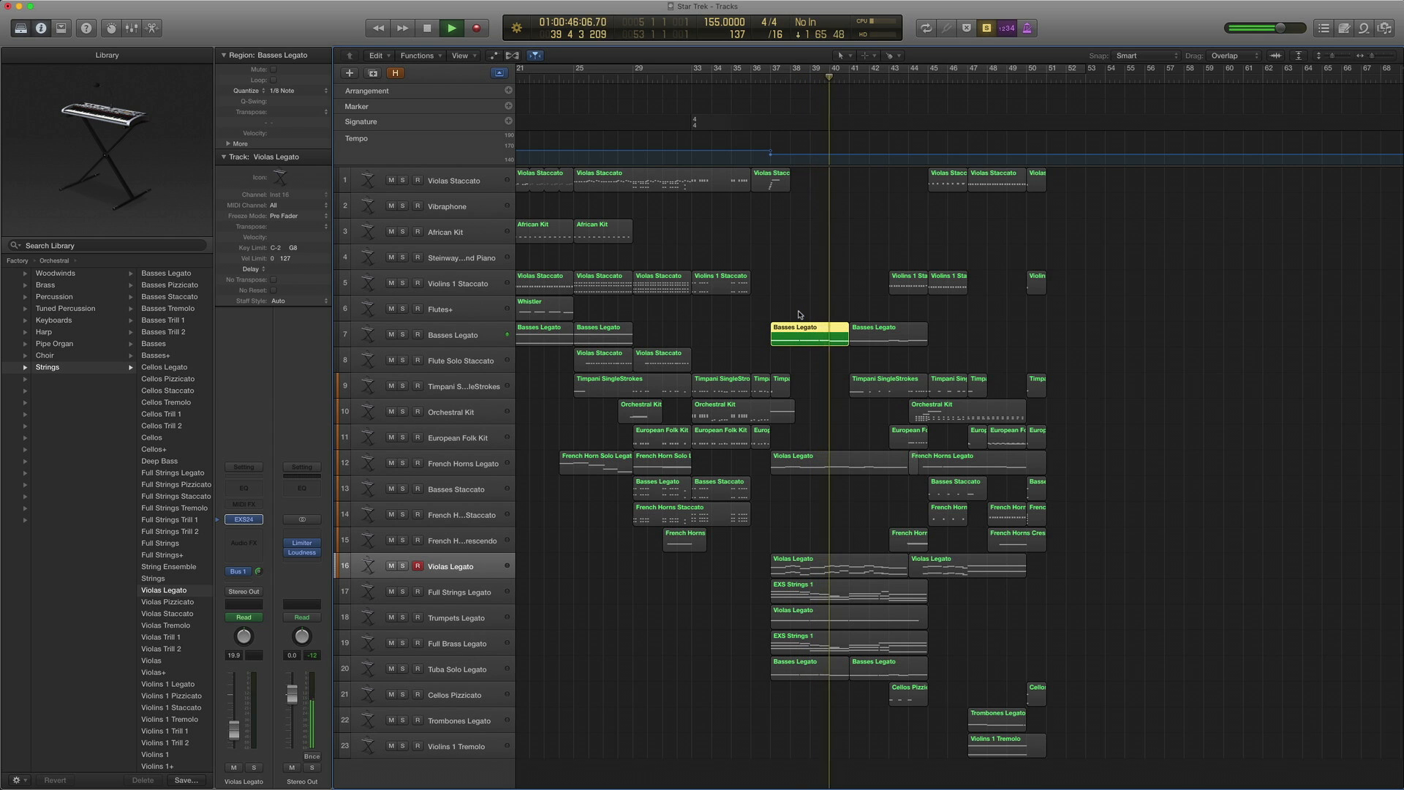
{"action": "key", "text": "space"}
Select the Violas Legato, French Horns Legato and both Basses Legato regions from bar 37, play them soloed to bar 43, and turn solo off
{"action": "left_click_drag", "start_coordinate": [809, 304], "coordinate": [822, 563]}
{"action": "key", "text": "comma"}
{"action": "key", "text": "comma"}
{"action": "key", "text": "comma"}
{"action": "key", "text": "comma"}
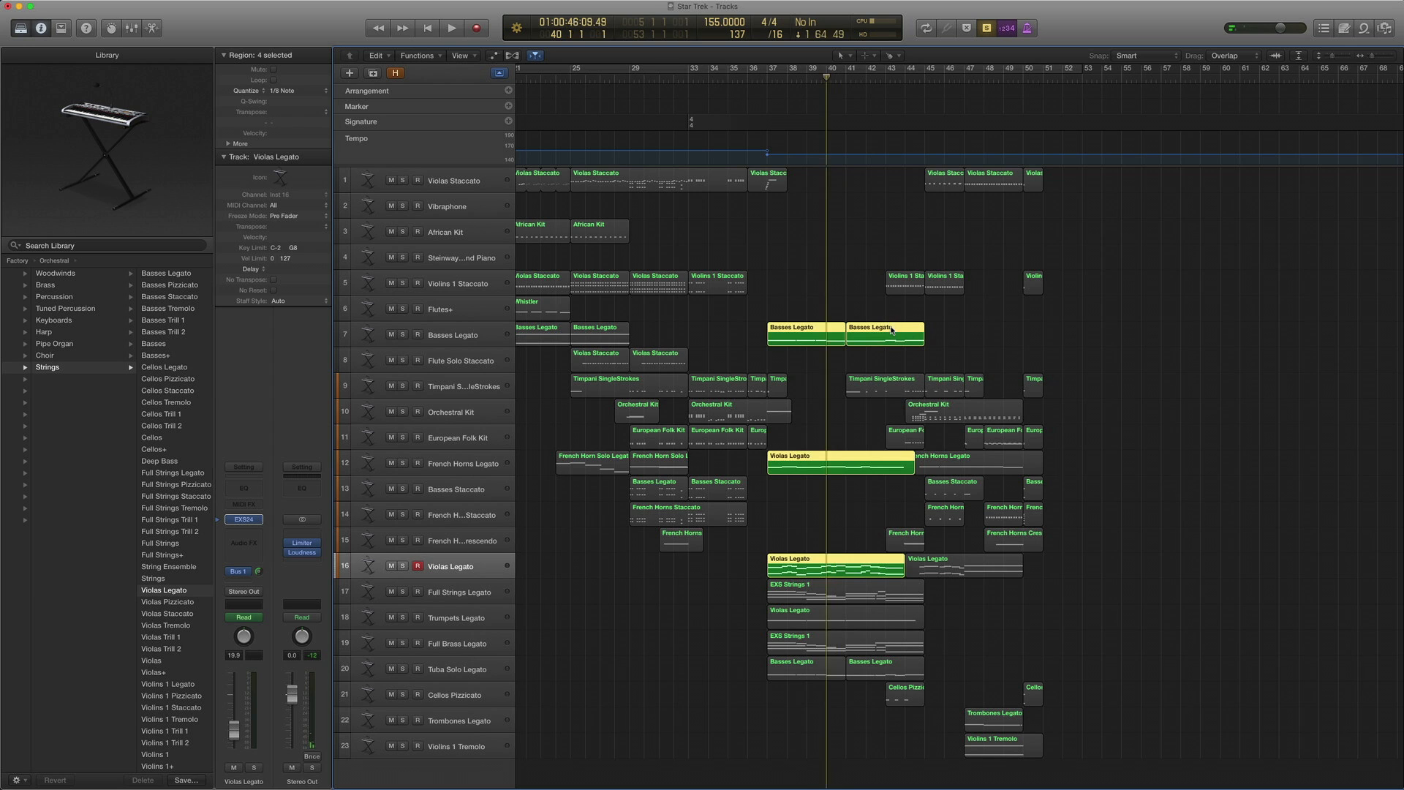
{"action": "key", "text": "space"}
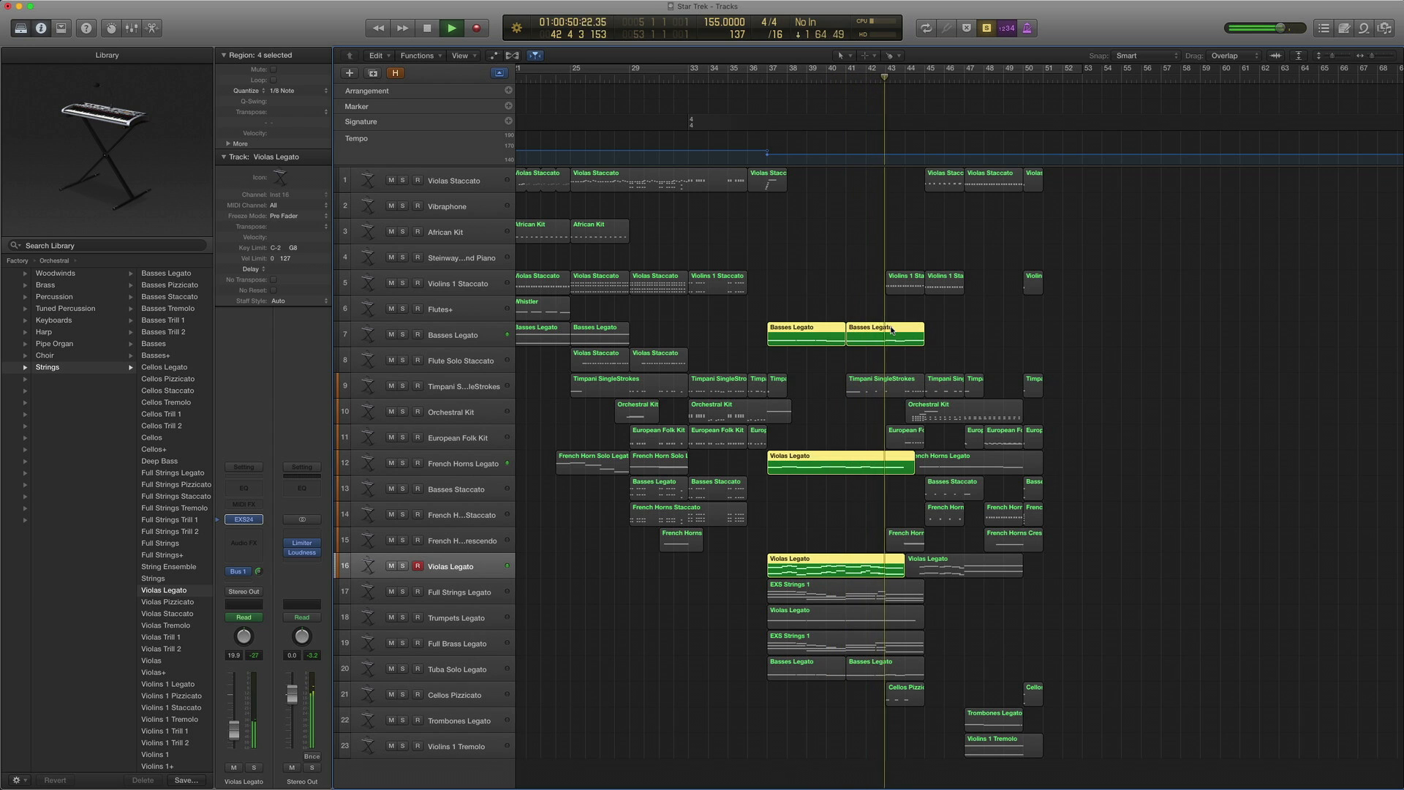
{"action": "key", "text": "space"}
{"action": "key", "text": "ctrl+s"}
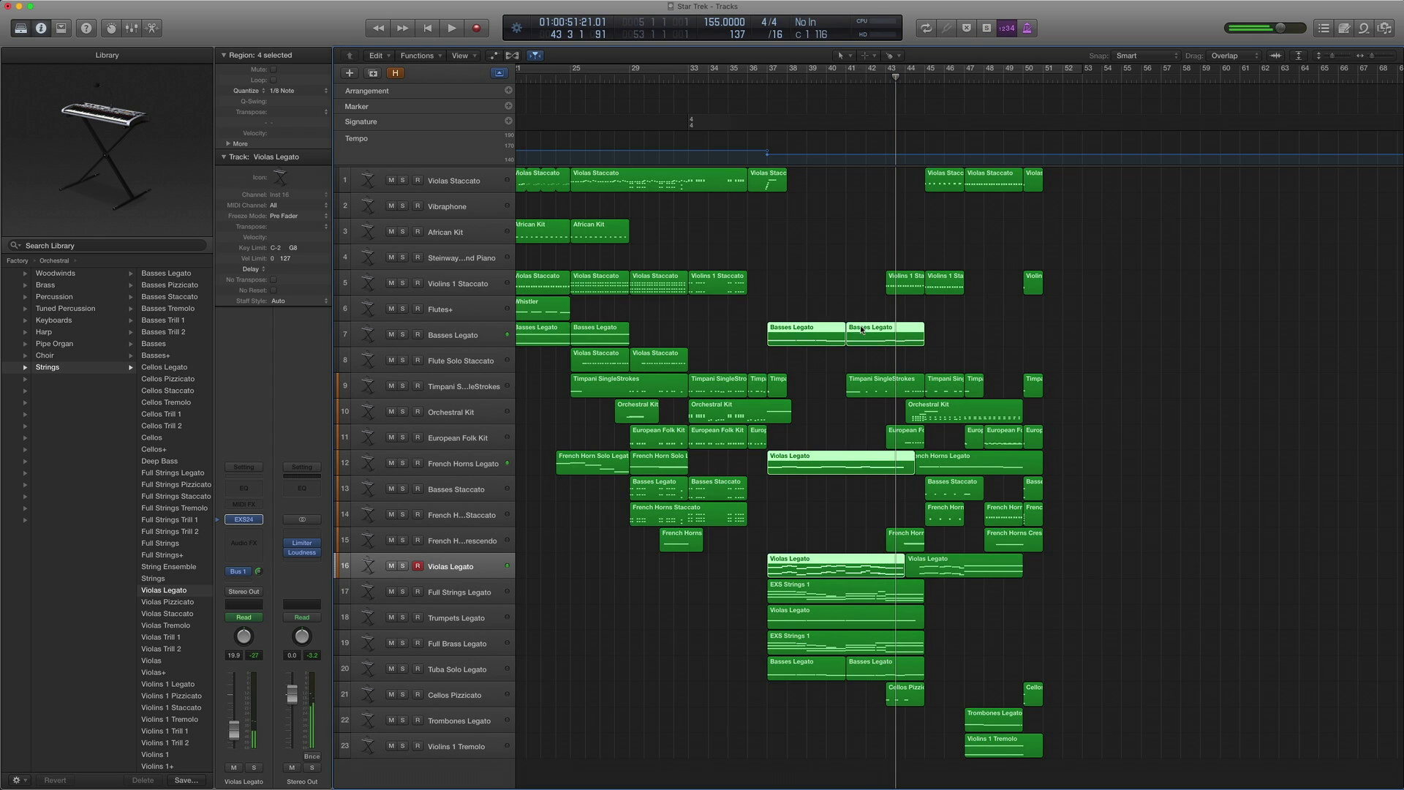
Open the Full Strings Legato track's EXS Strings 1 region in the Piano Roll and show its notes from bar 37
{"action": "left_click", "coordinate": [794, 599]}
{"action": "double_click", "coordinate": [788, 592]}
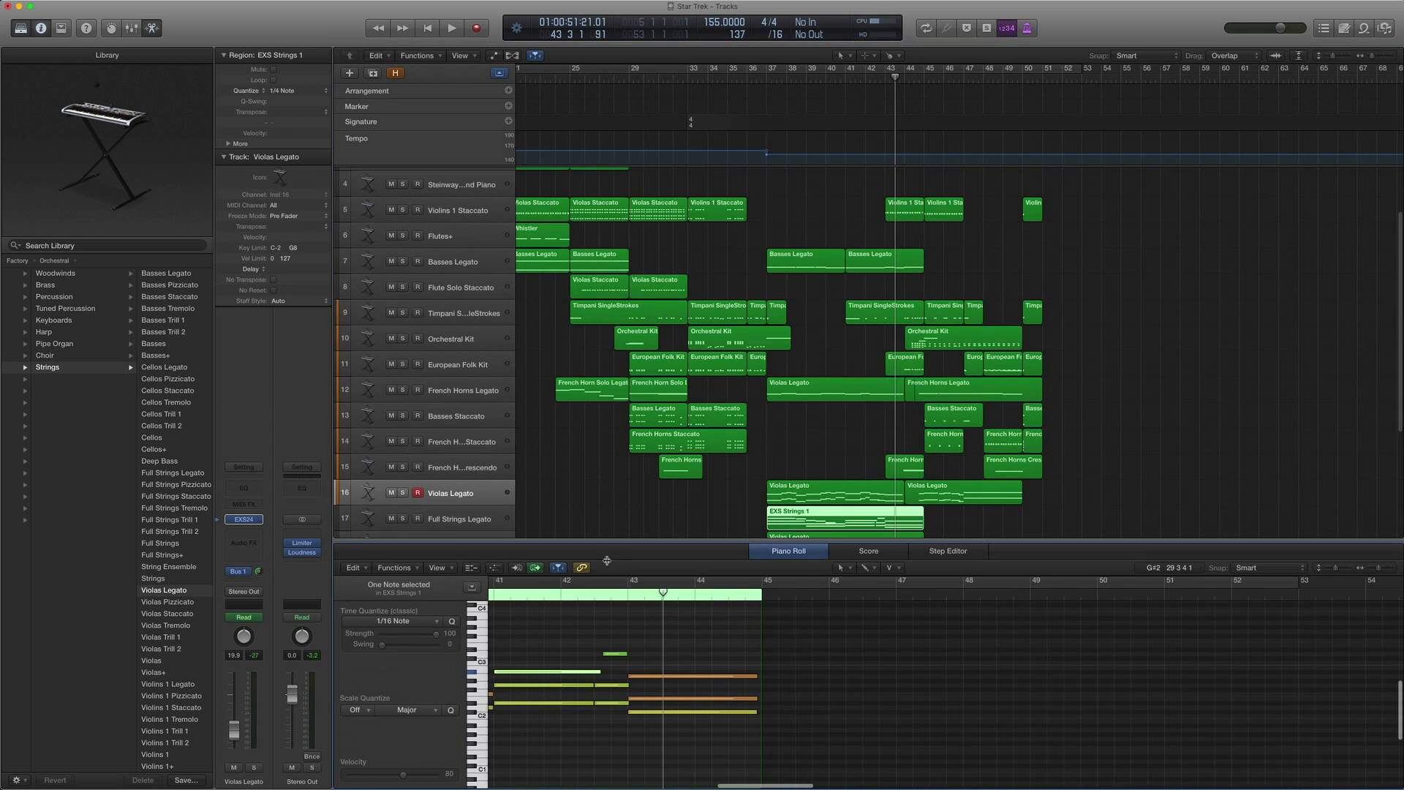
{"action": "scroll", "coordinate": [715, 666], "scroll_direction": "left", "scroll_amount": 10}
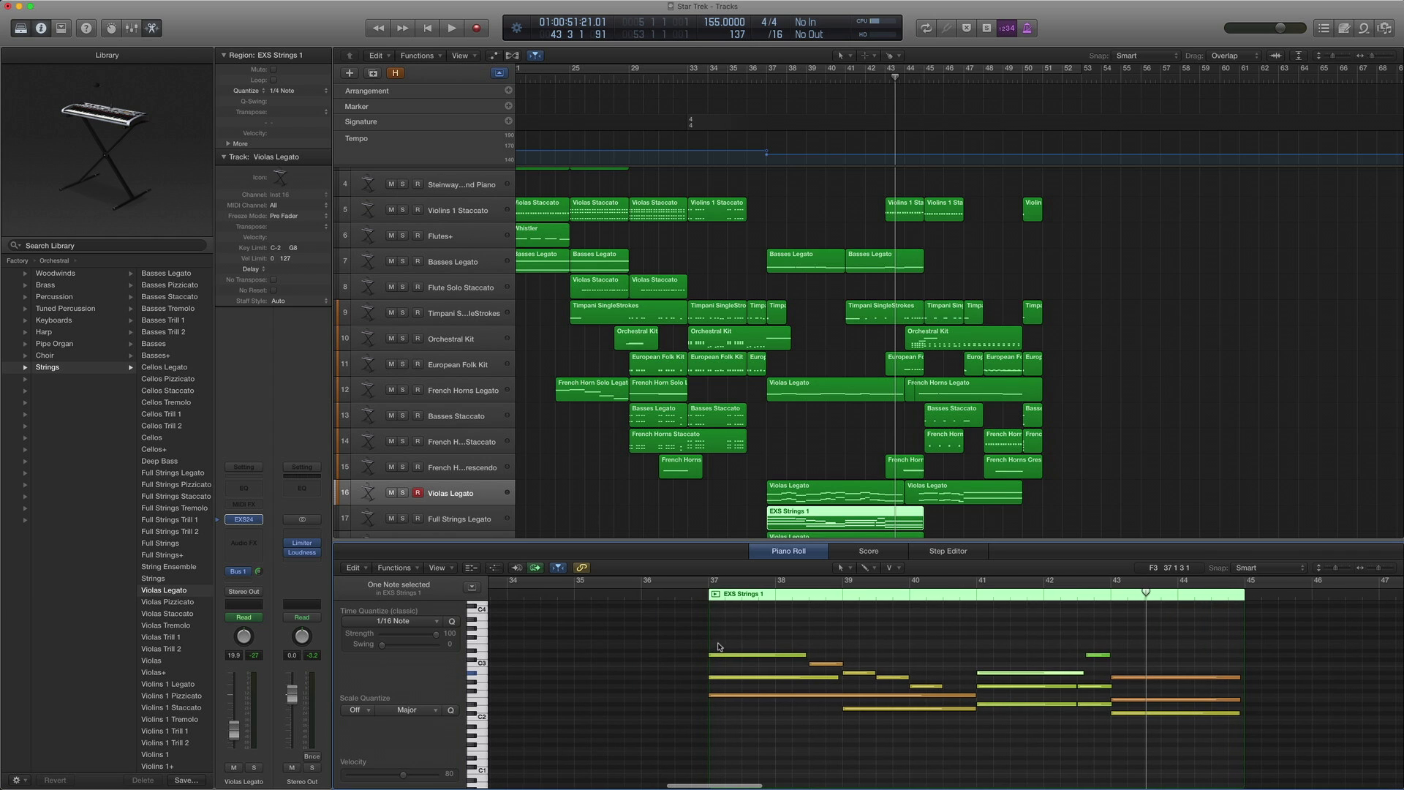
Select the Full Strings Legato track and show where its patch sits in the Library's Orchestral Strings category
{"action": "left_click", "coordinate": [490, 514]}
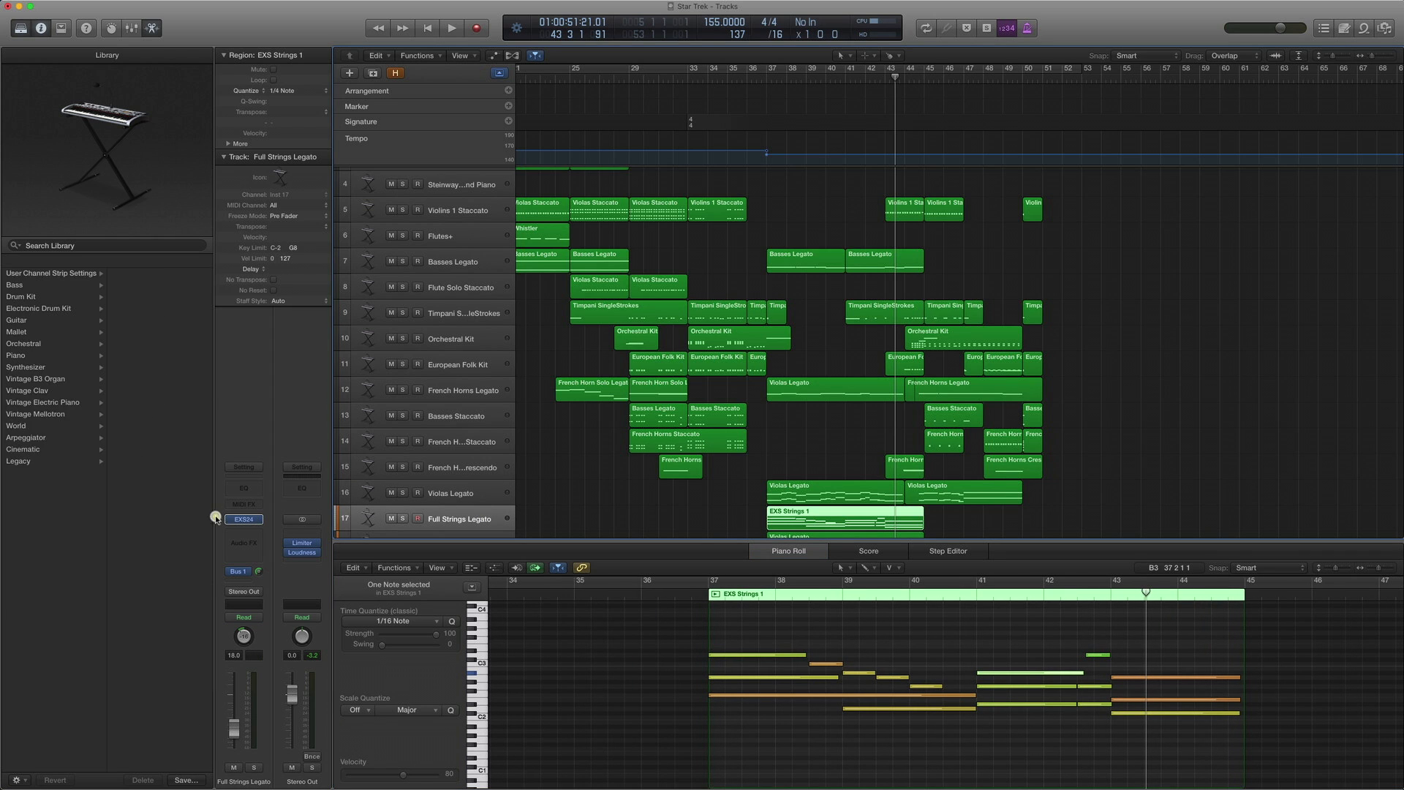
{"action": "scroll", "coordinate": [110, 438], "scroll_direction": "left", "scroll_amount": 5}
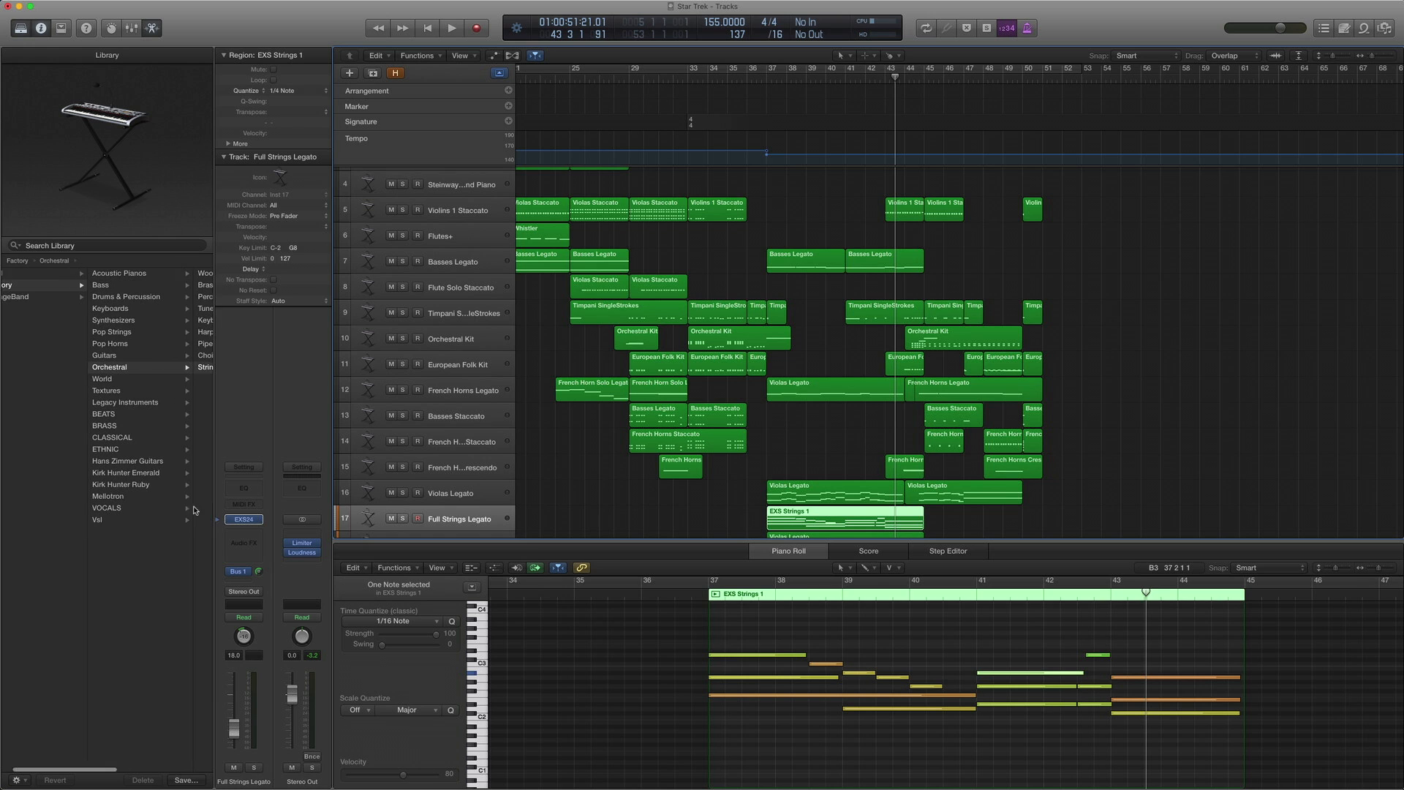
{"action": "scroll", "coordinate": [138, 383], "scroll_direction": "left", "scroll_amount": 5}
{"action": "scroll", "coordinate": [136, 382], "scroll_direction": "right", "scroll_amount": 5}
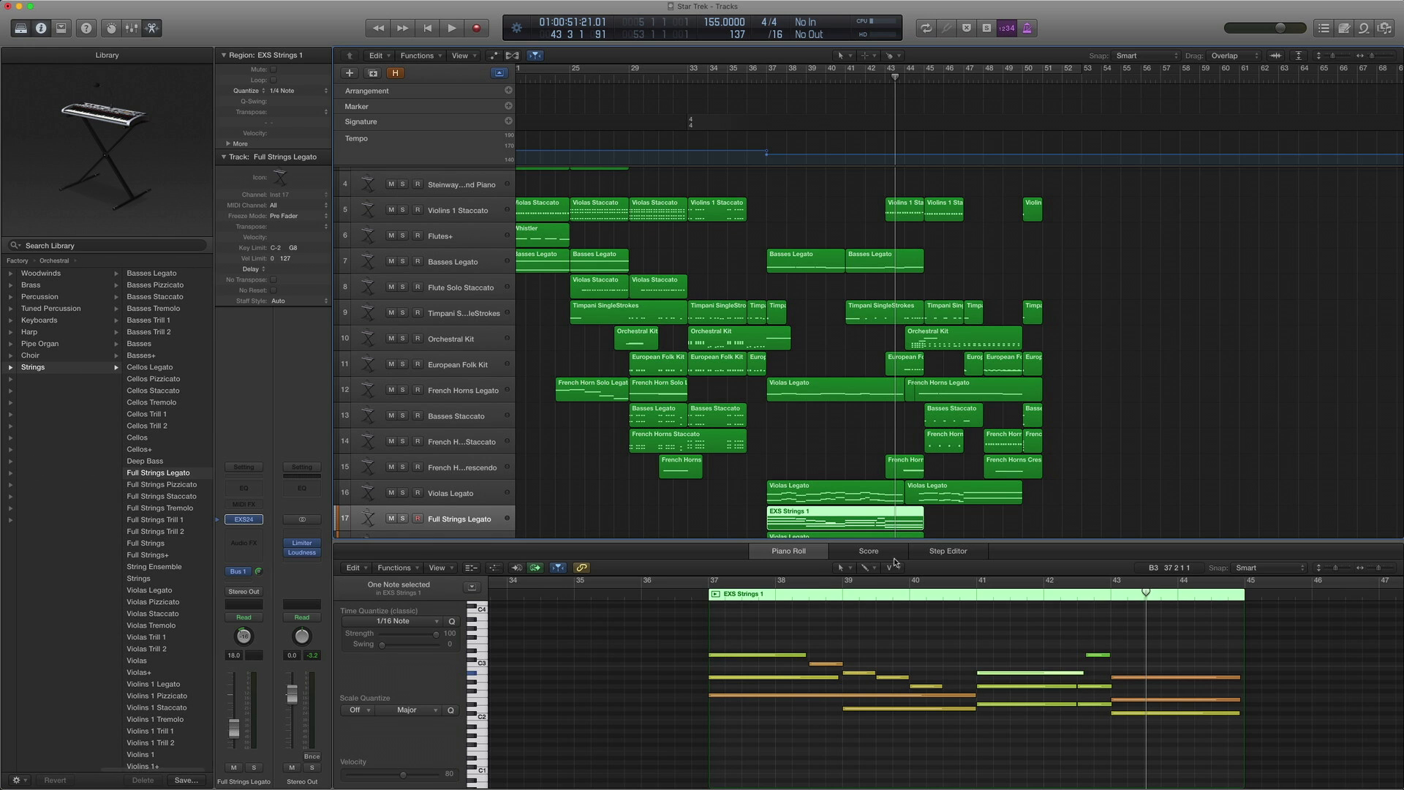
Return the playhead to bar 37 and play the Full Strings Legato region soloed
{"action": "scroll", "coordinate": [969, 521], "scroll_direction": "down", "scroll_amount": 3}
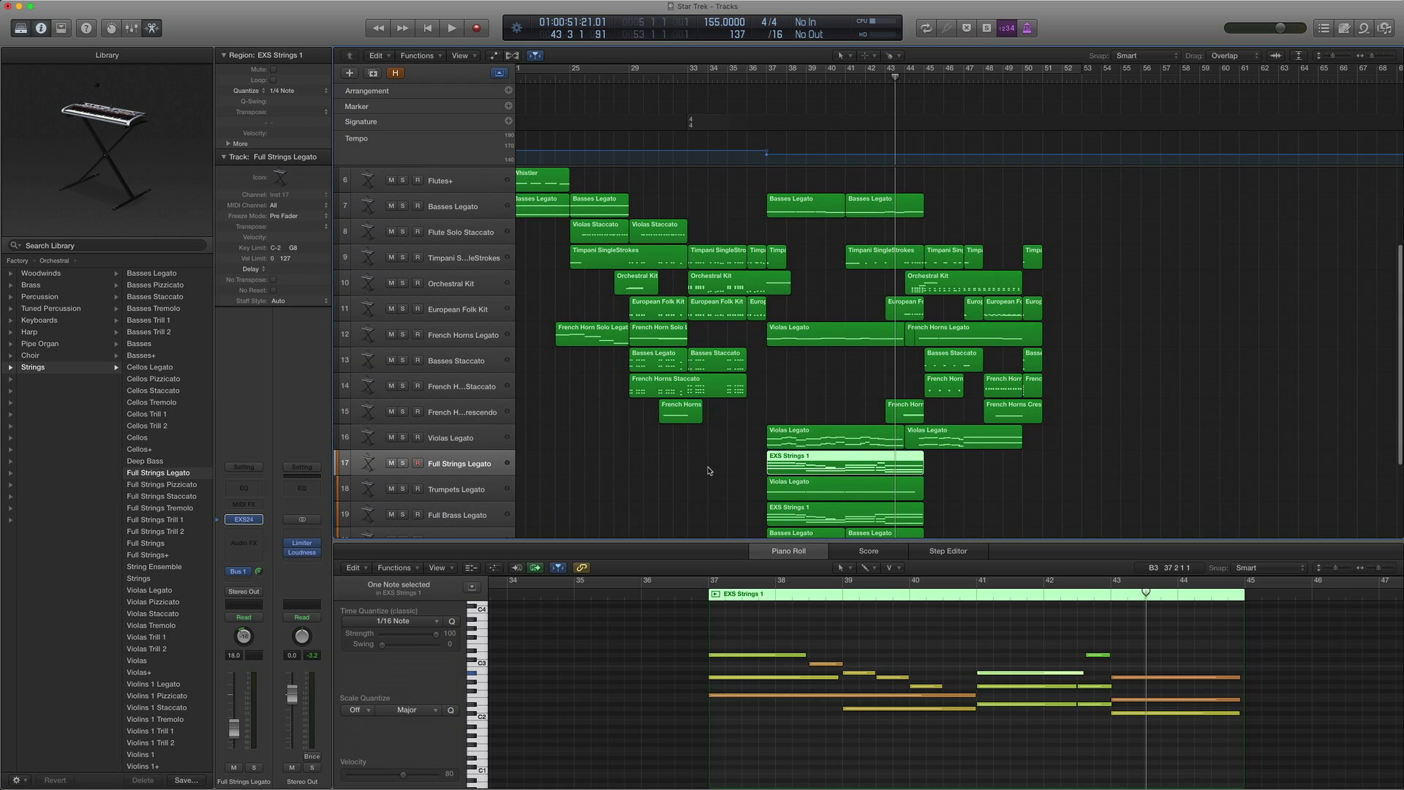
{"action": "key", "text": "comma"}
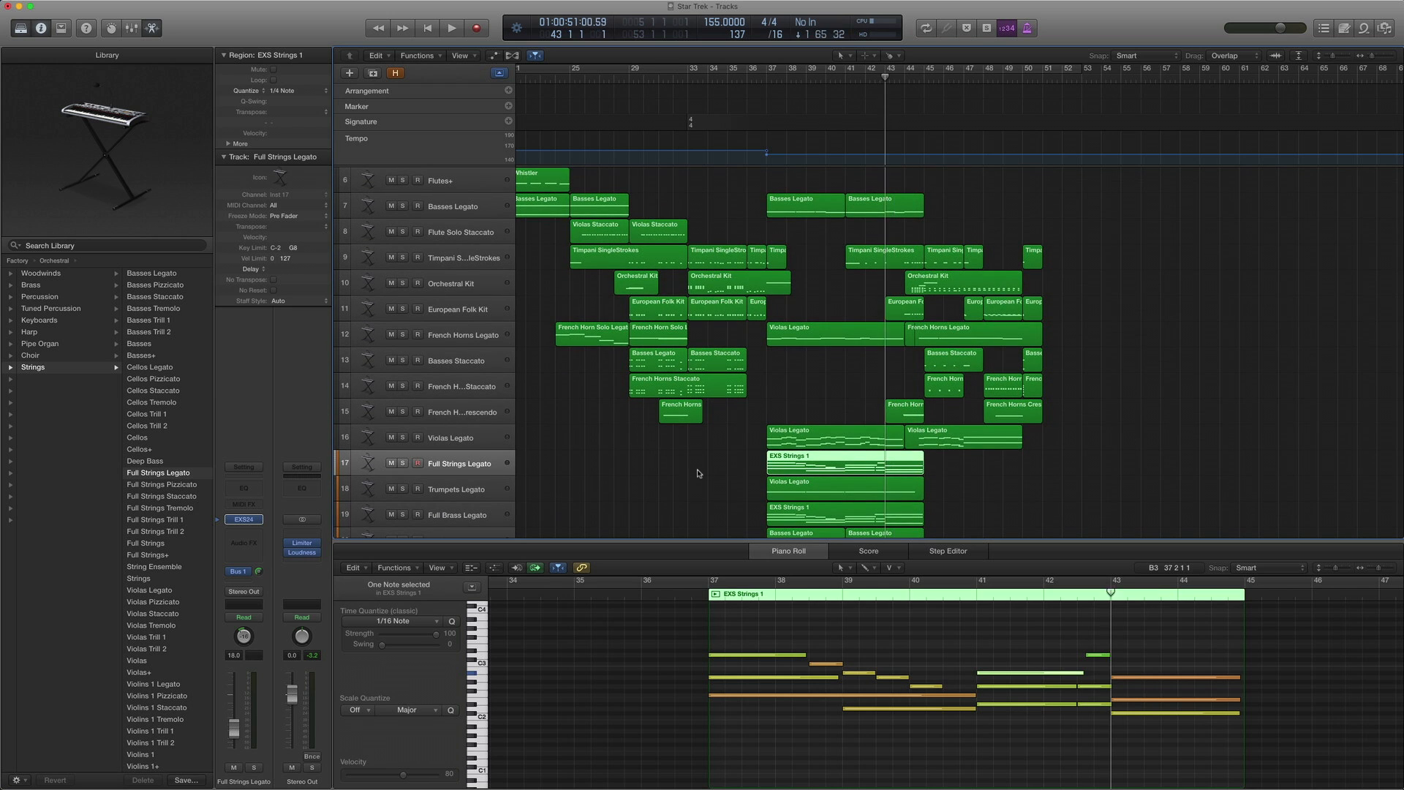
{"action": "key", "text": "comma"}
{"action": "key", "text": "comma"}
{"action": "key", "text": "comma"}
{"action": "key", "text": "ctrl+s"}
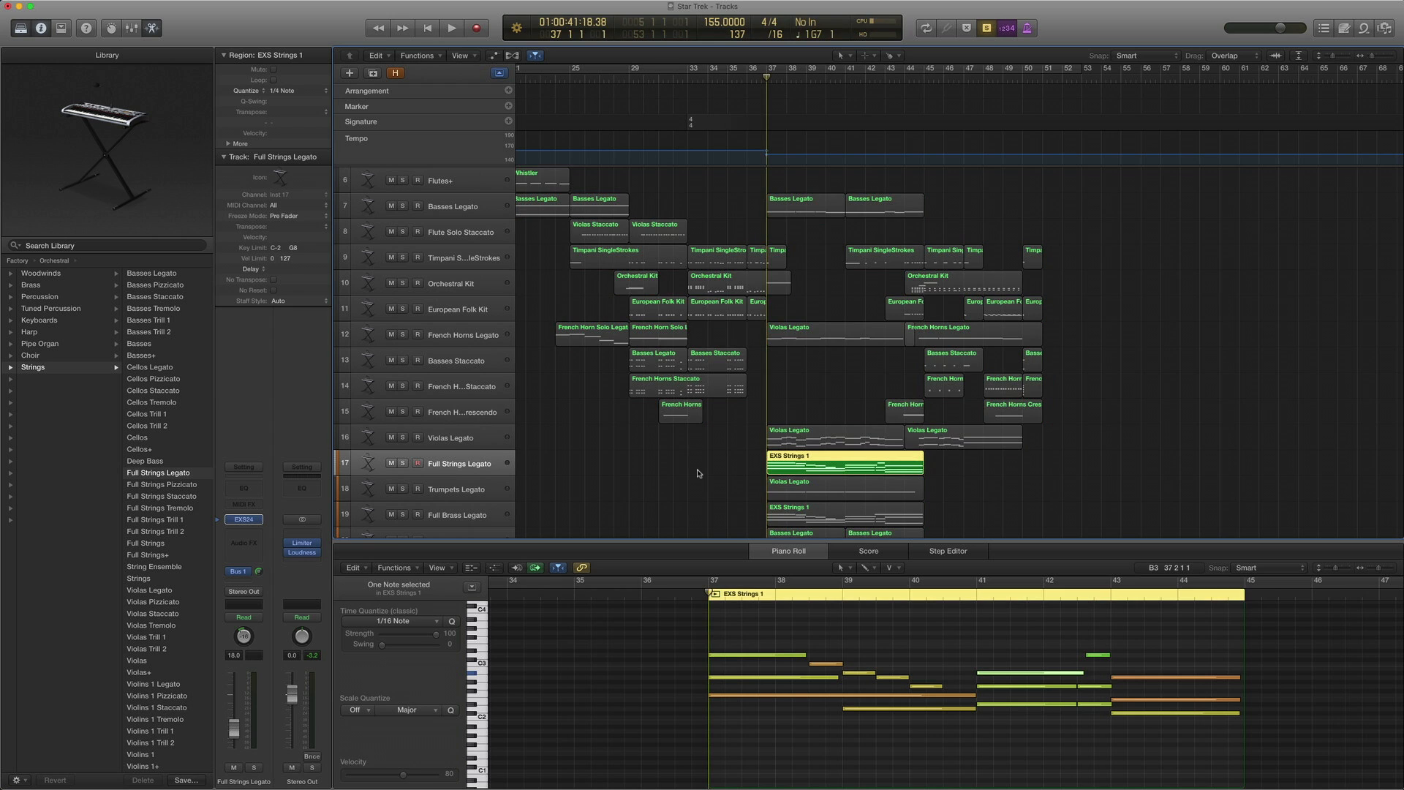
{"action": "key", "text": "space"}
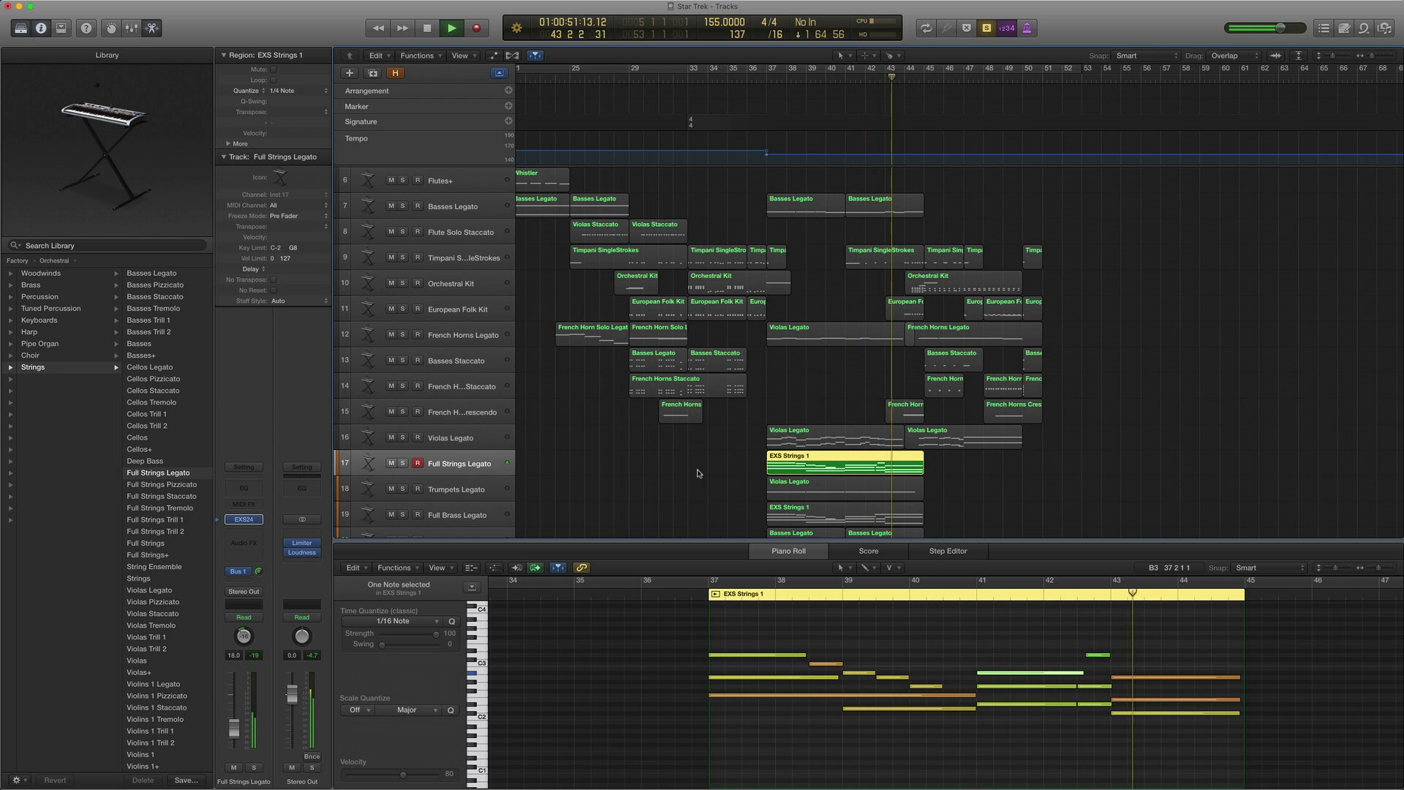
{"action": "key", "text": "space"}
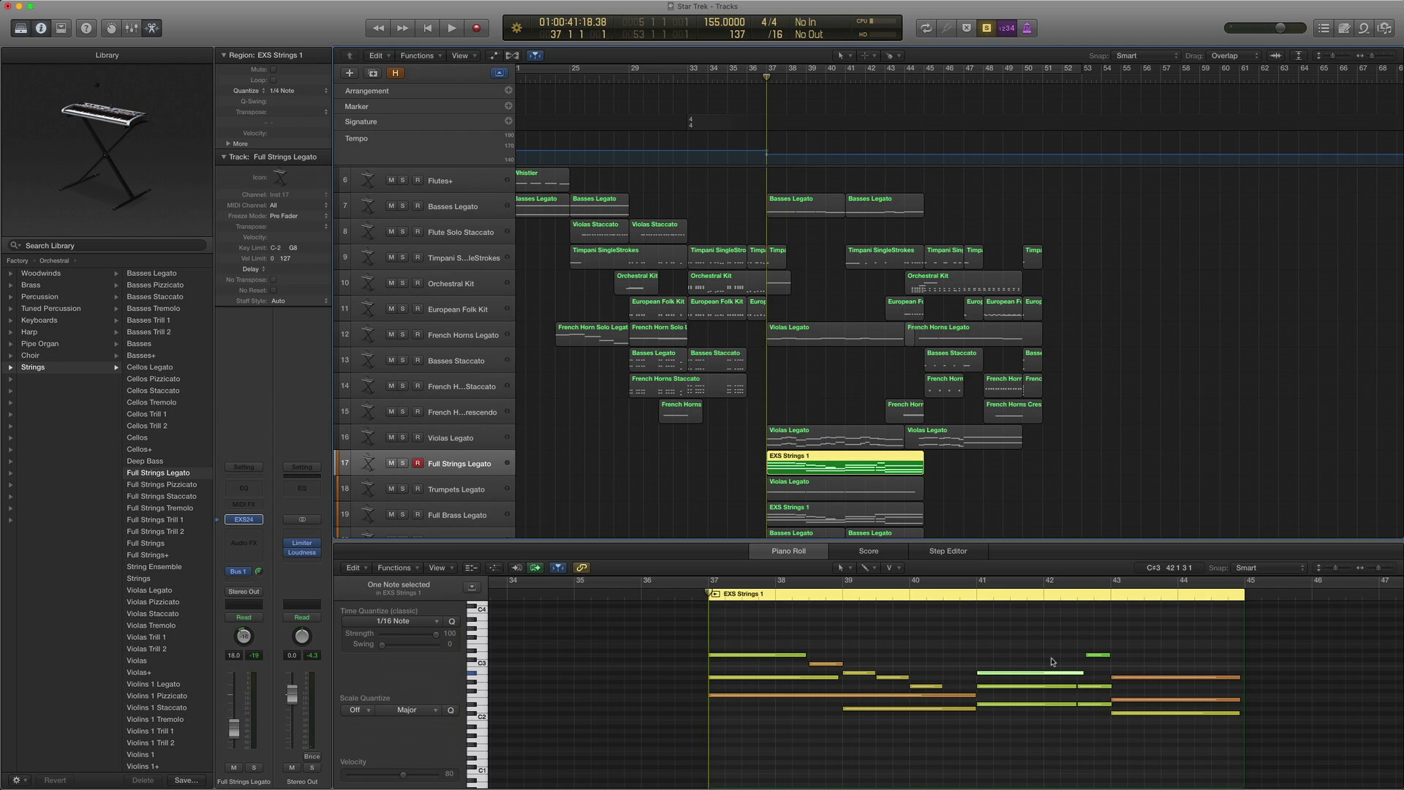
Play the Full Brass Legato region soloed from bar 37 while showing its patch in the Library's Orchestral Brass category
{"action": "left_click", "coordinate": [442, 516]}
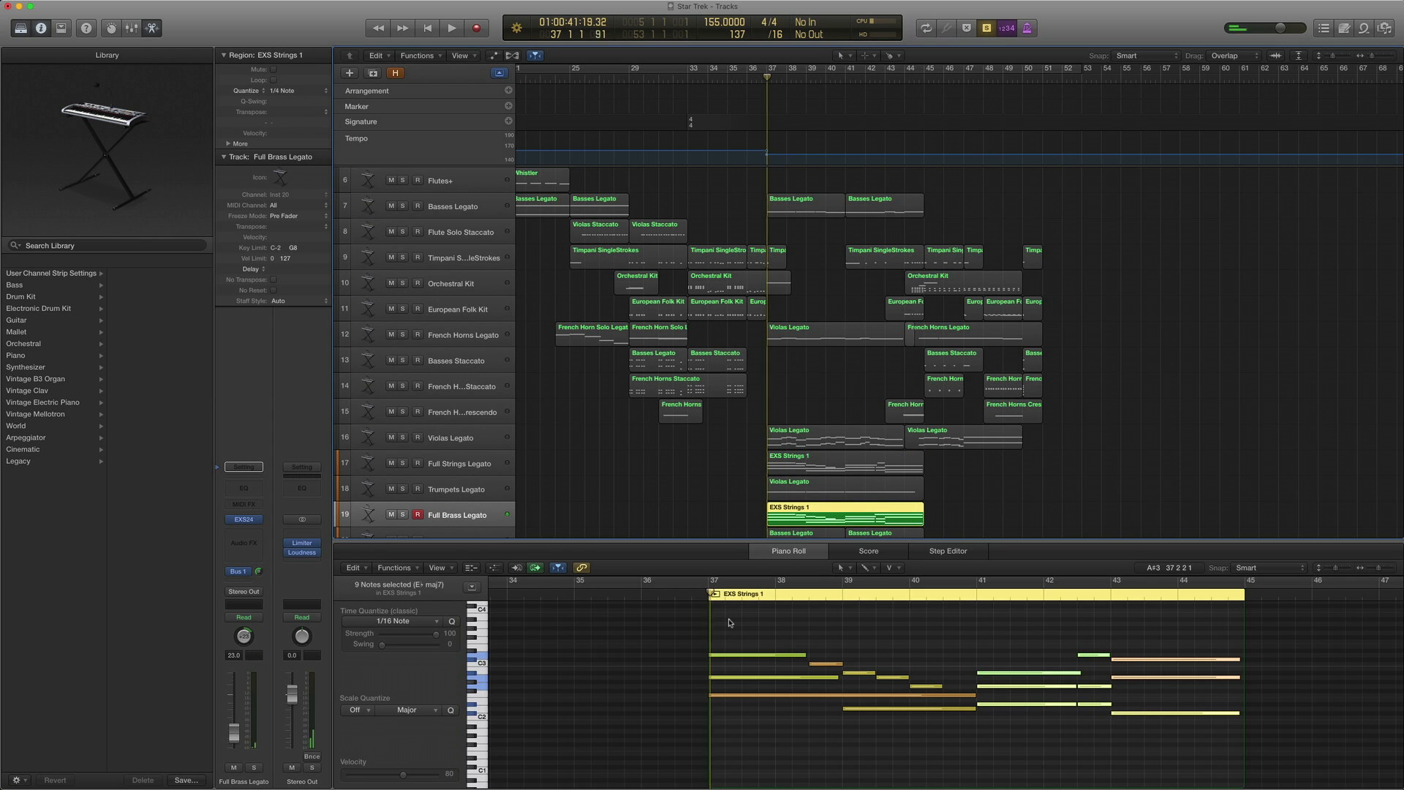
{"action": "key", "text": "space"}
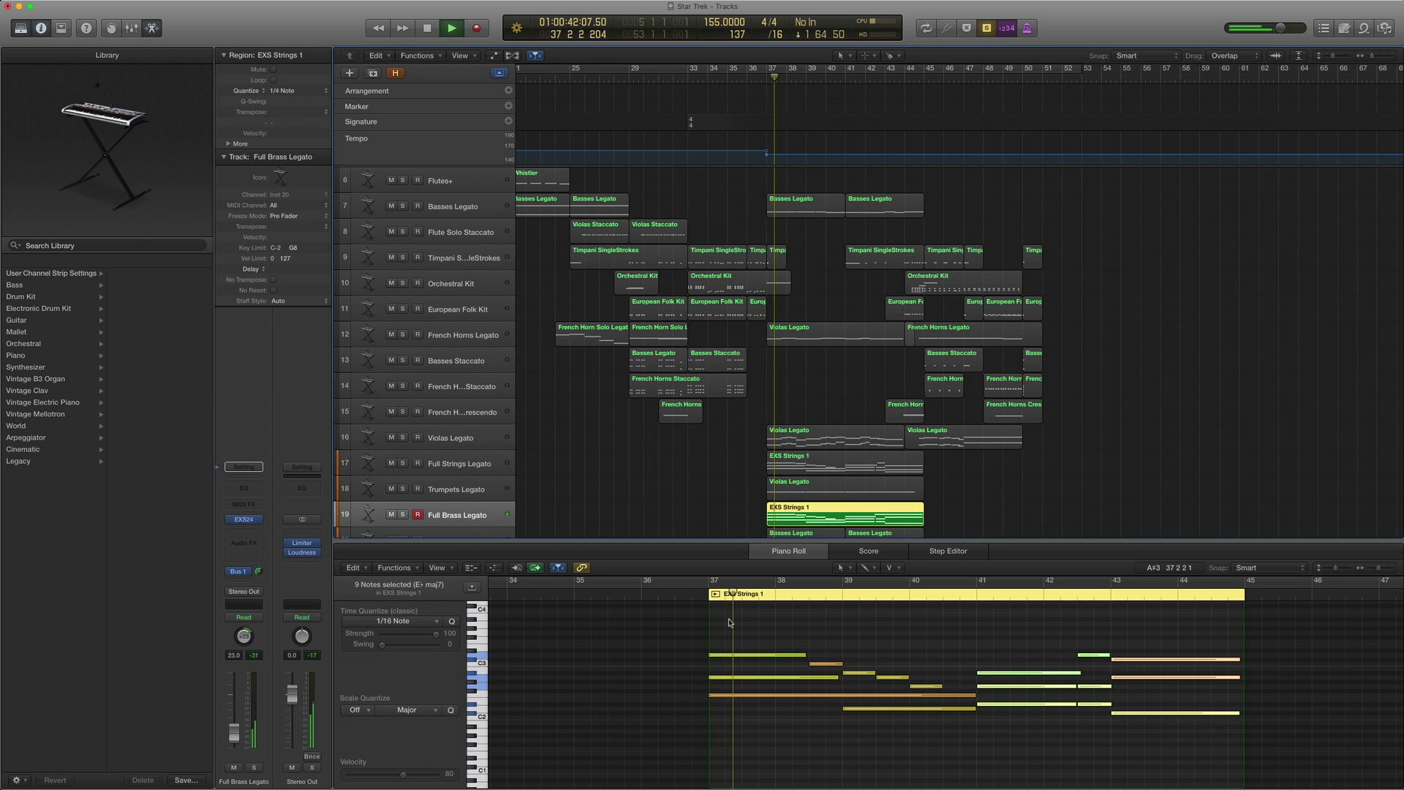
{"action": "left_click", "coordinate": [228, 520]}
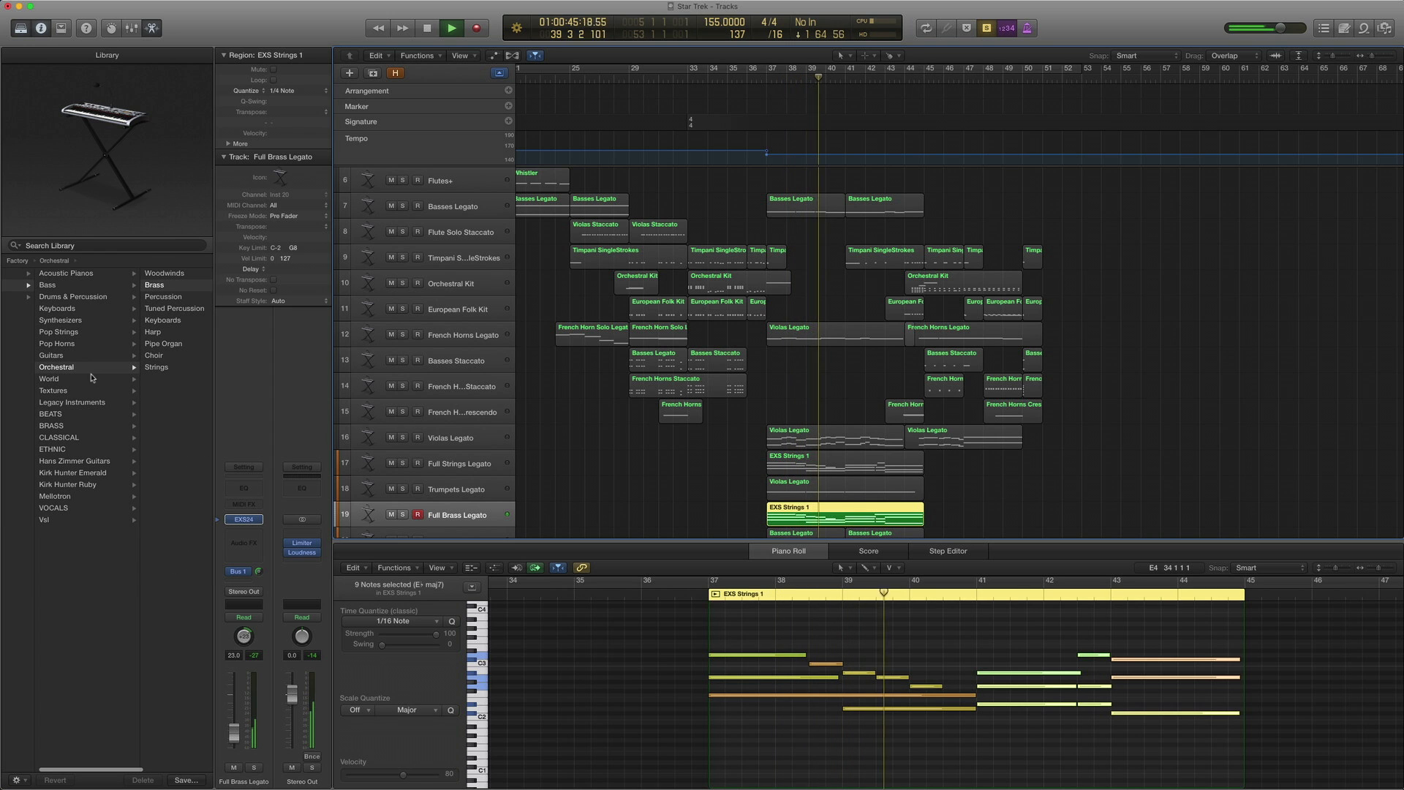
{"action": "left_click", "coordinate": [154, 285]}
{"action": "left_click", "coordinate": [168, 391]}
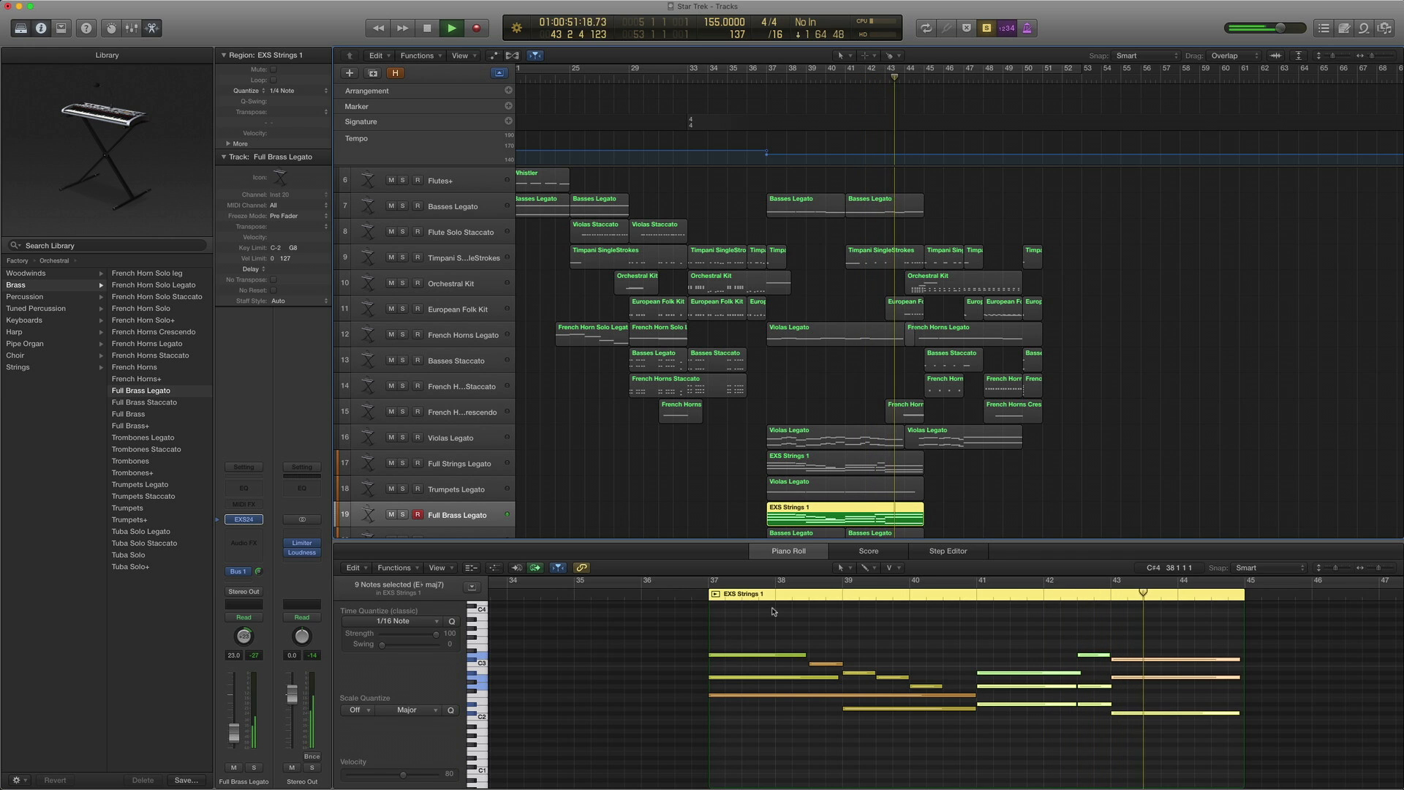
{"action": "key", "text": "space"}
Add the Full Strings Legato region to the soloed Full Brass Legato region and play both together from bar 37
{"action": "left_click", "coordinate": [823, 458], "text": "shift"}
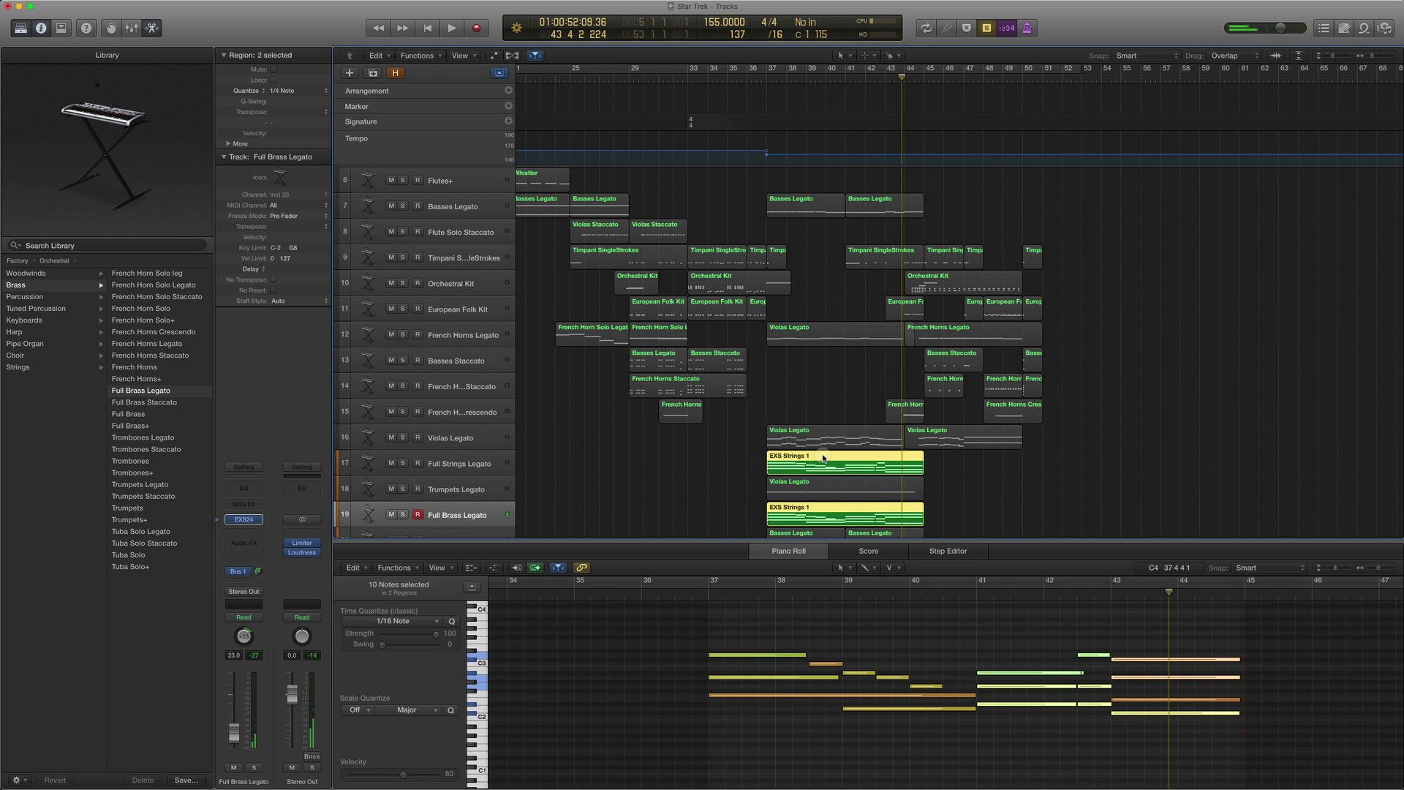
{"action": "scroll", "coordinate": [817, 451], "scroll_direction": "down", "scroll_amount": 2}
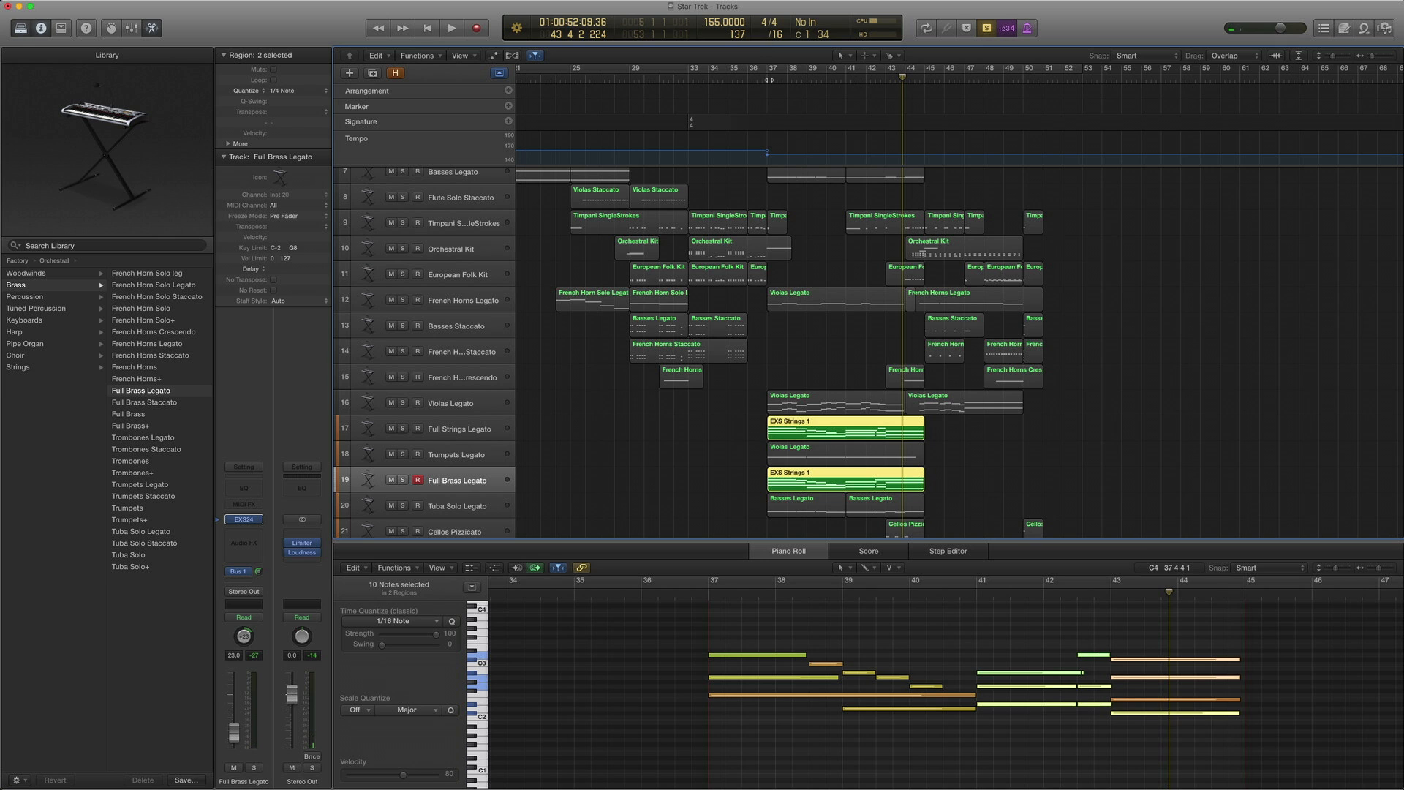
{"action": "key", "text": "shift+space"}
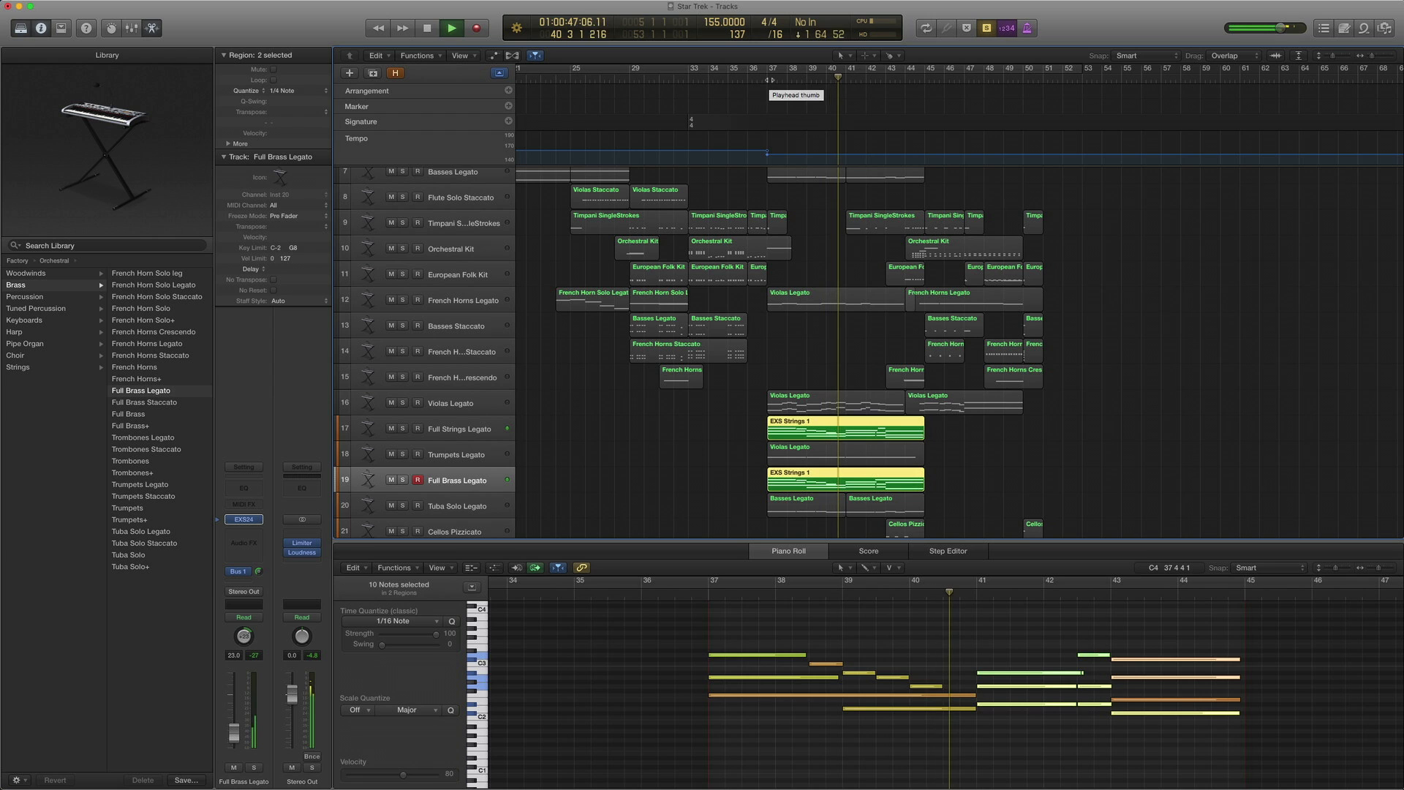
Show the Trumpets Legato track's notes and its patch in the Library's Orchestral Brass category, and play its region soloed from bar 37
{"action": "left_click", "coordinate": [788, 457]}
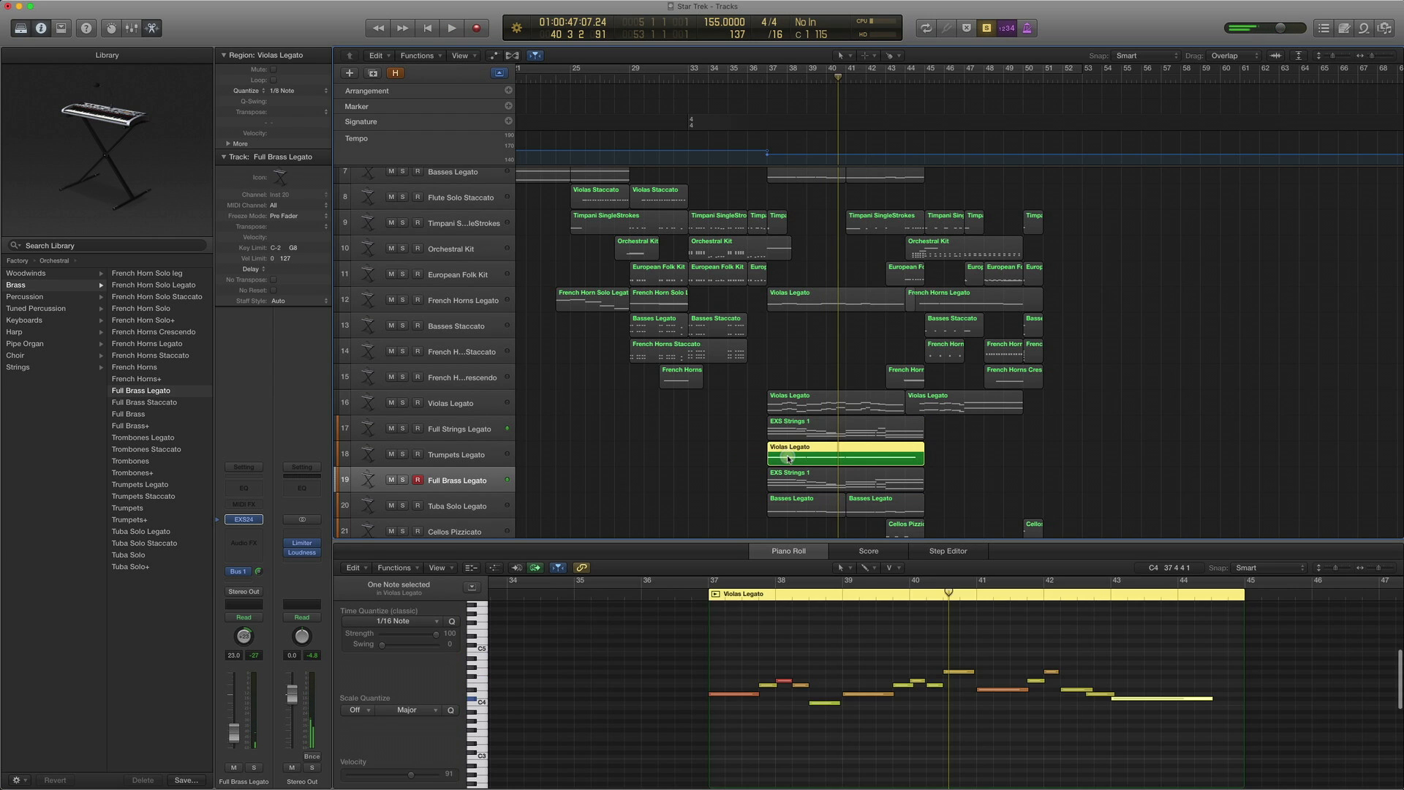
{"action": "left_click", "coordinate": [454, 457]}
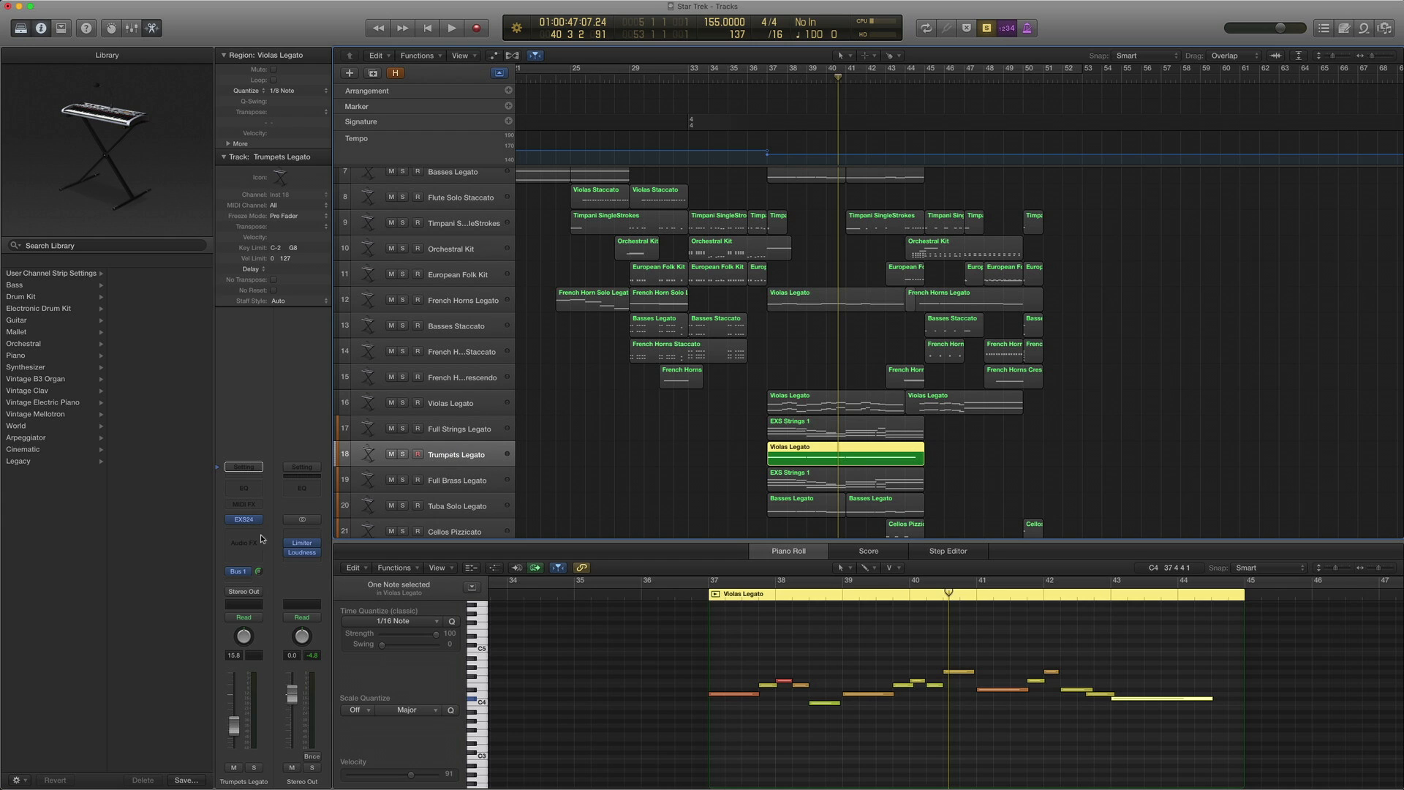
{"action": "left_click", "coordinate": [221, 522]}
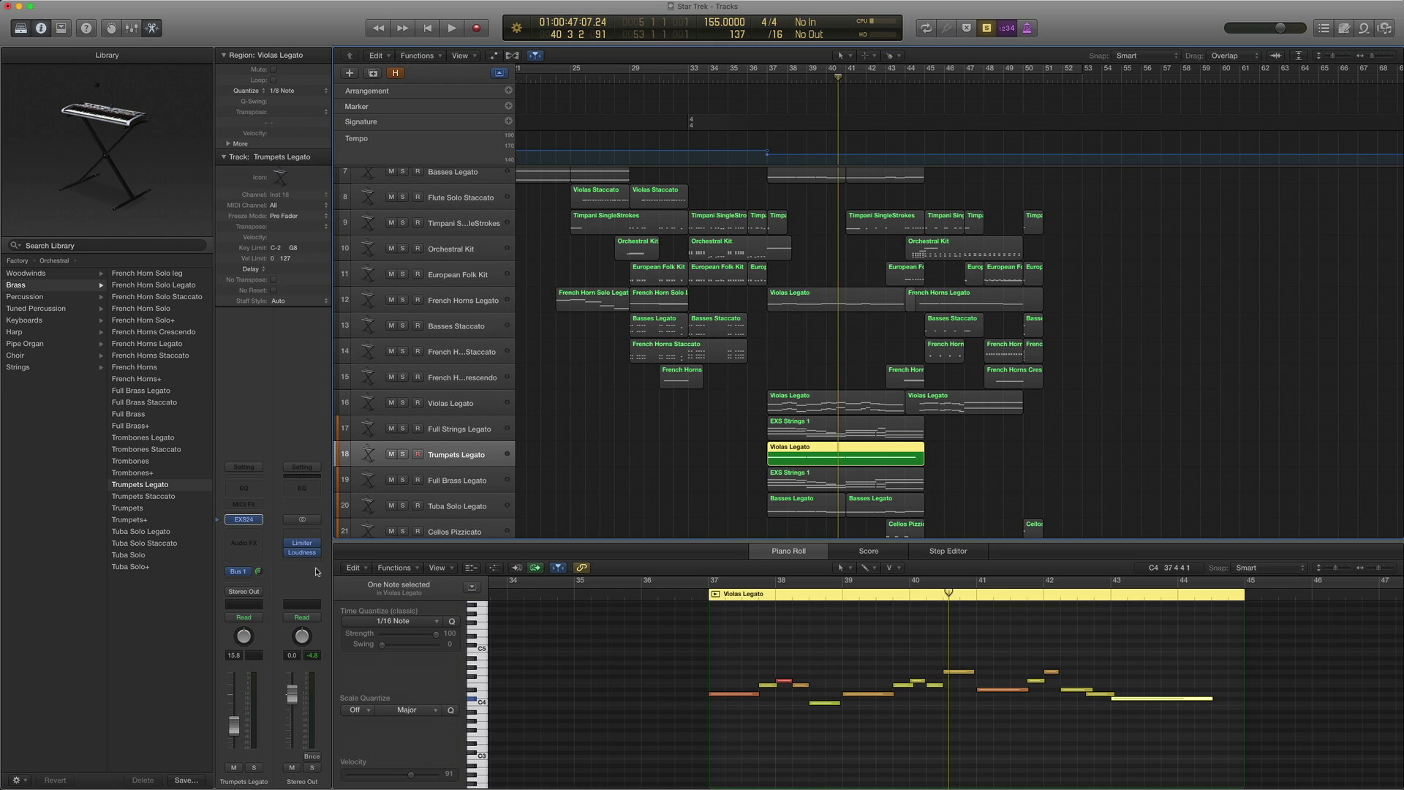
{"action": "key", "text": "shift+space"}
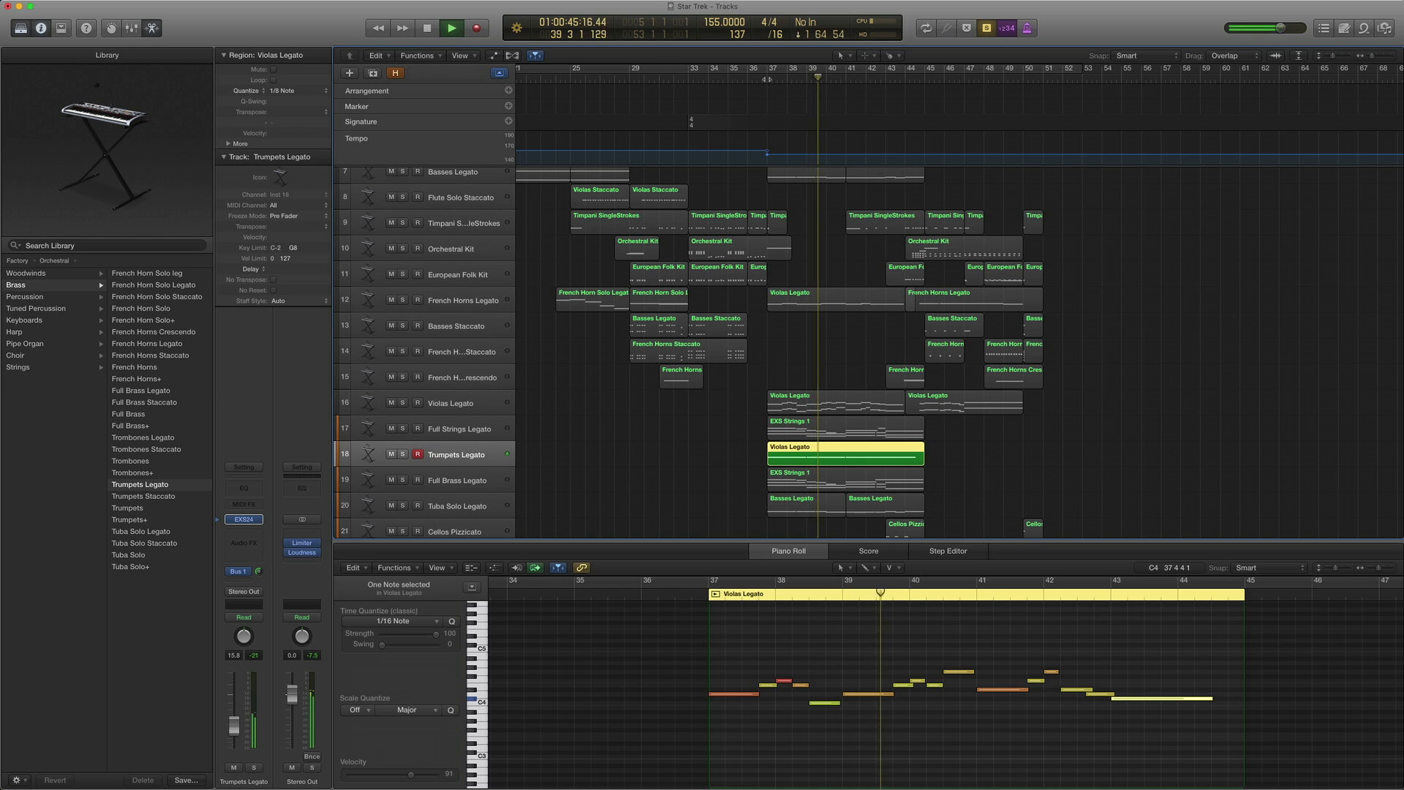
{"action": "key", "text": "space"}
Add the Violas Legato and French Horns Legato tracks' regions at bar 37 to the soloed Trumpets Legato region and play all three together
{"action": "left_click", "coordinate": [795, 408], "text": "shift"}
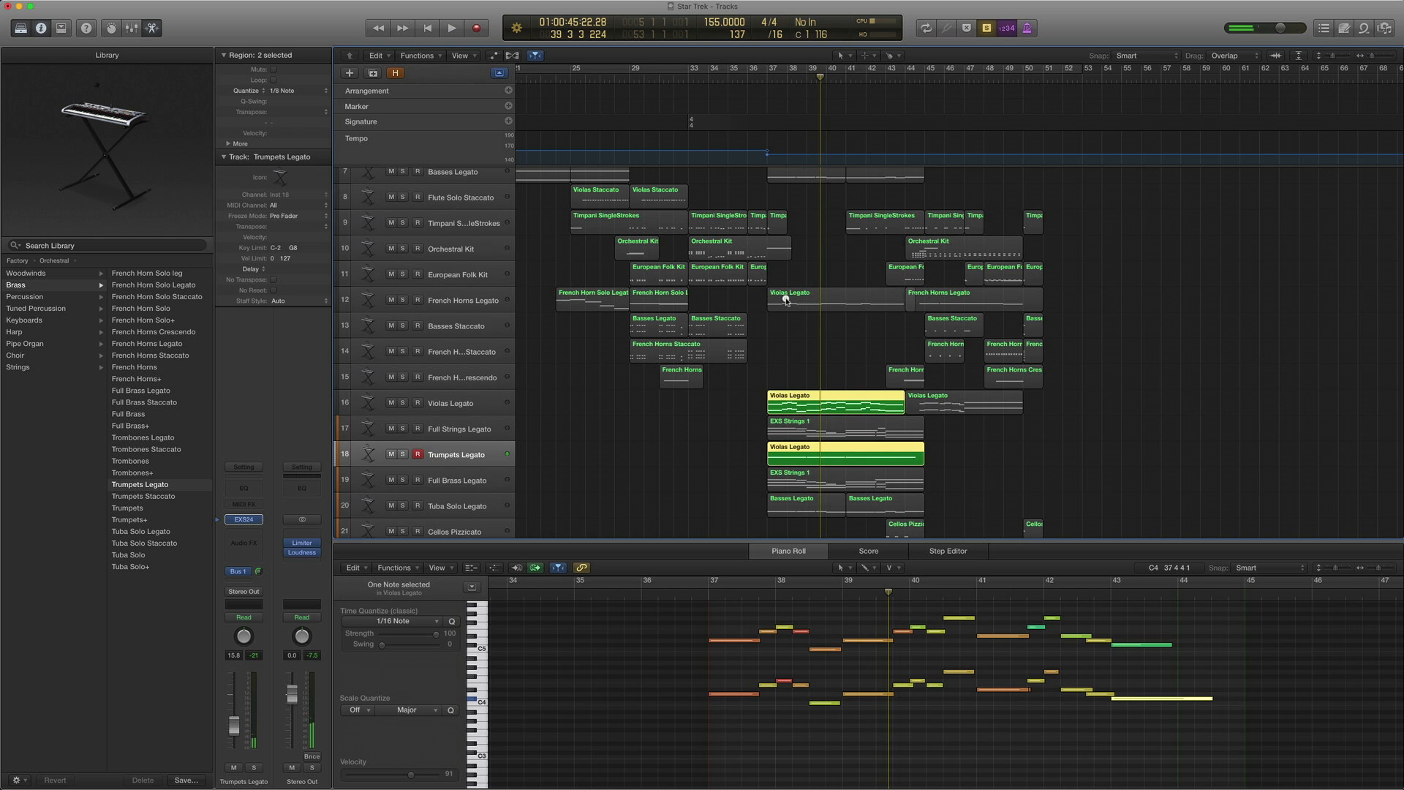
{"action": "left_click", "coordinate": [786, 300], "text": "shift"}
{"action": "left_click", "coordinate": [765, 77]}
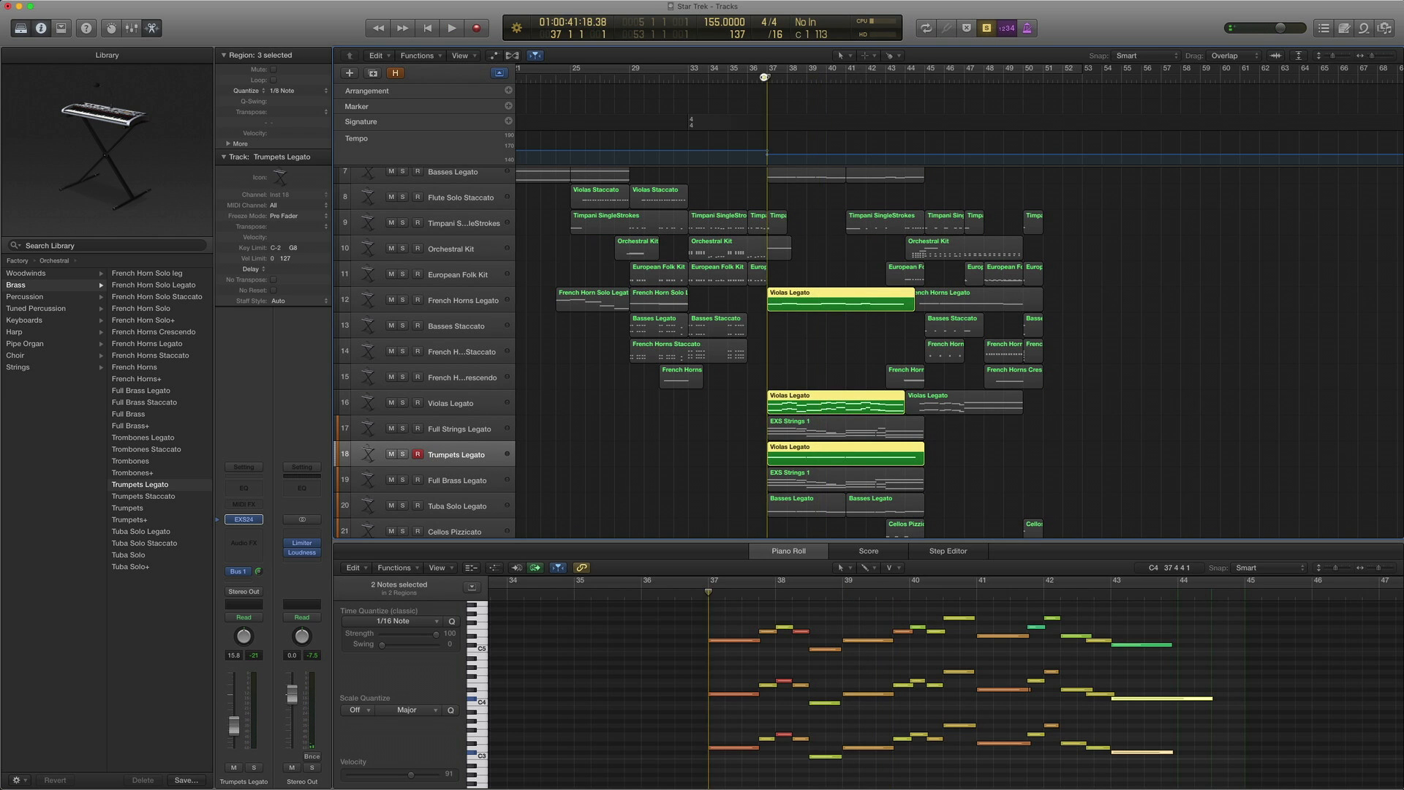
{"action": "key", "text": "space"}
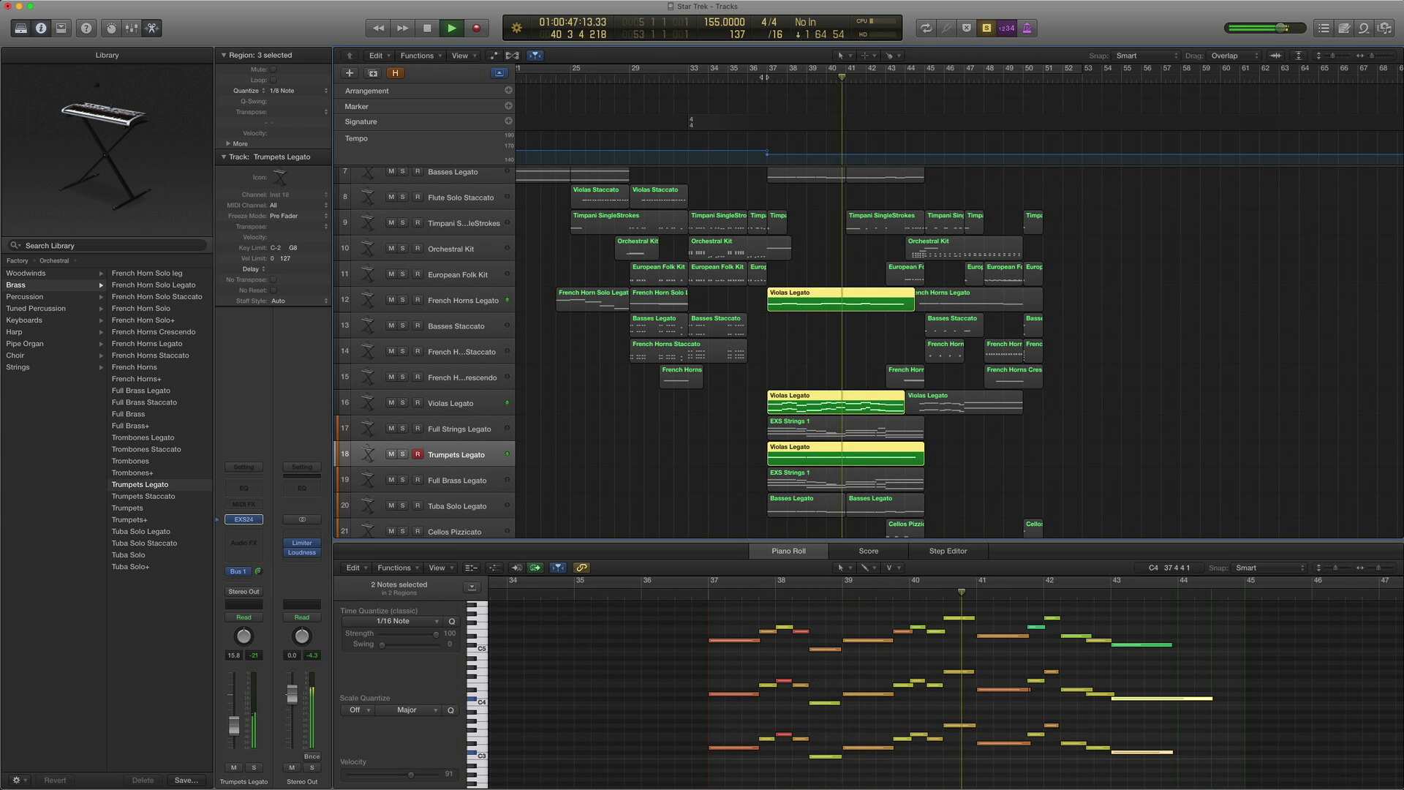
{"action": "key", "text": "space"}
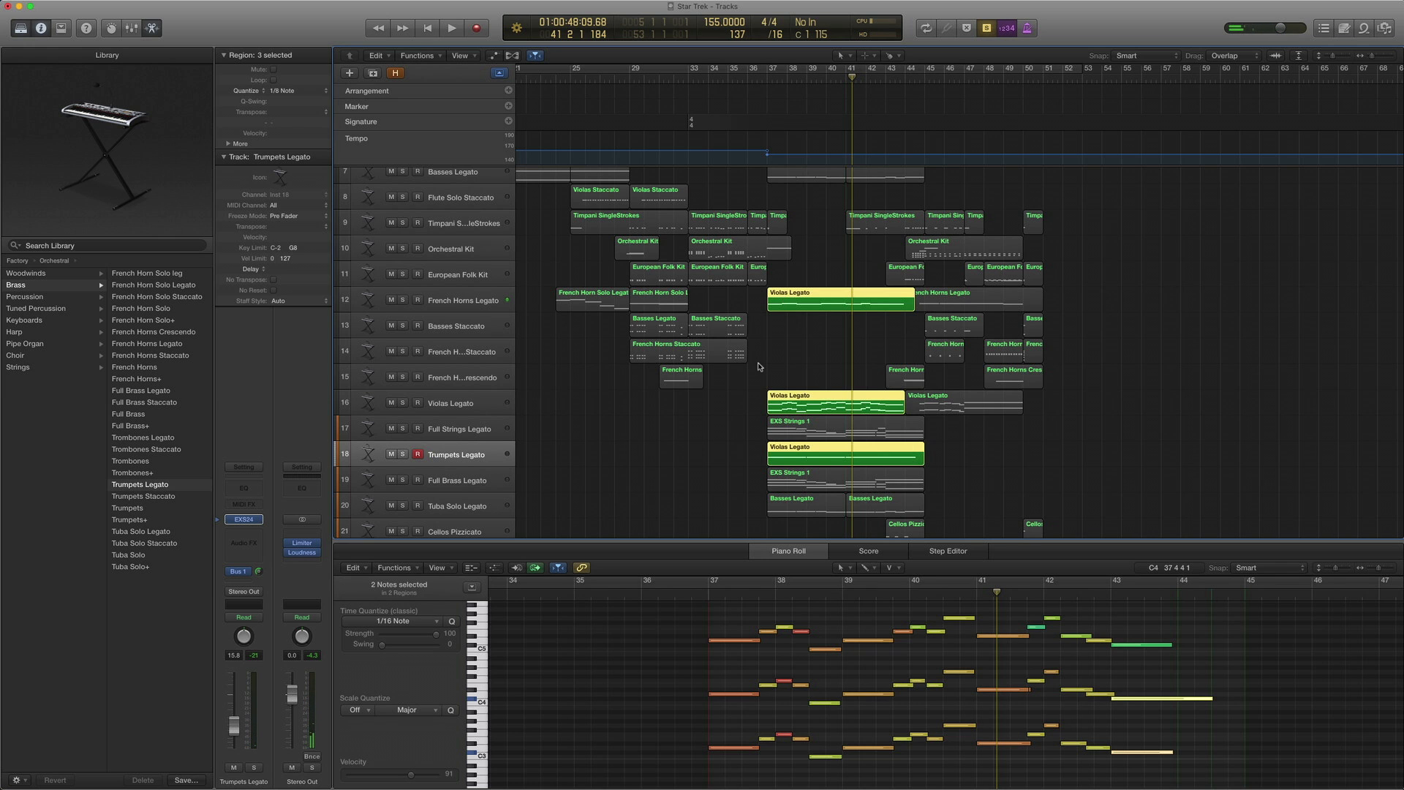
Compare the notes of the Full Strings Legato region with those of the Full Brass Legato region in the Piano Roll
{"action": "scroll", "coordinate": [759, 367], "scroll_direction": "down", "scroll_amount": 3}
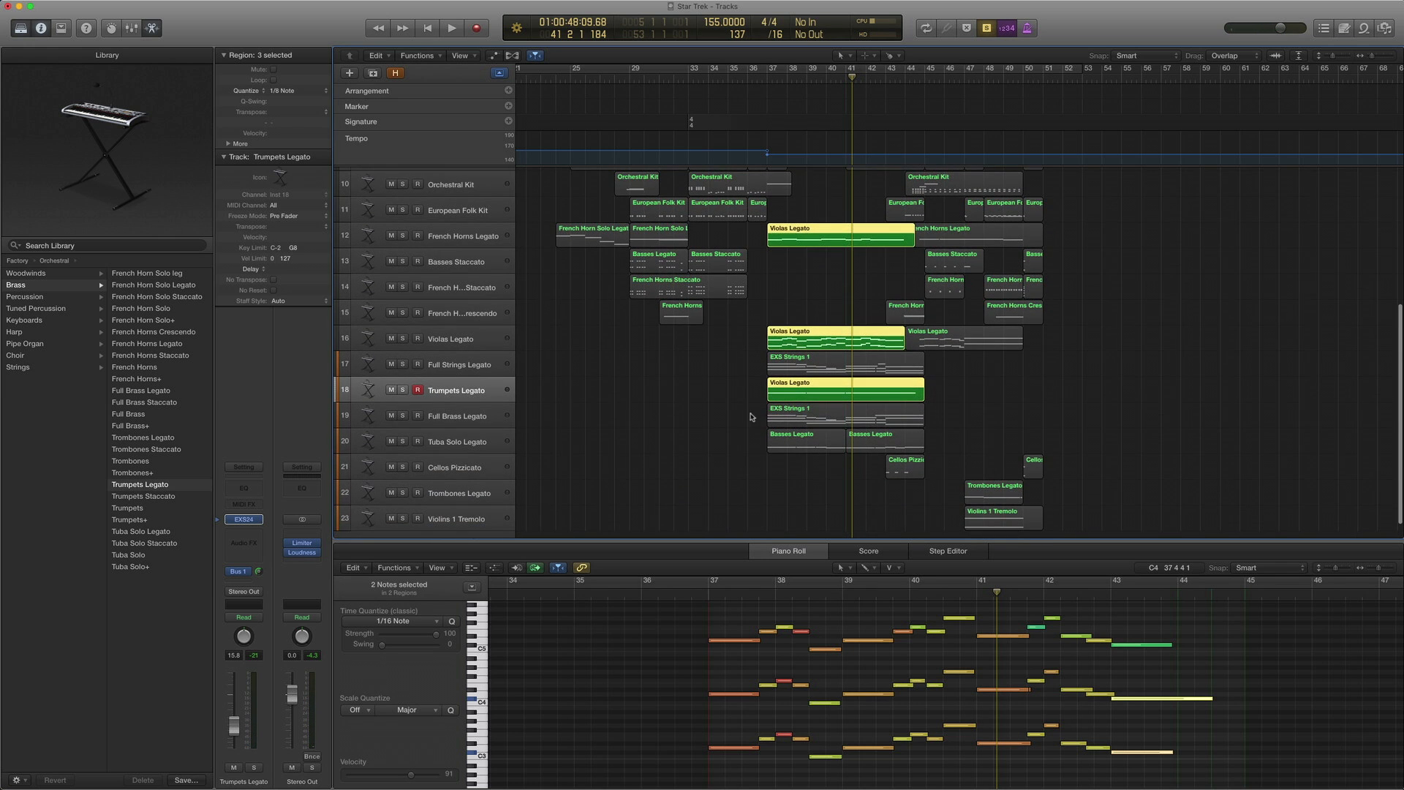
{"action": "left_click", "coordinate": [801, 421]}
{"action": "left_click", "coordinate": [787, 368]}
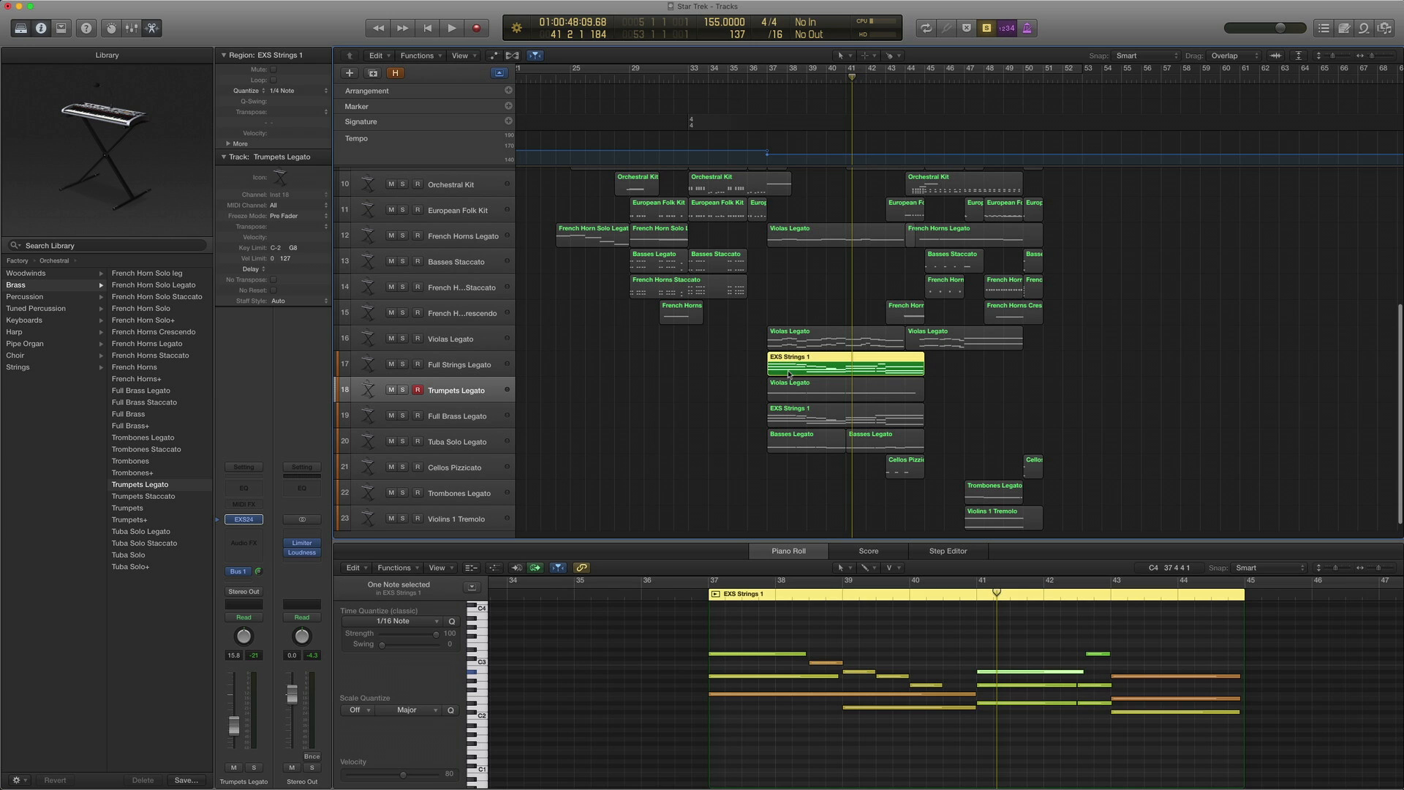
{"action": "left_click", "coordinate": [782, 421]}
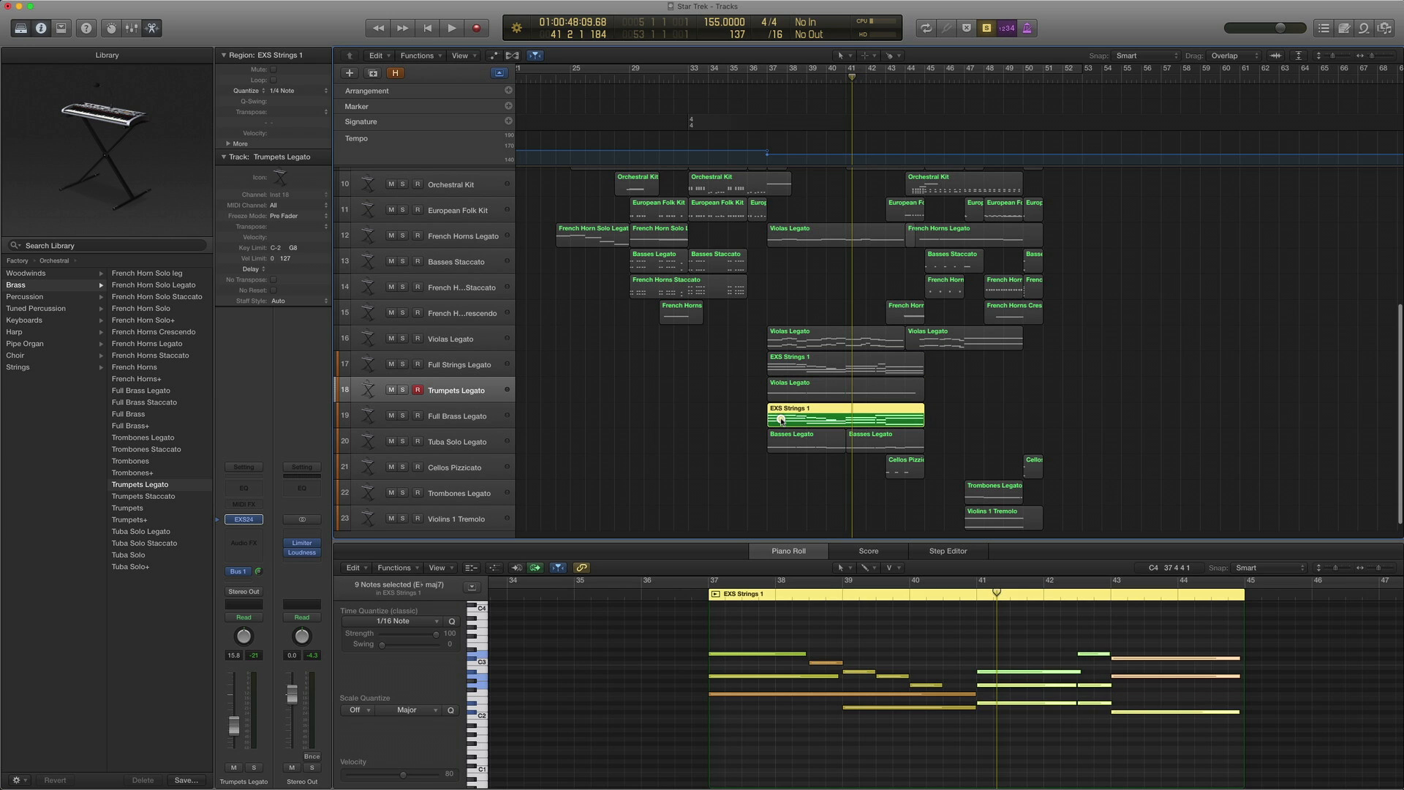
Select the Tuba Solo Legato track and examine the low notes of its two regions in the Piano Roll
{"action": "left_click", "coordinate": [477, 440]}
{"action": "scroll", "coordinate": [741, 451], "scroll_direction": "down", "scroll_amount": 2}
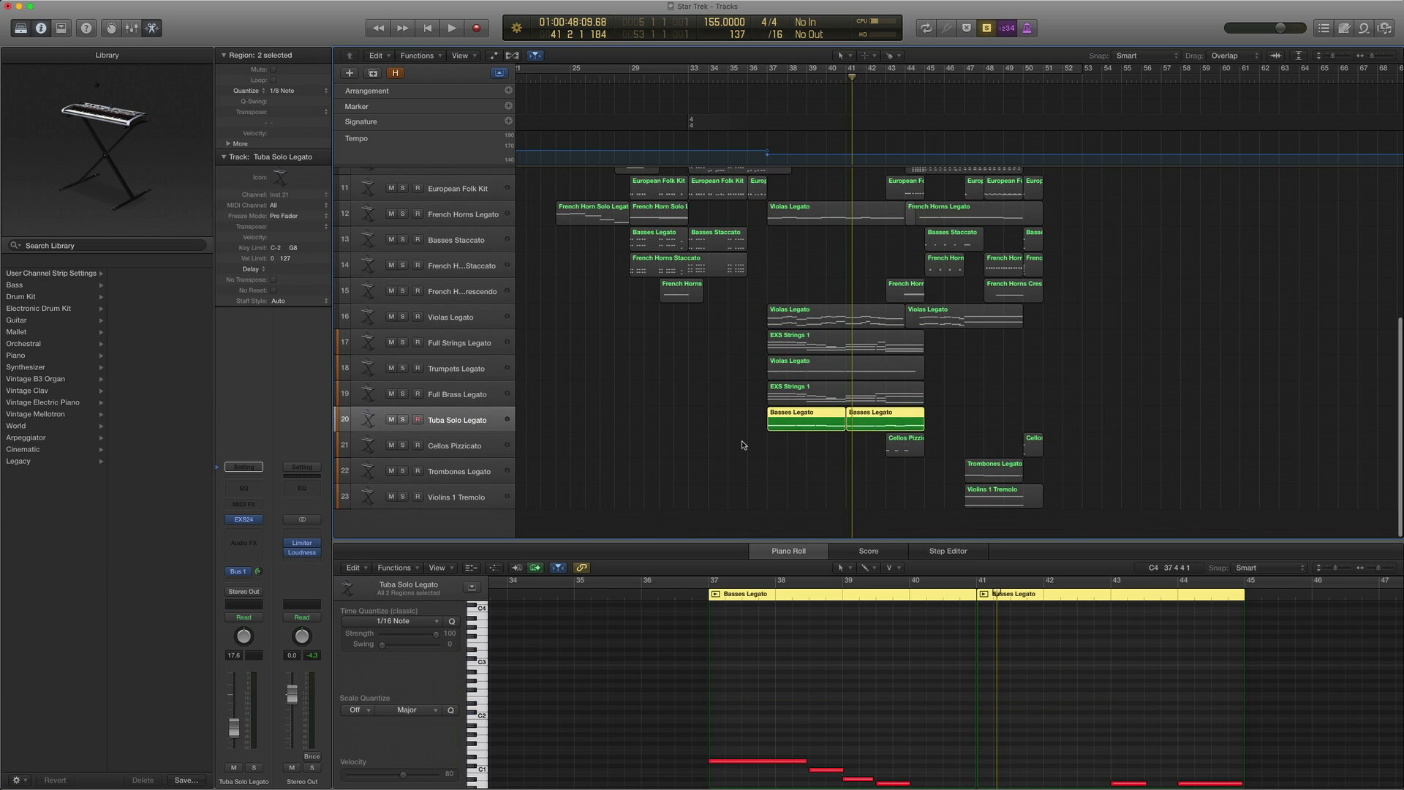
{"action": "scroll", "coordinate": [871, 652], "scroll_direction": "down", "scroll_amount": 3}
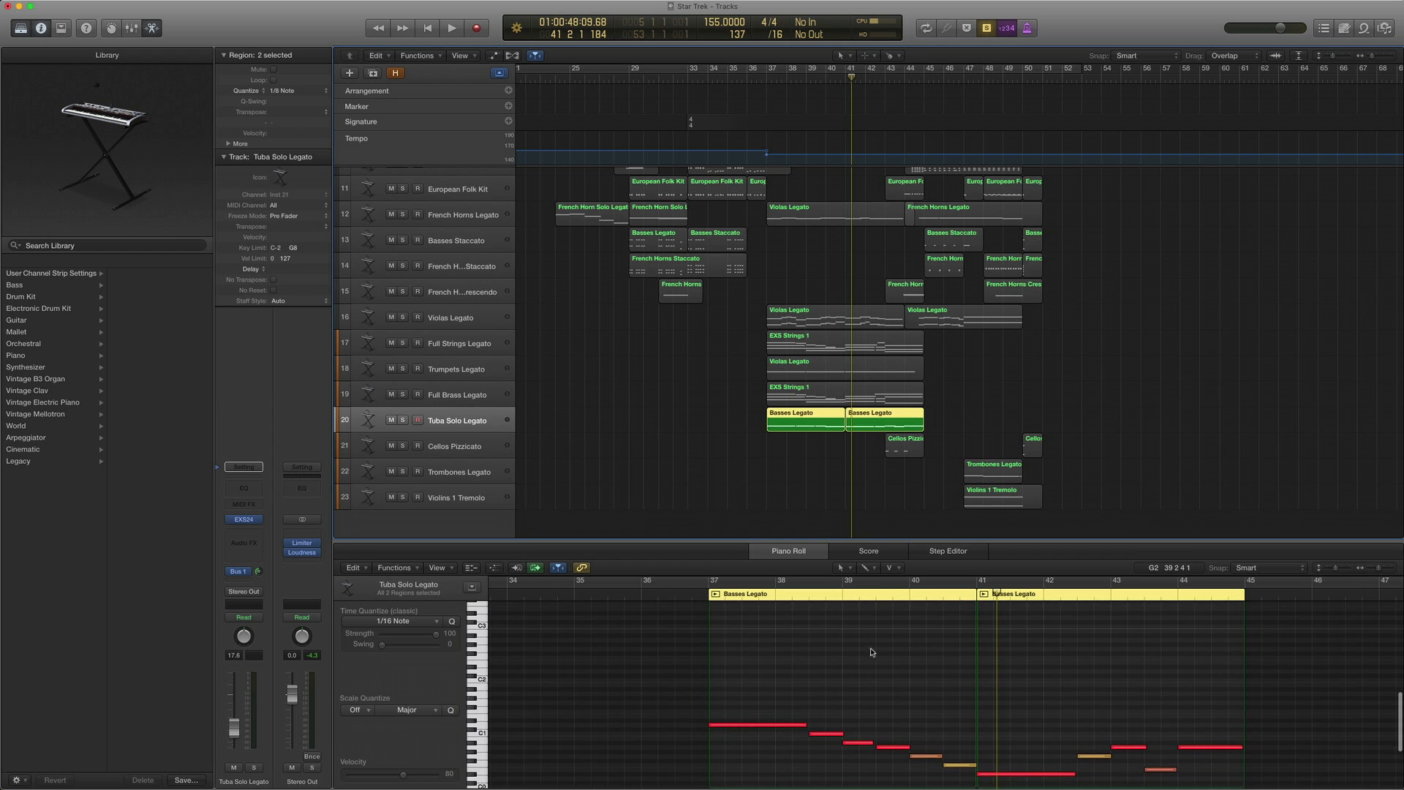
{"action": "scroll", "coordinate": [871, 651], "scroll_direction": "up", "scroll_amount": 5}
Solo the Full Brass, Tuba Solo, Full Strings and Basses Legato regions starting at bars 37 and 41, and play them together from bar 37
{"action": "left_click", "coordinate": [794, 397]}
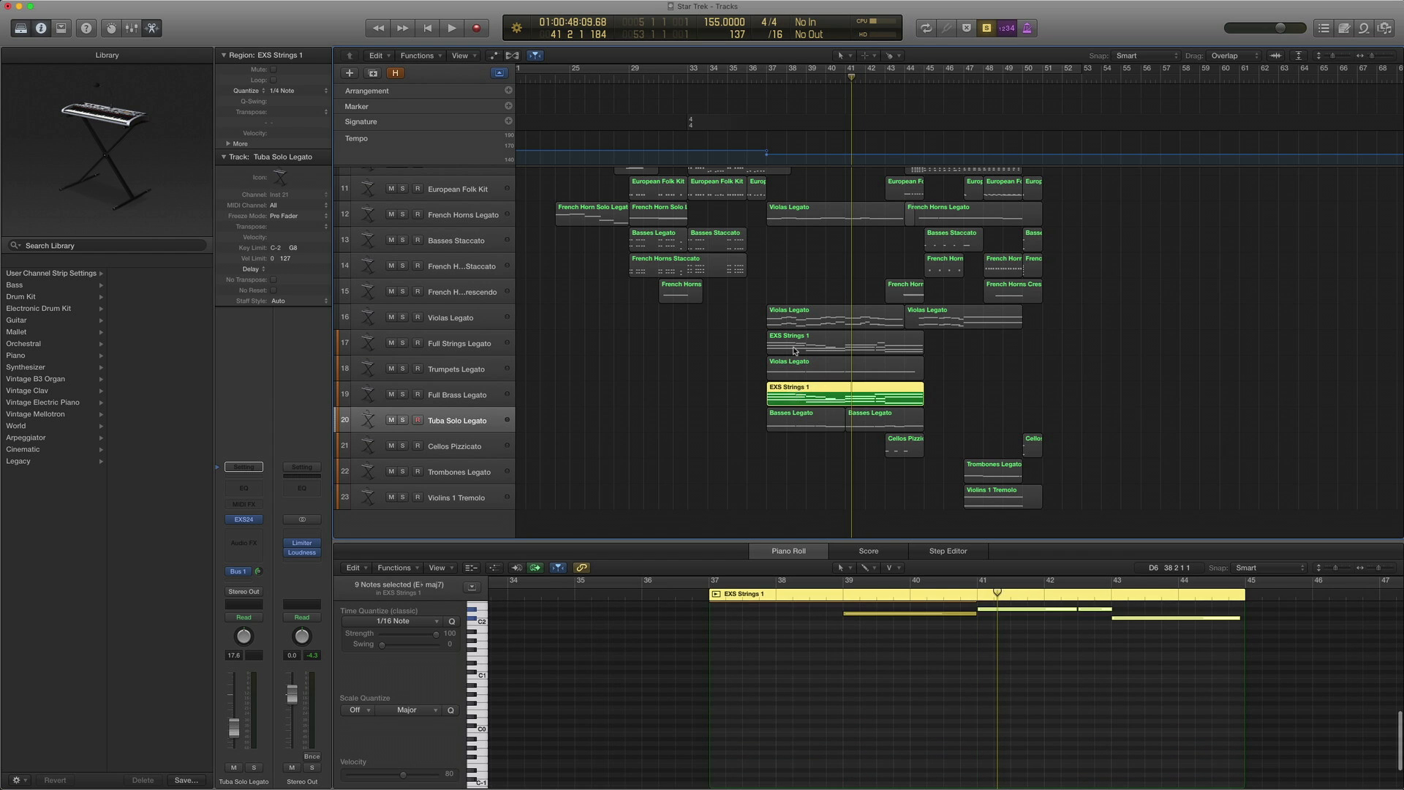
{"action": "left_click", "coordinate": [781, 420], "text": "shift"}
{"action": "left_click", "coordinate": [884, 418], "text": "shift"}
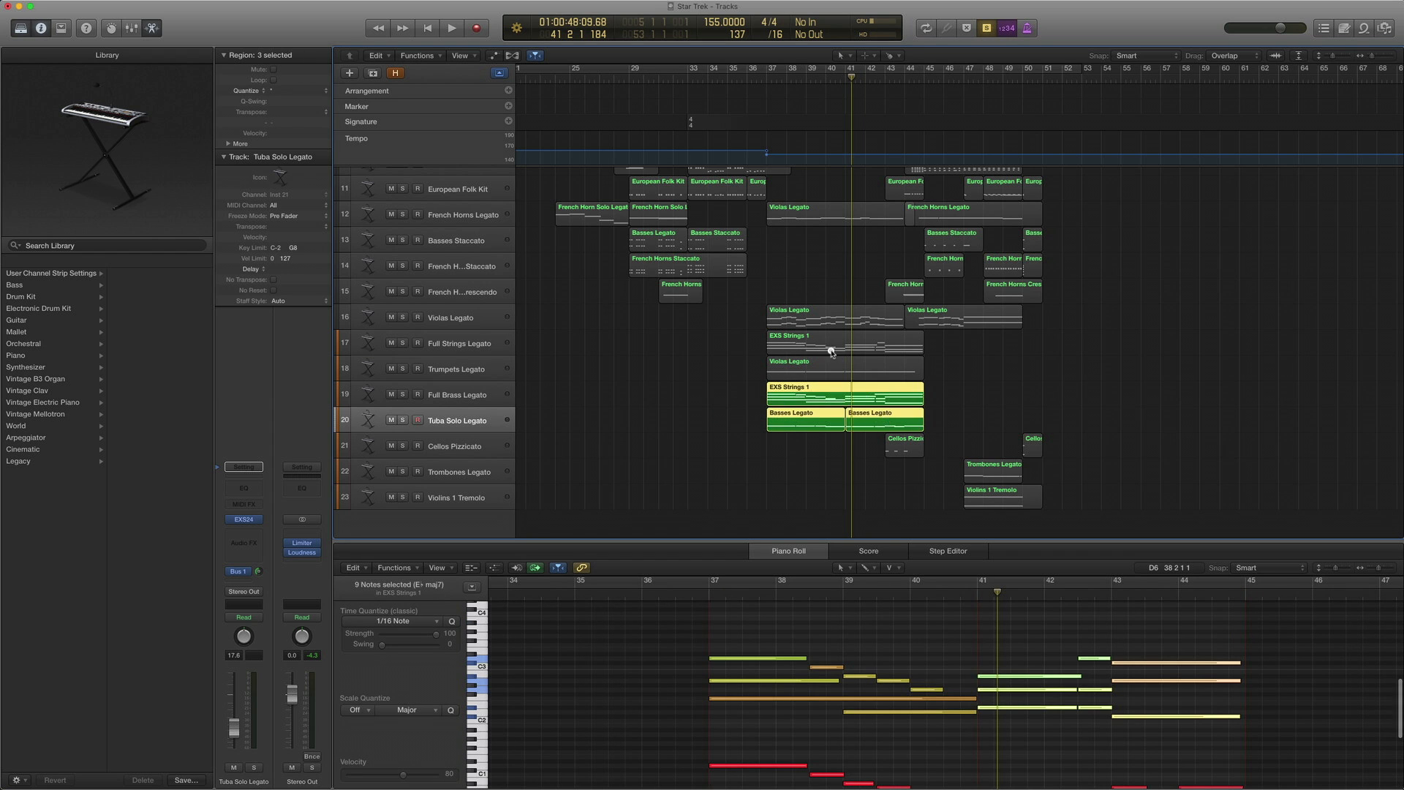
{"action": "left_click", "coordinate": [834, 345], "text": "shift"}
{"action": "scroll", "coordinate": [811, 293], "scroll_direction": "up", "scroll_amount": 4}
{"action": "left_click_drag", "start_coordinate": [743, 193], "coordinate": [932, 190]}
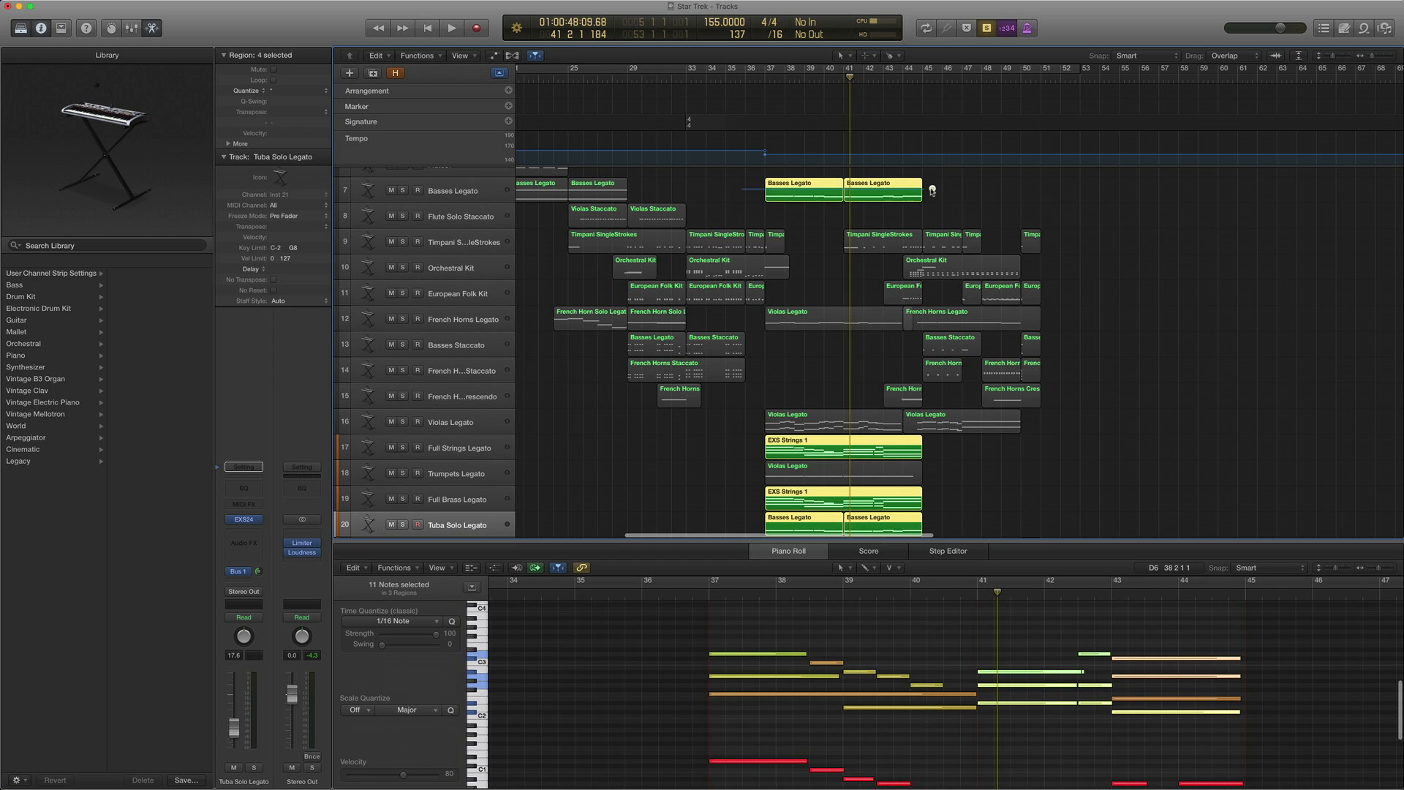
{"action": "double_click", "coordinate": [768, 79]}
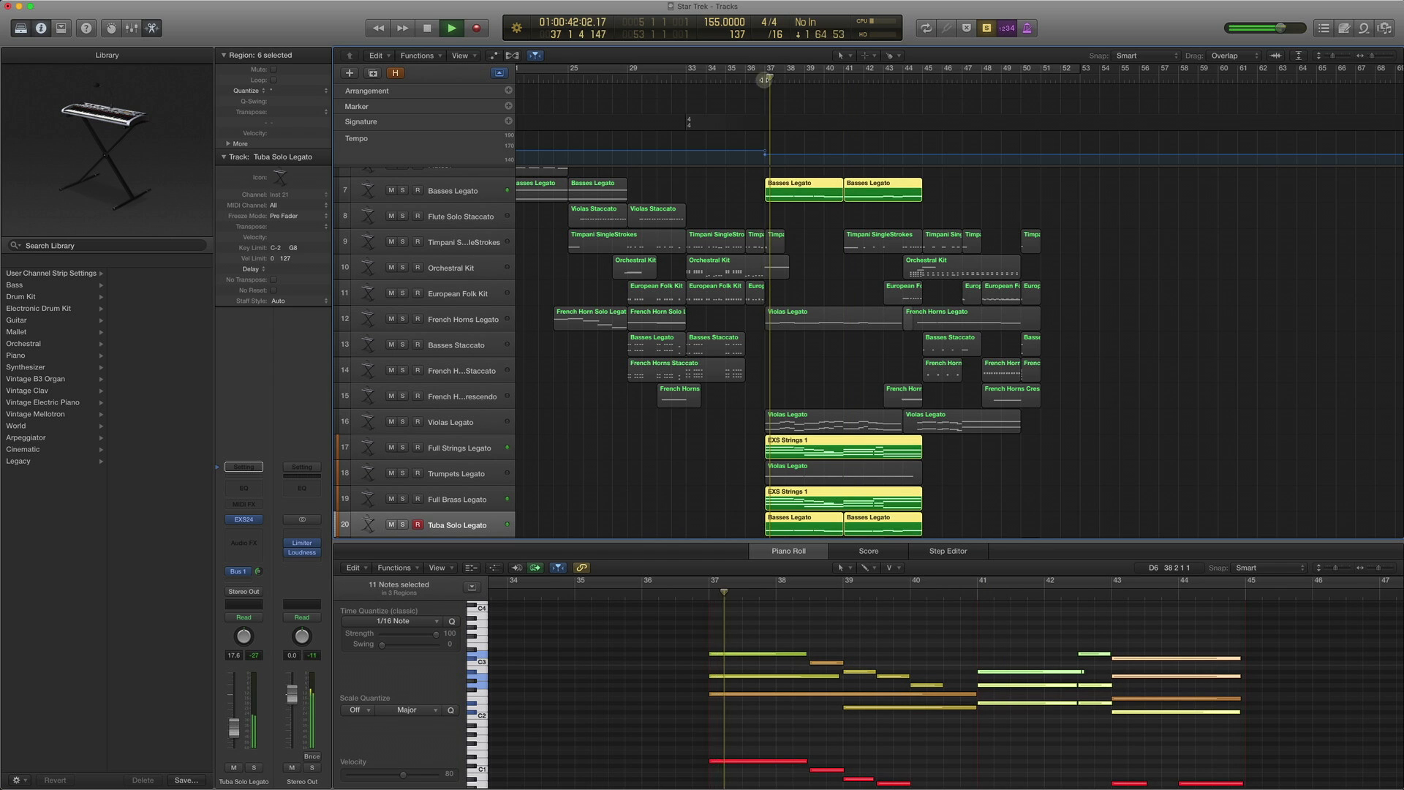
{"action": "scroll", "coordinate": [801, 439], "scroll_direction": "down", "scroll_amount": 1}
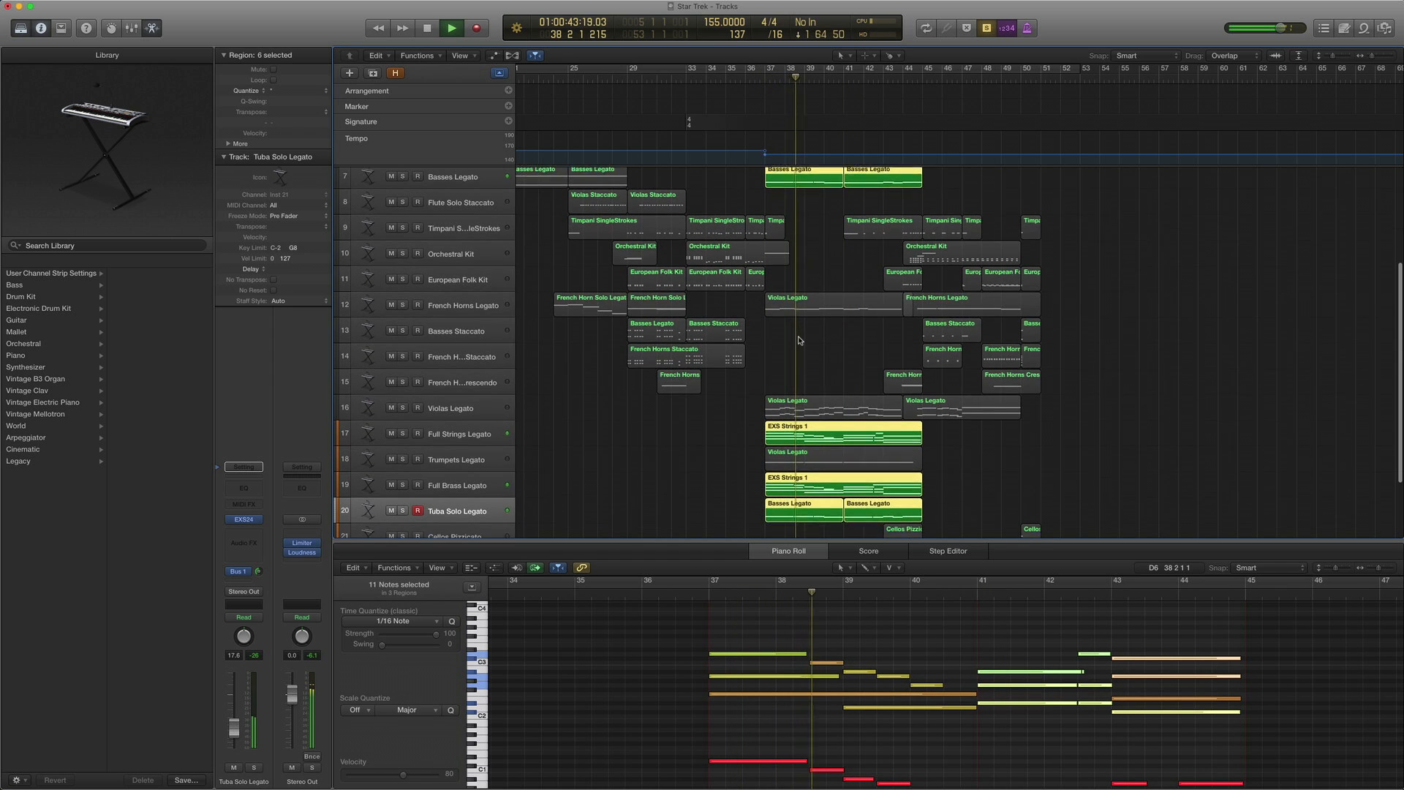
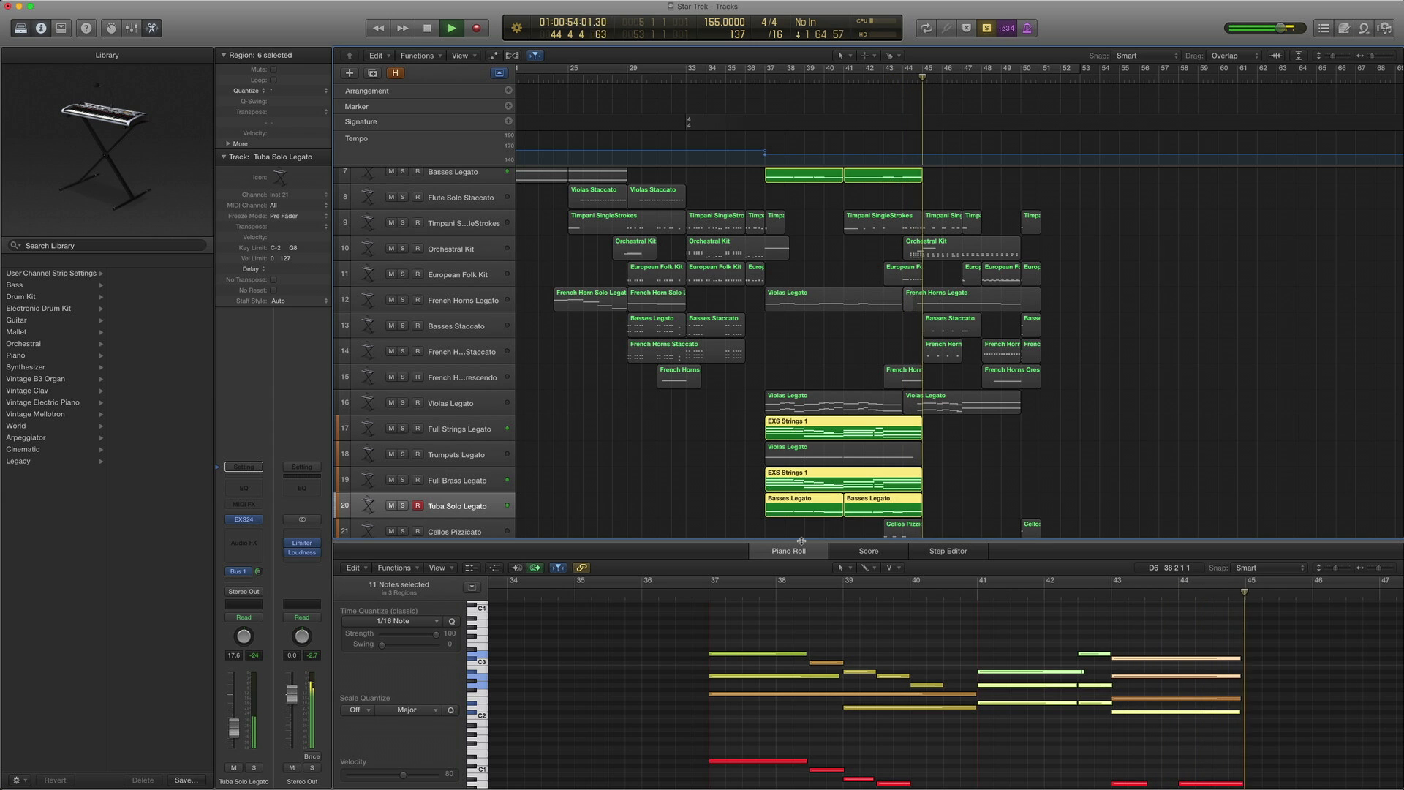
{"action": "key", "text": "space"}
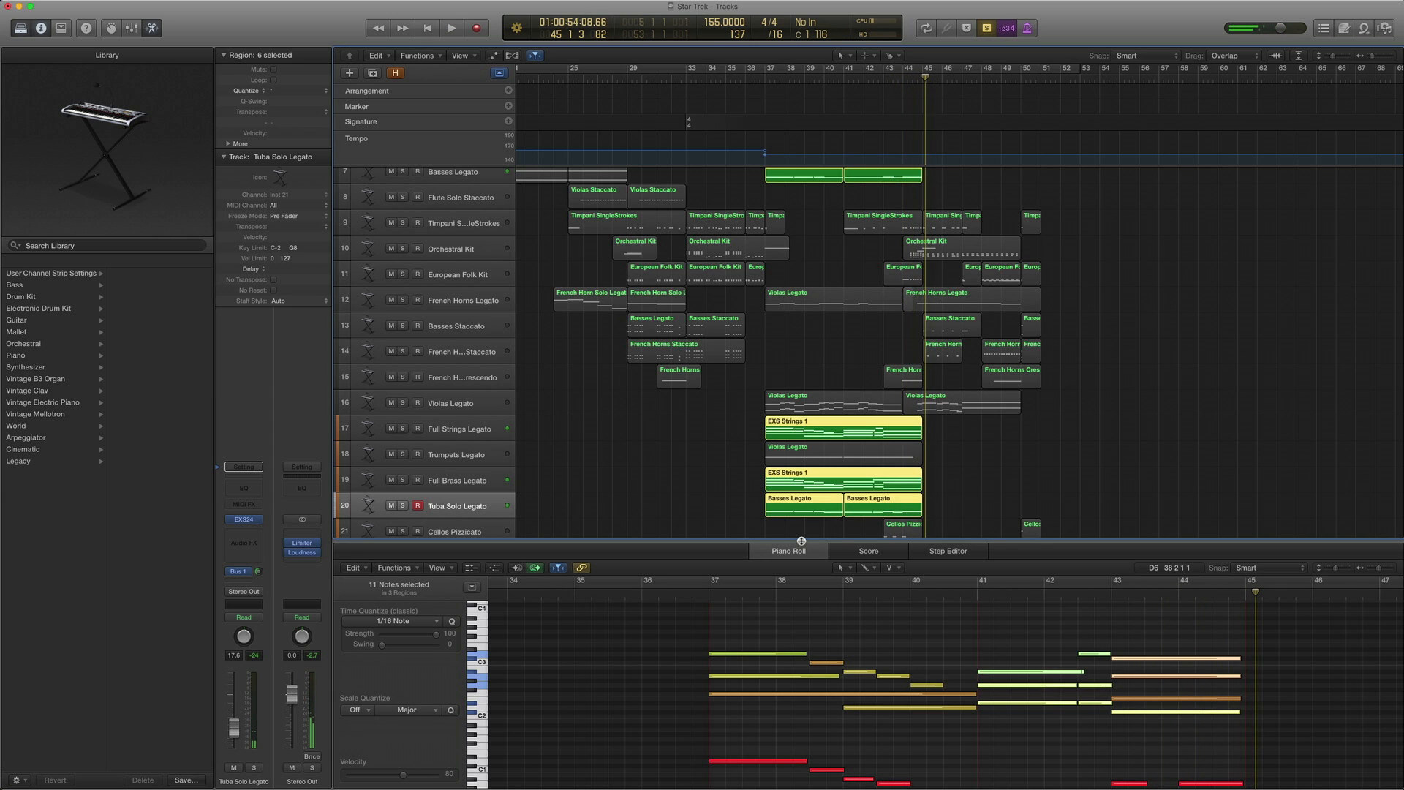
Close the Piano Roll, play the Cellos Pizzicato track's regions soloed, and turn solo off again
{"action": "left_click", "coordinate": [802, 541]}
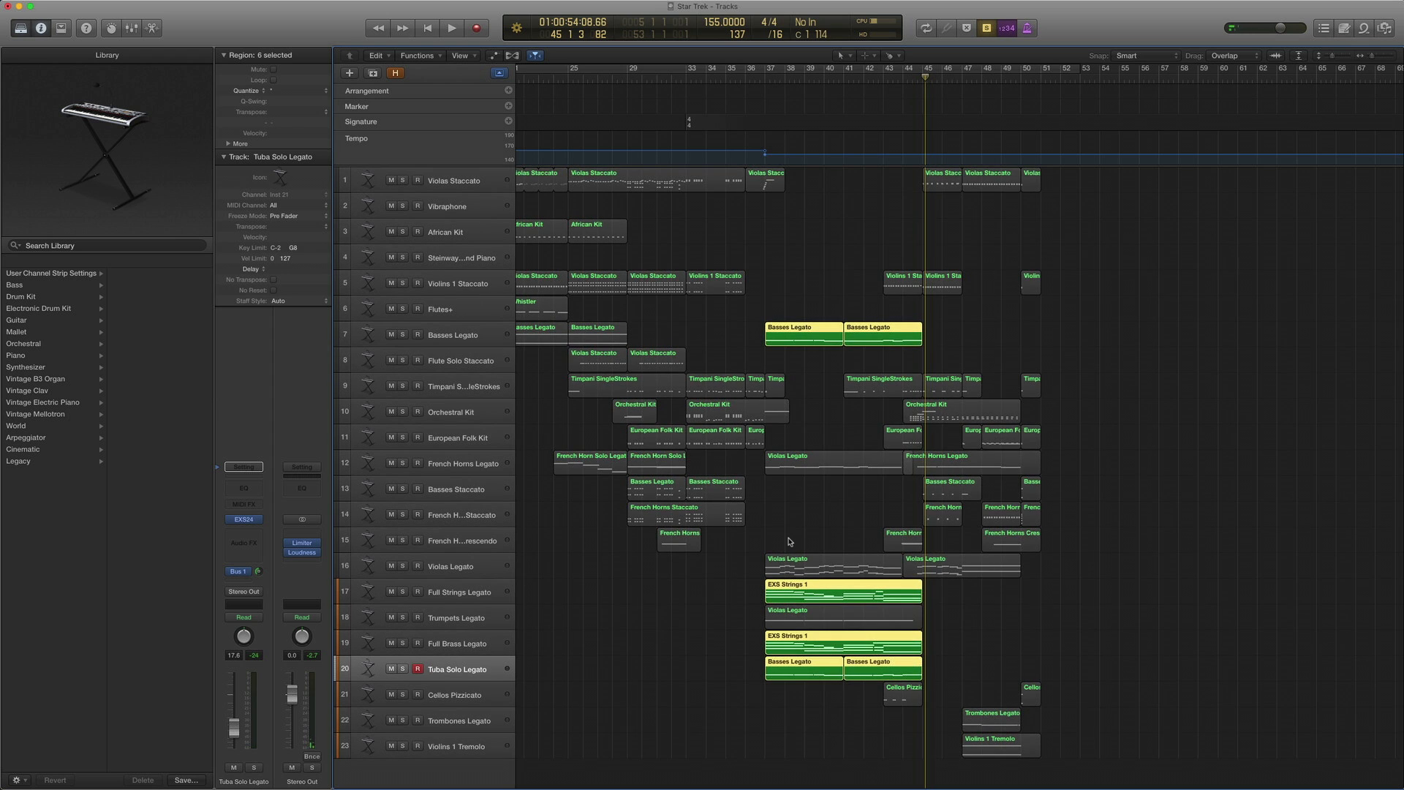
{"action": "key", "text": "super+a"}
{"action": "left_click", "coordinate": [476, 698]}
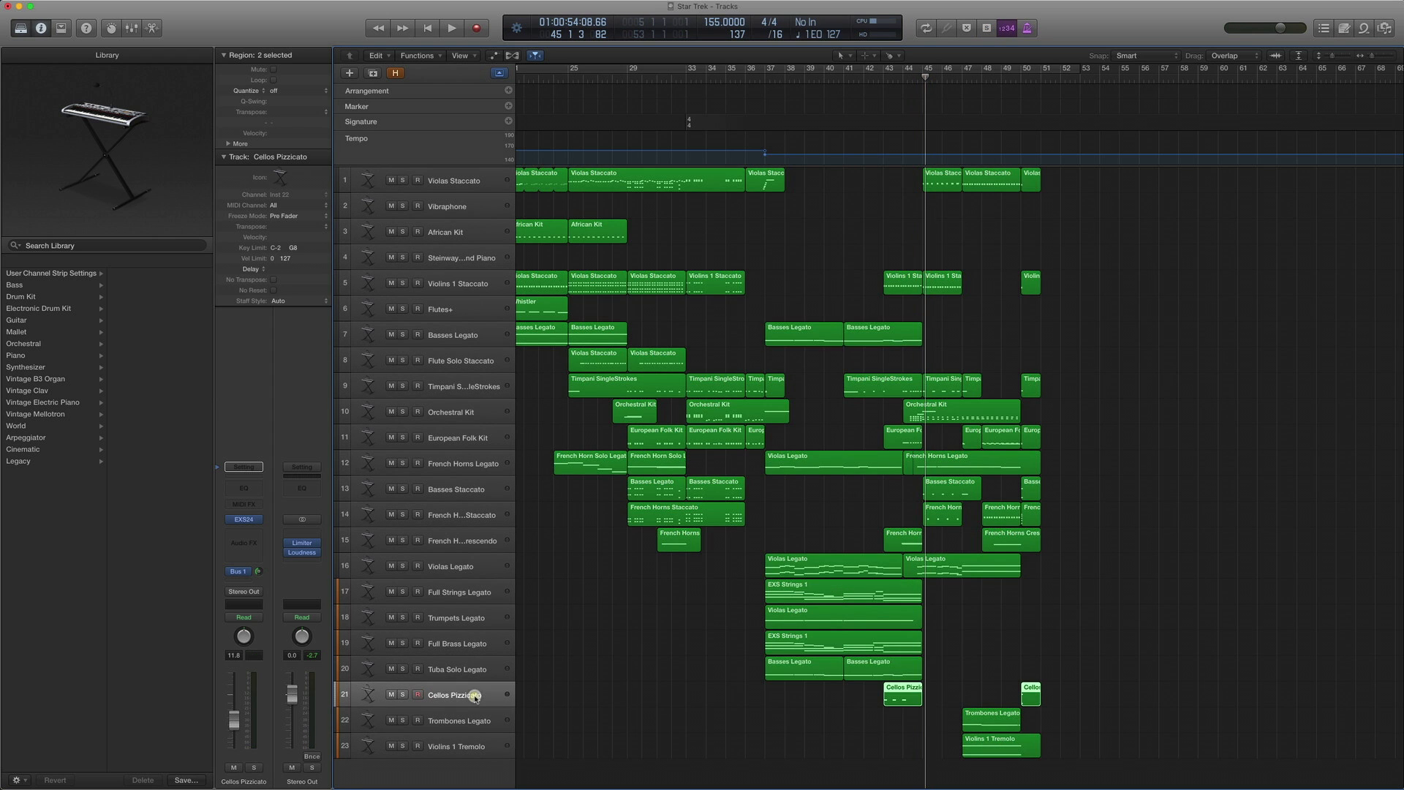
{"action": "key", "text": "shift+Return"}
{"action": "key", "text": "ctrl+s"}
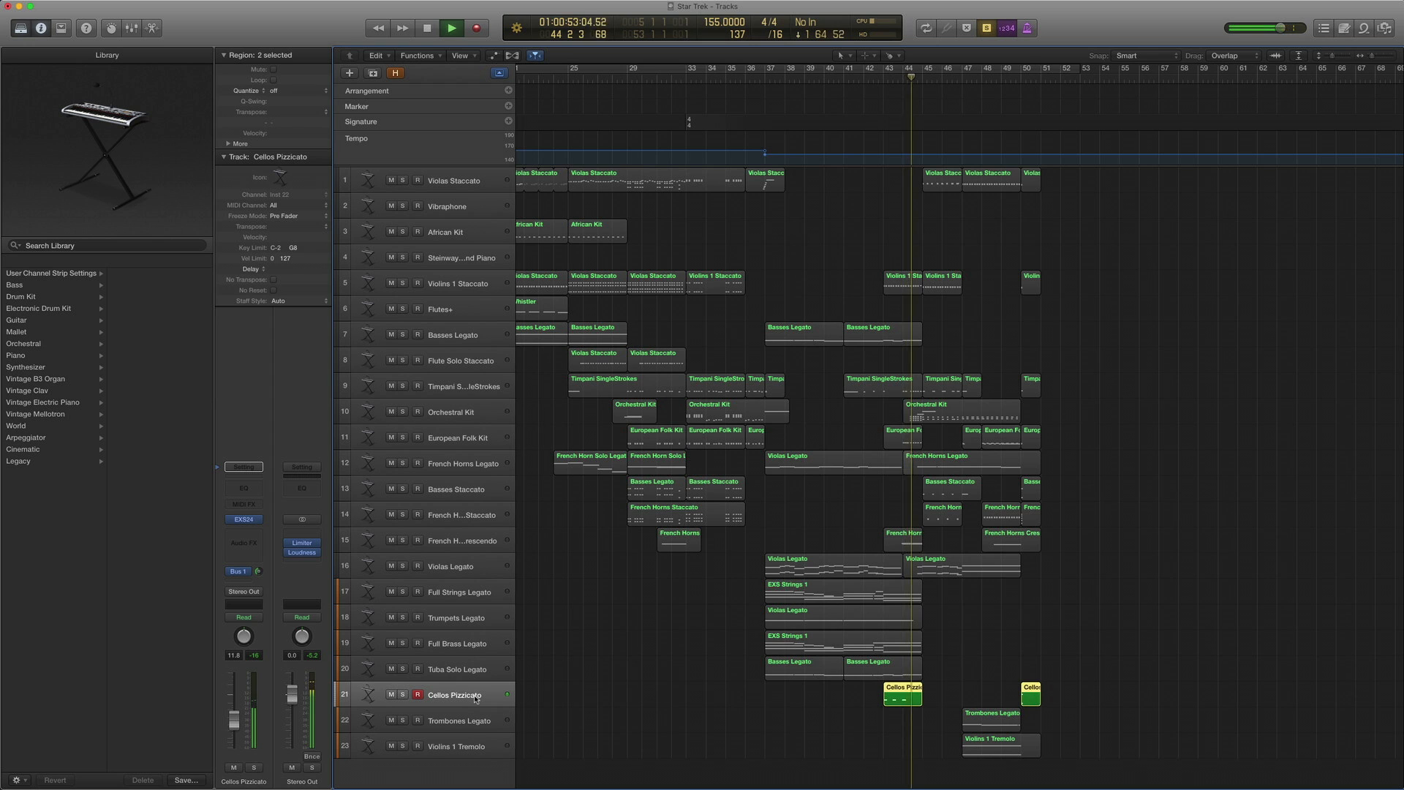
{"action": "key", "text": "space"}
{"action": "key", "text": "ctrl+s"}
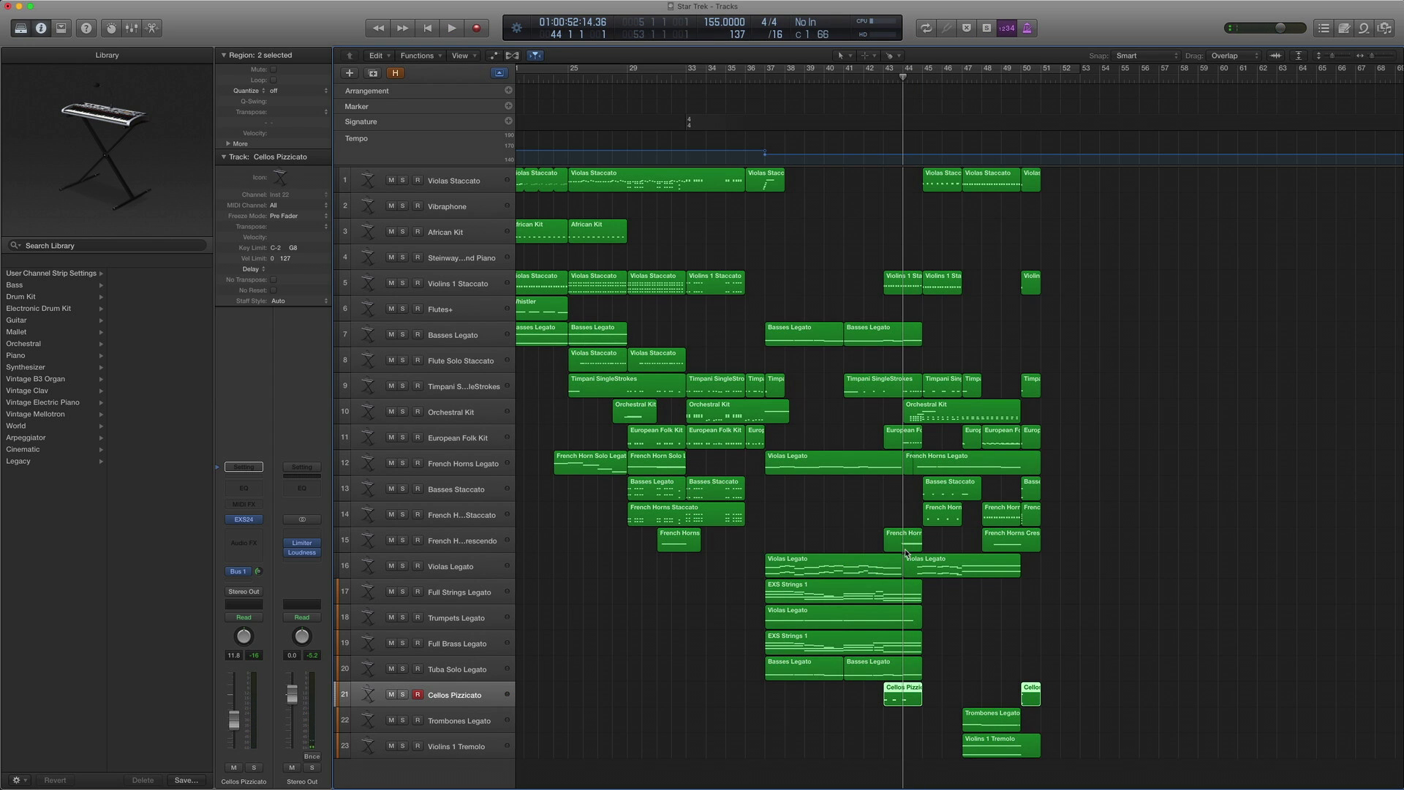
Play the French Horns Crescendo region near bar 43 soloed
{"action": "key", "text": "ctrl+s"}
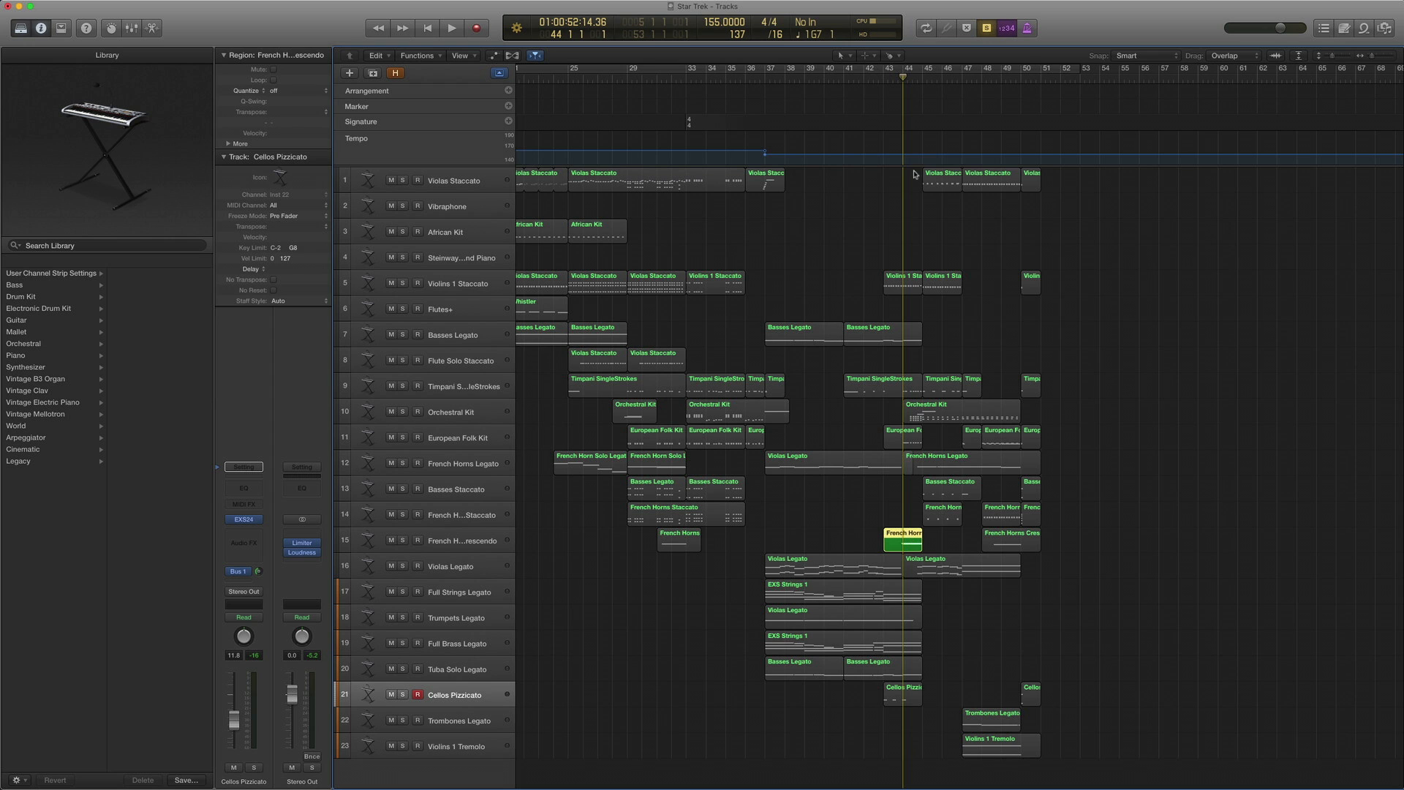
{"action": "key", "text": "space"}
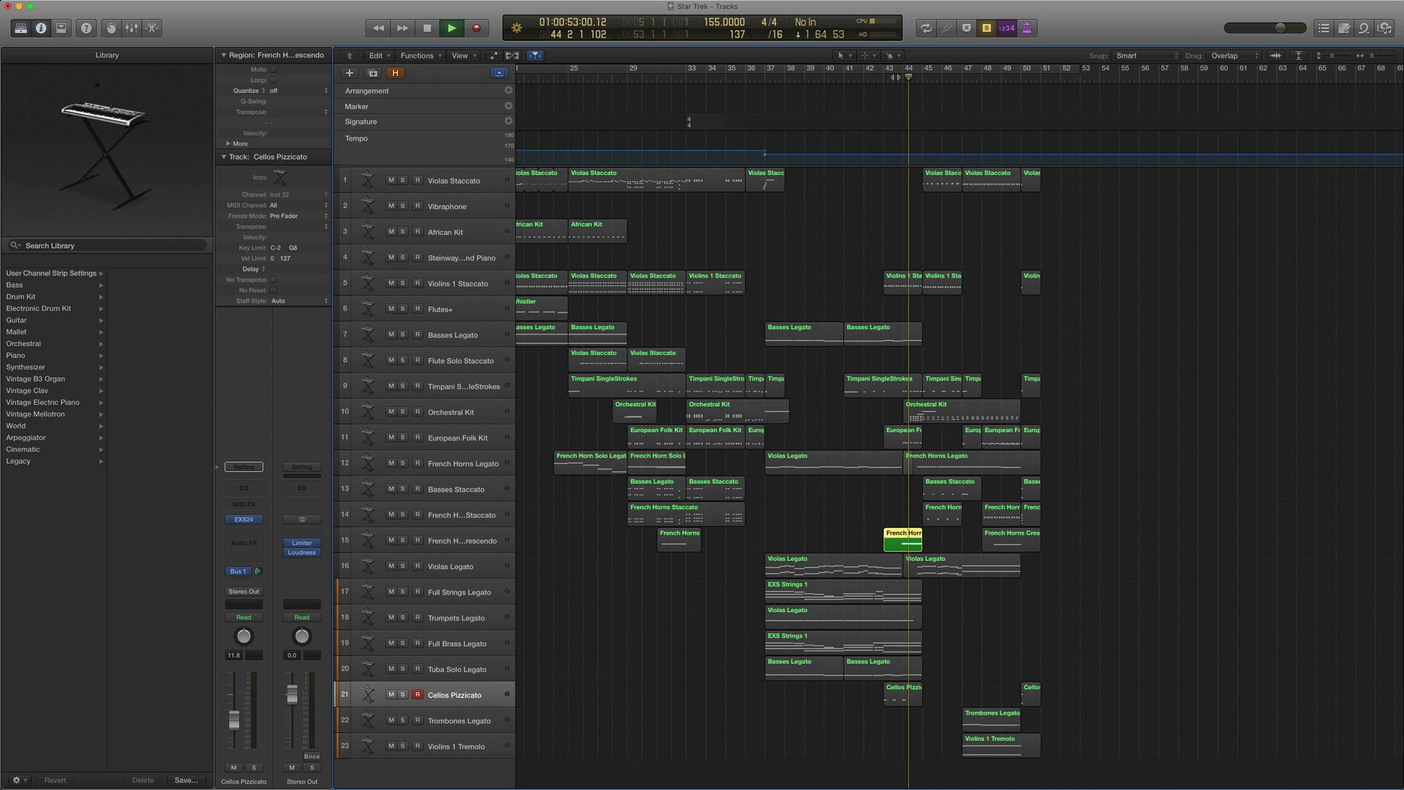
{"action": "left_click", "coordinate": [893, 77]}
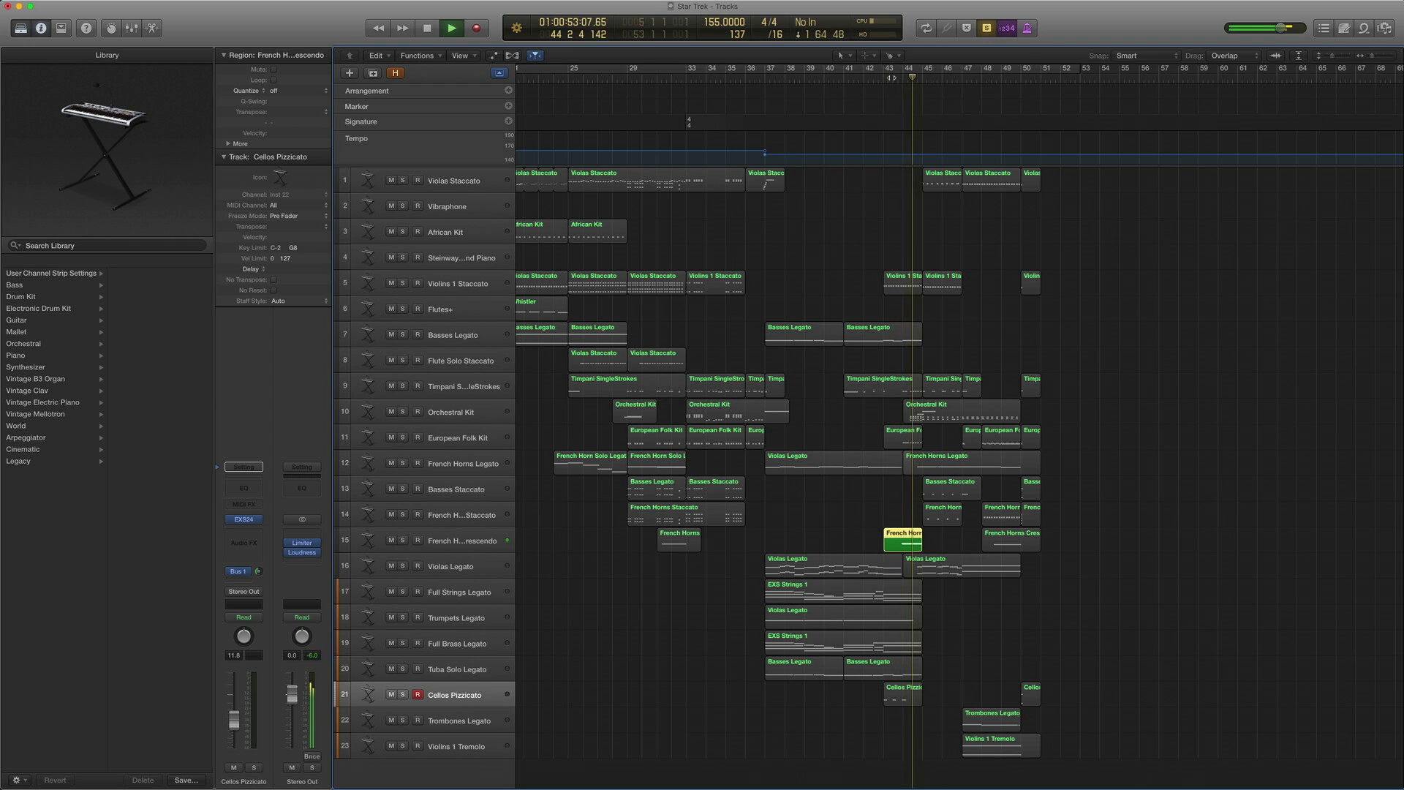
{"action": "key", "text": "space"}
Turn solo off and play the full arrangement from about bar 41 to bar 47
{"action": "key", "text": "ctrl+s"}
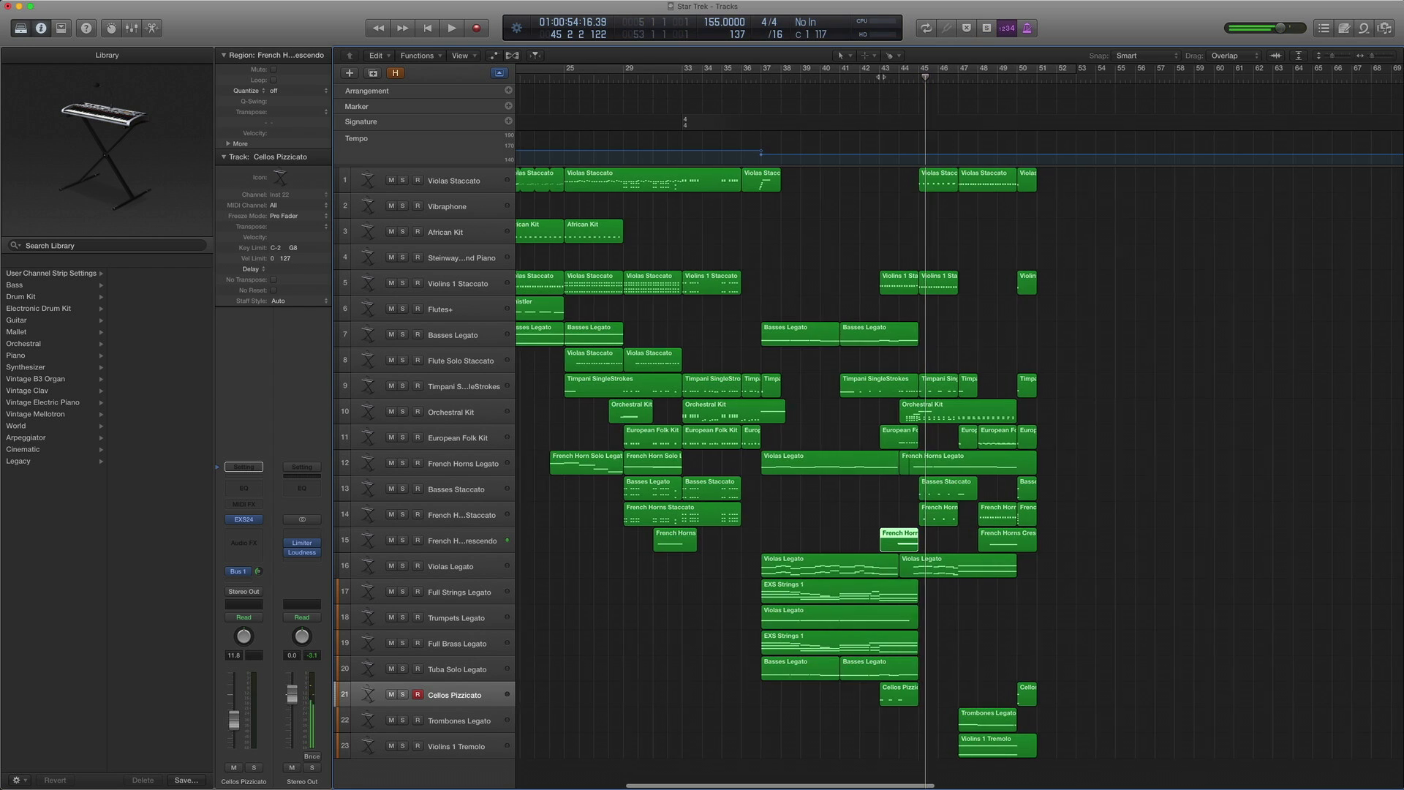
{"action": "left_click", "coordinate": [838, 78]}
{"action": "key", "text": "space"}
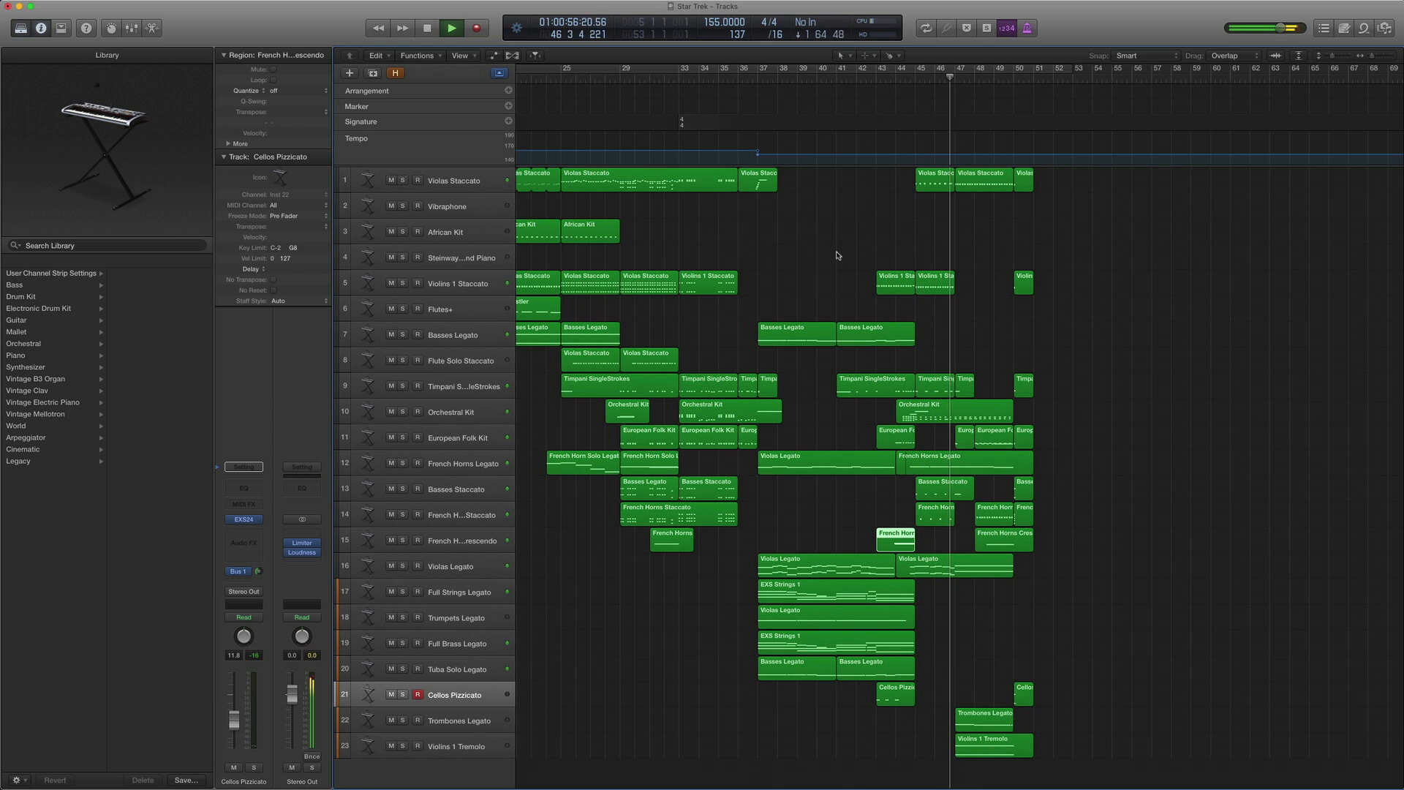
{"action": "key", "text": "space"}
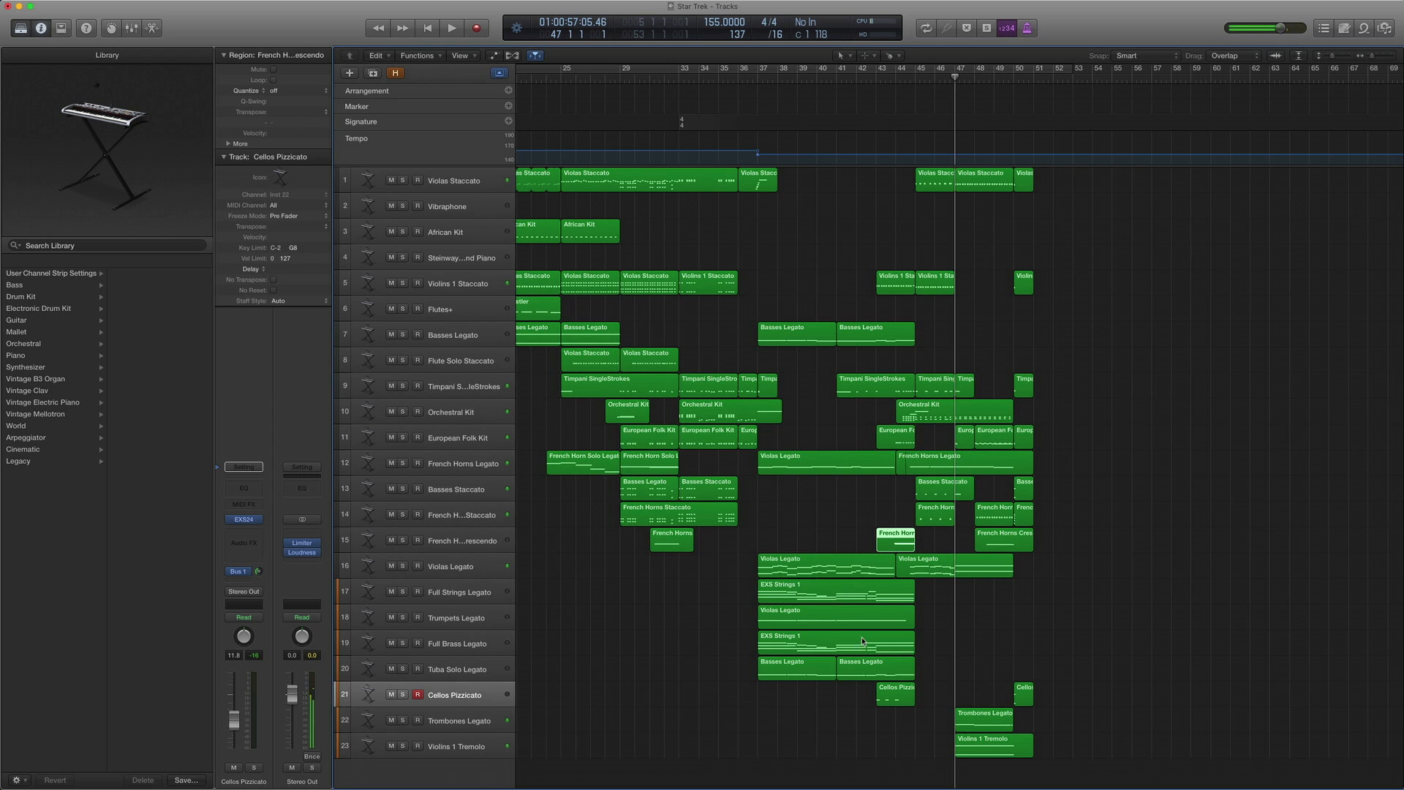
Show the Trombones Legato region's notes in the Piano Roll and play the region soloed from bar 47
{"action": "left_click", "coordinate": [457, 724]}
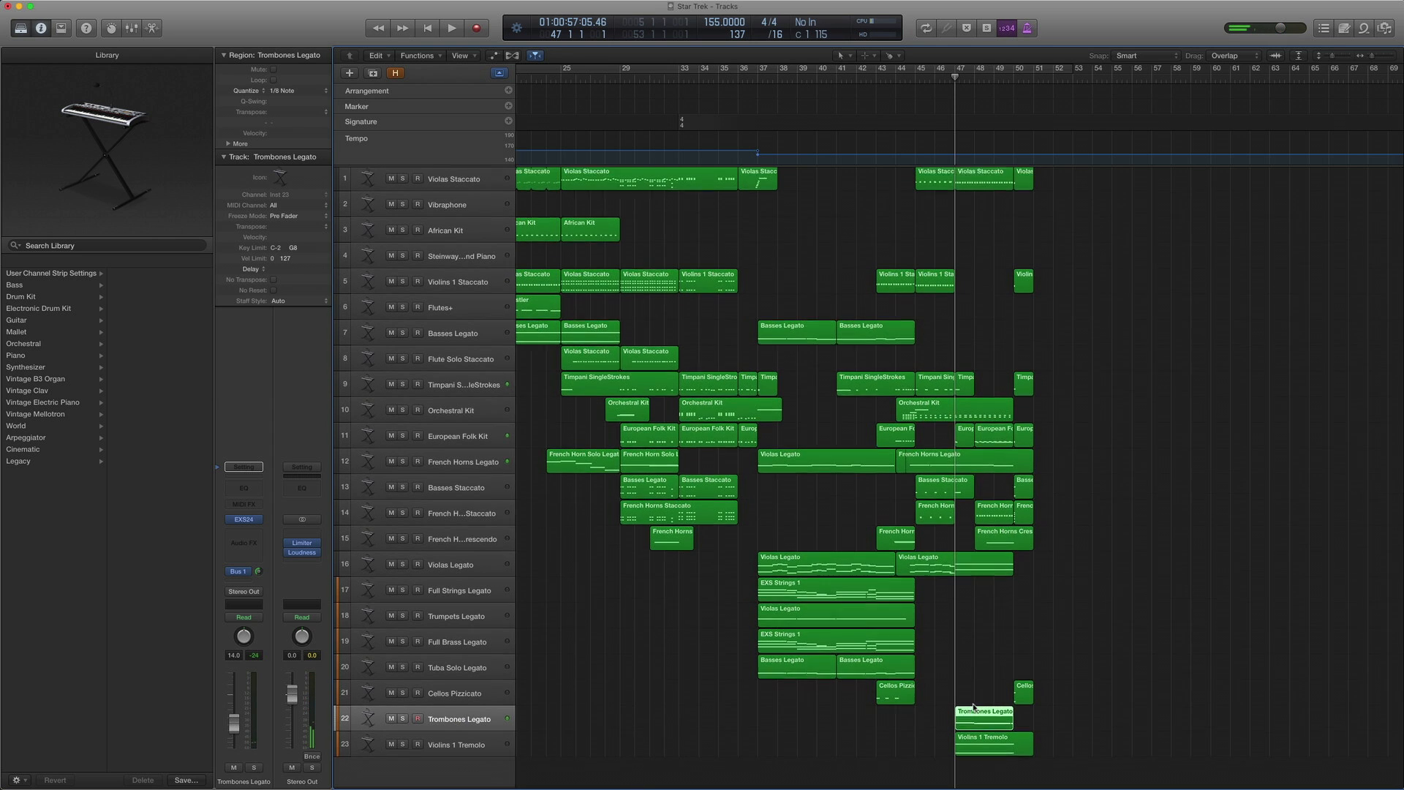
{"action": "key", "text": "e"}
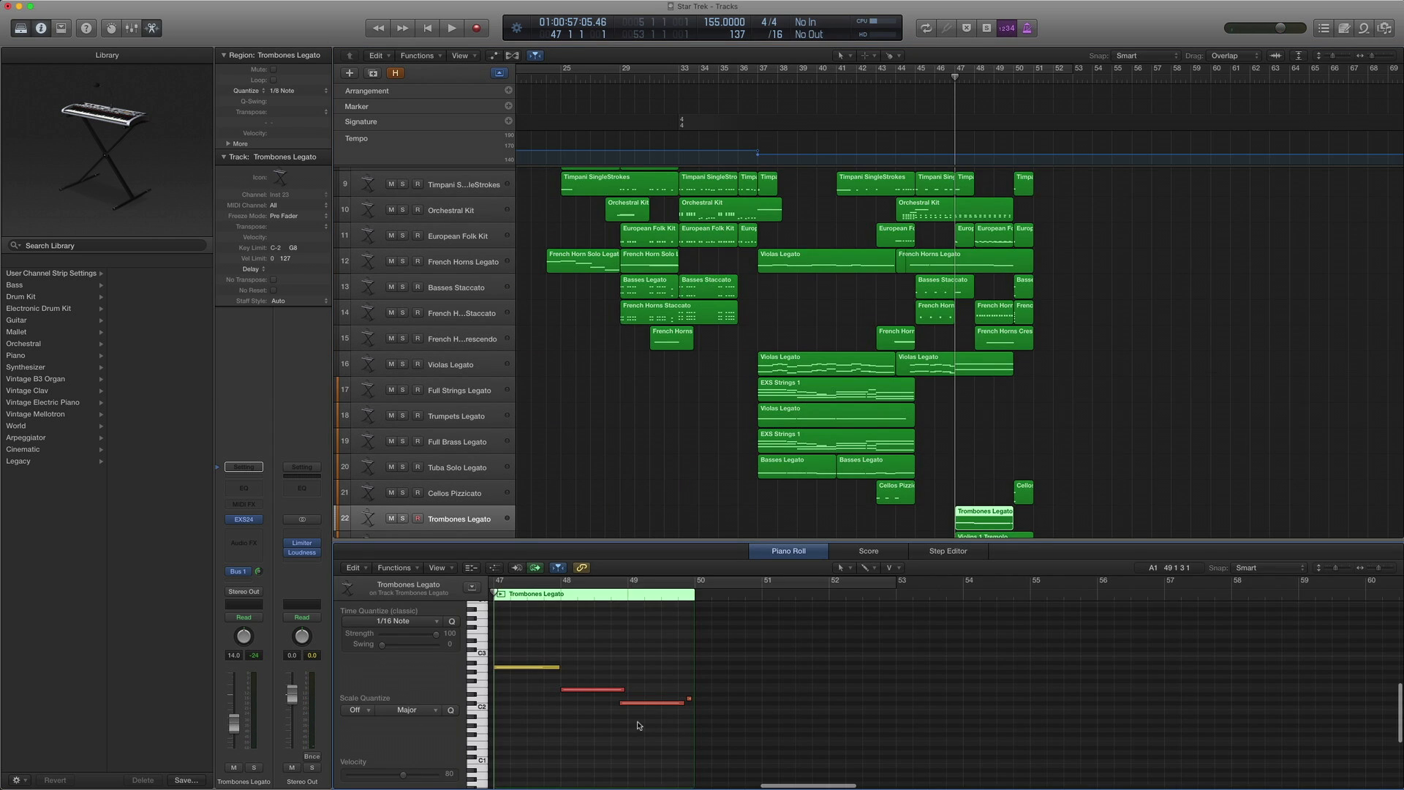
{"action": "key", "text": "ctrl+s"}
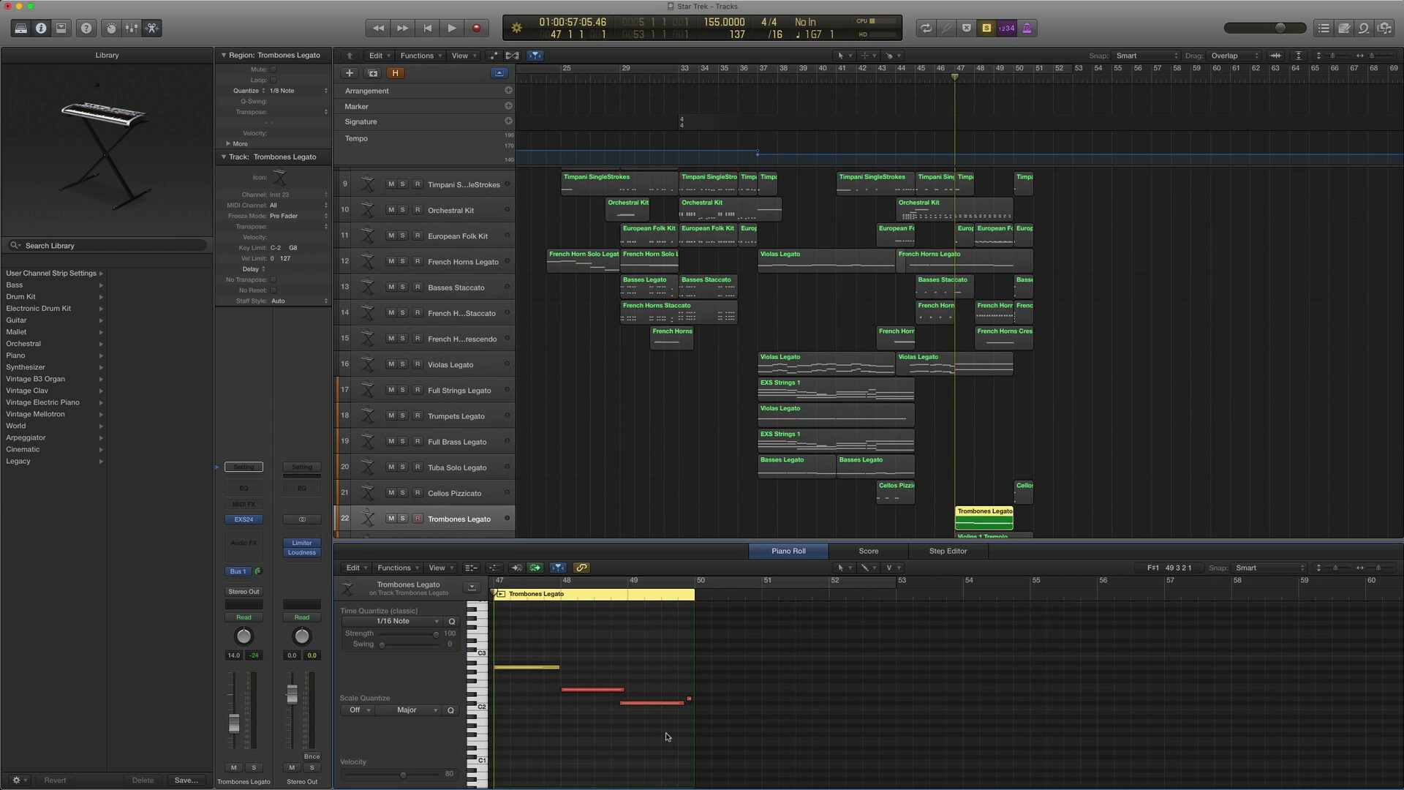
{"action": "key", "text": "space"}
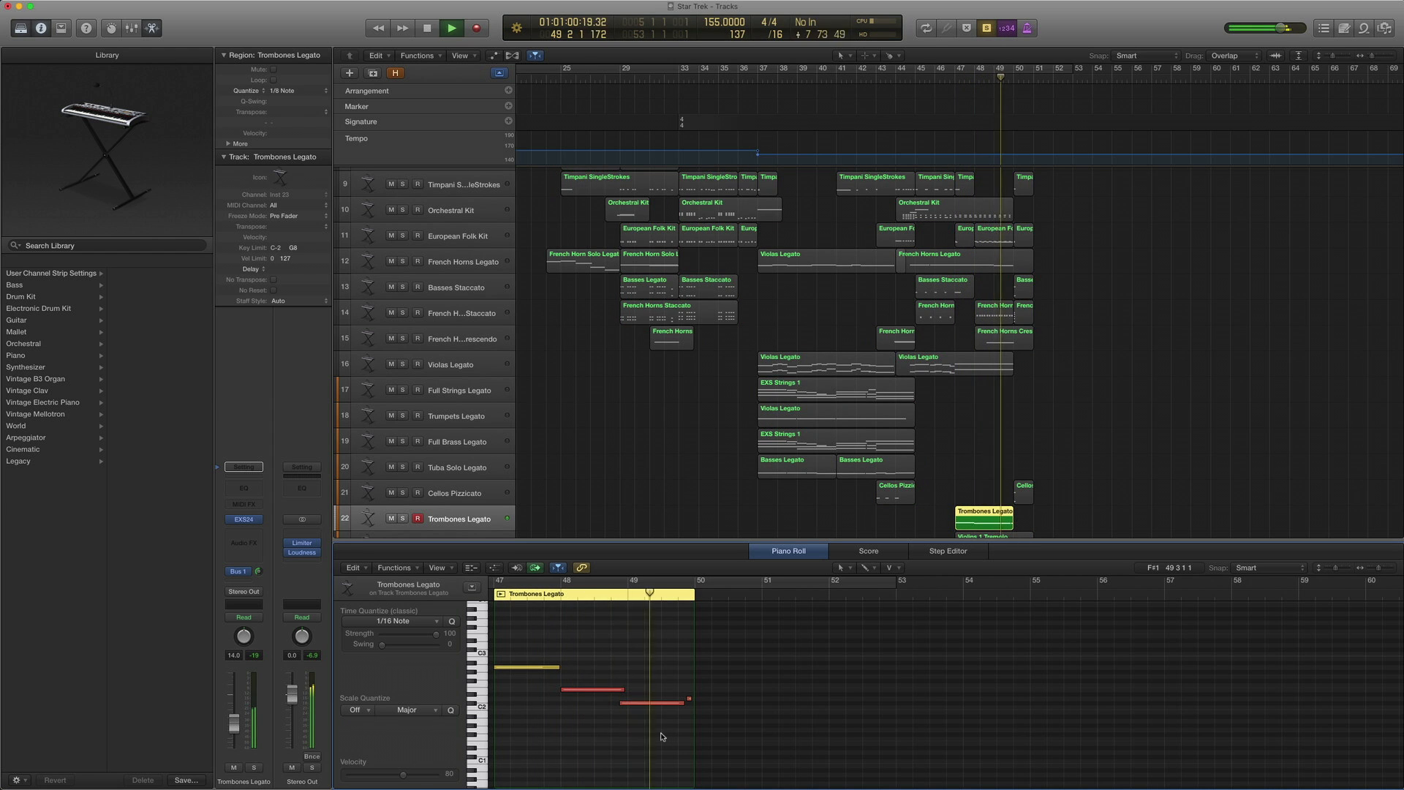
{"action": "scroll", "coordinate": [662, 736], "scroll_direction": "up", "scroll_amount": 1}
{"action": "key", "text": "space"}
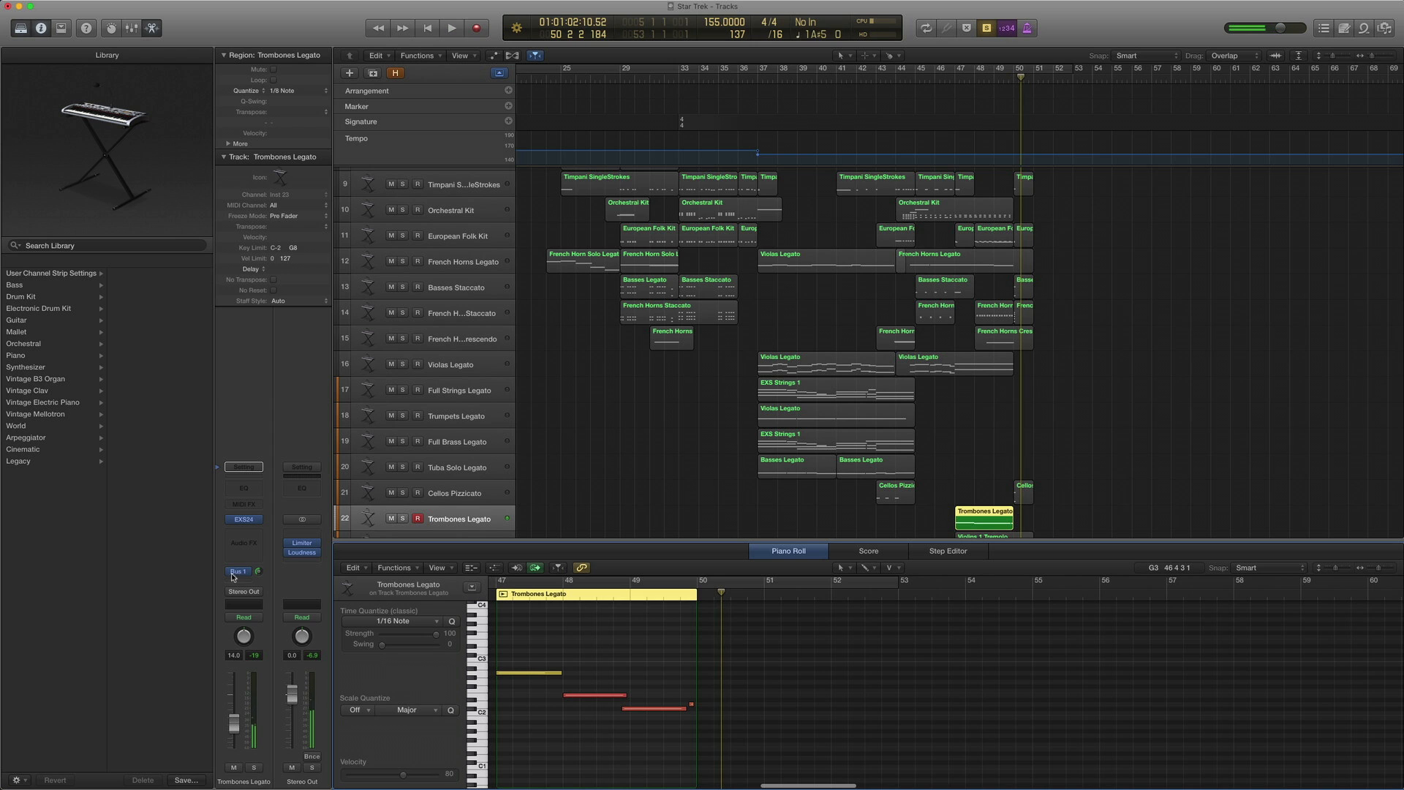
Show the Trombones Legato track's patch in the Library and the Violins 1 Tremolo region's notes in the Piano Roll
{"action": "left_click", "coordinate": [218, 520]}
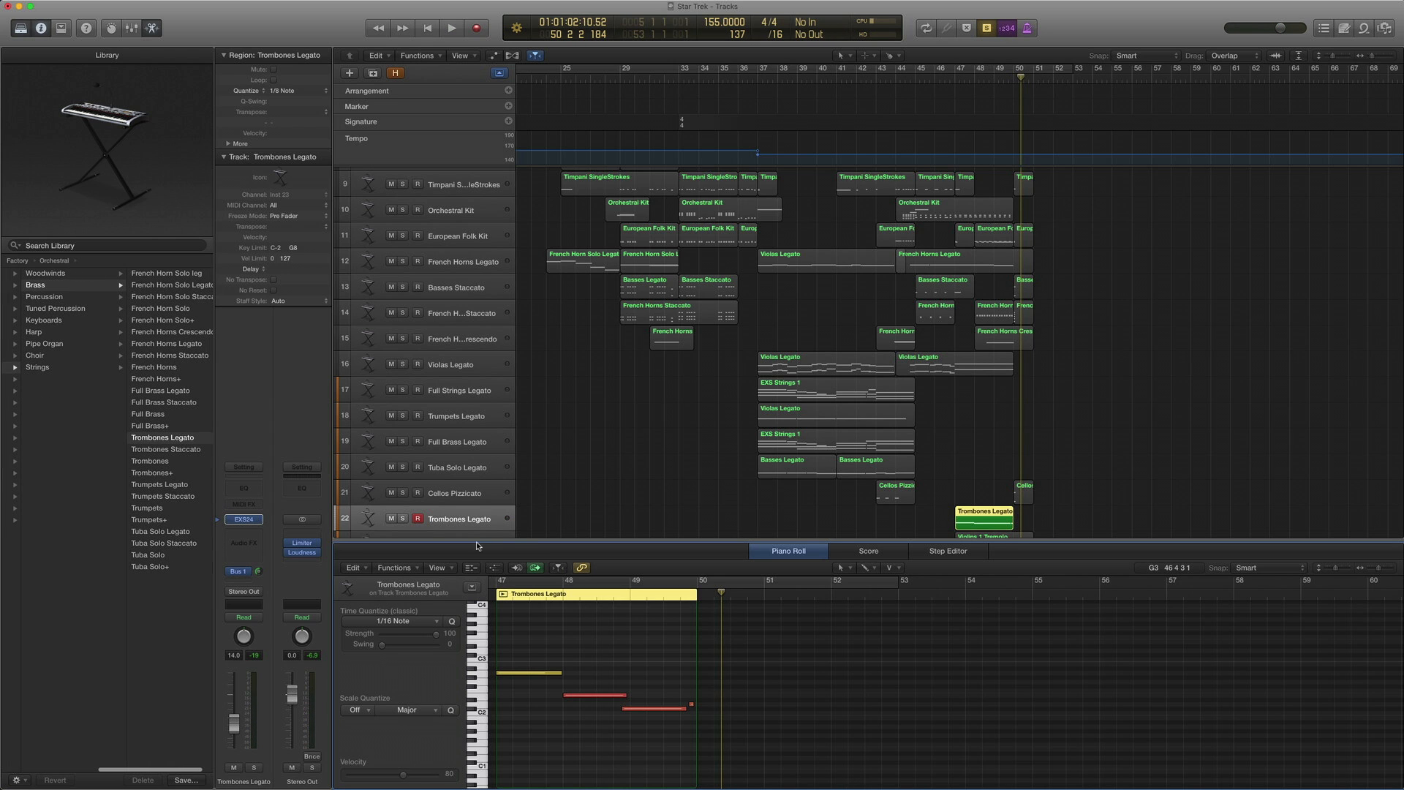
{"action": "scroll", "coordinate": [500, 490], "scroll_direction": "down", "scroll_amount": 2}
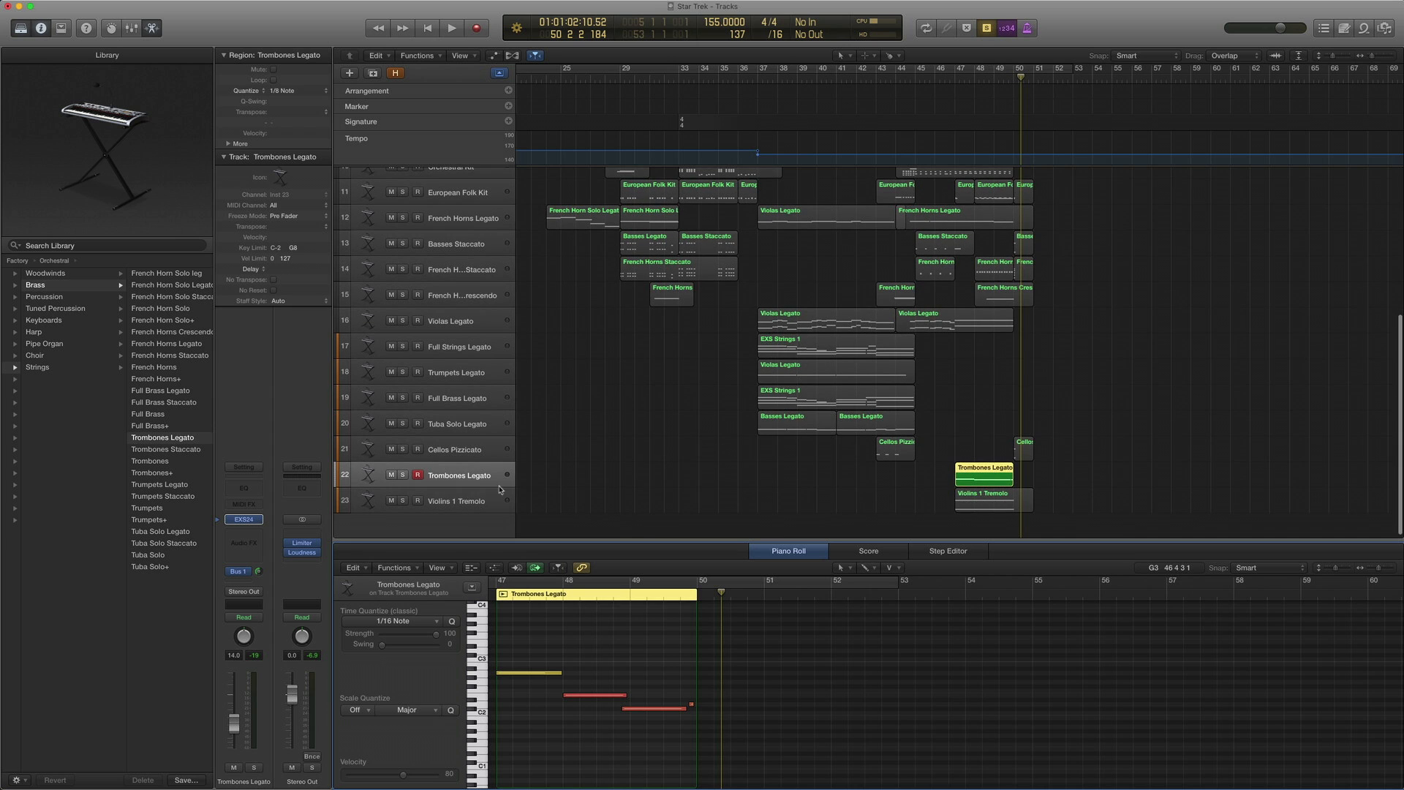
{"action": "left_click", "coordinate": [472, 501]}
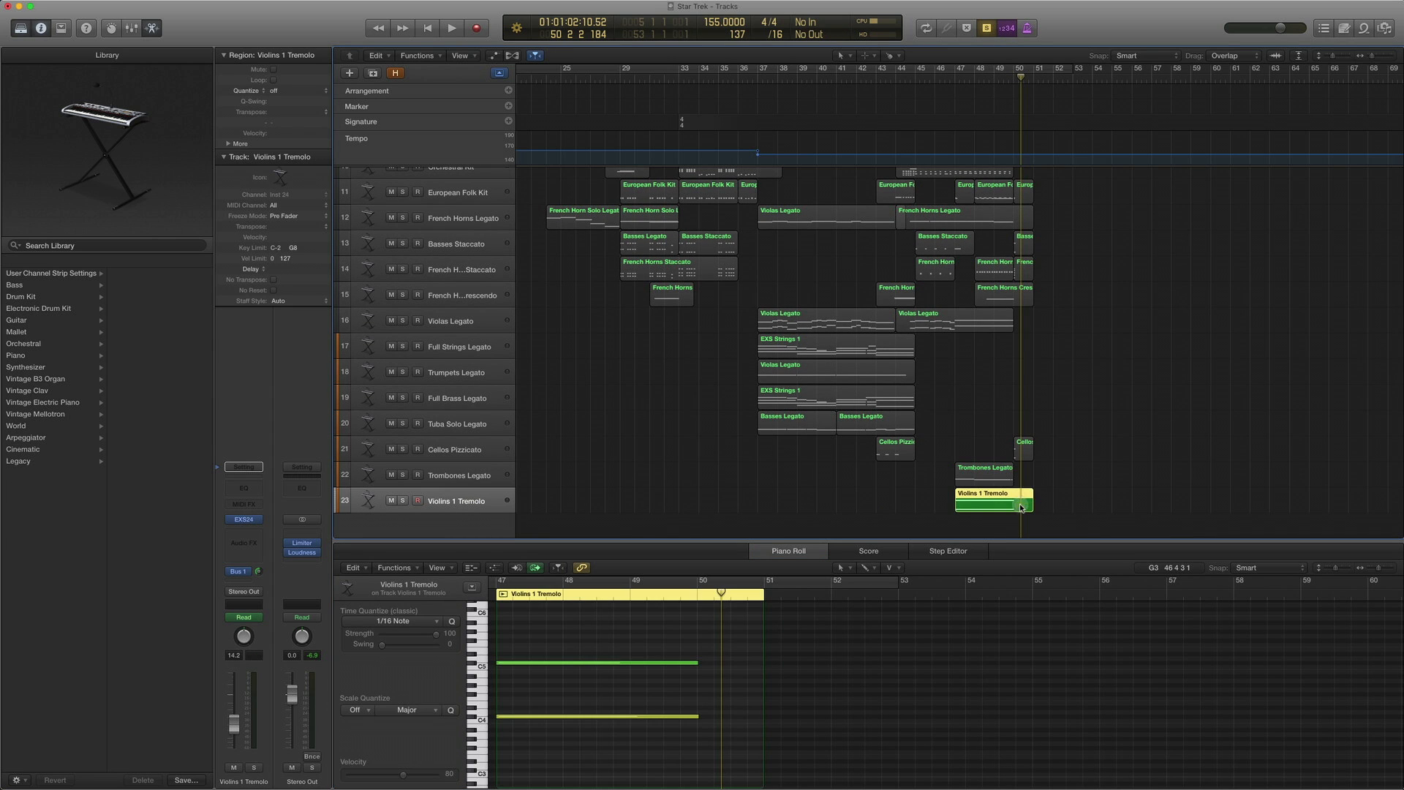
Show the Violins 1 Tremolo track's volume automation, play its region soloed from bar 47, and hide the automation again
{"action": "key", "text": "ctrl+a"}
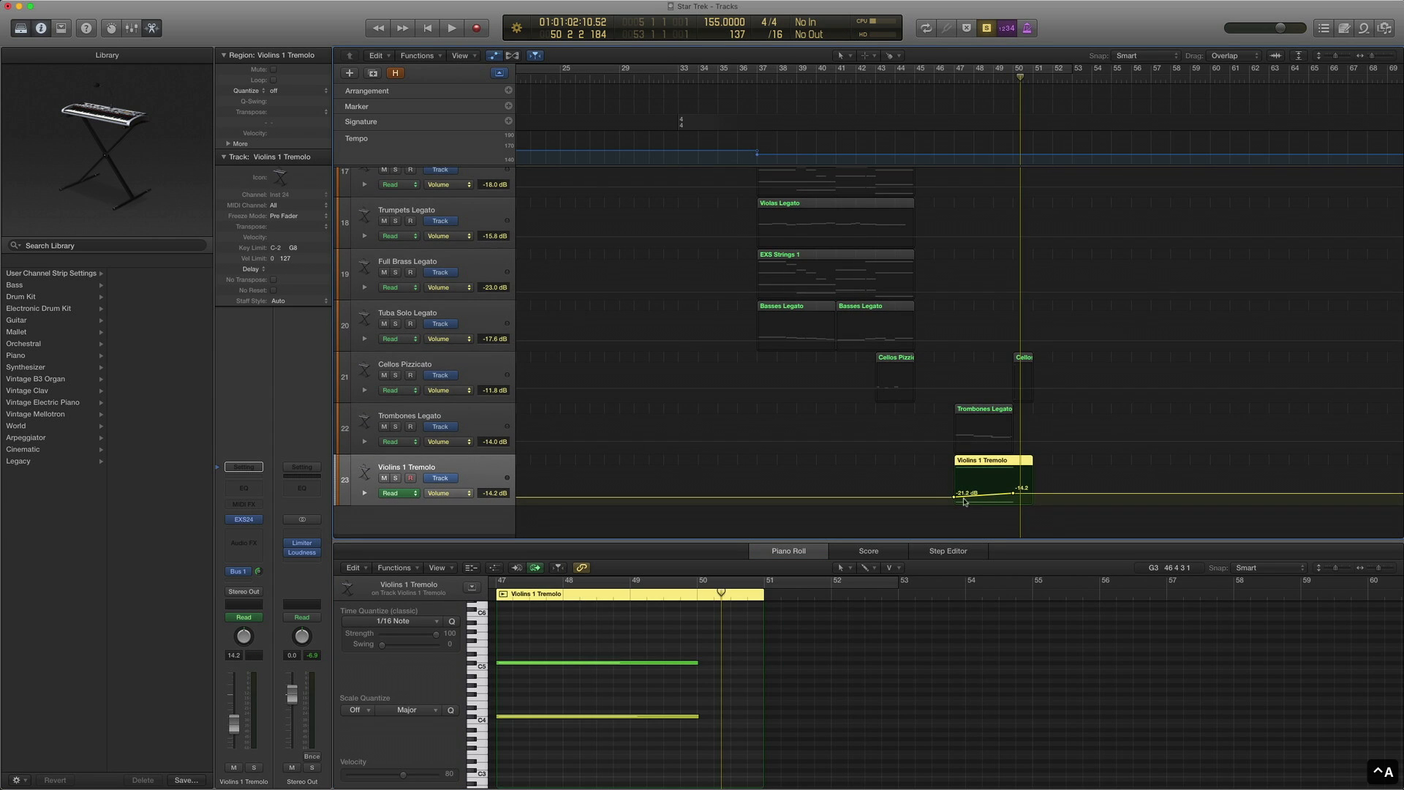
{"action": "scroll", "coordinate": [984, 503], "scroll_direction": "up", "scroll_amount": 1}
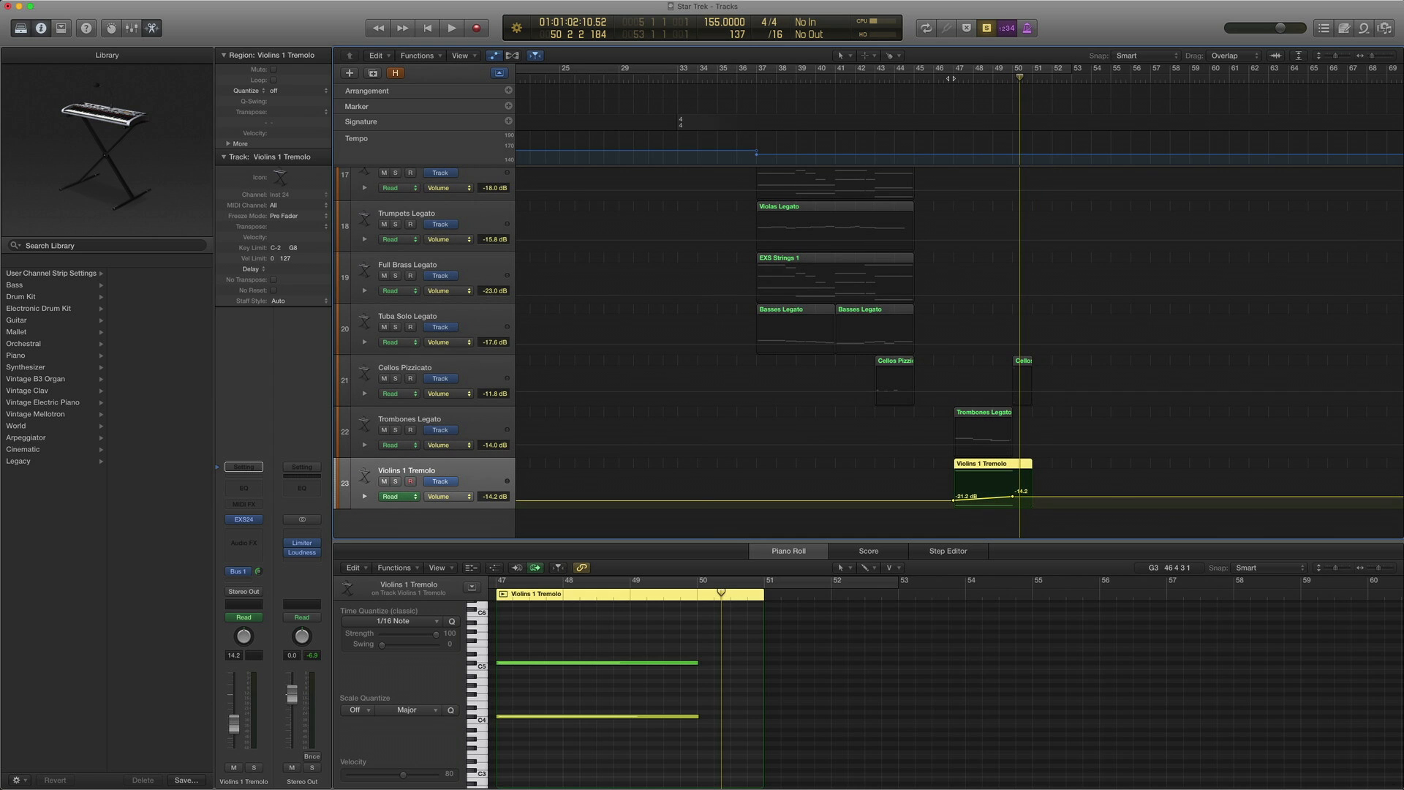
{"action": "key", "text": "shift+Return"}
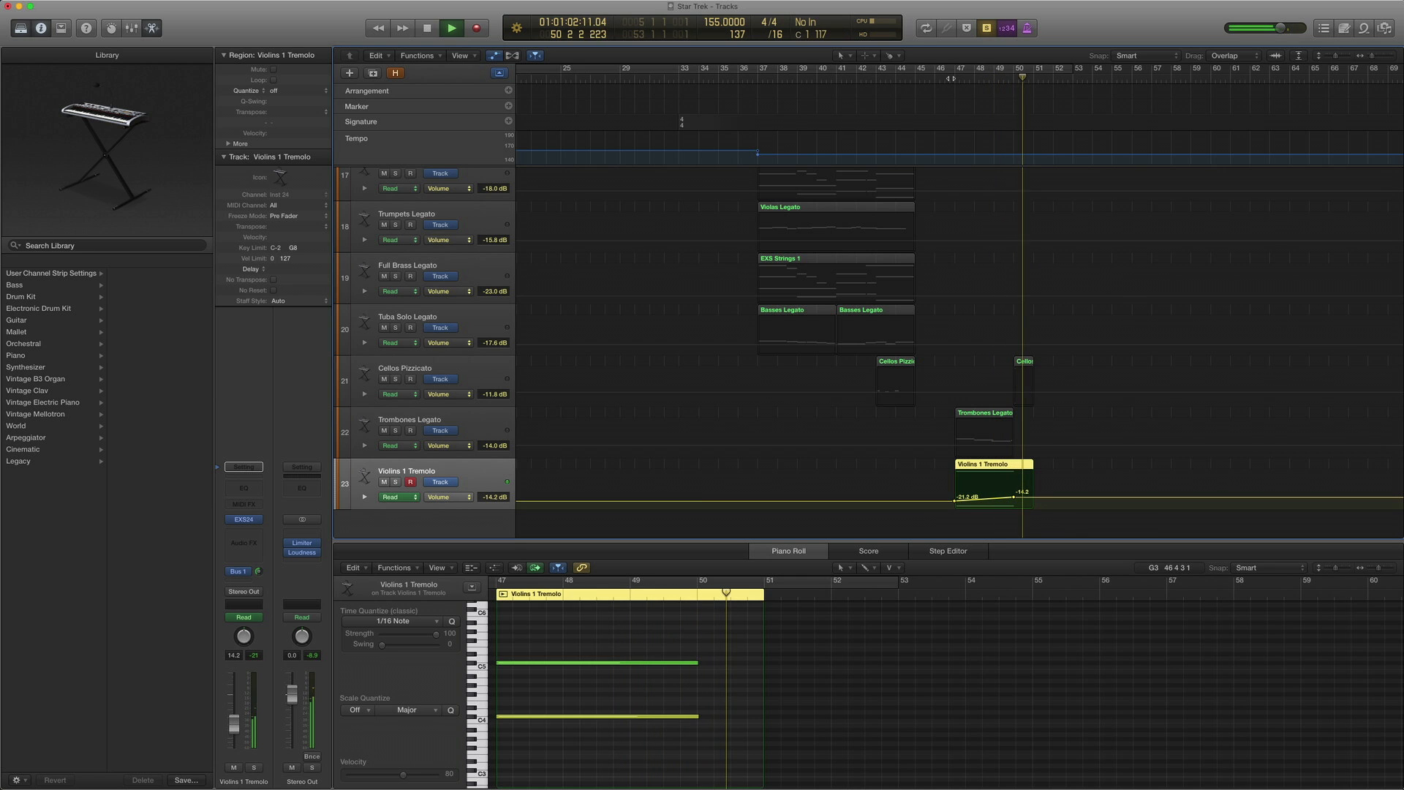
{"action": "key", "text": "space"}
{"action": "key", "text": "a"}
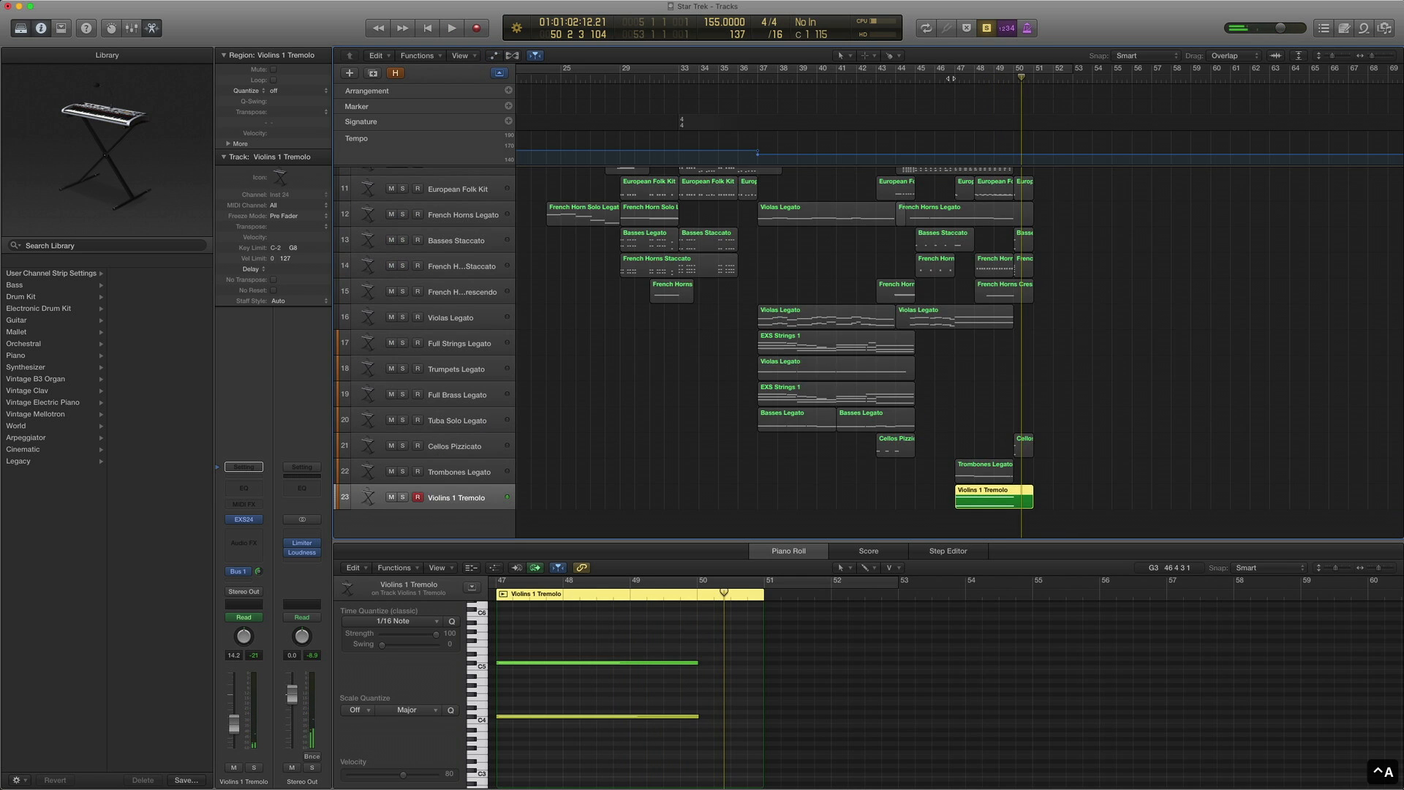
Close the Piano Roll, turn solo off, and play the full arrangement from about bar 48
{"action": "scroll", "coordinate": [995, 219], "scroll_direction": "up", "scroll_amount": 2}
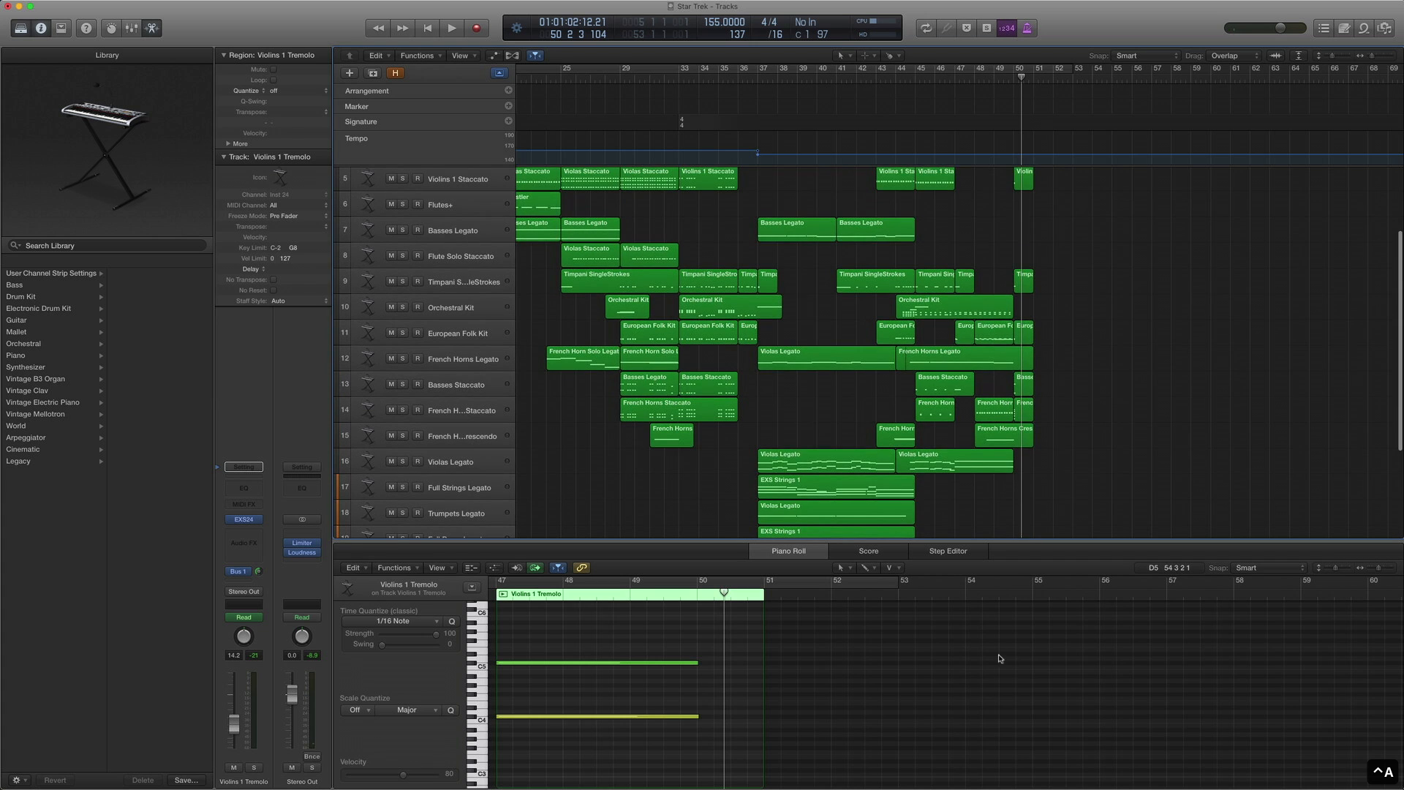
{"action": "key", "text": "e"}
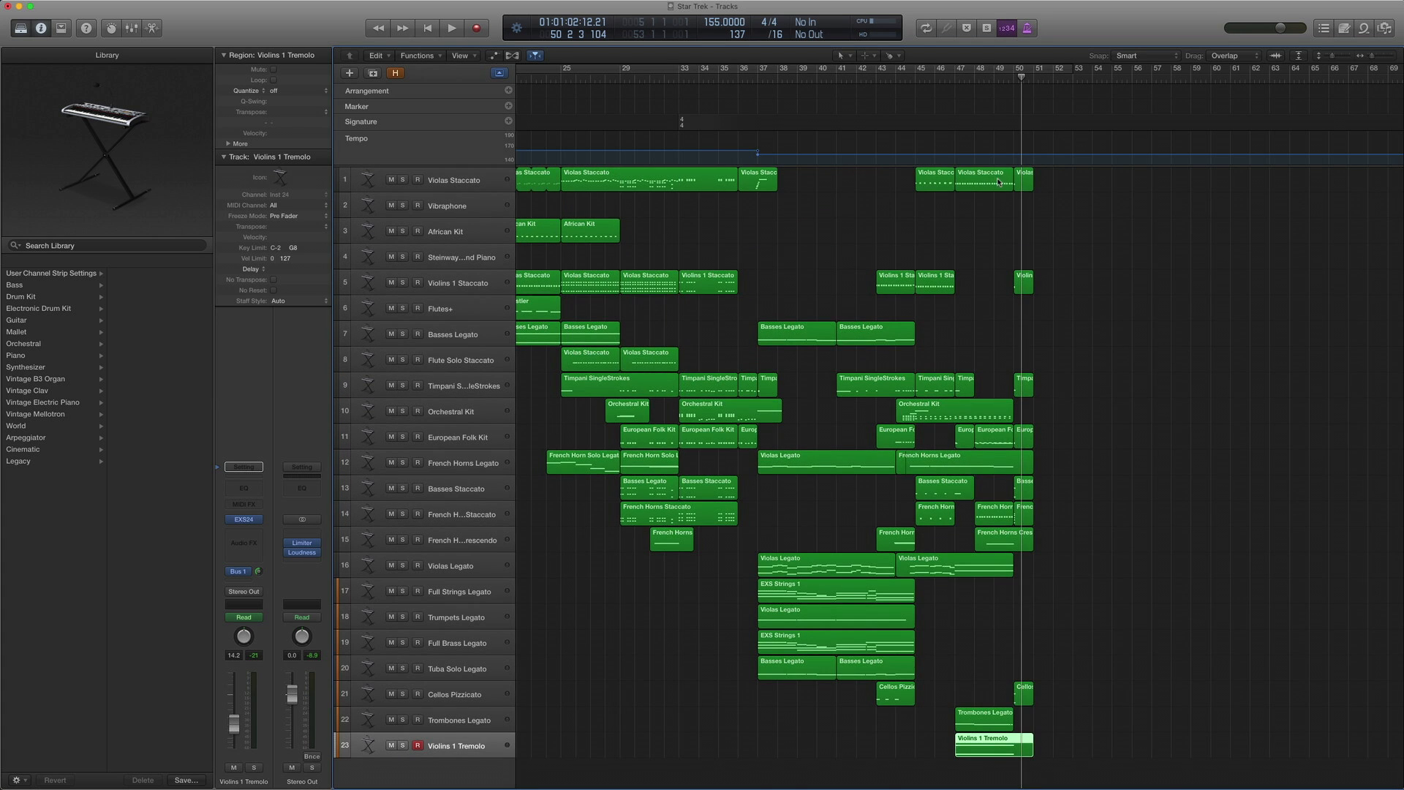
{"action": "left_click", "coordinate": [977, 71]}
{"action": "key", "text": "space"}
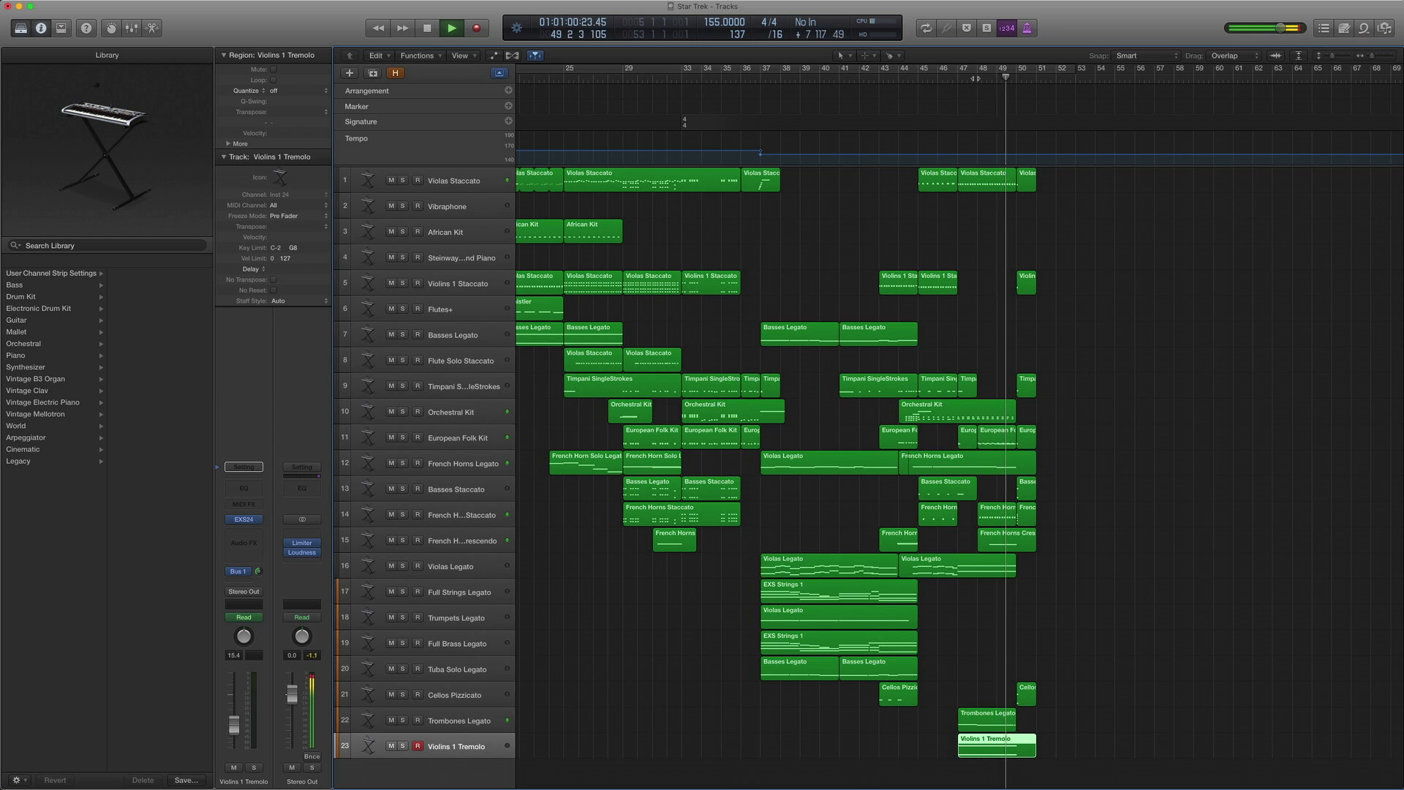
{"action": "key", "text": "space"}
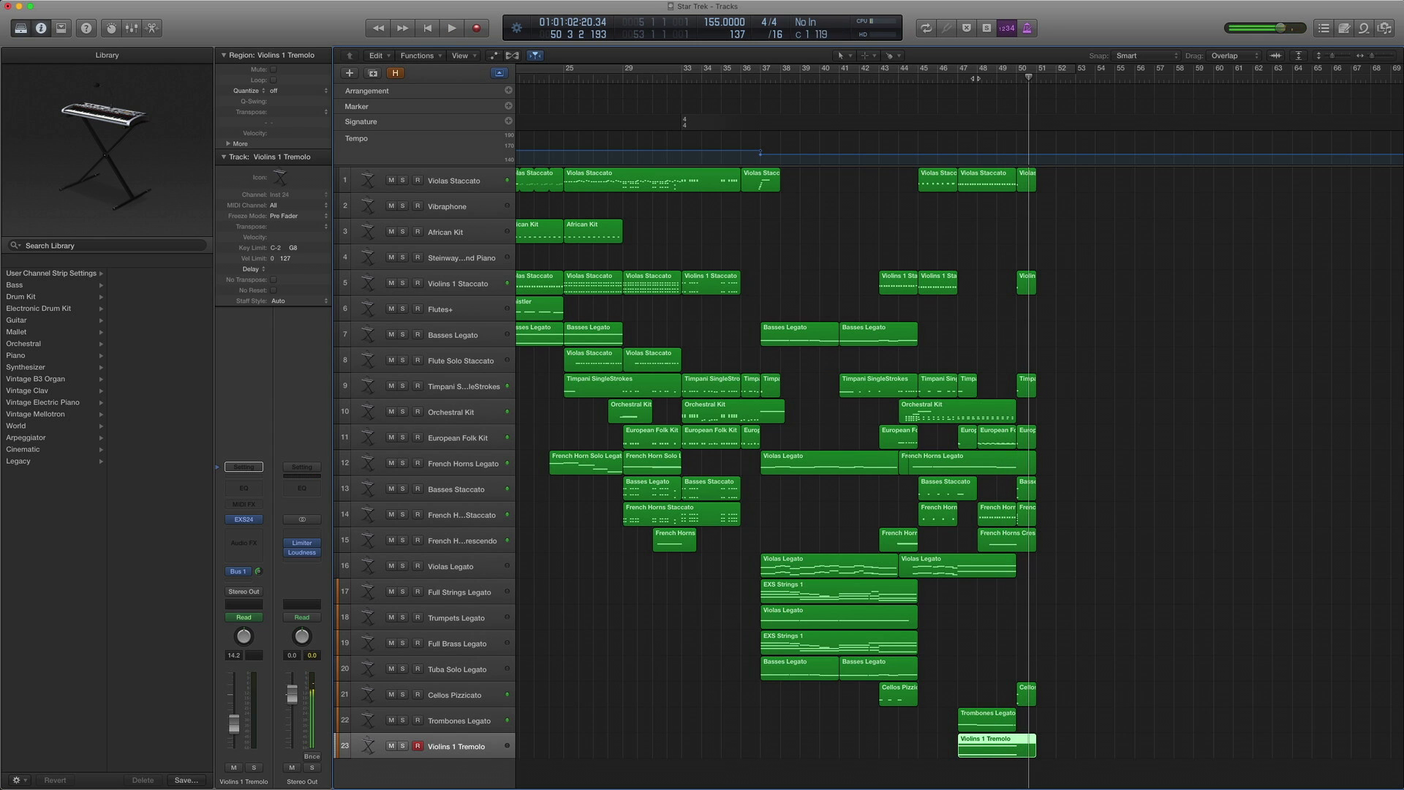
Show the notes of the French Horns Staccato region at bar 48 and play that region soloed
{"action": "double_click", "coordinate": [989, 518]}
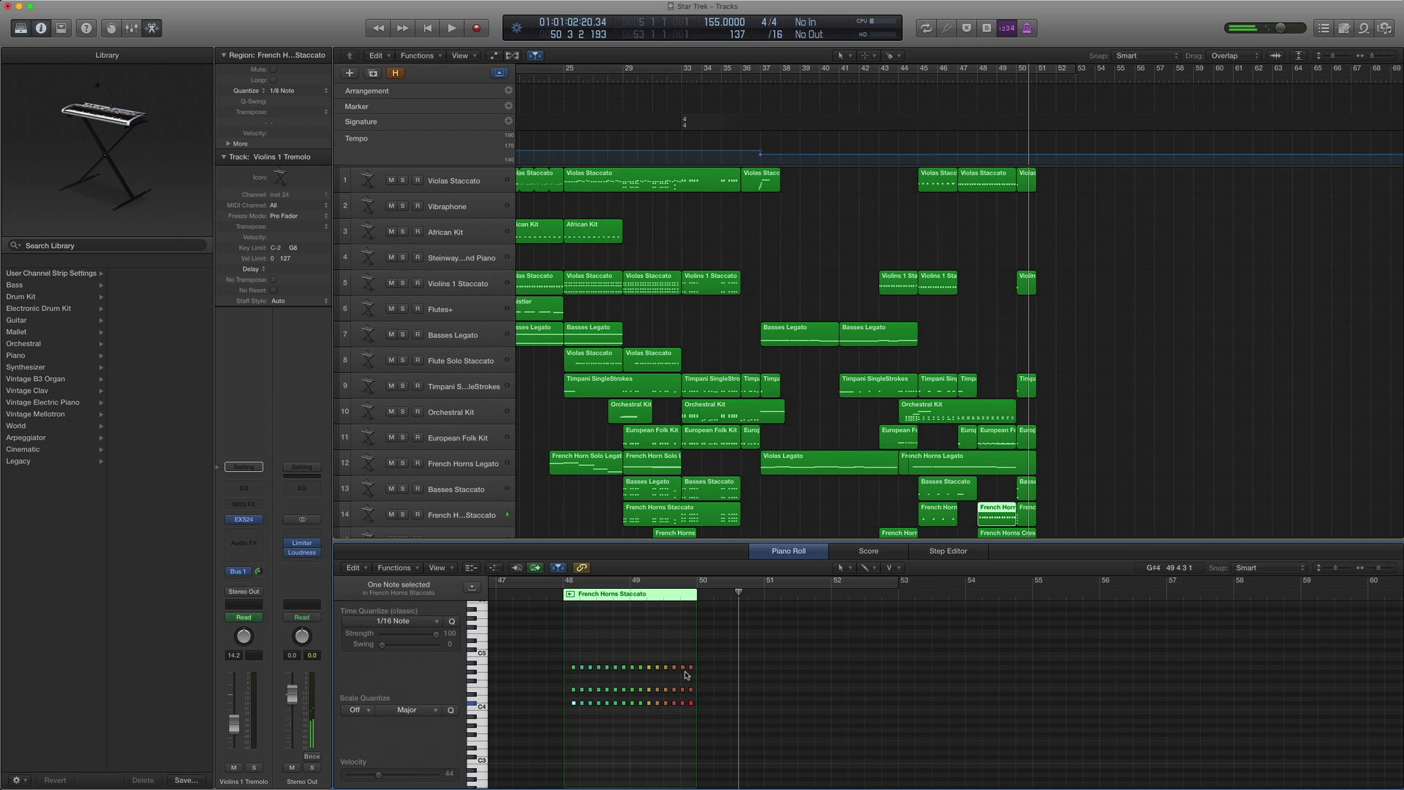
{"action": "key", "text": "comma"}
{"action": "key", "text": "comma"}
{"action": "key", "text": "comma"}
{"action": "key", "text": "comma"}
{"action": "key", "text": "period"}
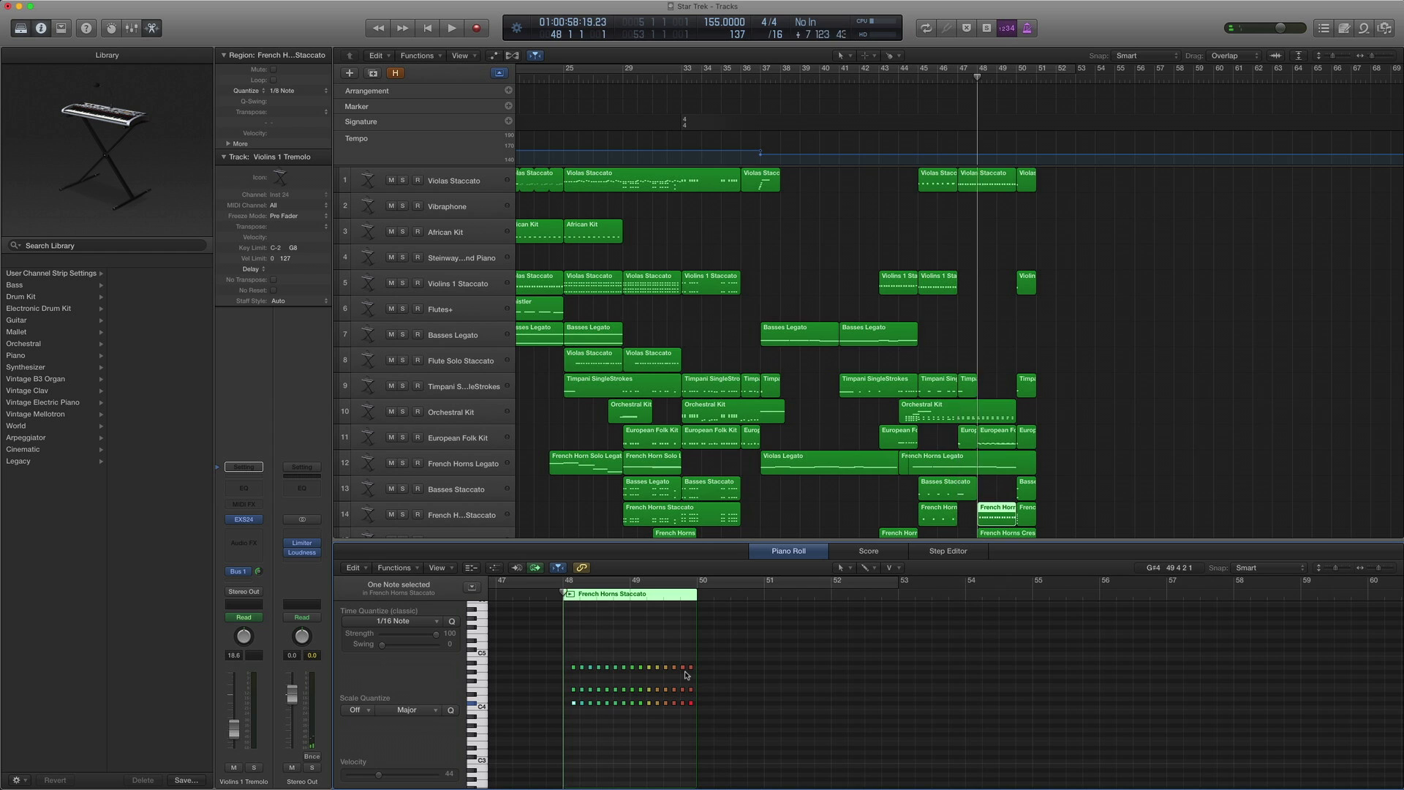
{"action": "key", "text": "ctrl+s"}
{"action": "key", "text": "space"}
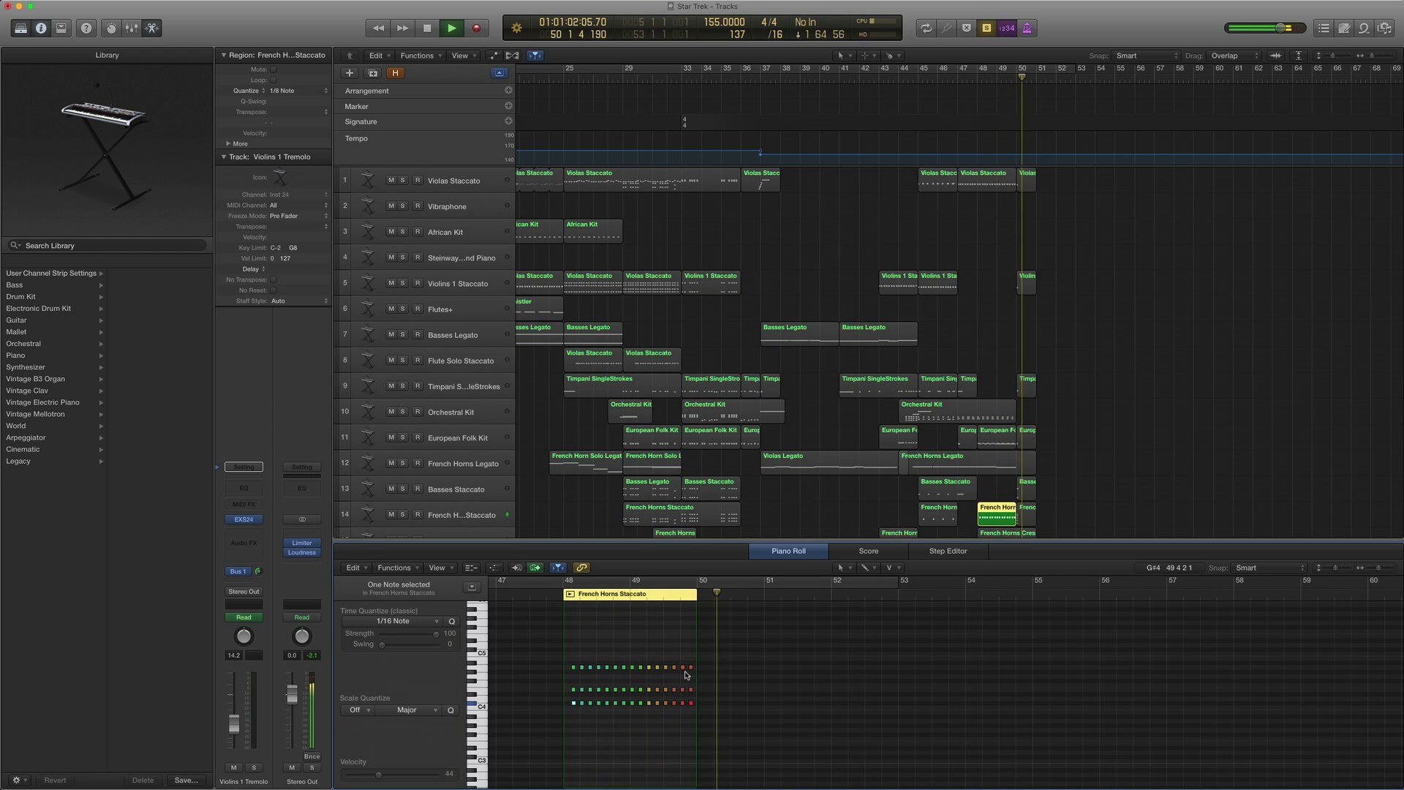
{"action": "key", "text": "space"}
Select the European Folk Kit notes in bar 49 and play that region soloed together with the French Horns Staccato region
{"action": "scroll", "coordinate": [951, 472], "scroll_direction": "down", "scroll_amount": 1}
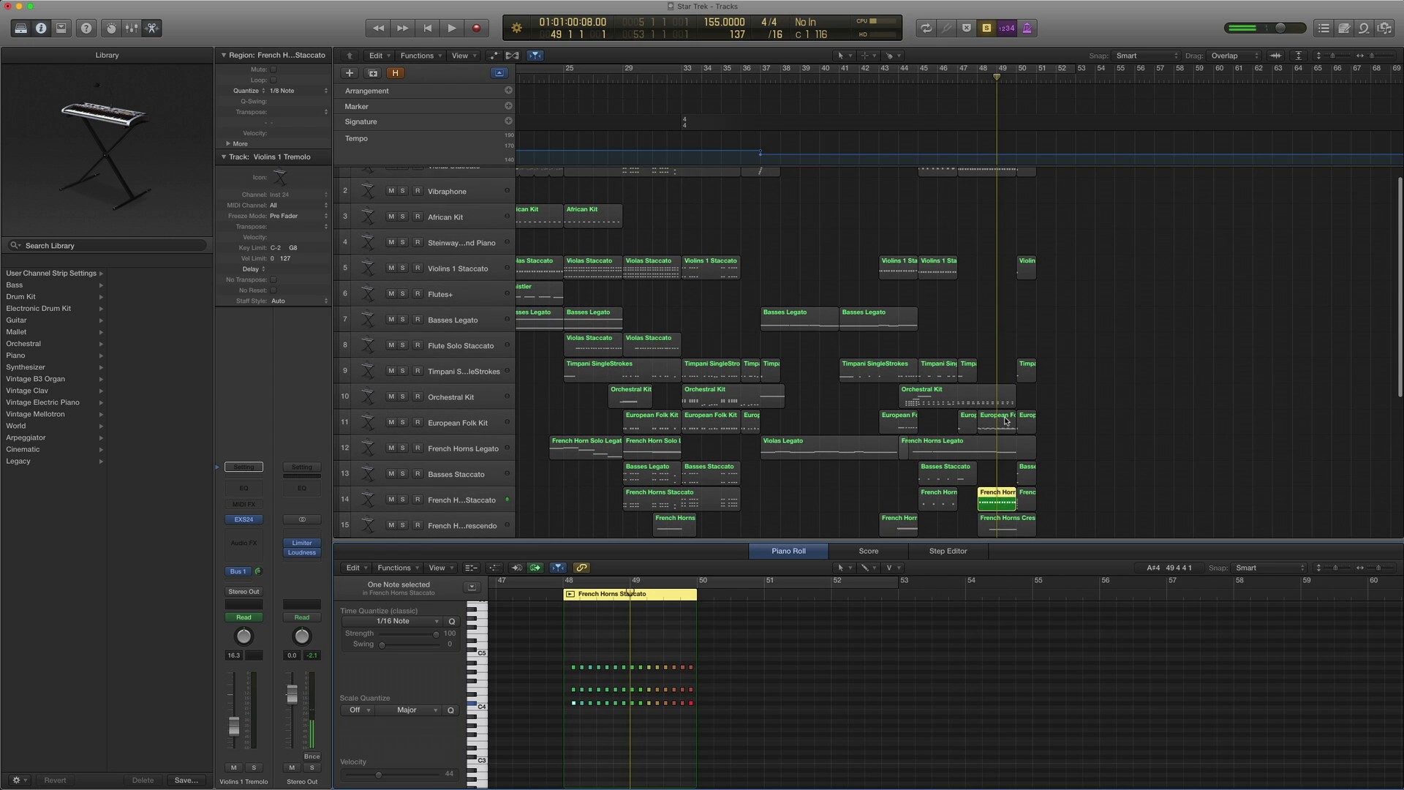
{"action": "left_click", "coordinate": [996, 430]}
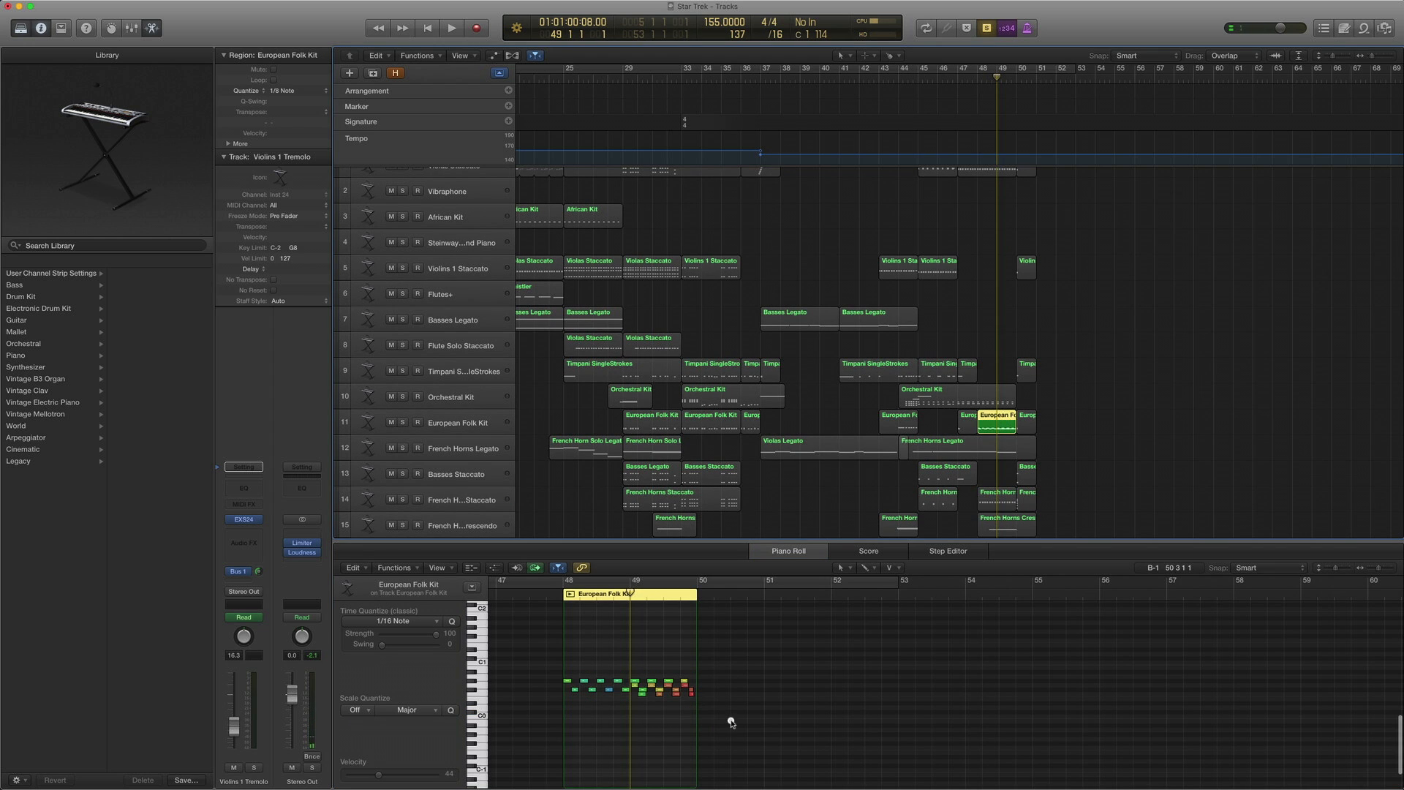
{"action": "left_click_drag", "start_coordinate": [688, 698], "coordinate": [636, 672]}
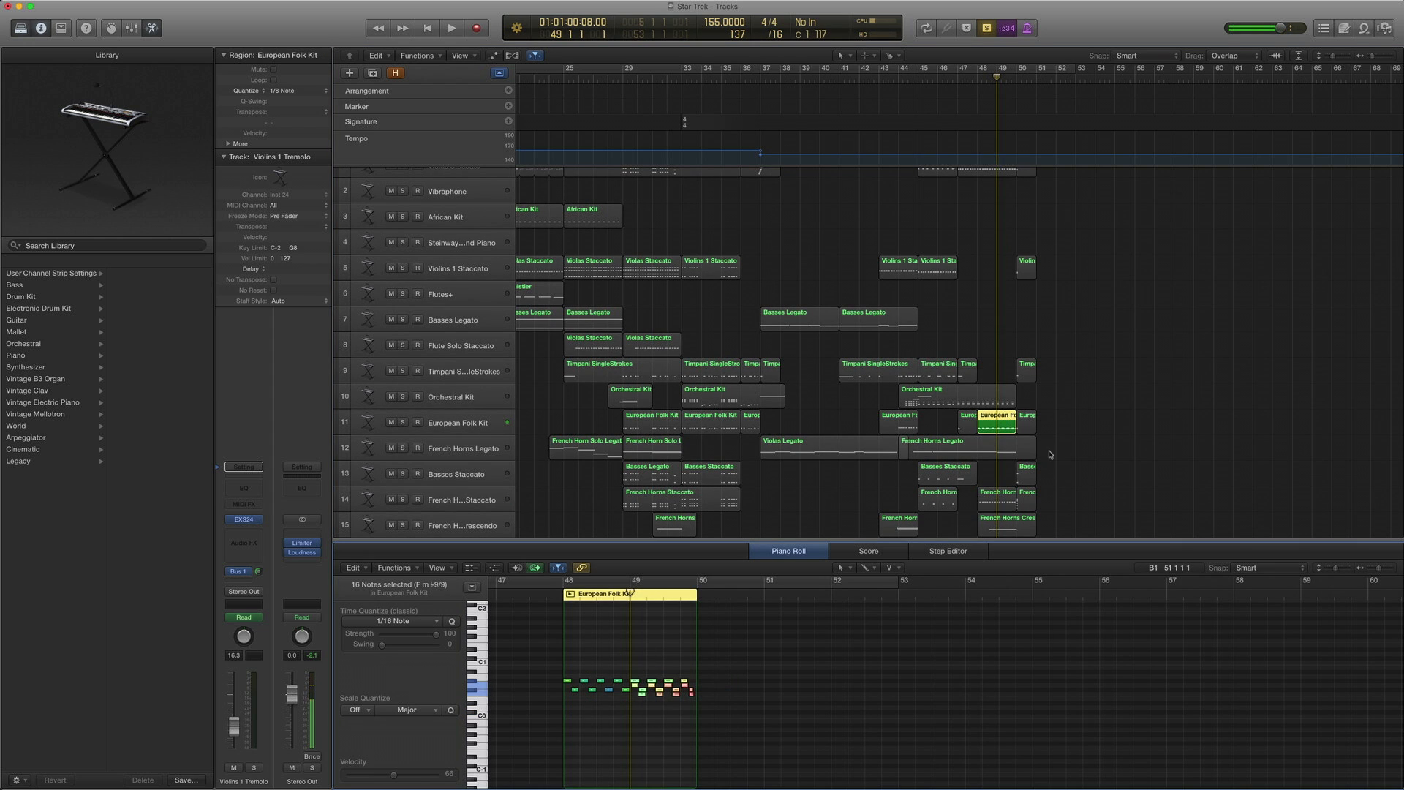
{"action": "left_click", "coordinate": [983, 504], "text": "shift"}
{"action": "key", "text": "space"}
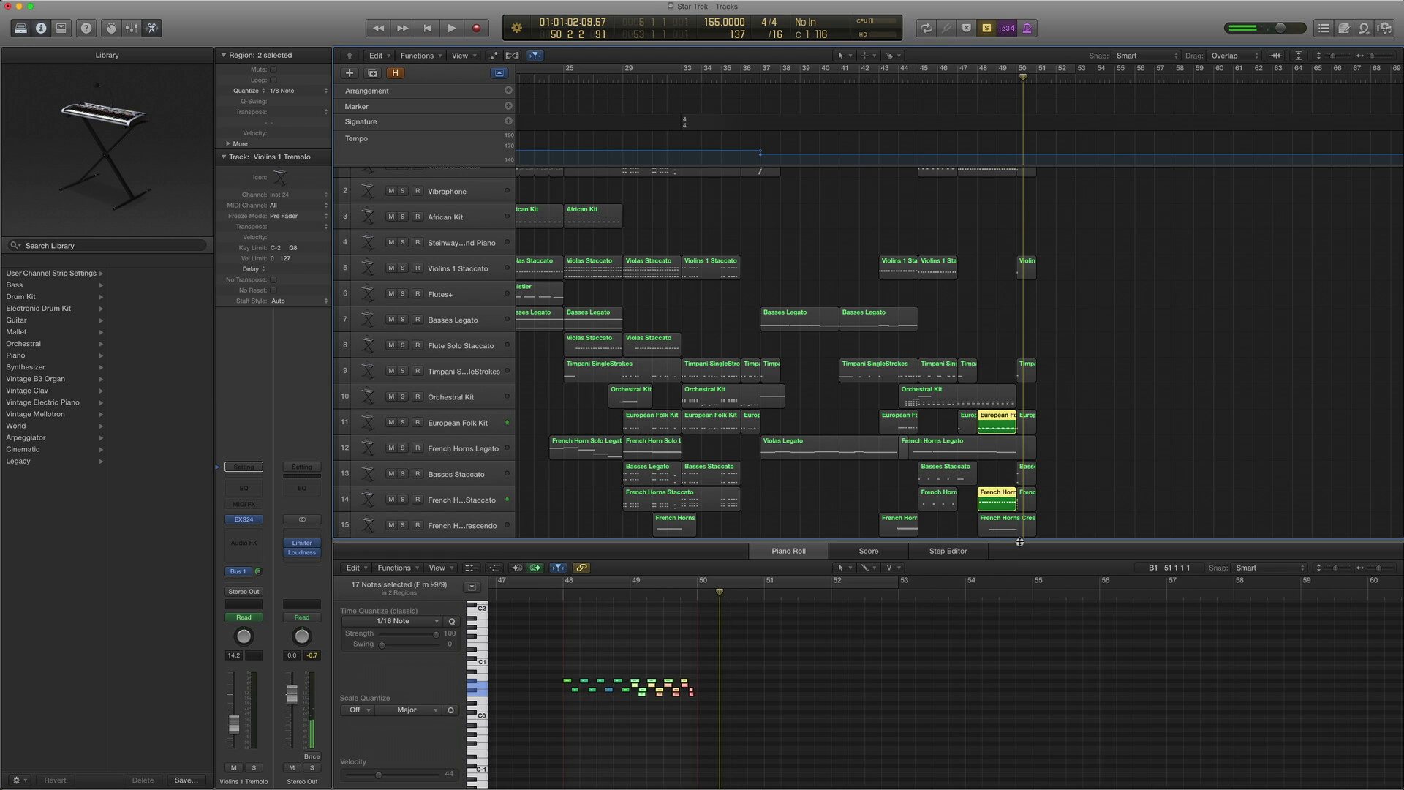
Close the Piano Roll, add the Violins 1 Tremolo region to the soloed ones, and play all three from bar 47
{"action": "left_click_drag", "start_coordinate": [1020, 542], "coordinate": [994, 760]}
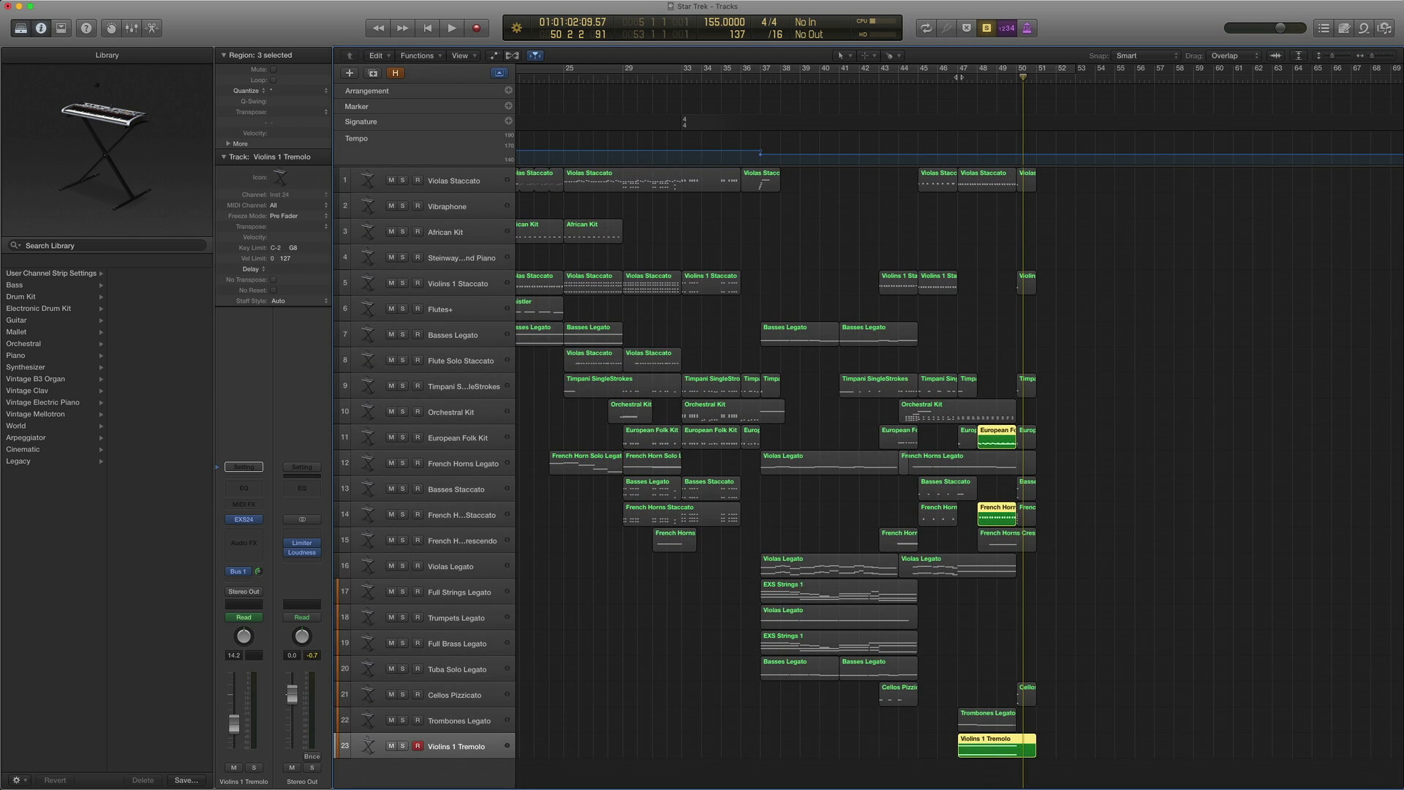
{"action": "left_click", "coordinate": [959, 77]}
{"action": "key", "text": "space"}
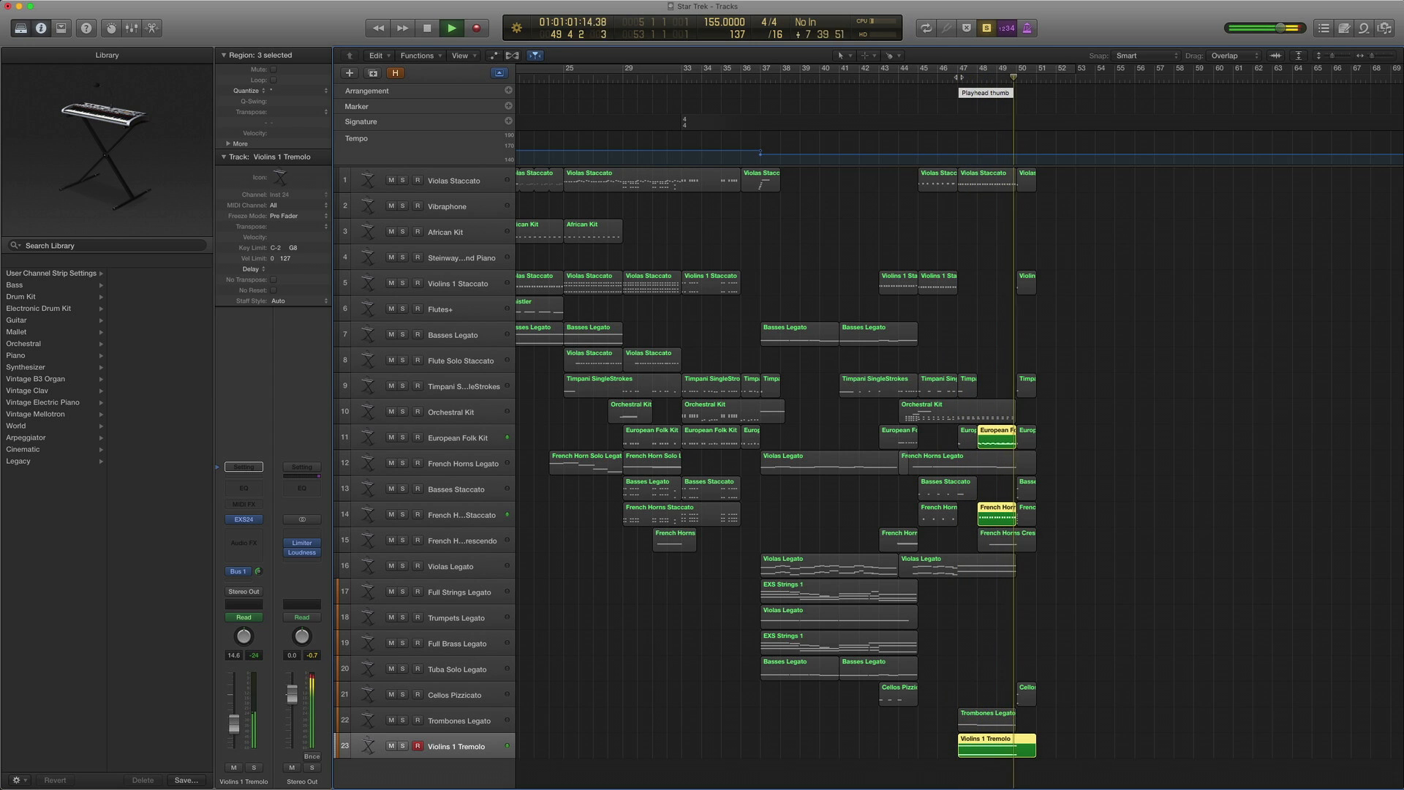
{"action": "key", "text": "space"}
Show the notes of the Orchestral Kit region at bar 44, play the full arrangement from there, and close the Piano Roll
{"action": "left_click", "coordinate": [992, 419]}
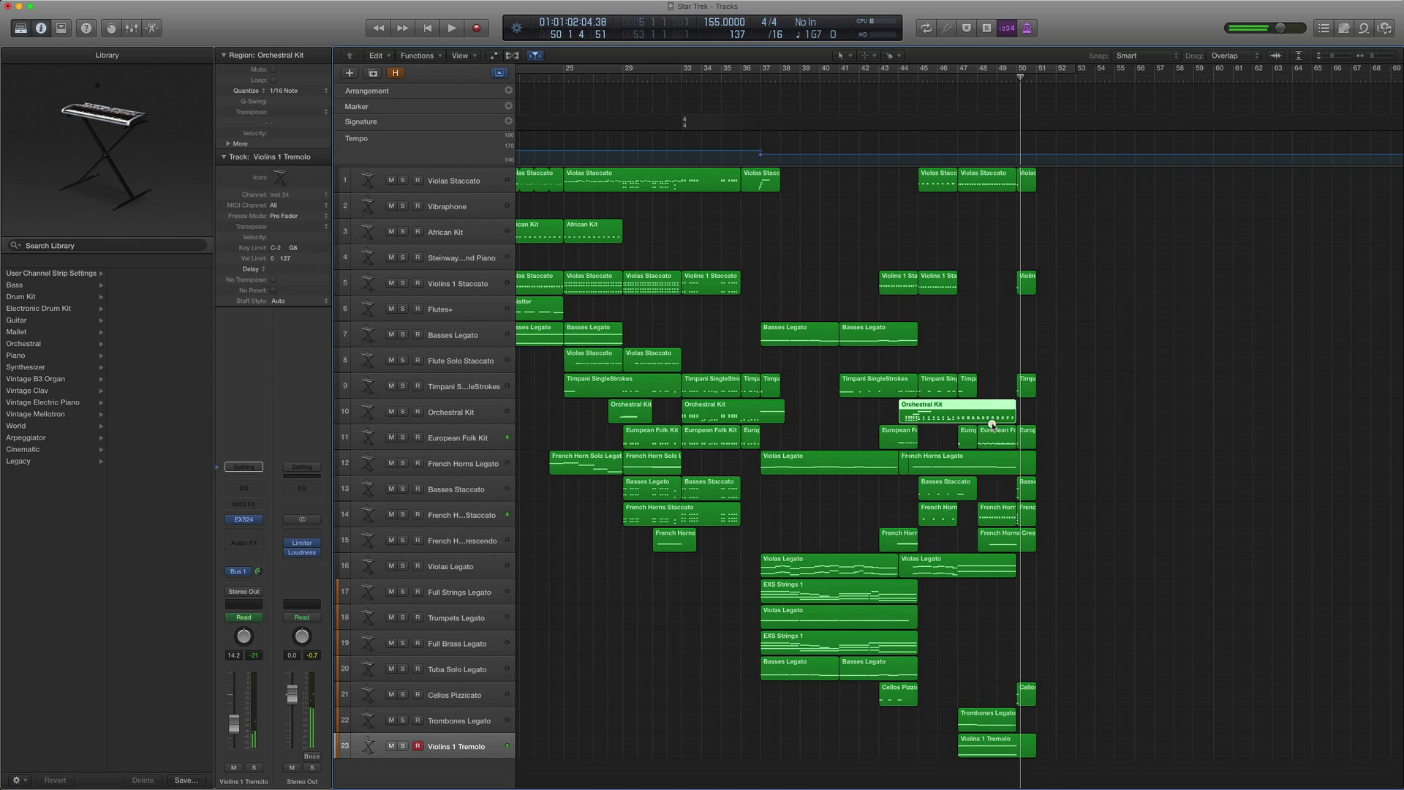
{"action": "double_click", "coordinate": [991, 411]}
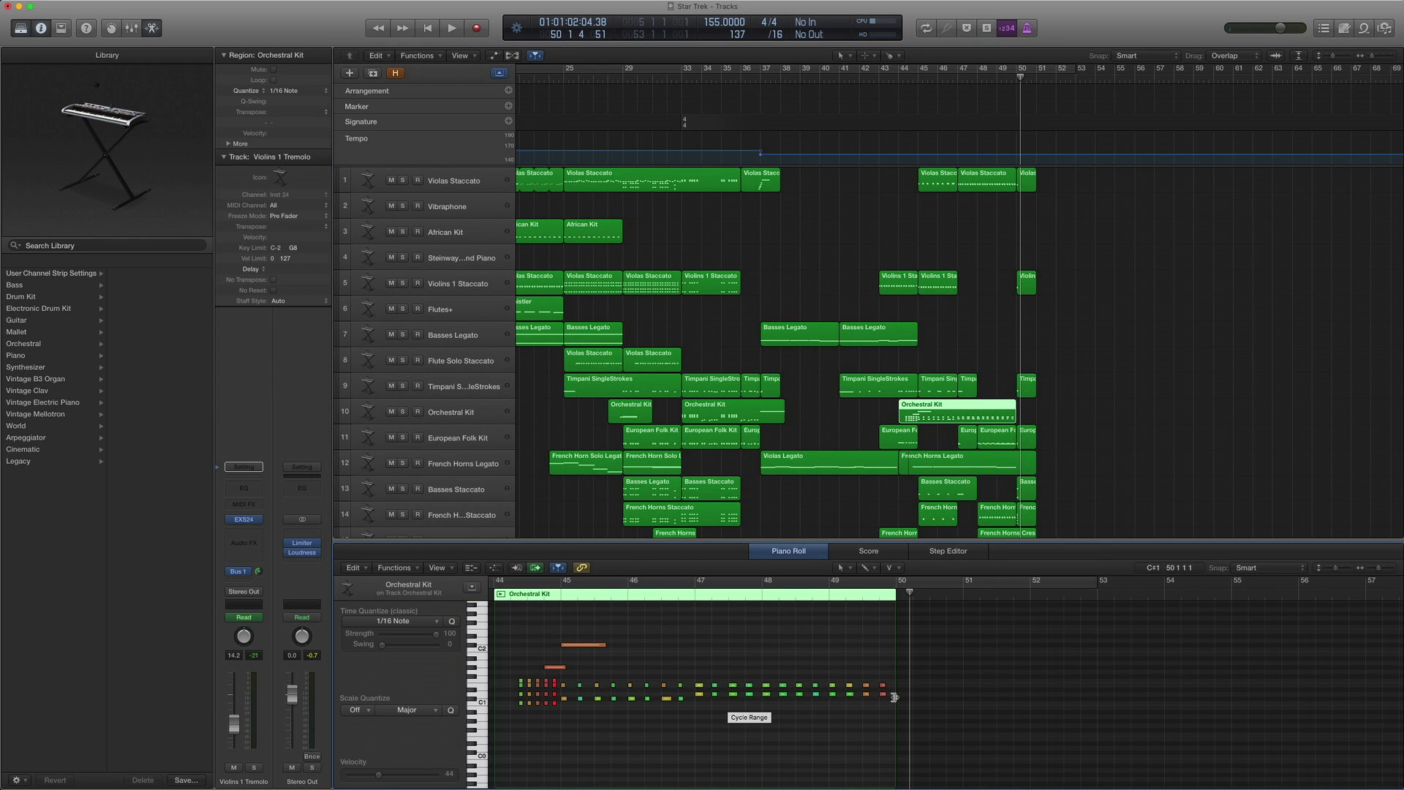
{"action": "key", "text": "shift+space"}
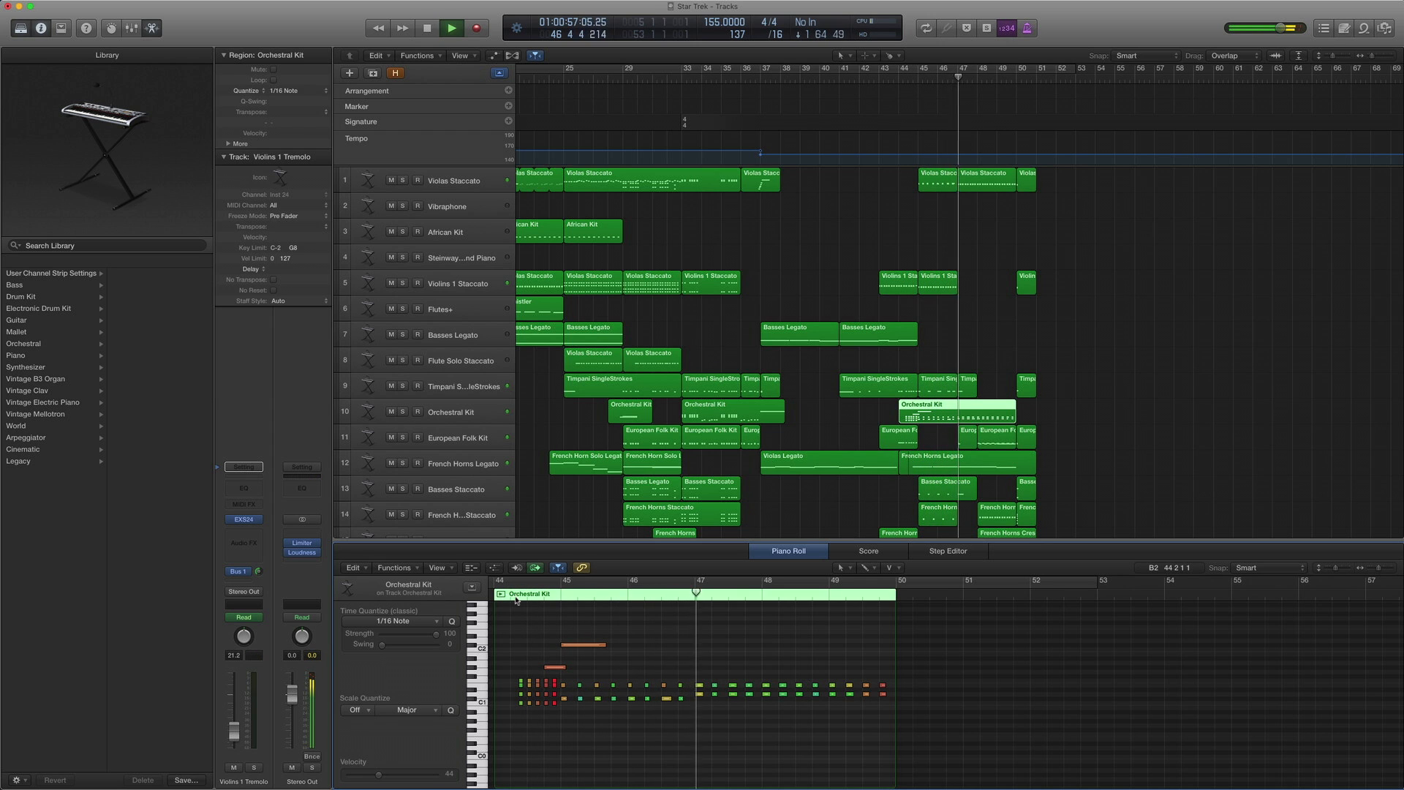
{"action": "double_click", "coordinate": [721, 542]}
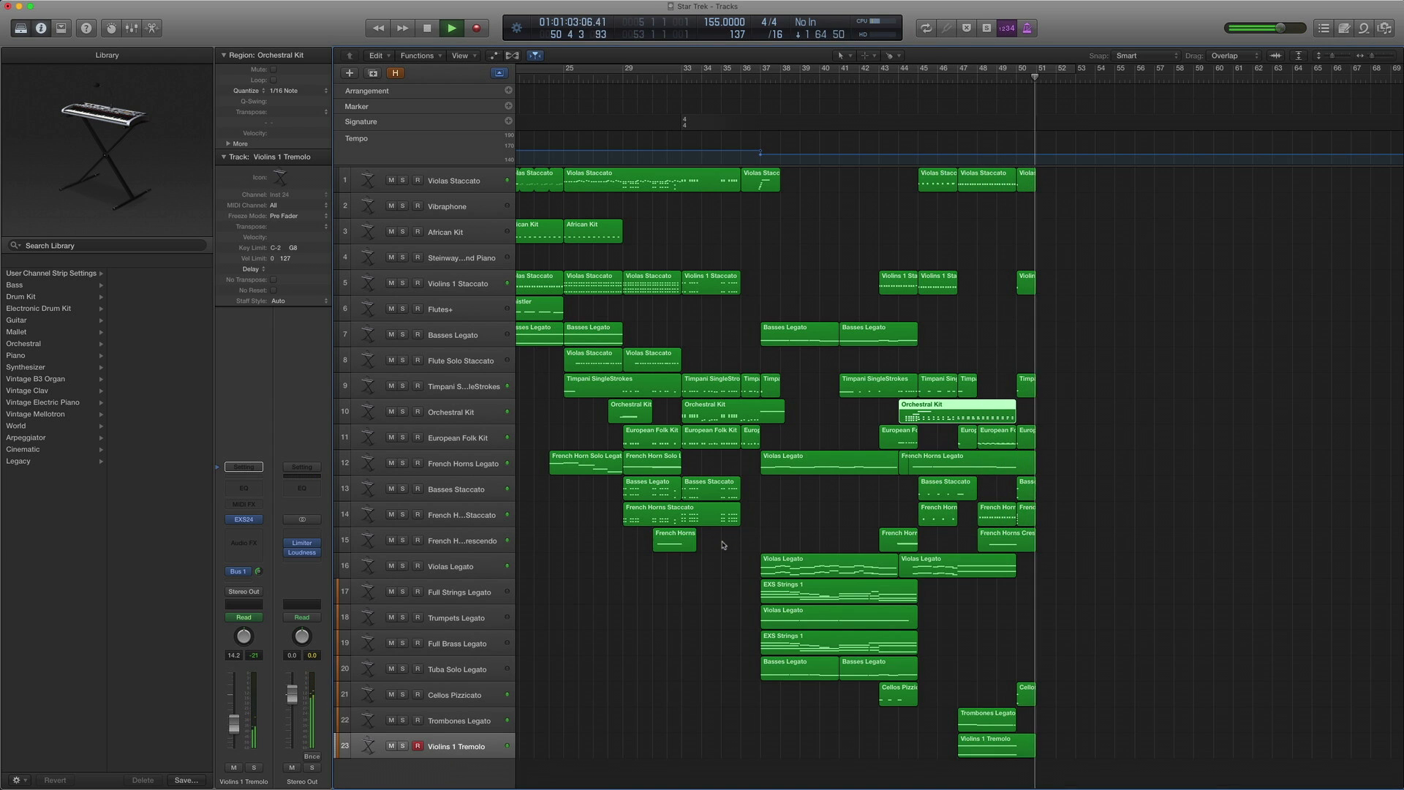
{"action": "key", "text": "space"}
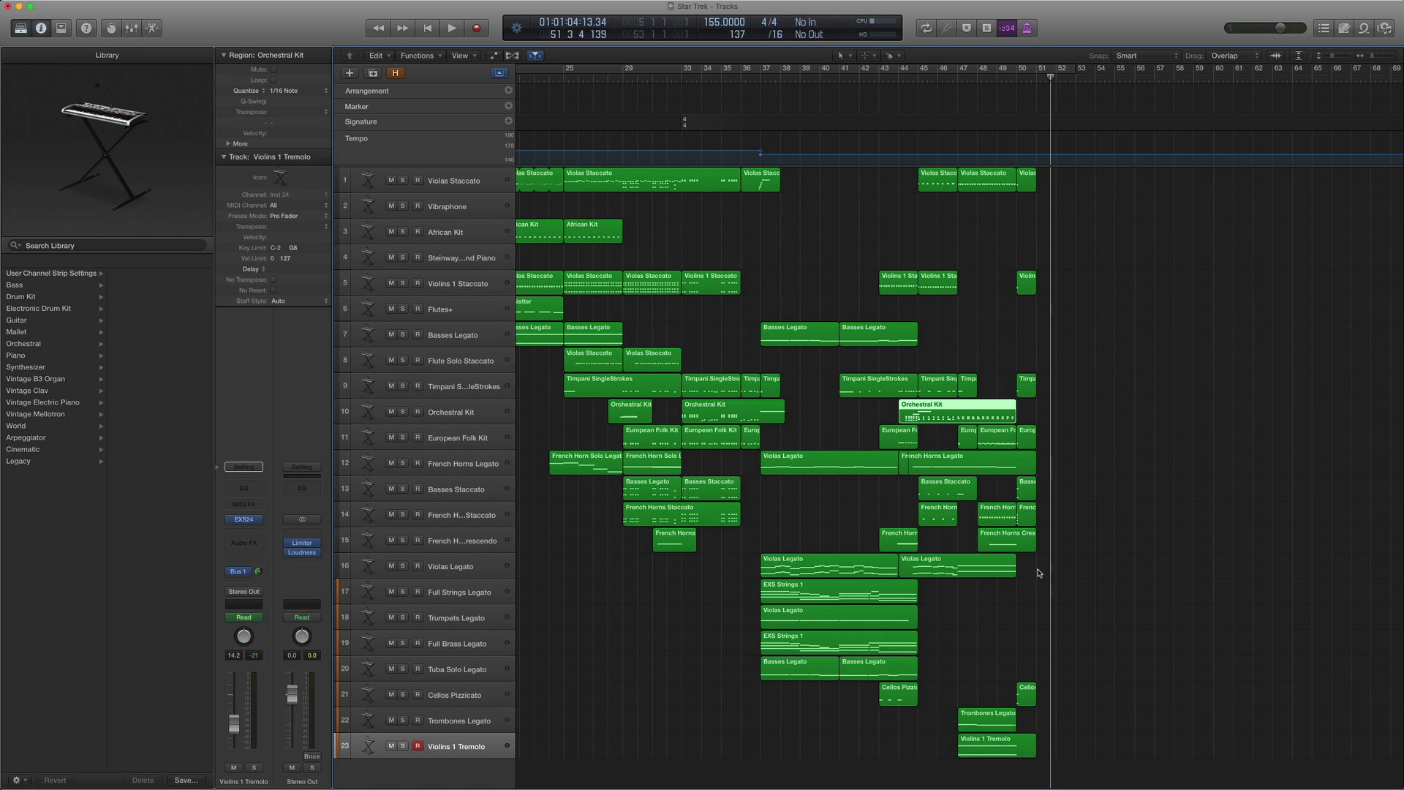
{"action": "scroll", "coordinate": [1038, 573], "scroll_direction": "left", "scroll_amount": 10}
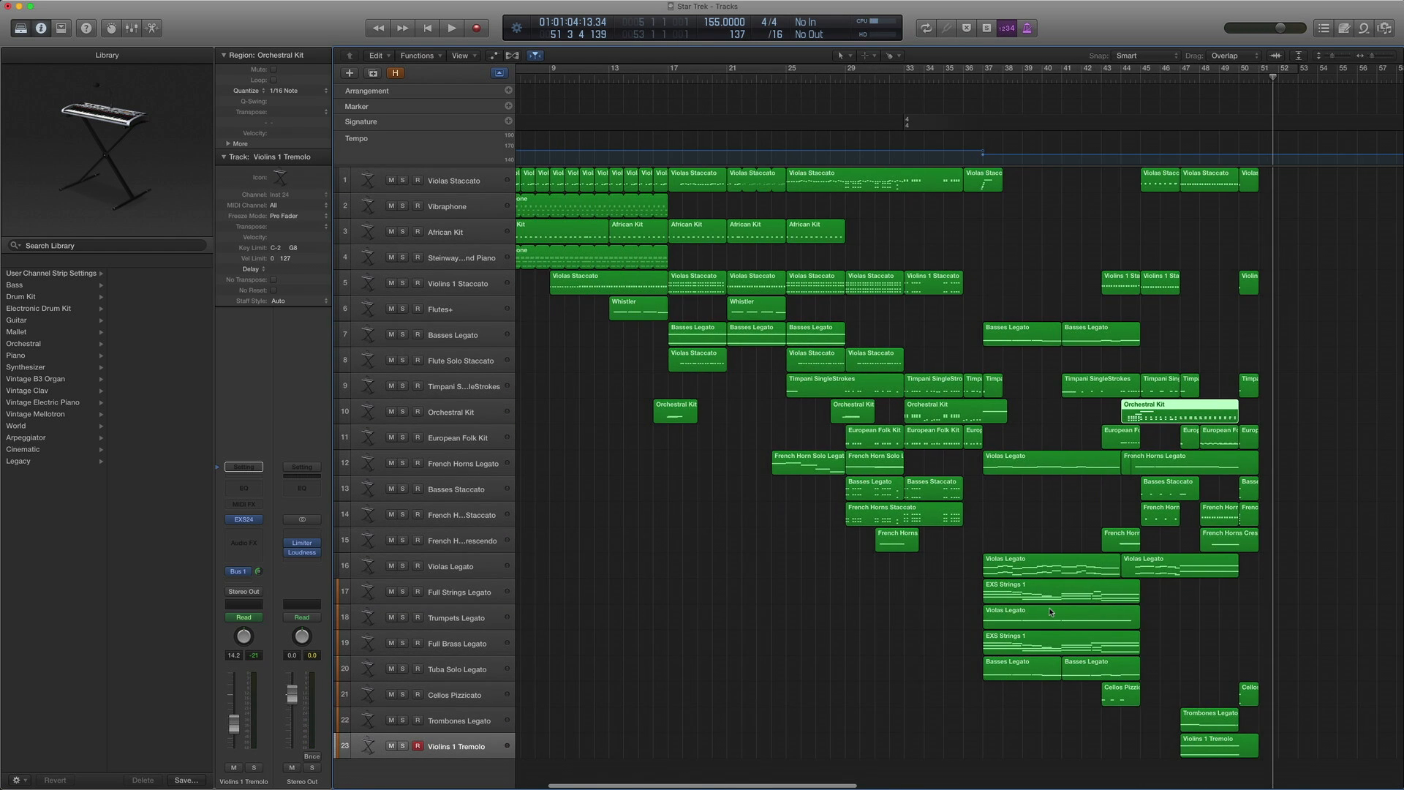
{"action": "scroll", "coordinate": [1049, 607], "scroll_direction": "left", "scroll_amount": 3}
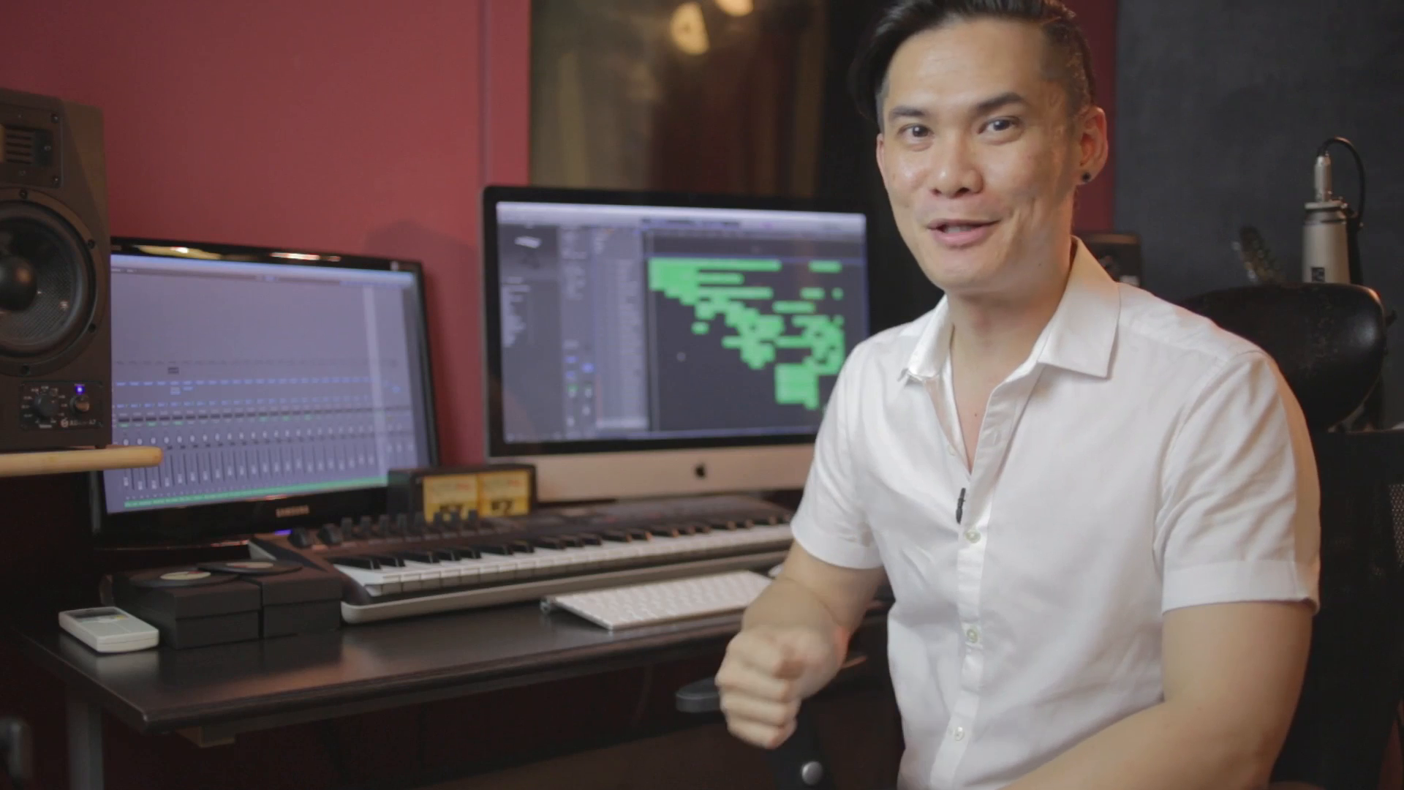